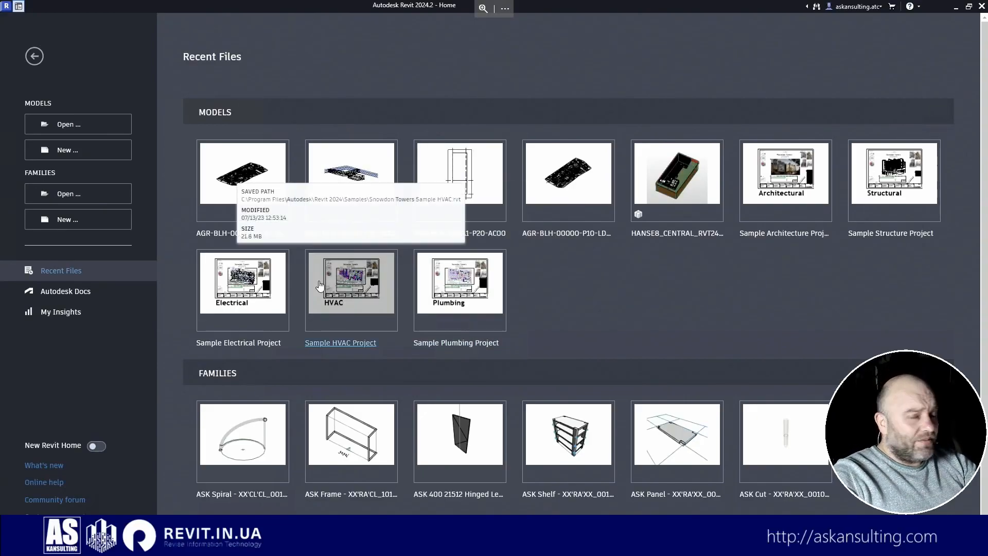
- Create a new family from the template ASK 000 01000 Model $FC.rft and check the host extrusion's properties
click(114, 226)
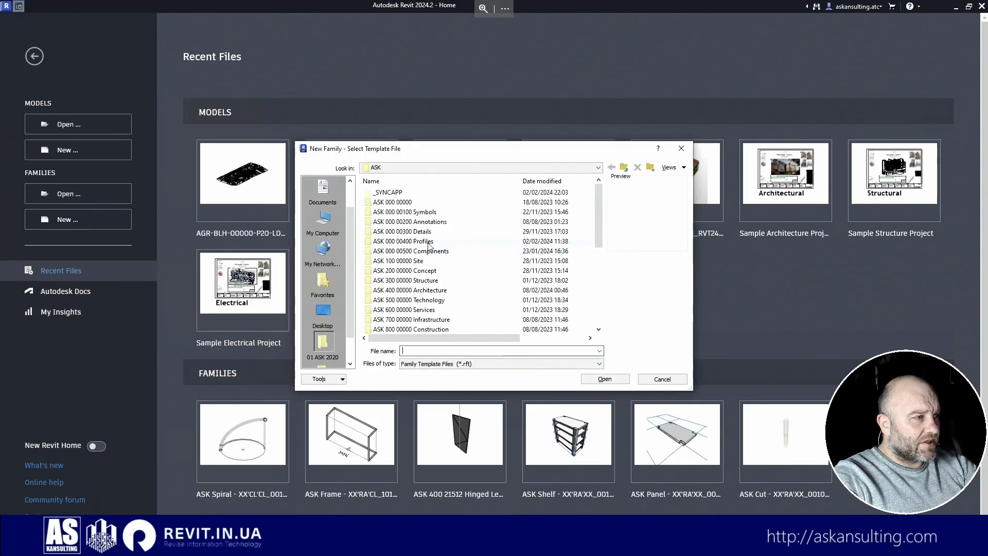
drag(602, 235, 603, 322)
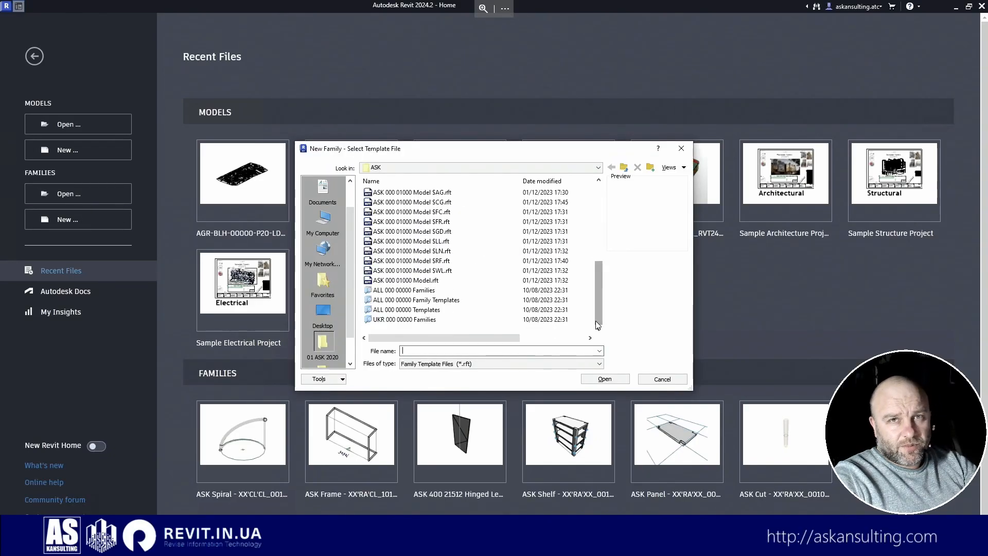
click(418, 213)
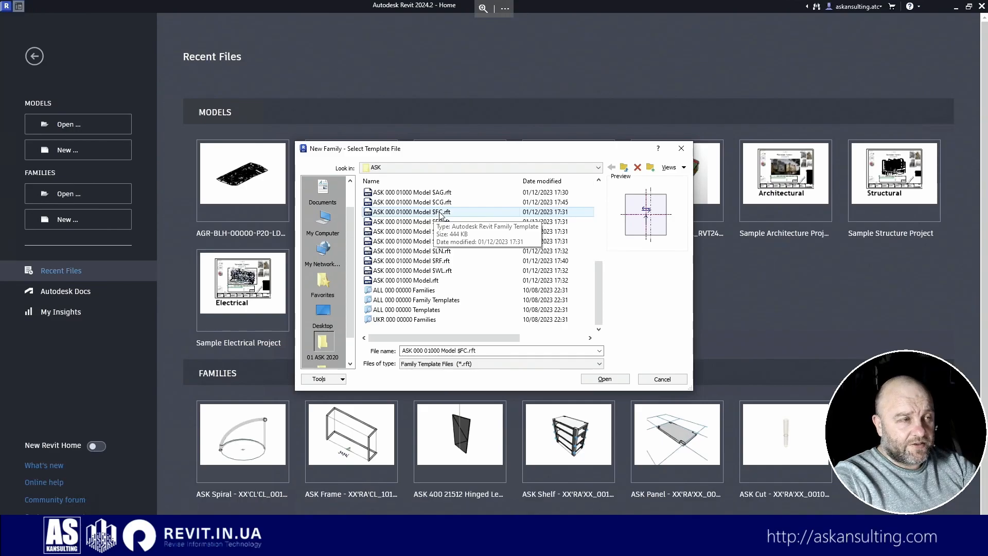
click(604, 378)
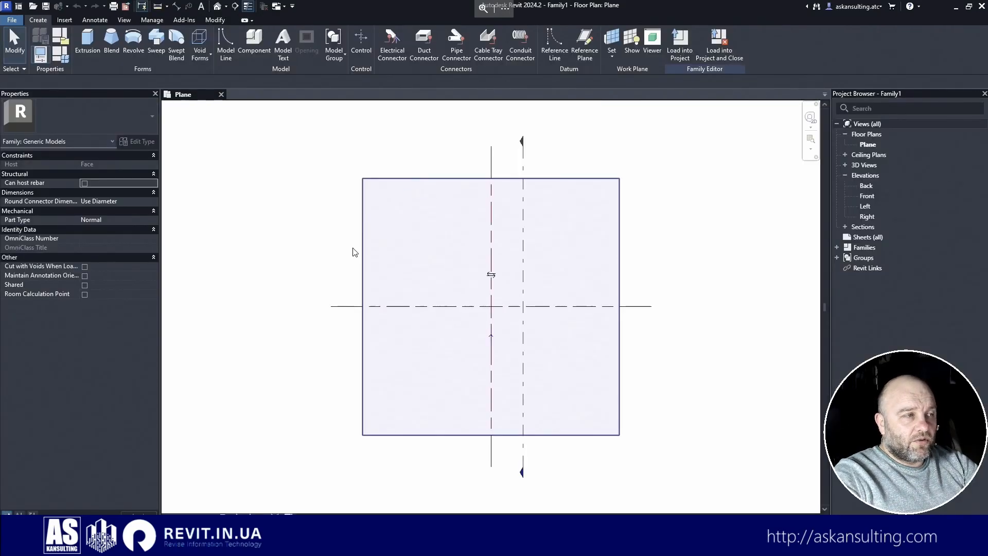
click(381, 221)
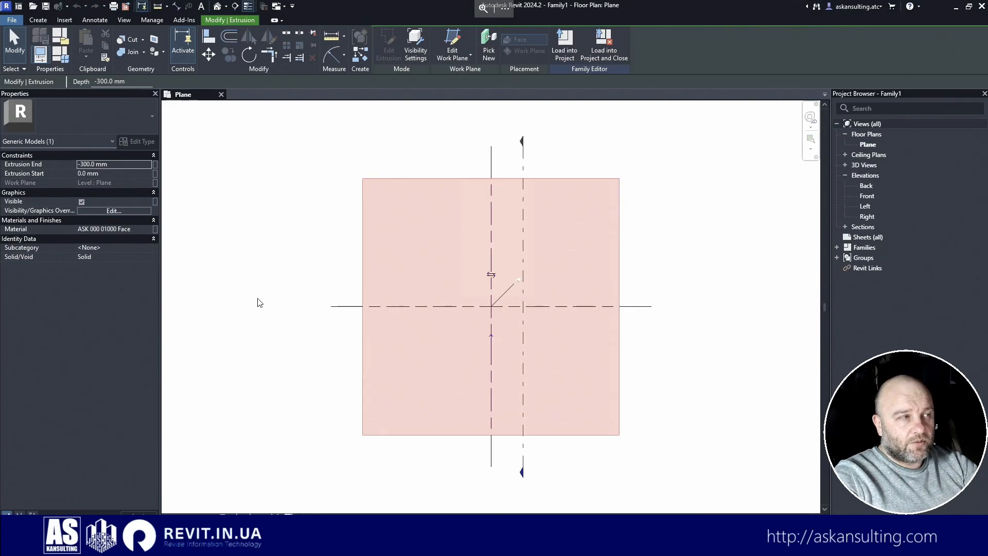
click(288, 265)
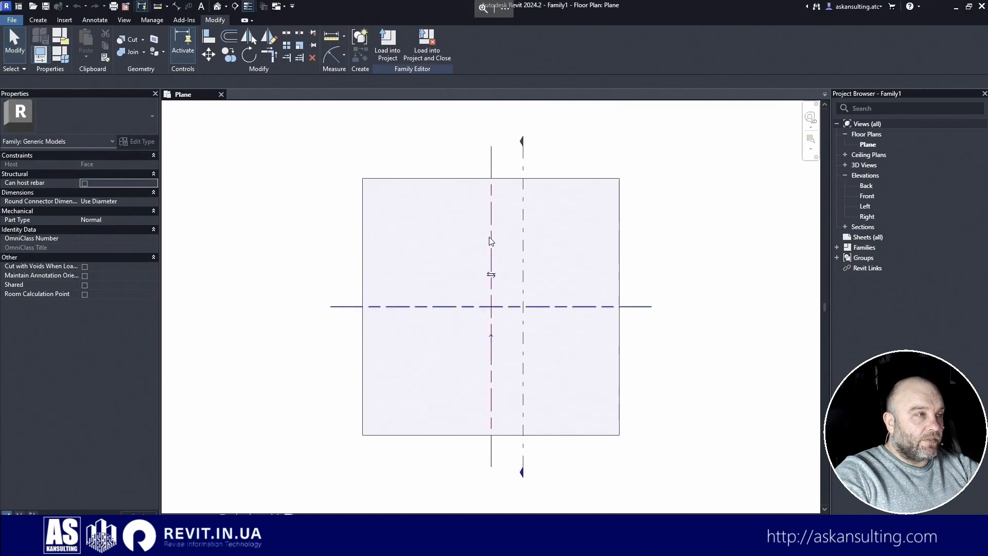
- Extrude a circle of about 500 mm radius 250 mm deep, centred on the reference plane intersection, and view it in 3D
click(45, 23)
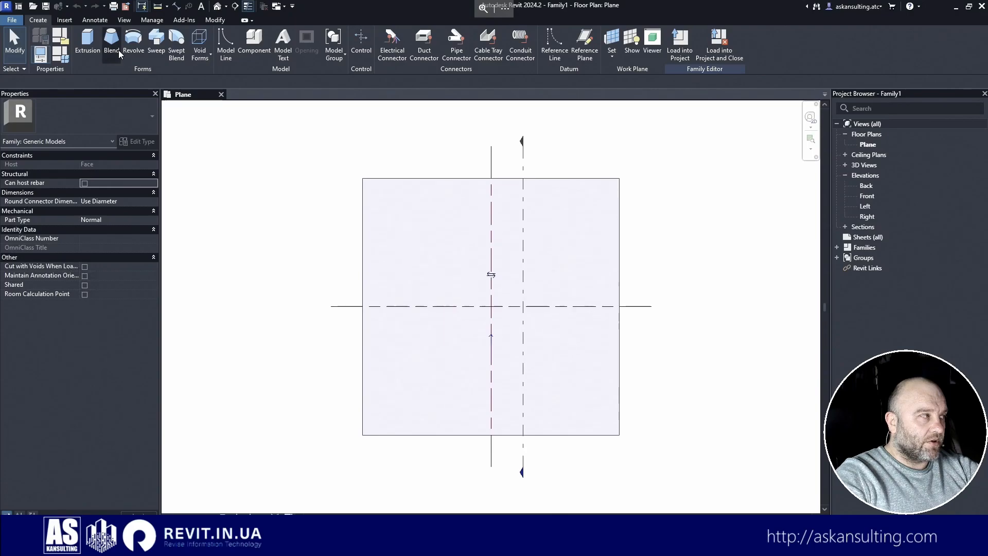
click(88, 44)
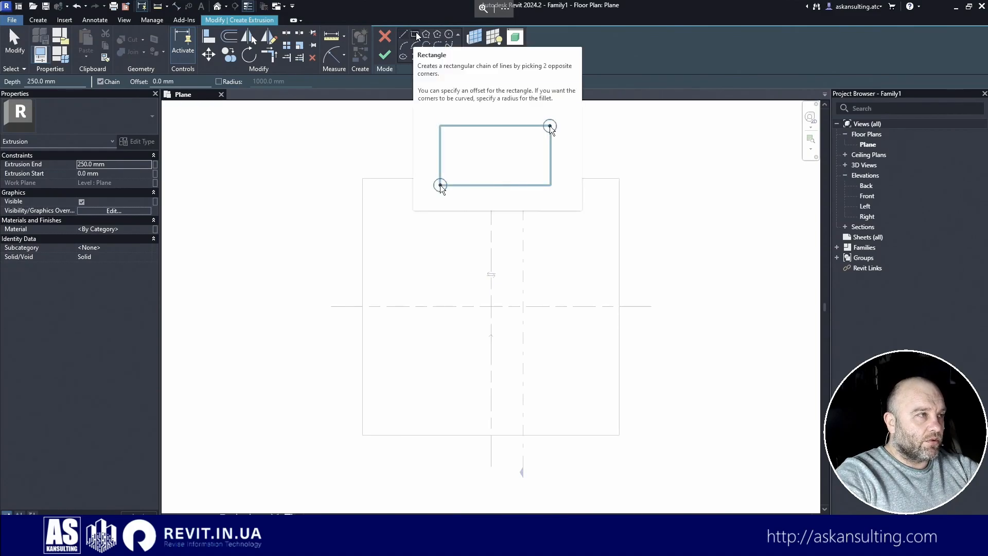
click(416, 34)
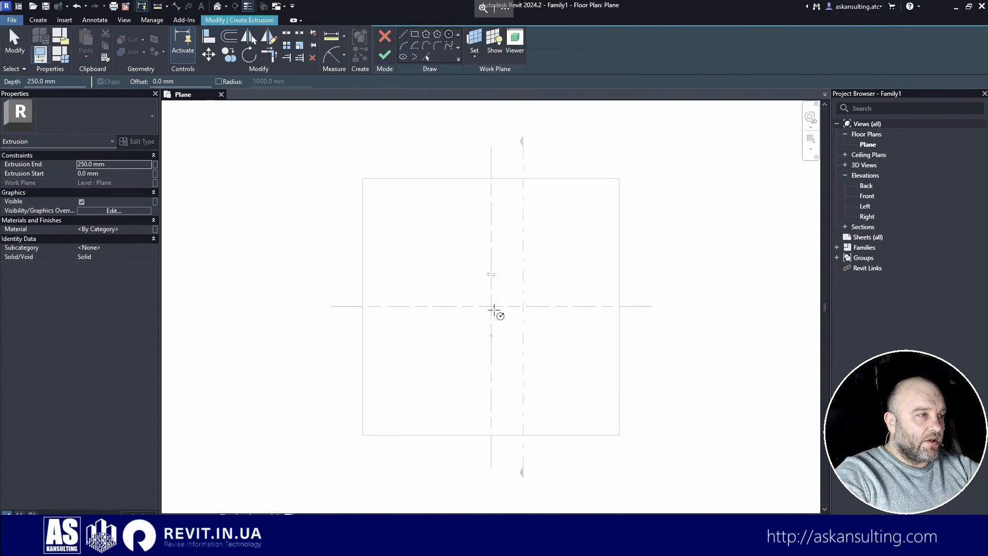
click(492, 307)
click(514, 330)
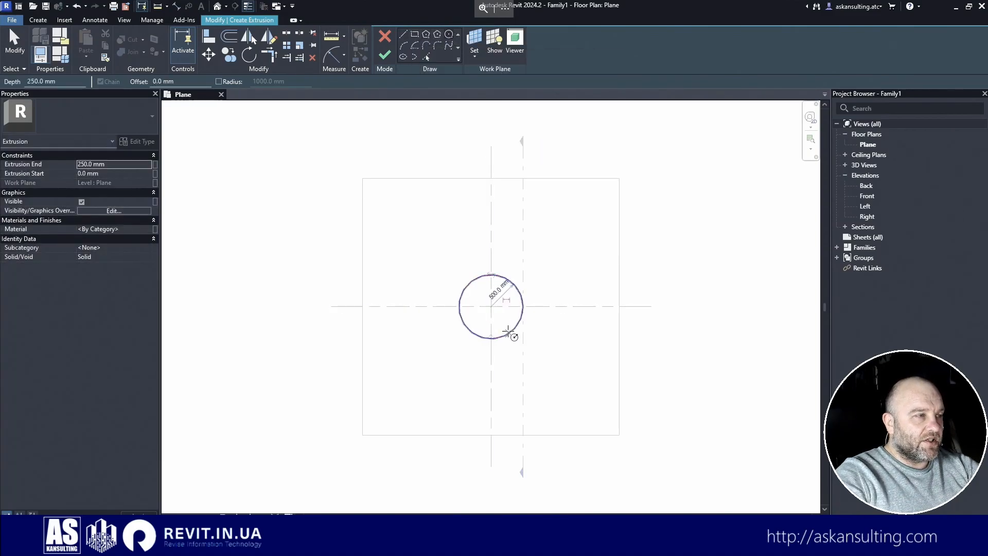
click(385, 54)
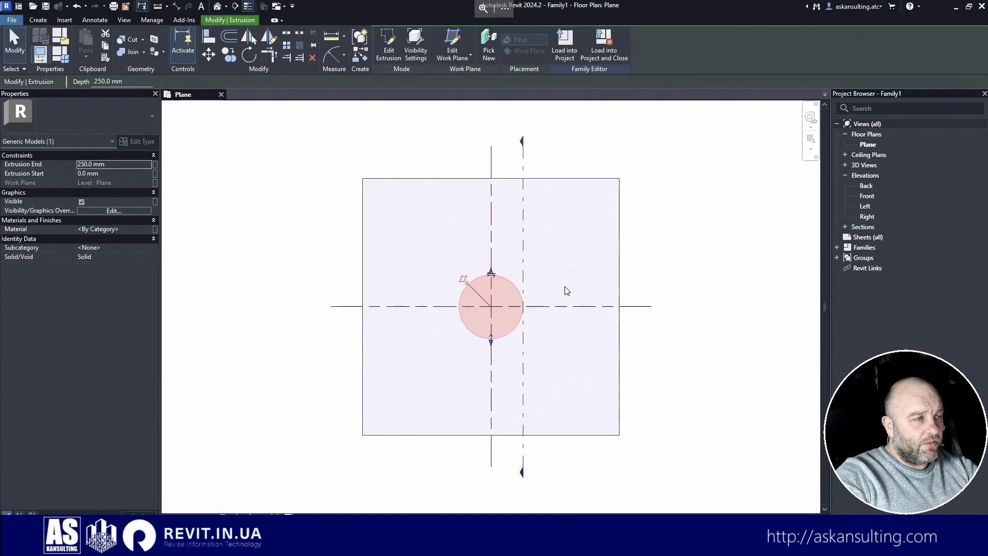
click(216, 6)
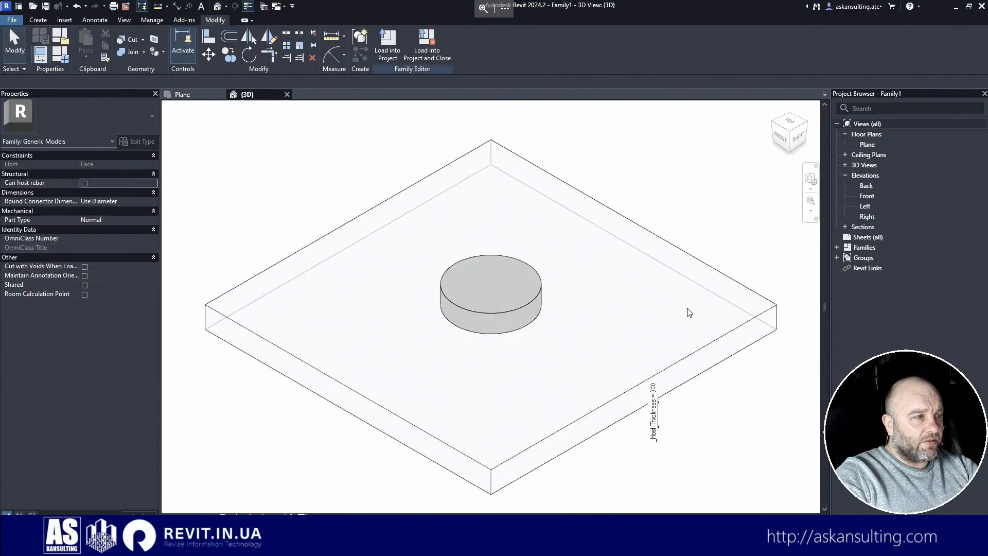
shift+middle_drag(582, 416, 591, 397)
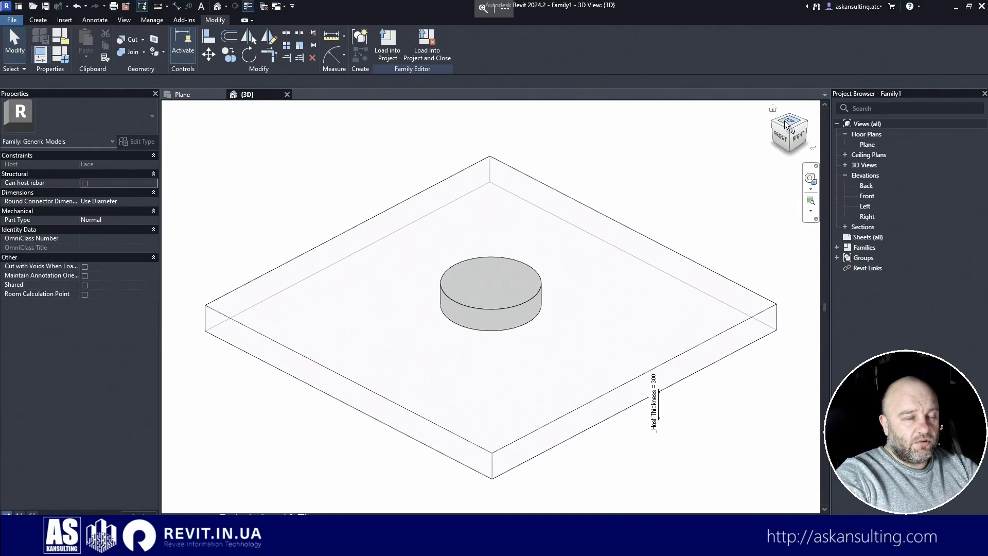
- Edit the cylinder's sketch in the Plane floor plan and draw a horizontal diameter line across the circle
click(183, 95)
click(485, 297)
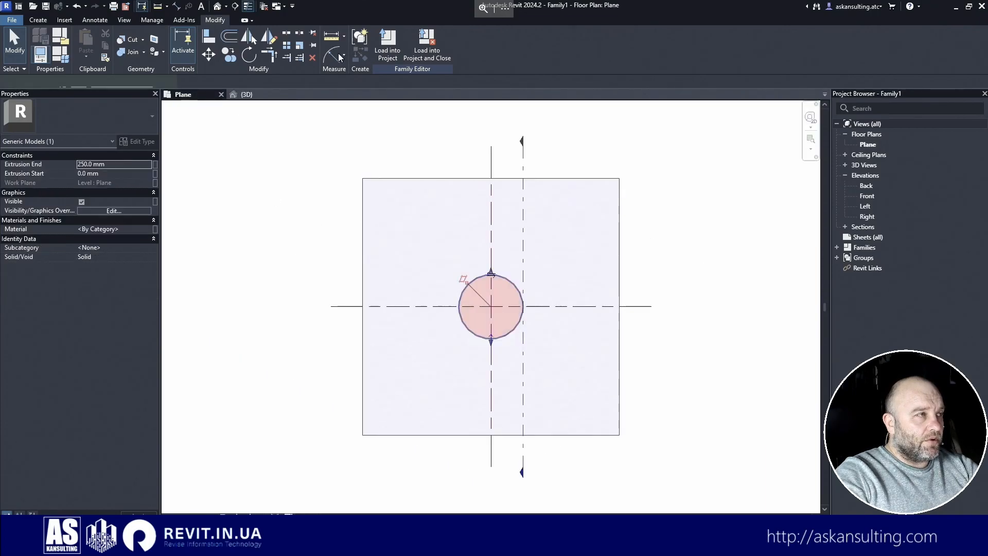
double_click(502, 267)
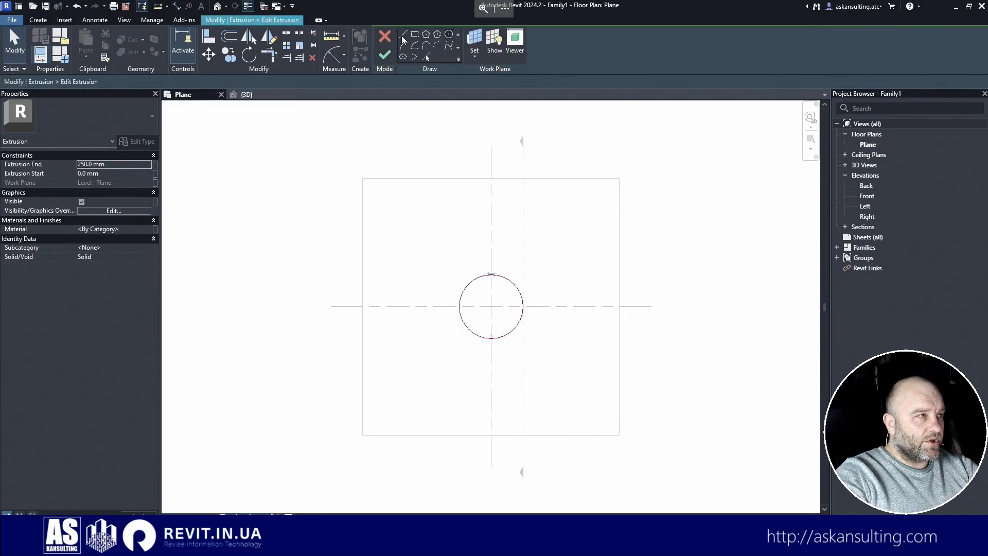
click(459, 307)
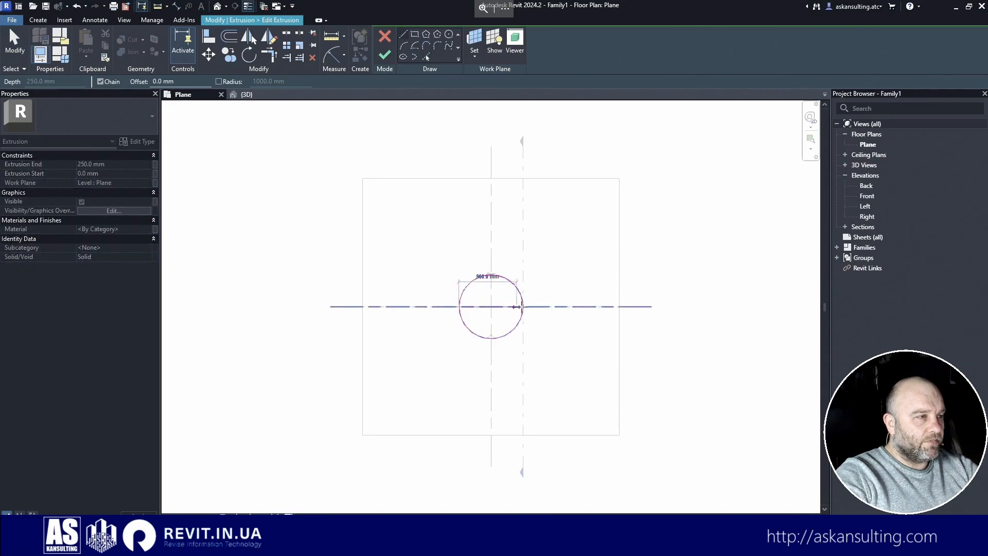
click(523, 307)
key(Escape)
key(Escape)
- Split the circle at the diameter line, remove its upper arc and finish the half-circle extrusion sketch
key(s)
key(l)
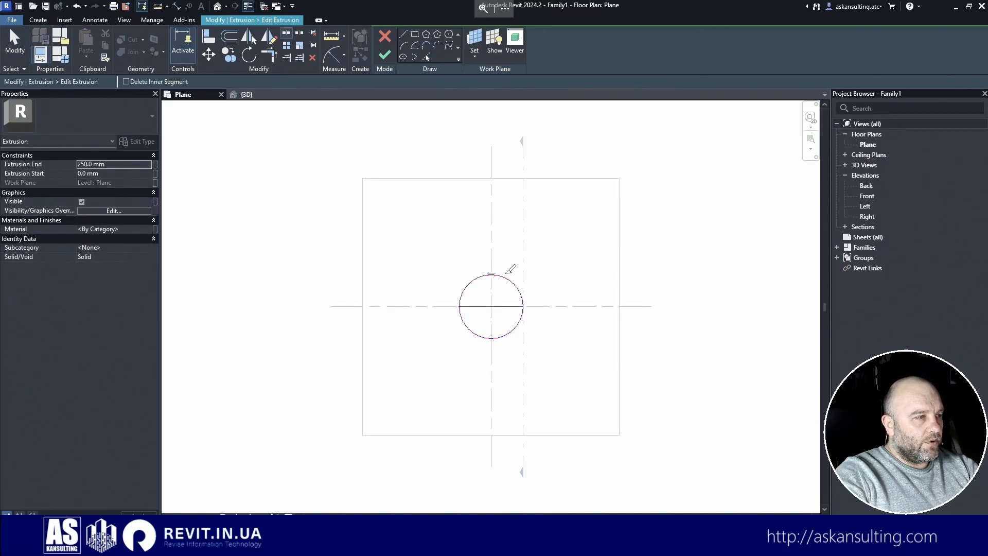
key(Escape)
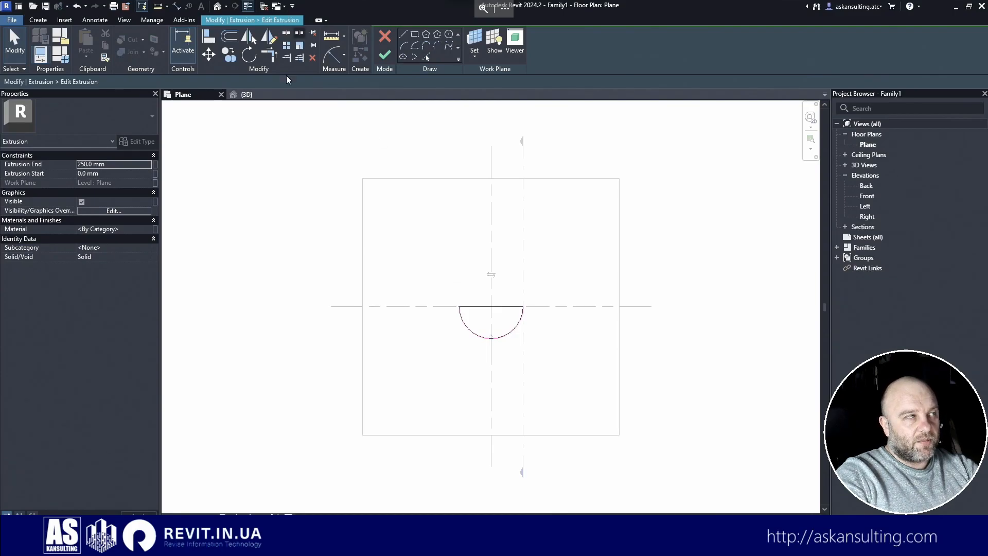
click(386, 56)
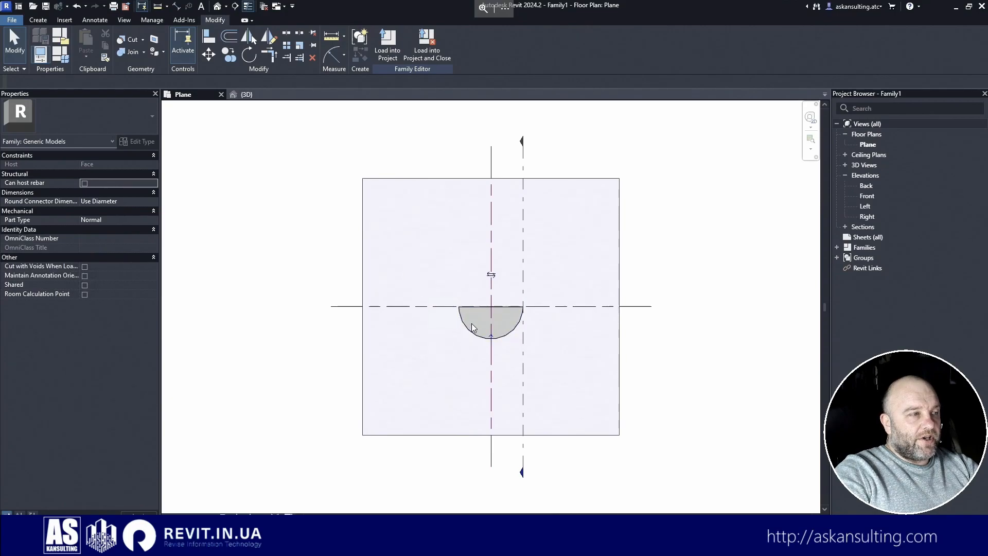
- Create a new project from the ASK General template
click(11, 20)
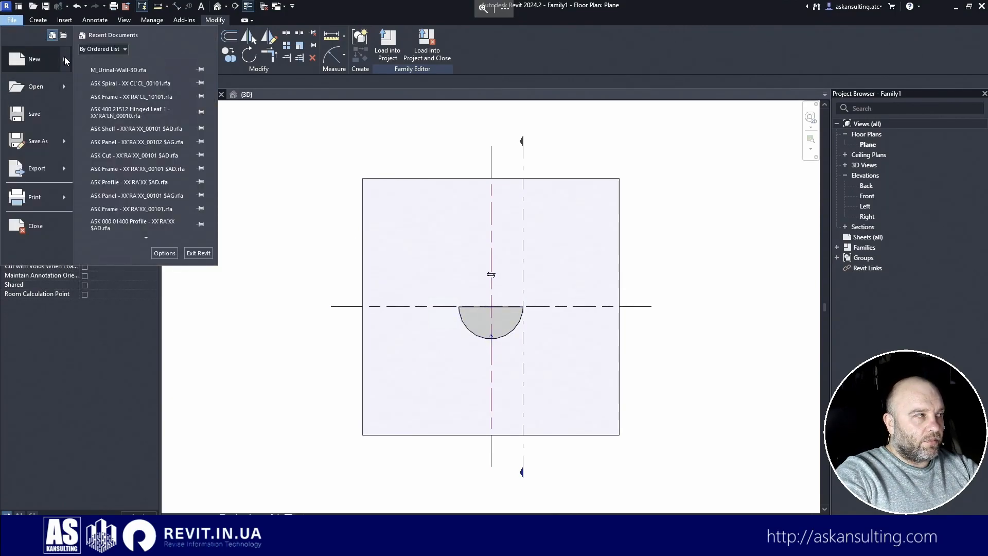
mouse_move(64, 57)
click(145, 77)
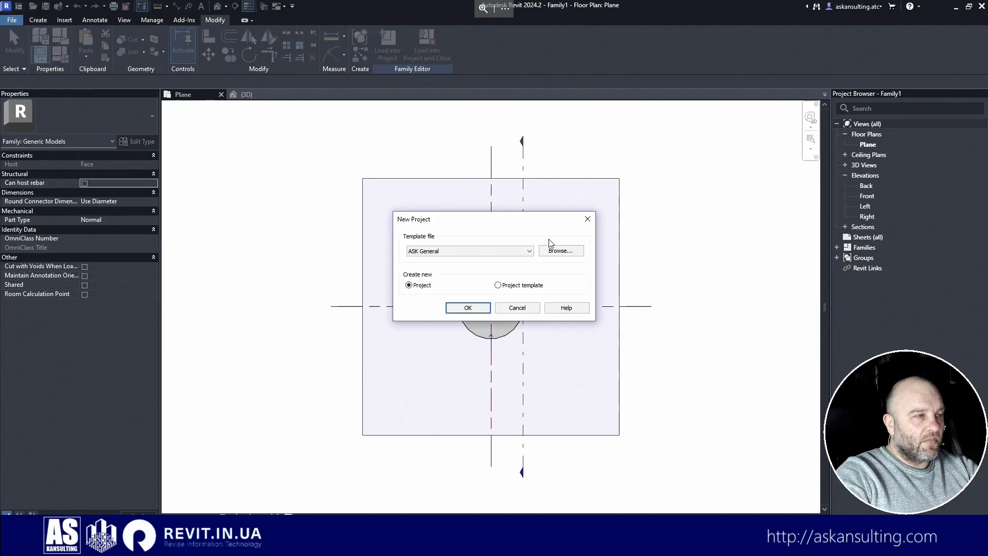
click(478, 310)
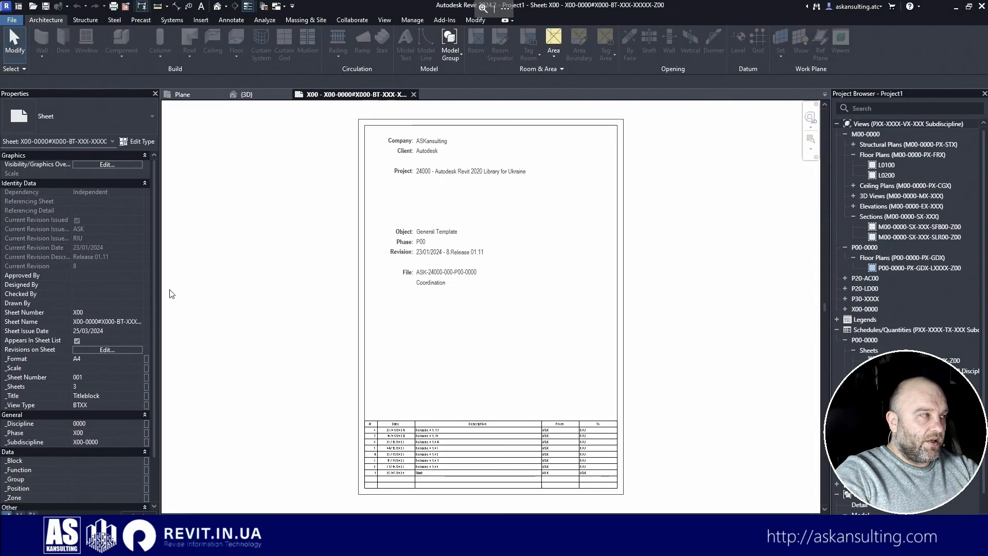
- On floor plan L0100, draw a t300 basic wall along the horizontal centre line, about 4000 mm each side of centre, and close the X00 sheet
double_click(886, 165)
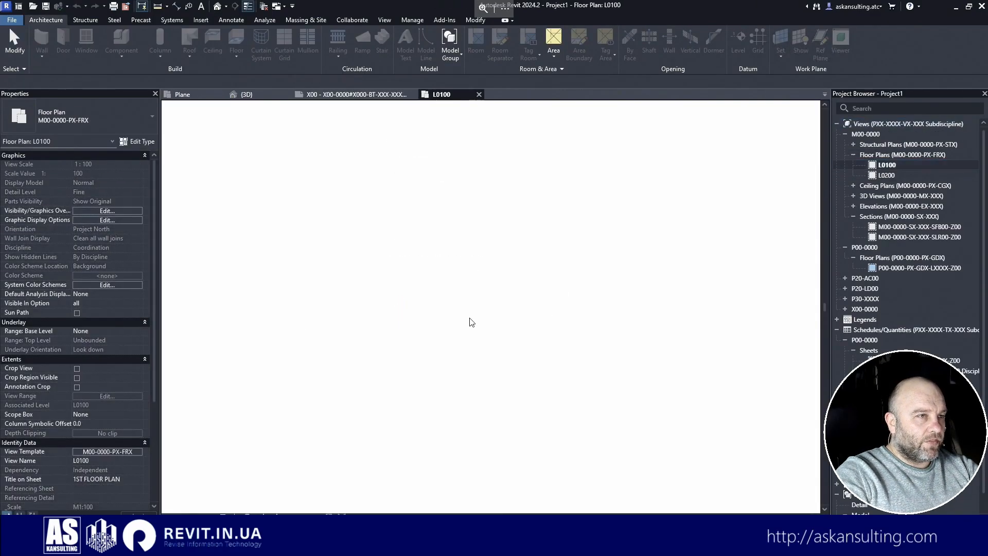
click(41, 40)
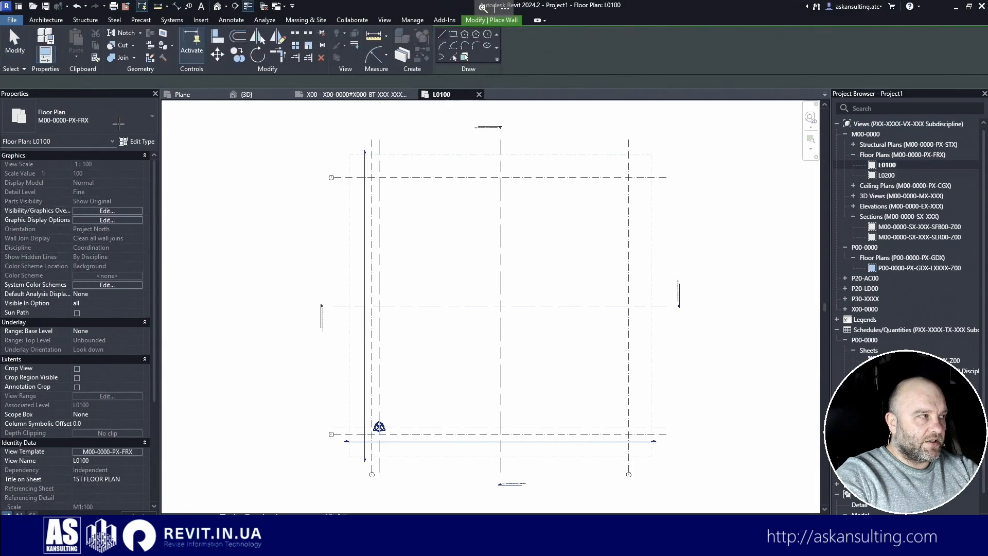
scroll(498, 305, up, 3)
click(472, 306)
scroll(497, 296, up, 3)
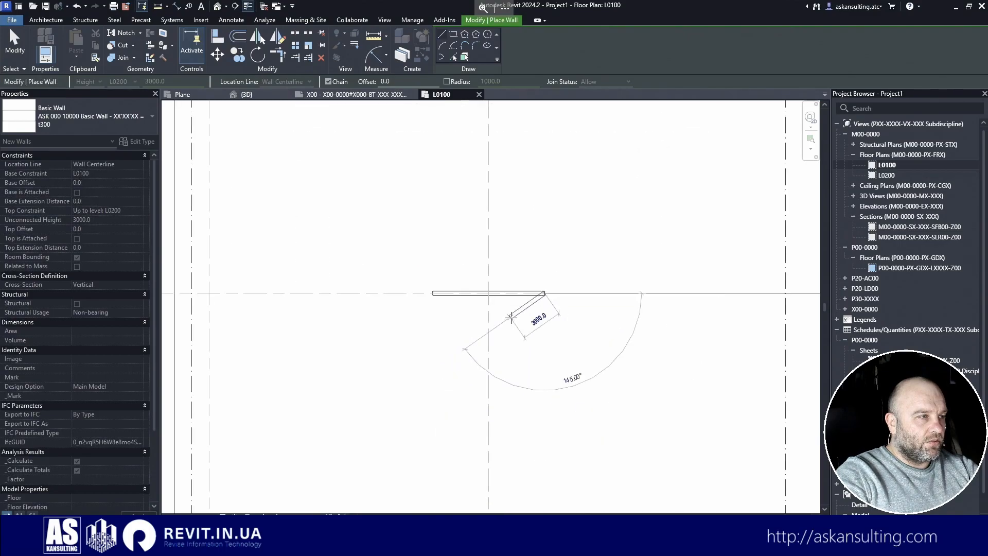
click(498, 287)
key(Escape)
key(Escape)
scroll(498, 287, up, 1)
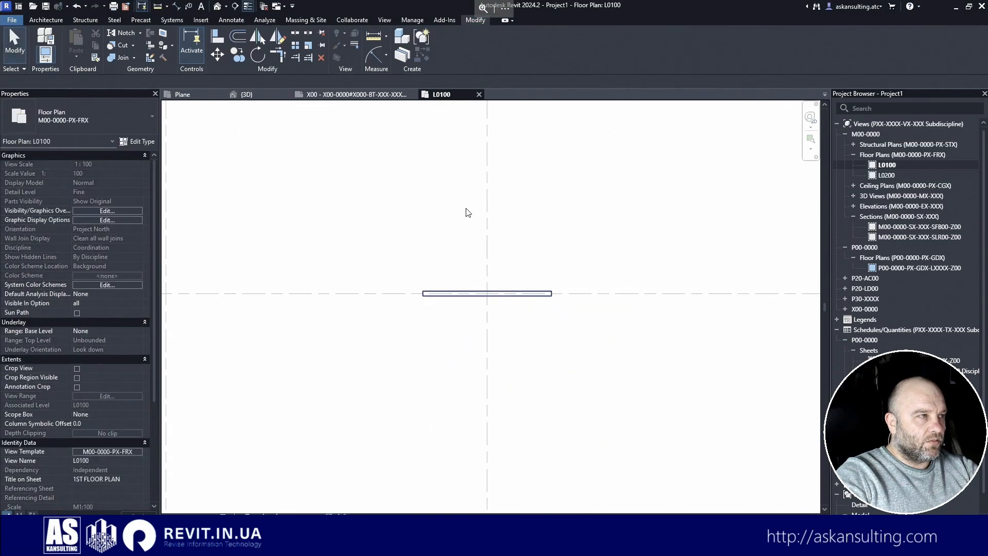
click(413, 94)
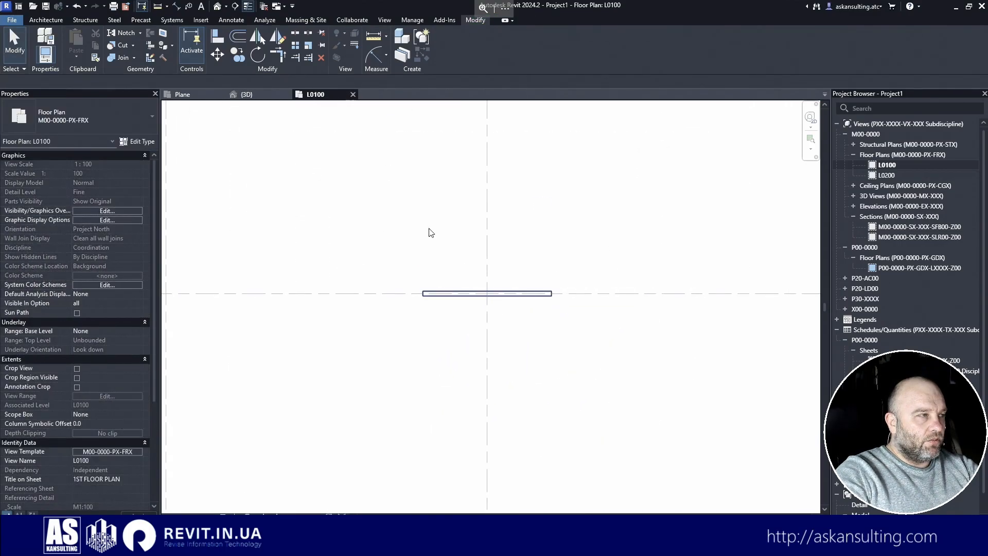
- Return to the family's 3D view and review the half-cylinder from behind along with its visibility settings
click(267, 96)
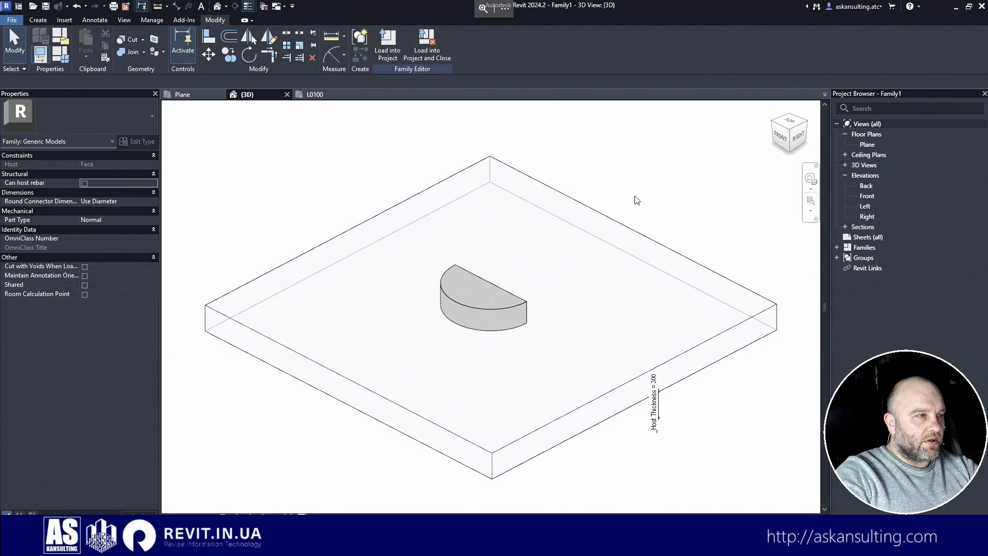
shift+middle_drag(518, 297, 578, 364)
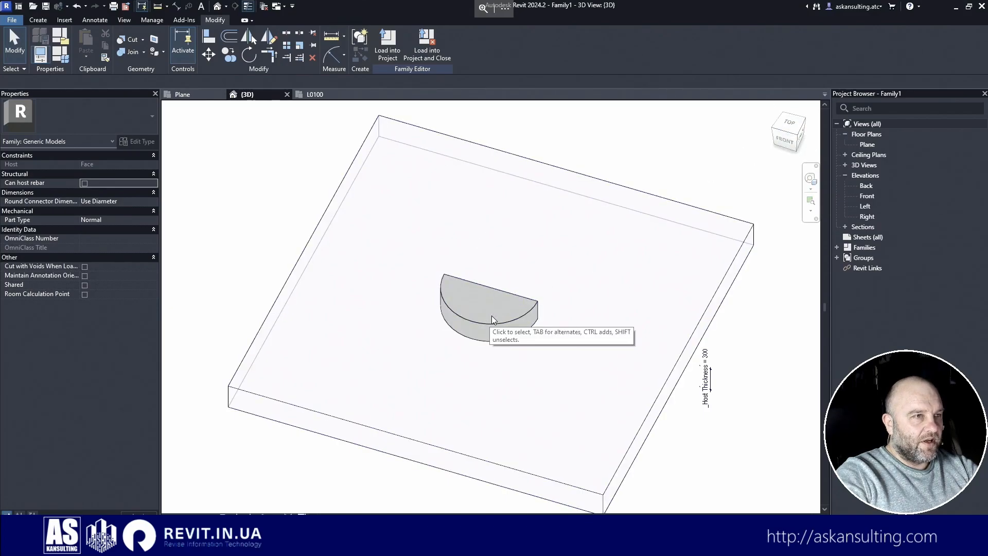
shift+middle_drag(669, 314, 384, 247)
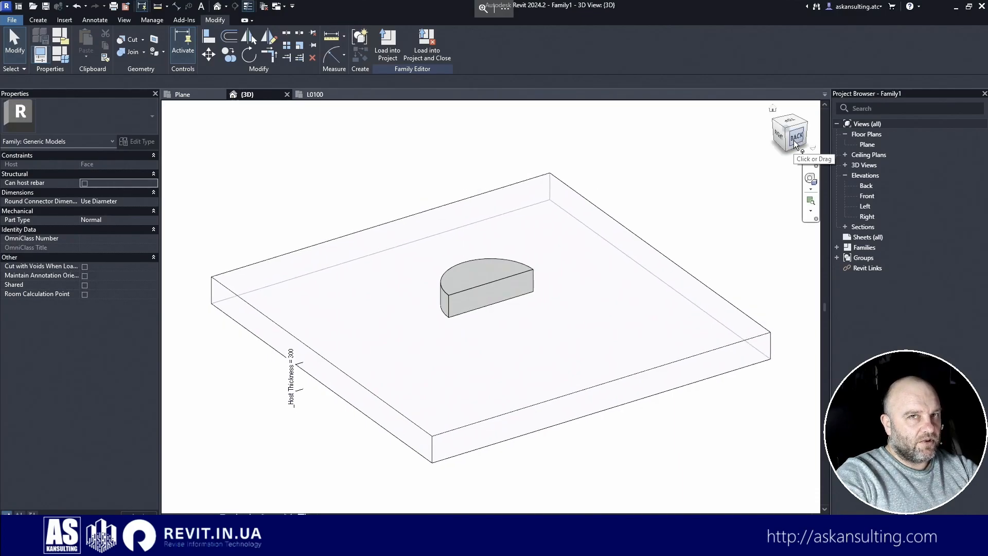
click(495, 285)
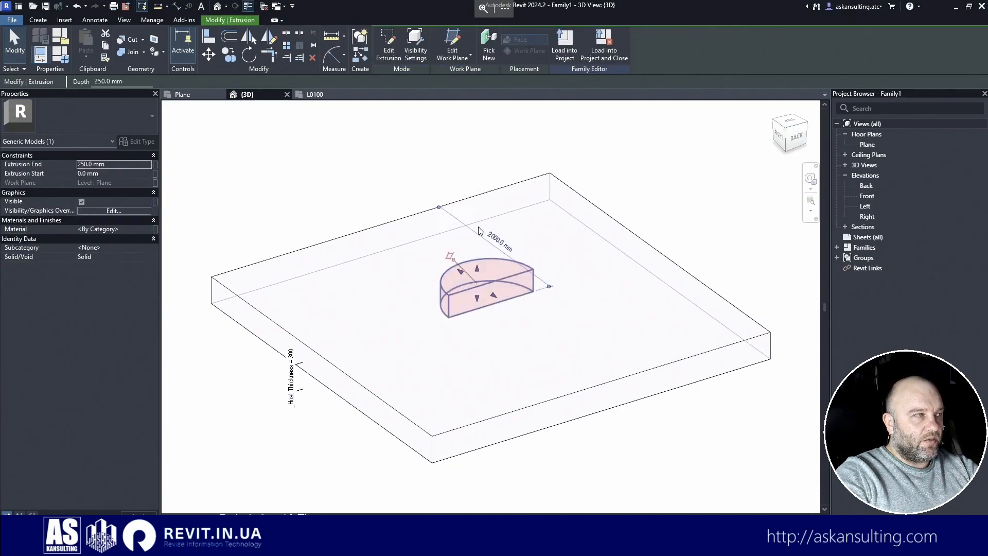
click(417, 51)
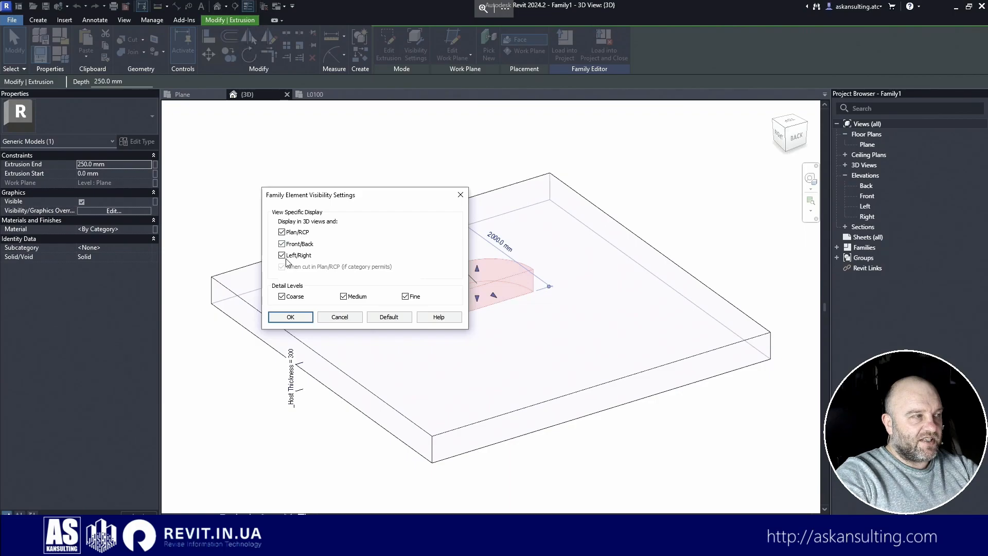
drag(344, 199, 309, 163)
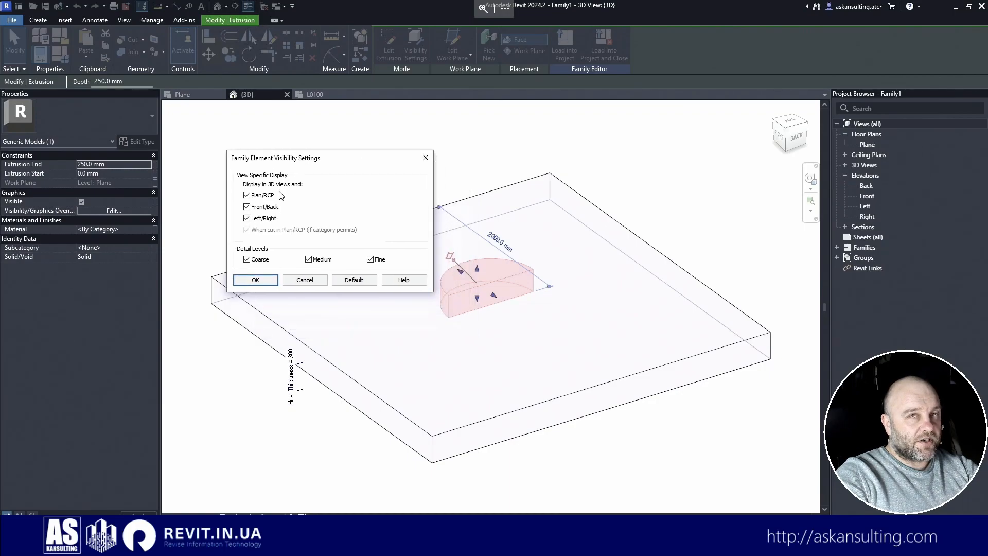
click(426, 157)
click(441, 157)
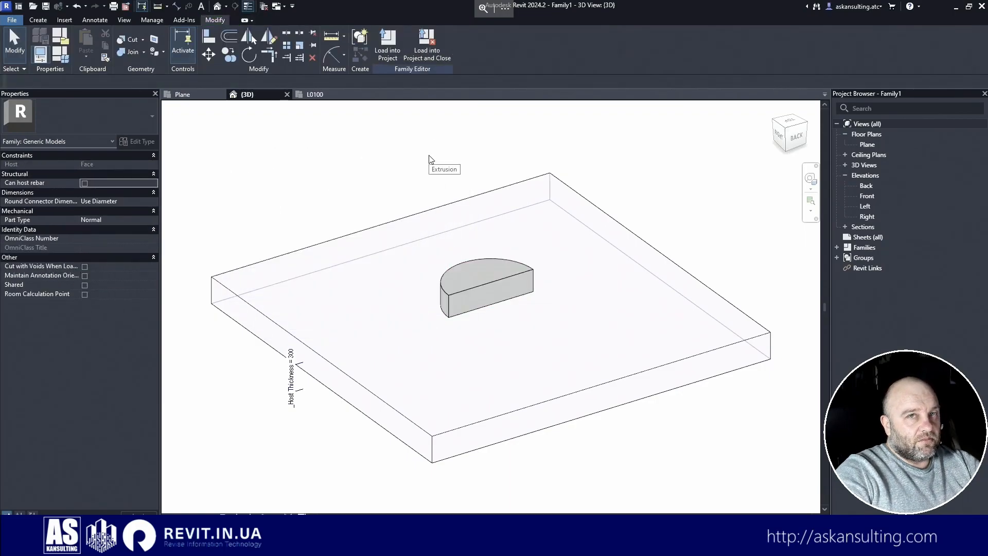
- Load the half-cylinder family into Project1 and try the vertical-face and face placement options on floor plan L0100
click(388, 48)
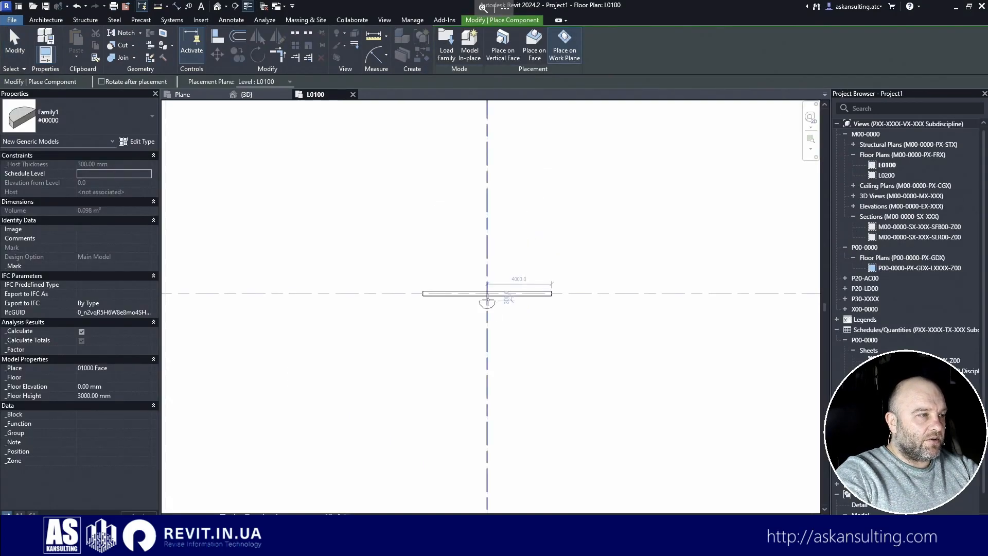
scroll(487, 298, up, 2)
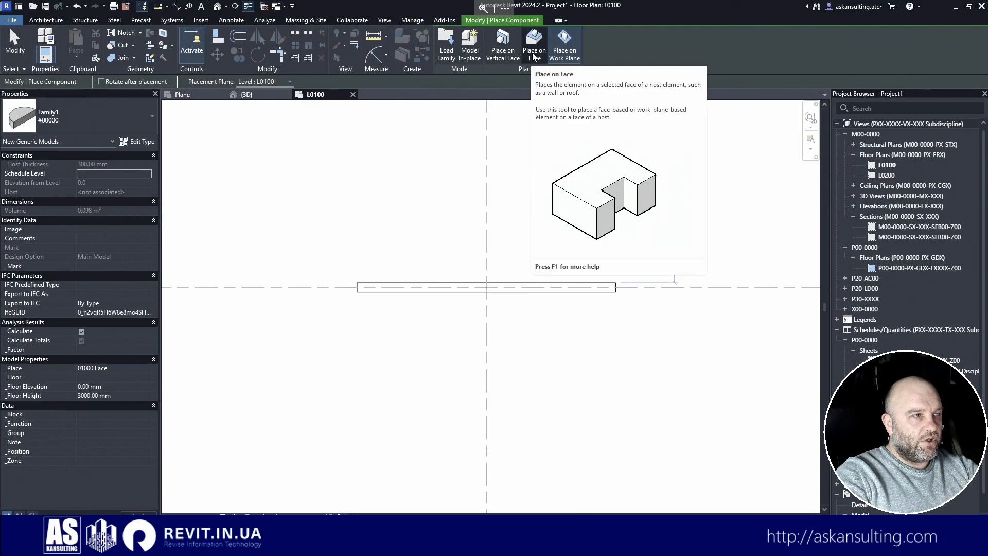
click(503, 52)
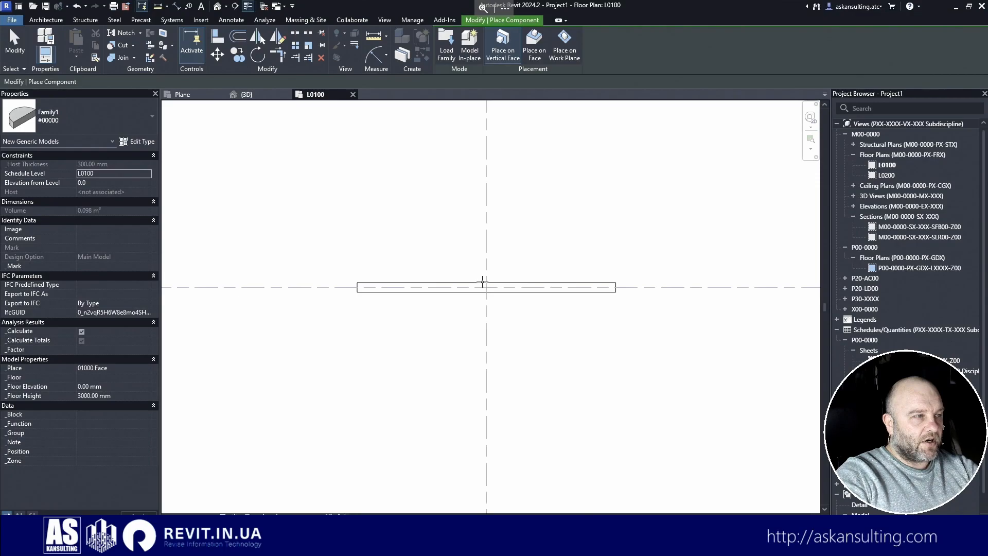
click(534, 51)
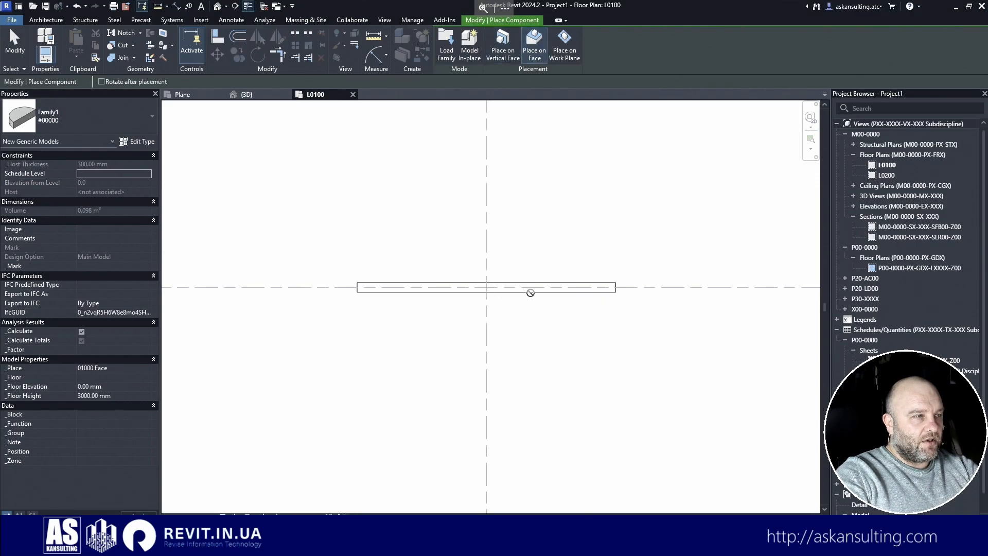
- In the project's 3D view, place a half-cylinder on the wall's front face, about 3700 mm from its far end and about 932 mm above L0100
click(218, 7)
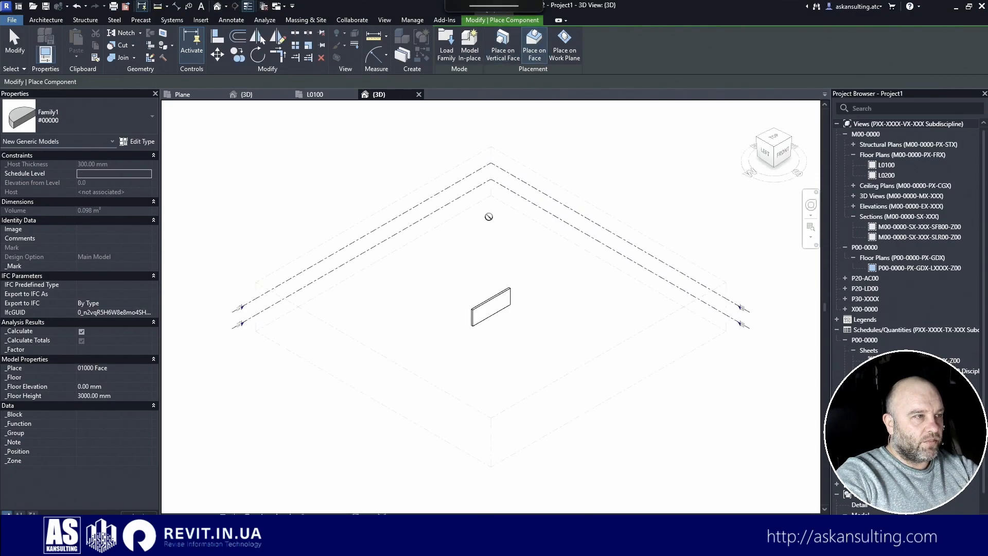
scroll(496, 309, up, 6)
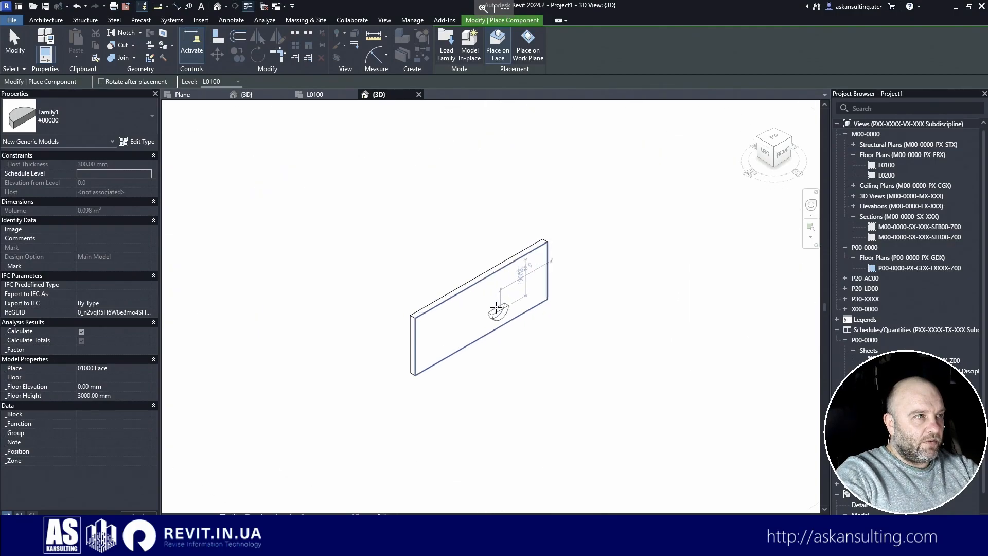
scroll(492, 298, up, 5)
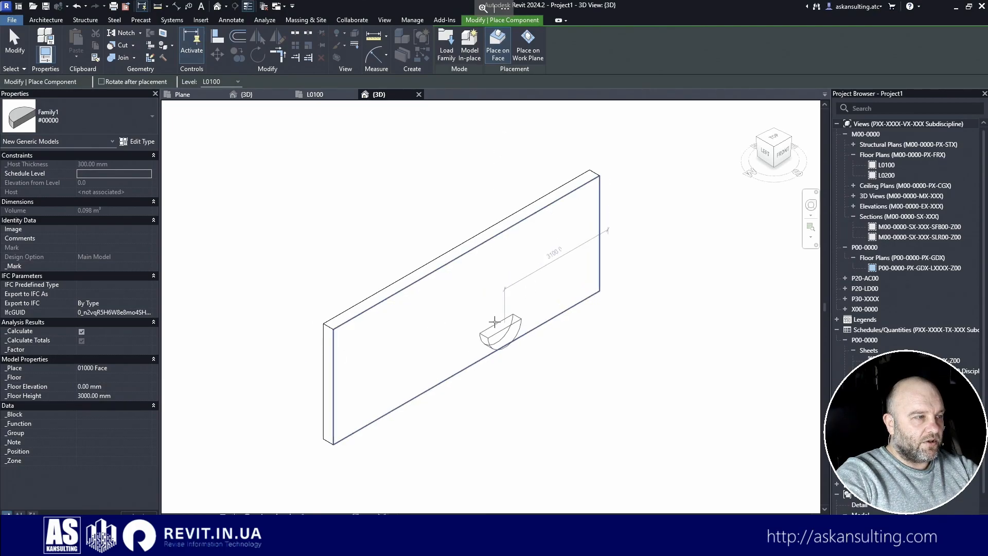
click(476, 325)
key(Escape)
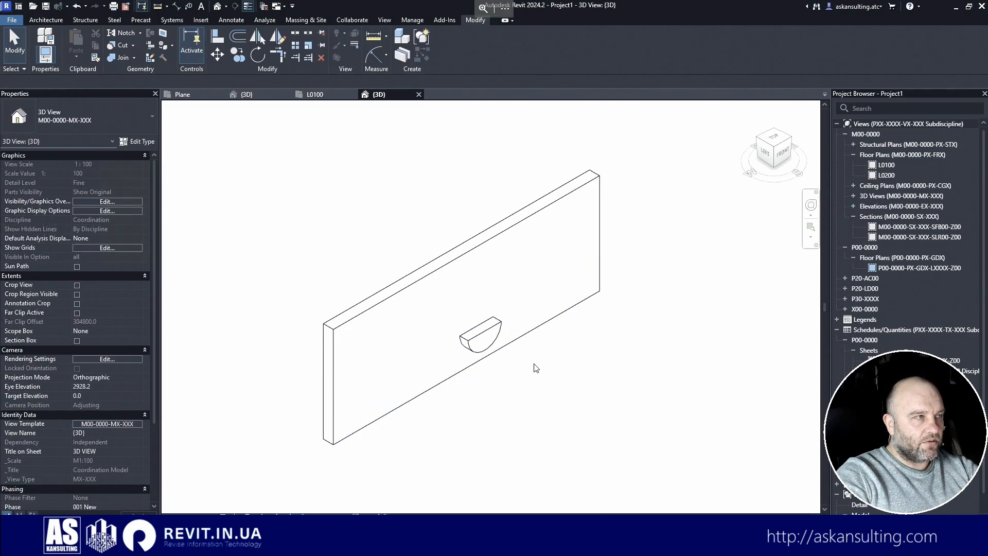
- Open floor plan L0100 and select the half-cylinder hosted on the wall
click(315, 95)
scroll(508, 315, up, 1)
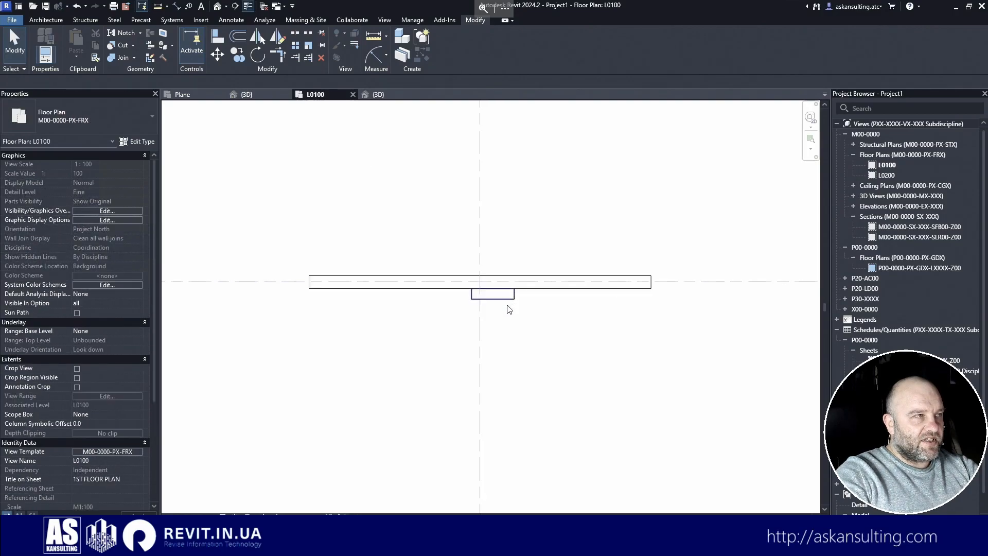
click(502, 294)
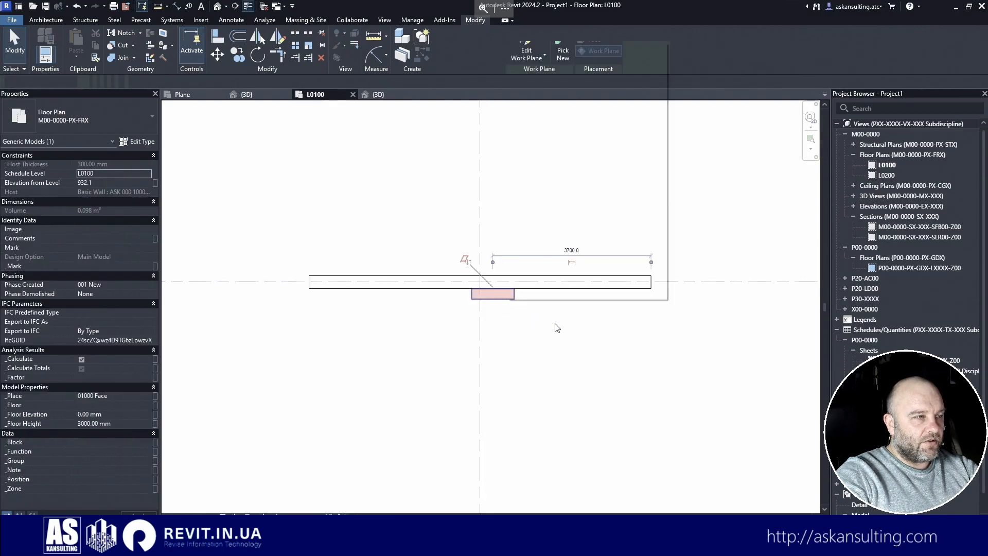
right_click(507, 298)
click(539, 118)
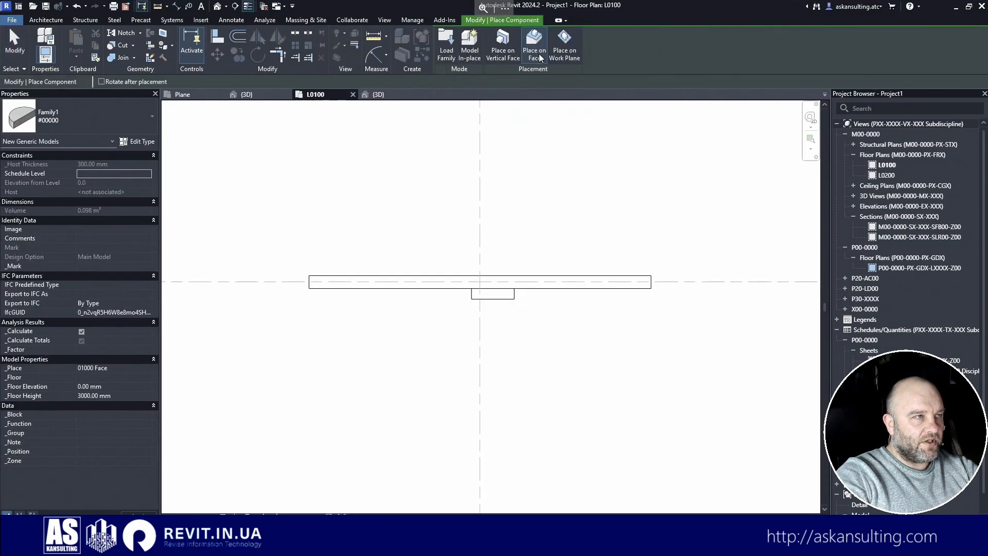
key(Escape)
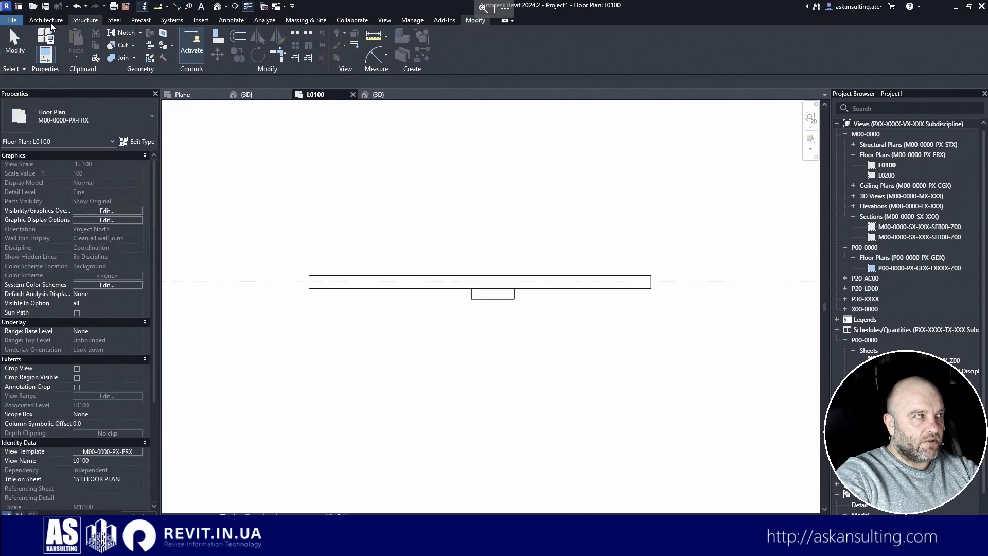
- Create a rectangular t200 slab floor on L0100 spanning the wall's full length and extending out on the half-cylinder's side
click(51, 22)
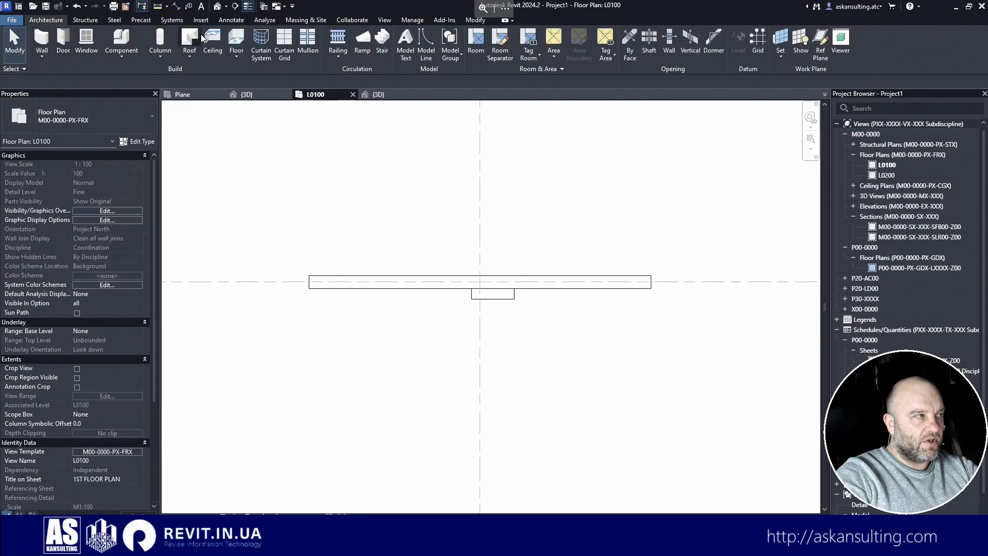
click(235, 41)
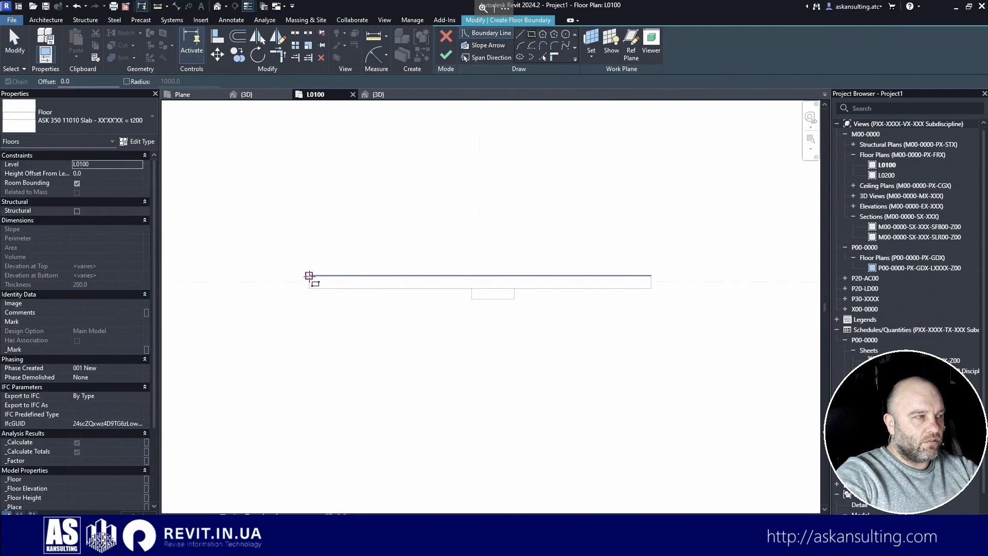
click(309, 276)
click(651, 430)
key(Escape)
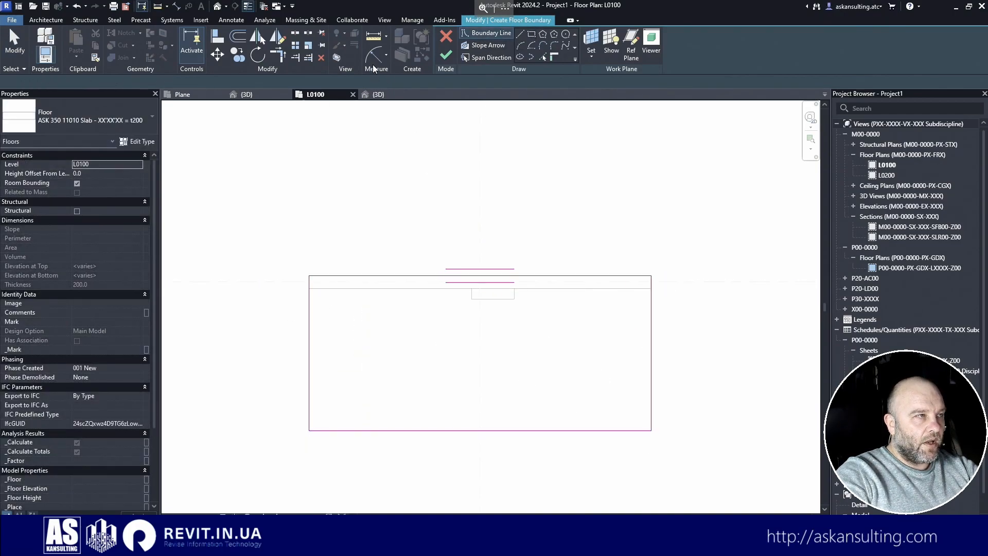
click(446, 58)
key(Escape)
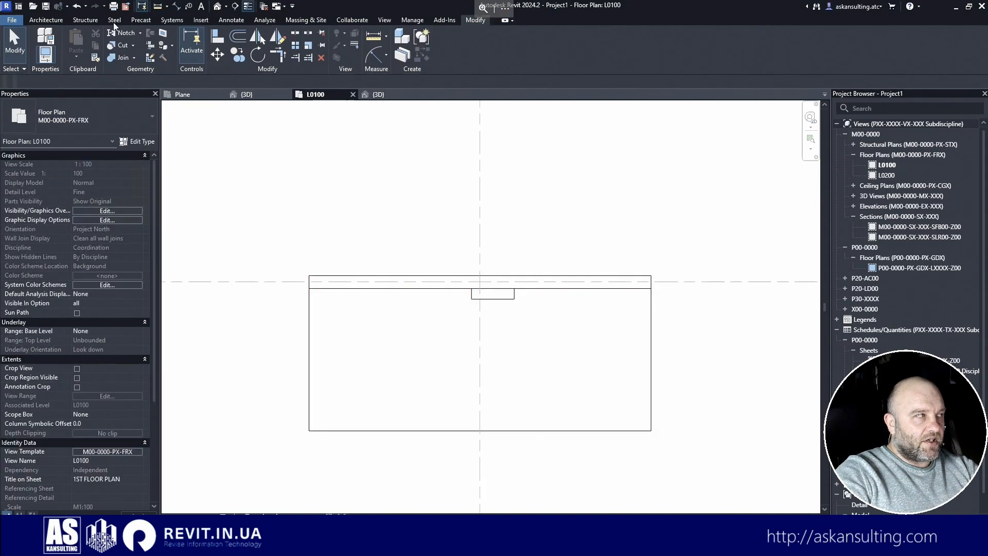
- Create a similar half-cylinder and place it on the wall's vertical face about 1200 mm left of the vertical centre line
right_click(511, 297)
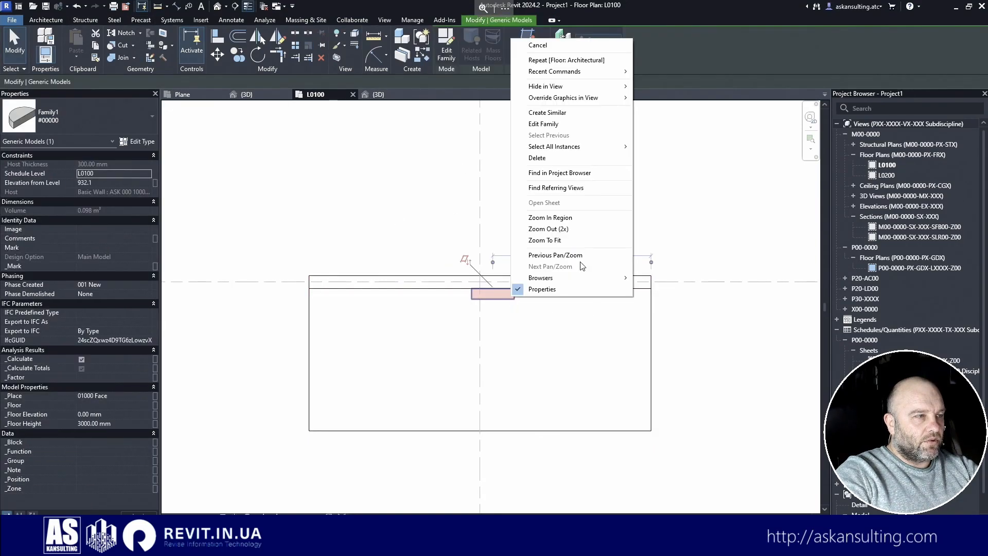
click(547, 112)
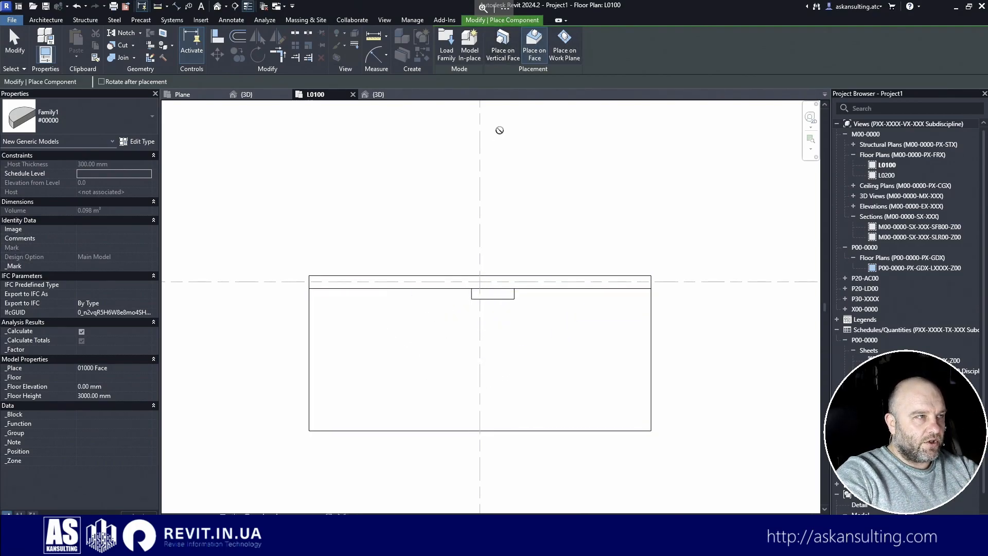
click(506, 50)
click(427, 287)
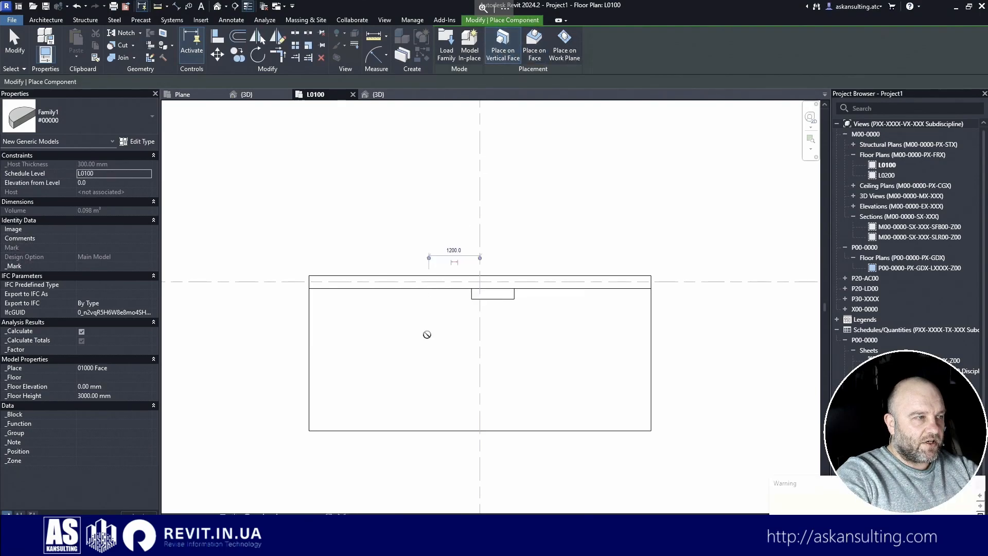
- In the project's 3D view, move the new half-cylinder up the wall face to an elevation of about 1332 mm
click(379, 94)
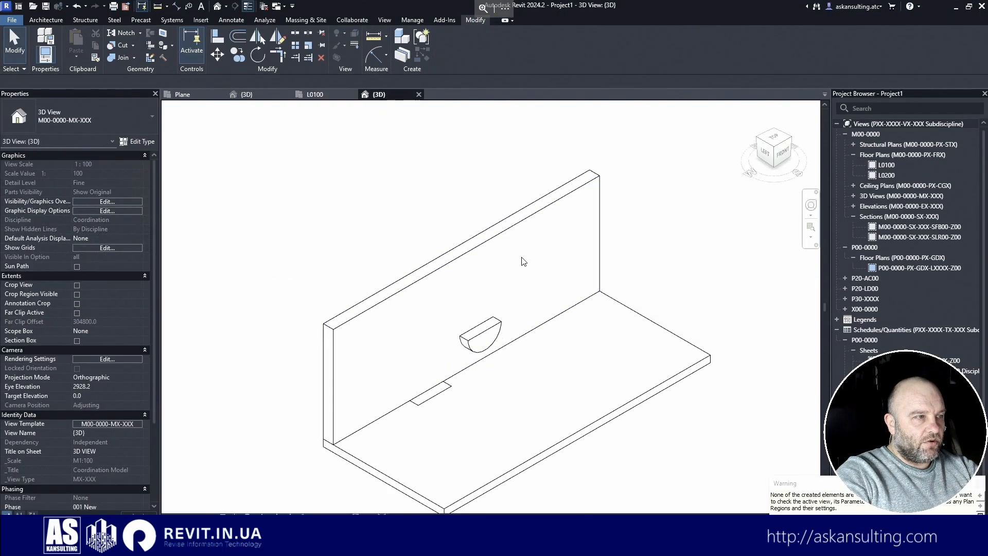
click(443, 399)
drag(434, 381, 429, 351)
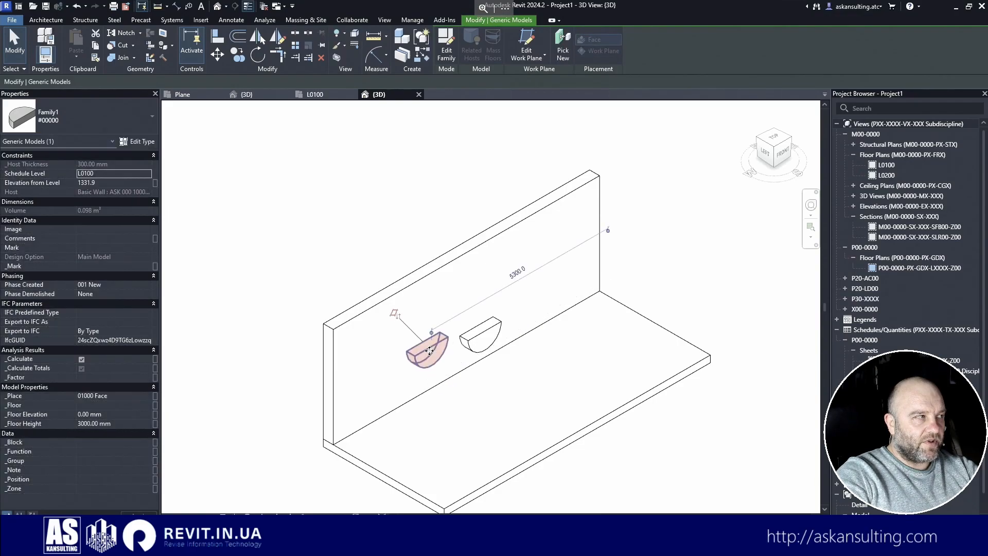
- Check both half-cylinders' properties and set the newer one's Elevation from Level to 500
click(482, 331)
click(425, 351)
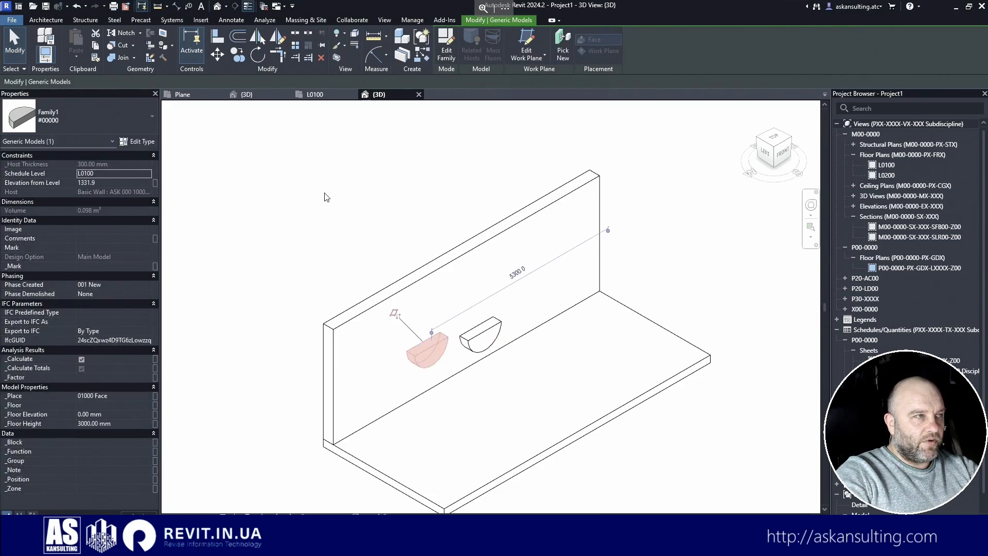
click(493, 334)
ctrl+click(426, 350)
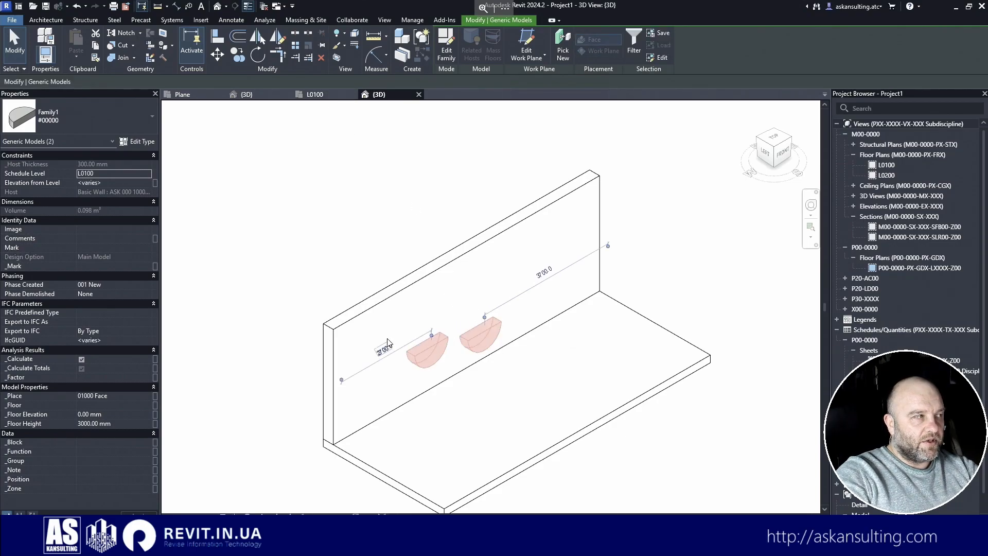
key(Escape)
click(428, 348)
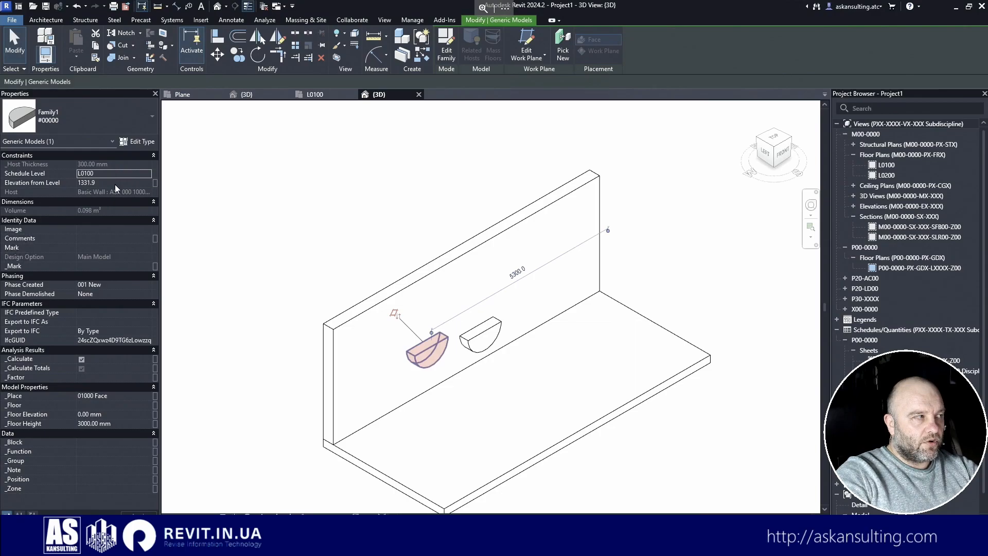
click(114, 182)
text(500.0)
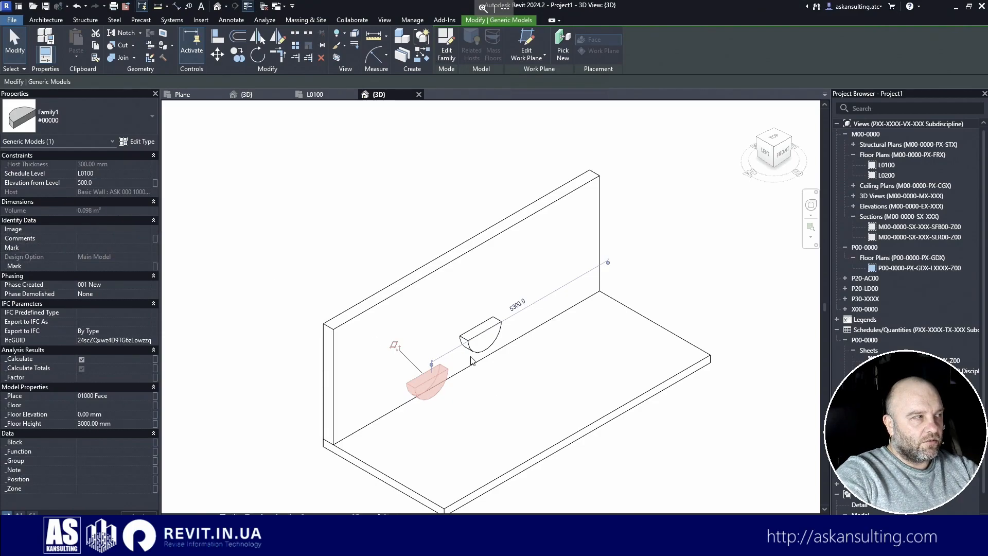
- Set the first-placed half-cylinder's Elevation from Level to 750
click(493, 335)
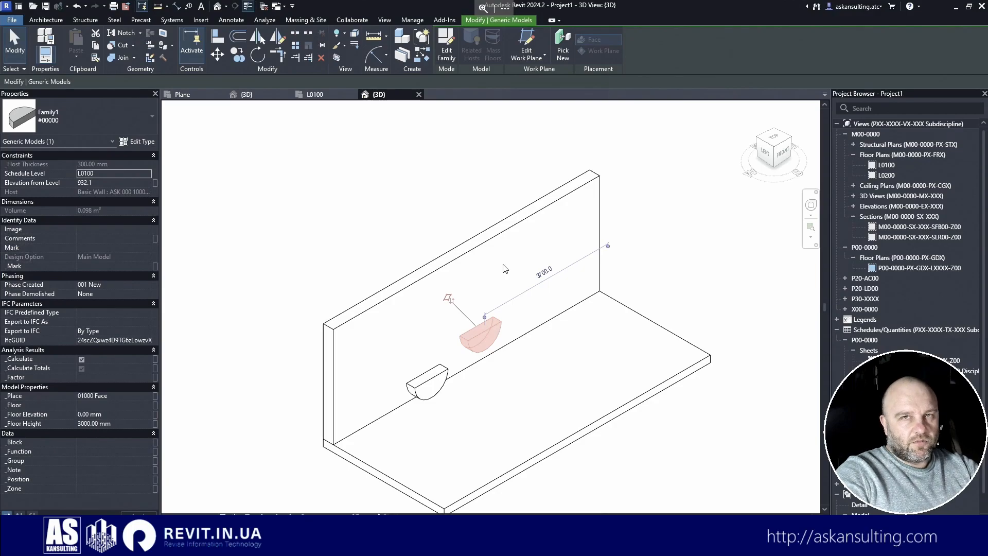
click(479, 243)
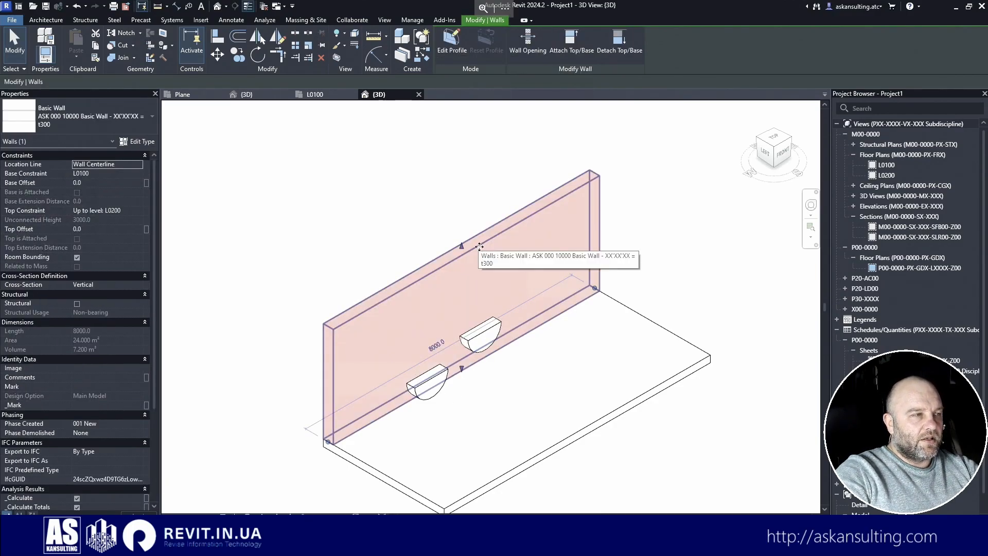
key(Escape)
click(483, 330)
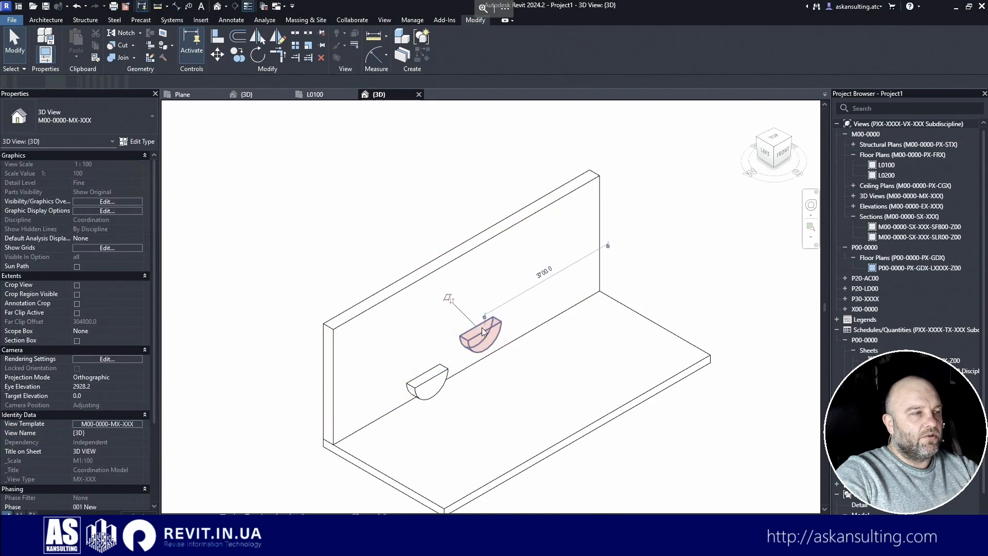
click(111, 184)
text(750)
key(Return)
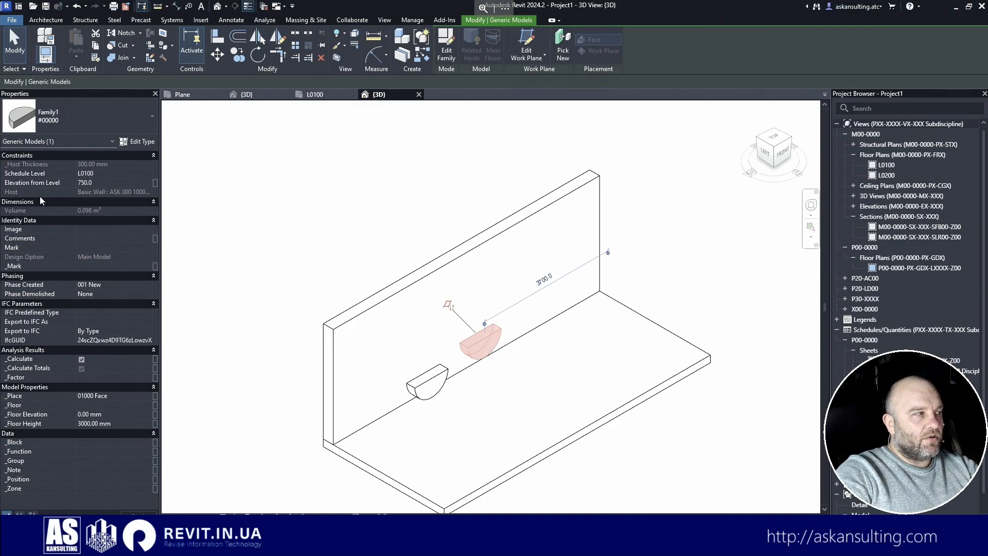
- Move the wall away from the slab's opposite edge to test whether the half-cylinders follow their host, and undo the move
click(459, 252)
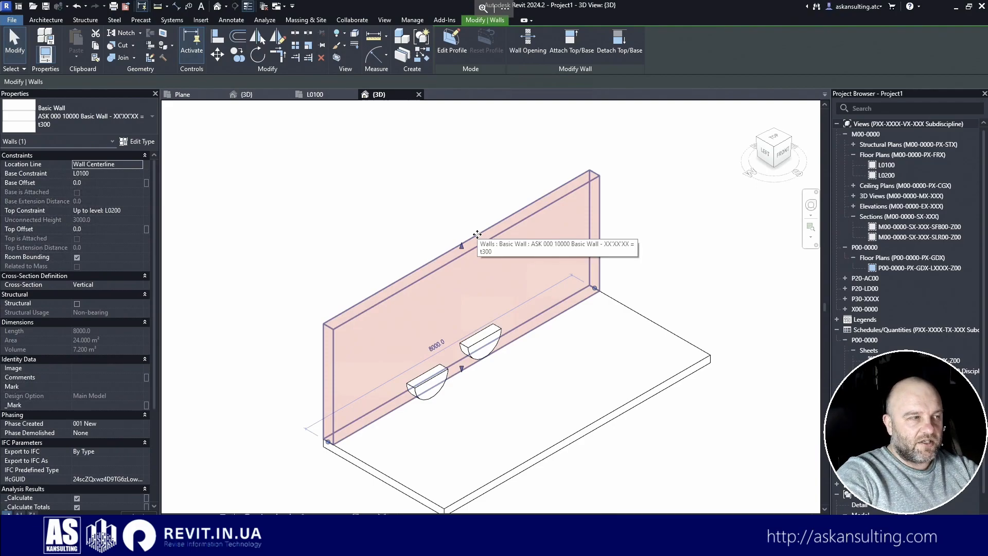
click(452, 385)
click(486, 235)
drag(488, 234, 402, 183)
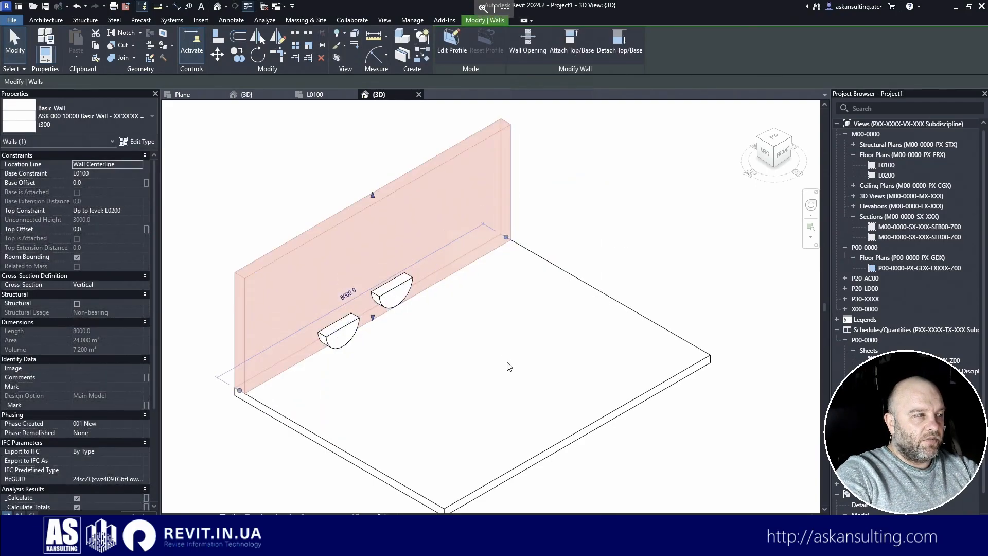
click(508, 367)
key(ctrl+z)
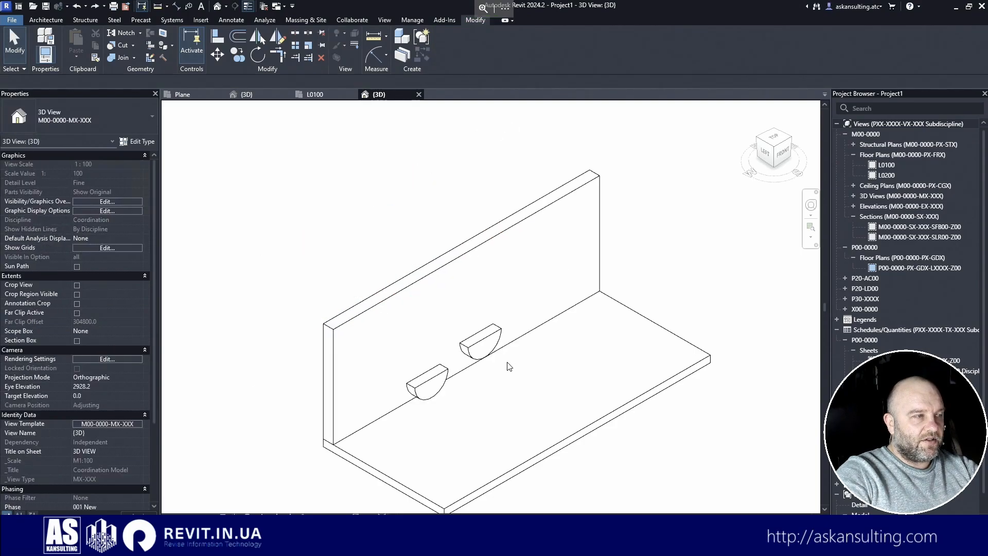
- Close the inactive views, keeping the family's and the project's 3D views open, and clear the half-cylinder selection
click(488, 343)
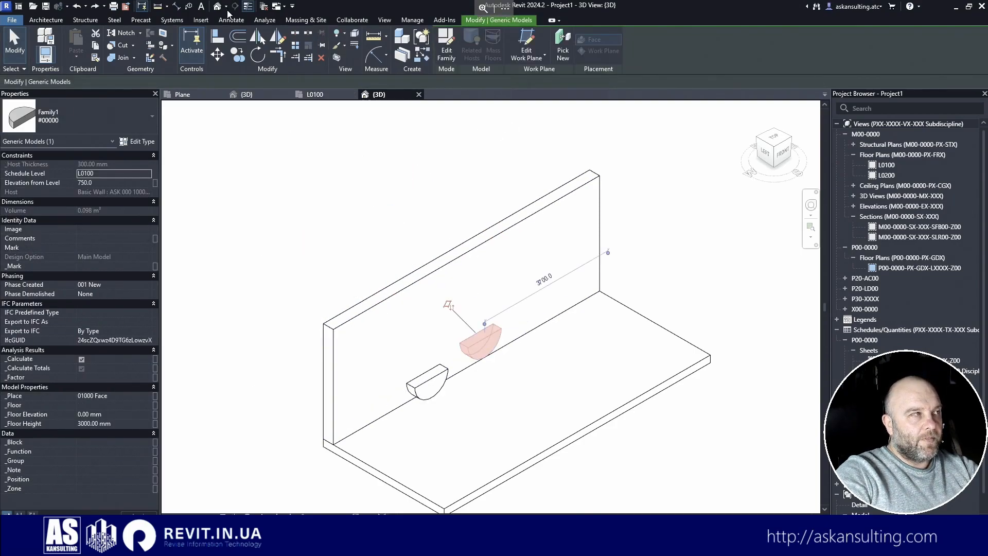
click(264, 7)
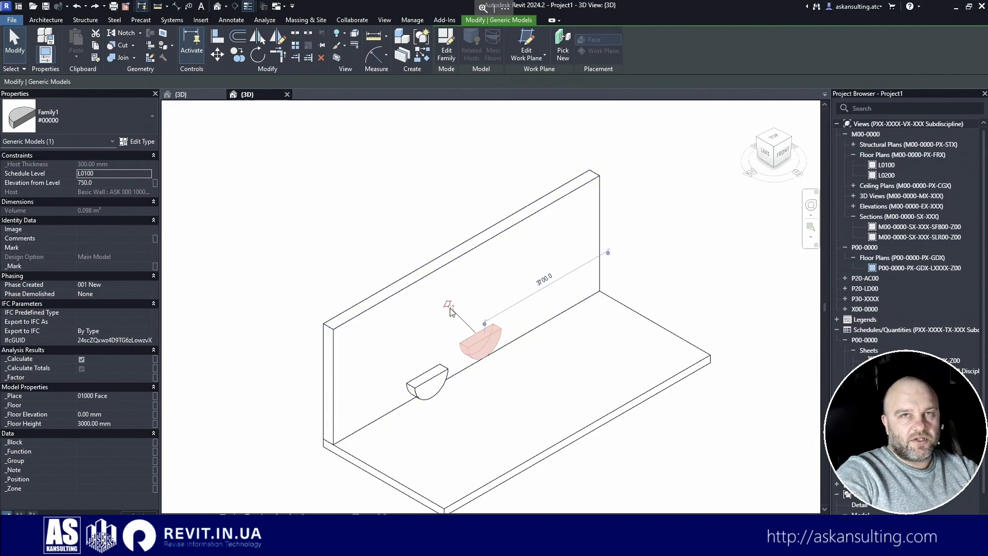
click(425, 241)
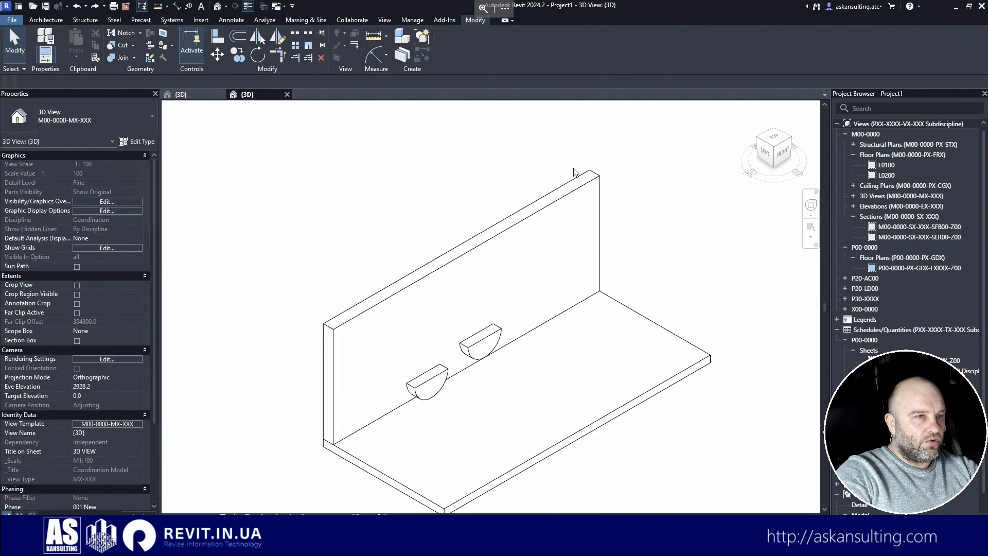
- Turn off Front/Back visibility for the family's half-cylinder extrusion and reload the family into the project, overwriting the existing version
click(198, 95)
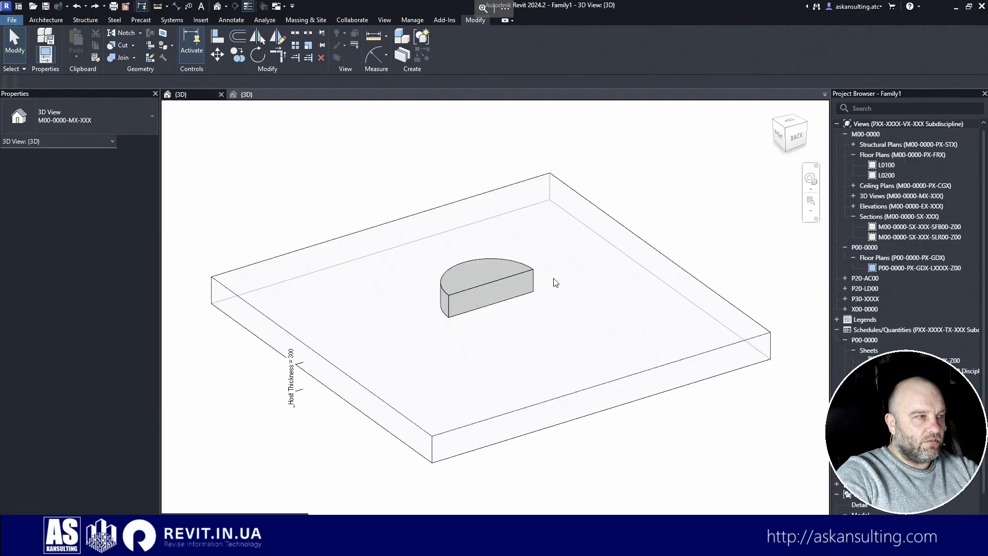
click(501, 280)
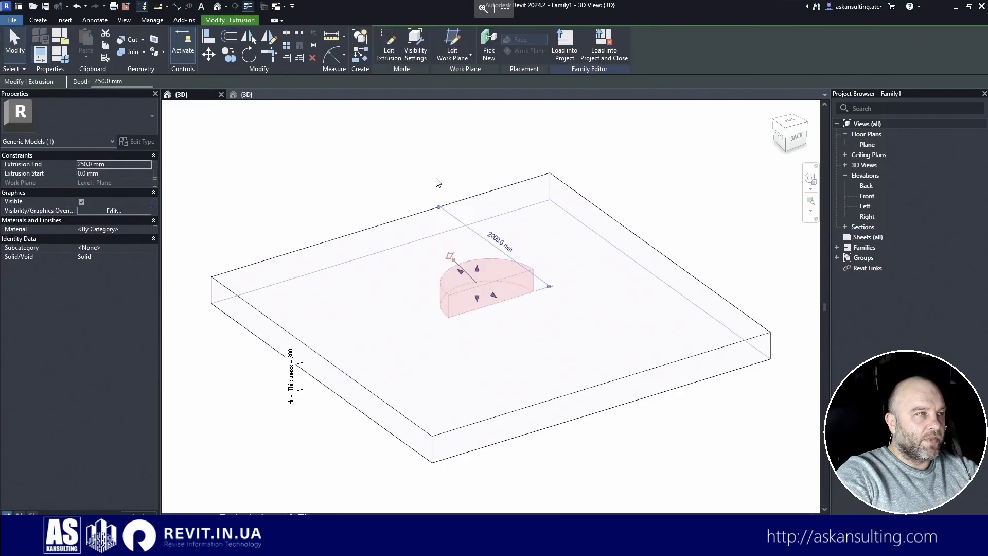
click(417, 50)
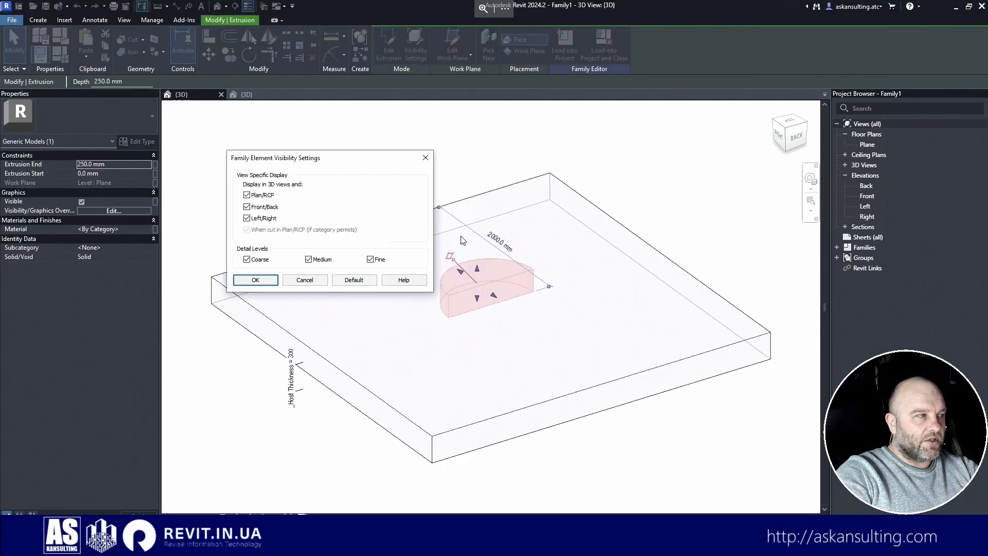
click(259, 212)
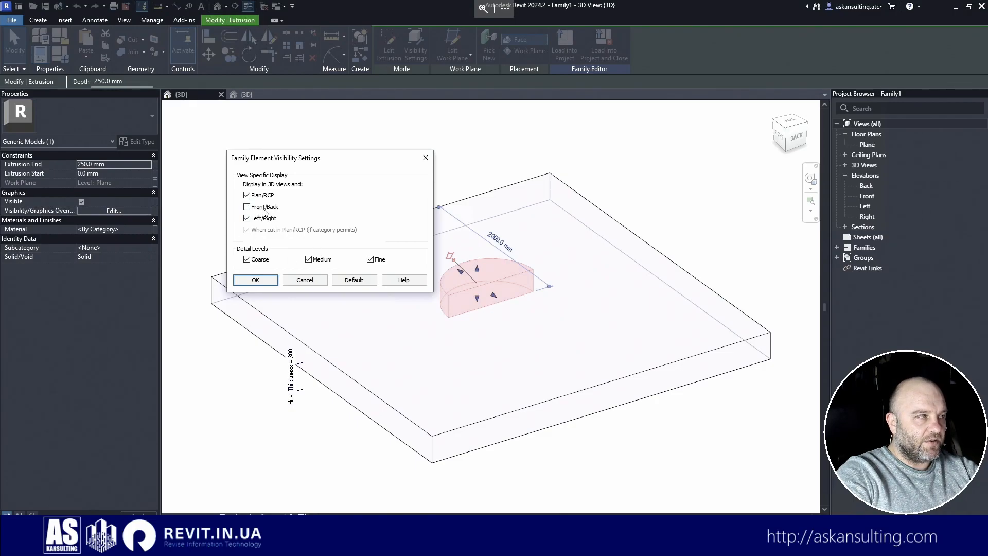
click(271, 282)
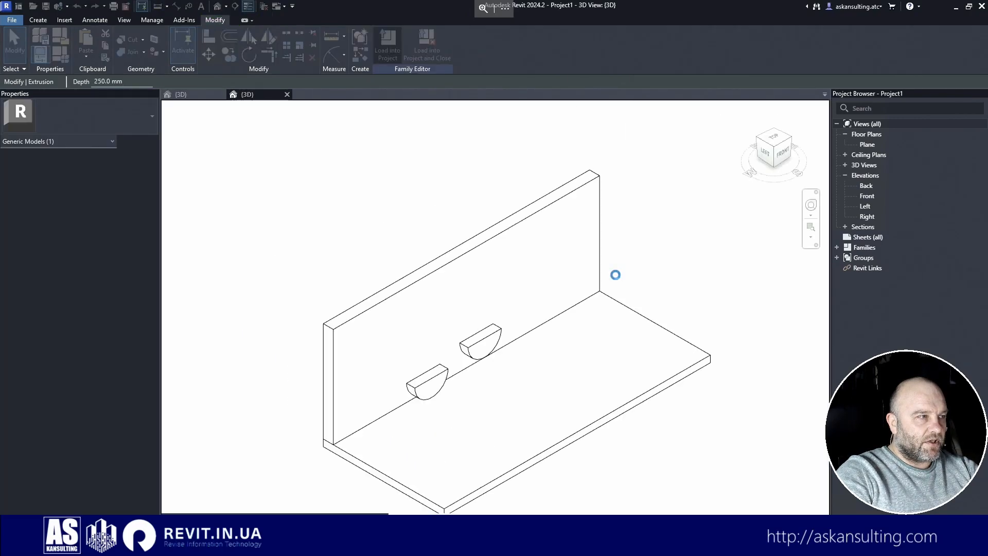
click(484, 261)
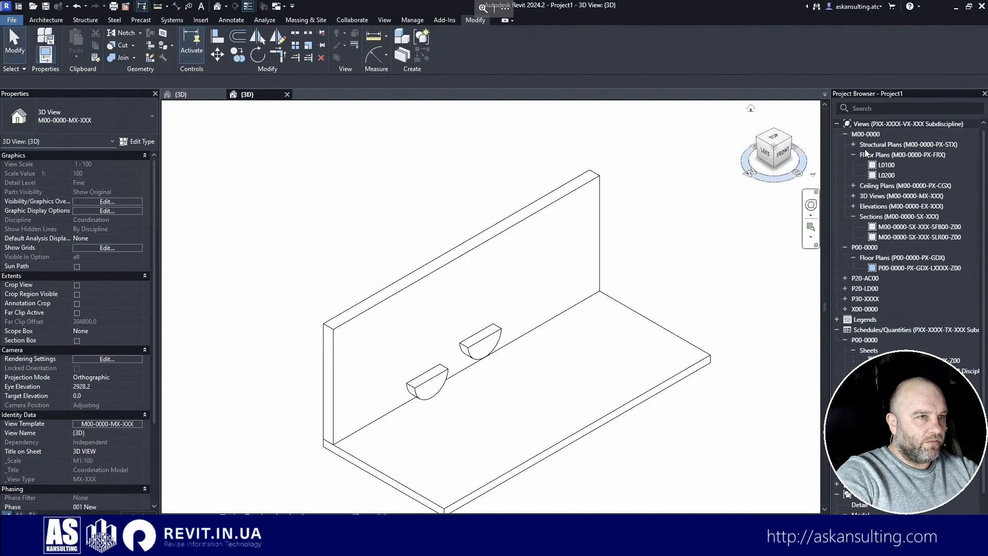
- Check how the reloaded half-cylinders display in the L0100 floor plan and undo the family reload in the project
double_click(886, 165)
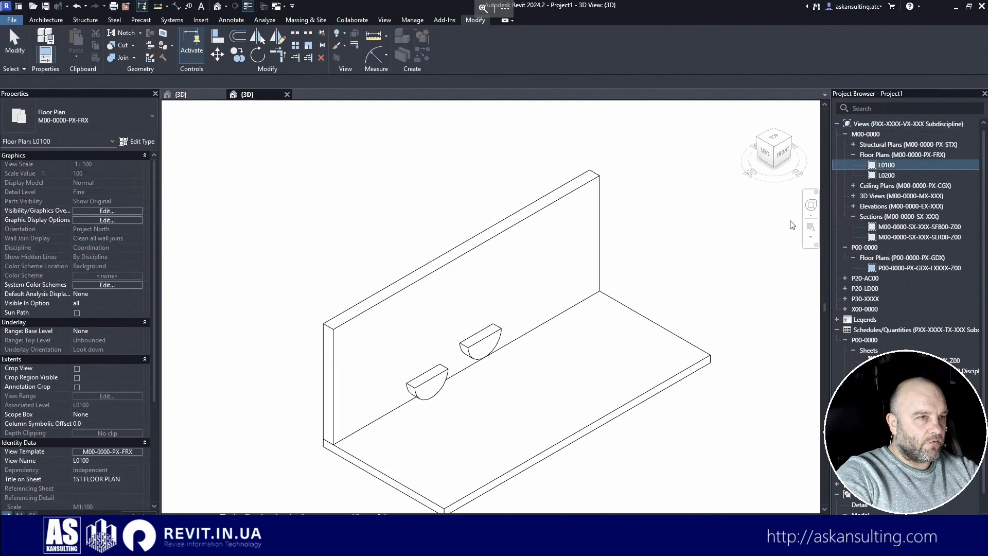
scroll(503, 320, up, 4)
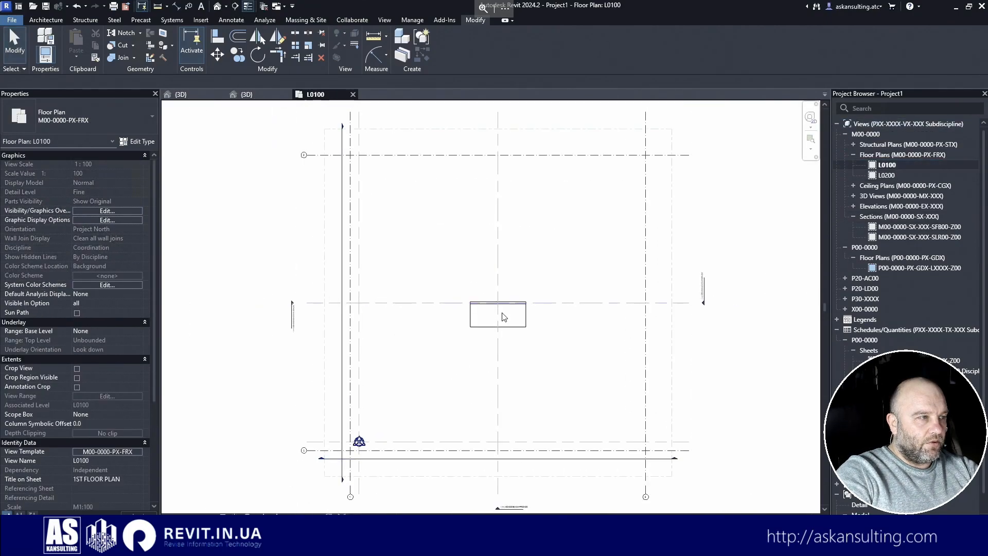
click(86, 6)
click(89, 19)
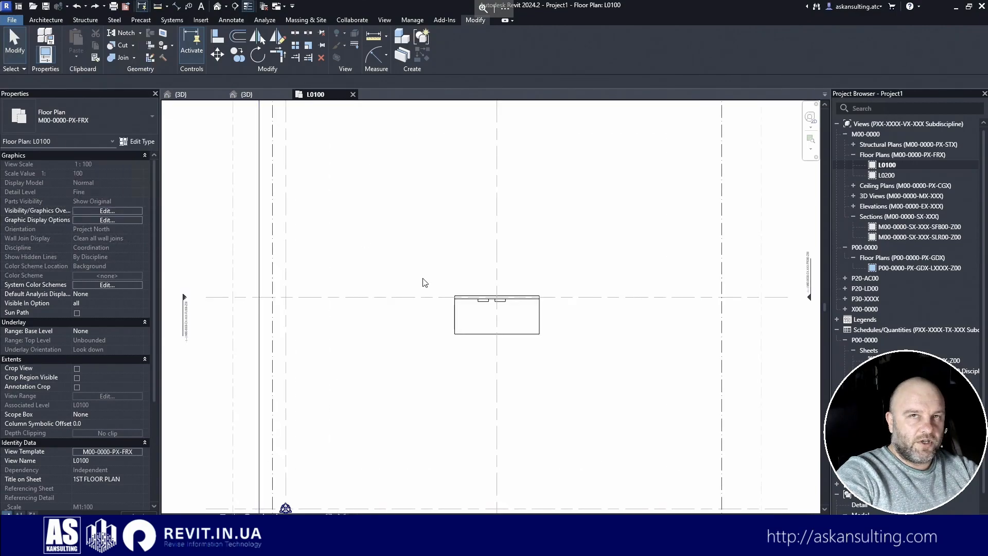
- Compare the half-cylinders in the project's 3D view with the extrusion and its orientation in the family's 3D view
click(247, 94)
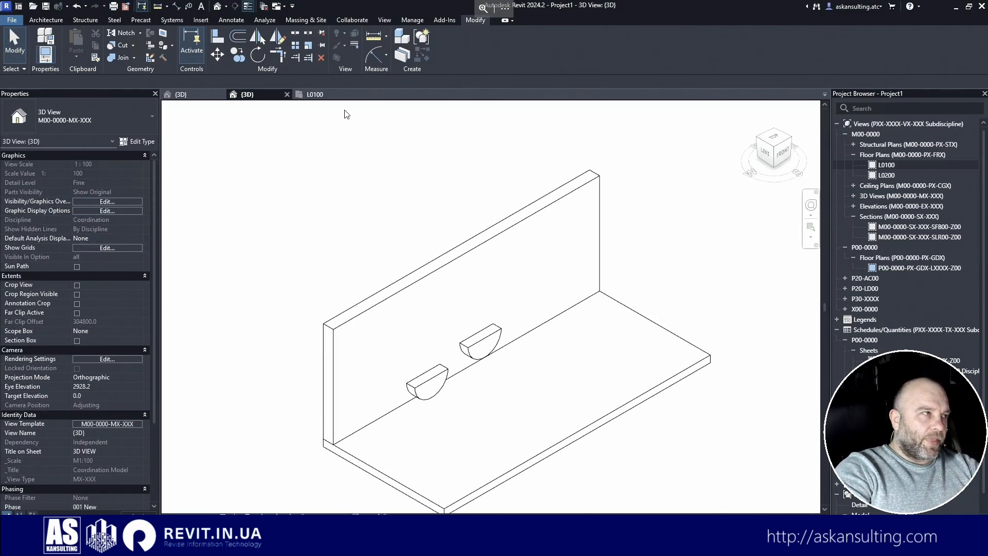
click(196, 96)
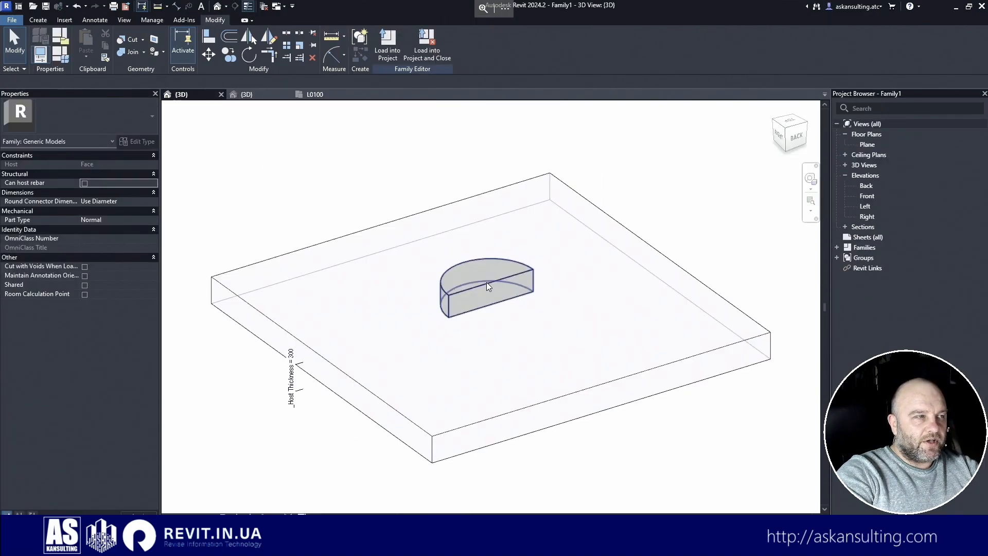
click(486, 282)
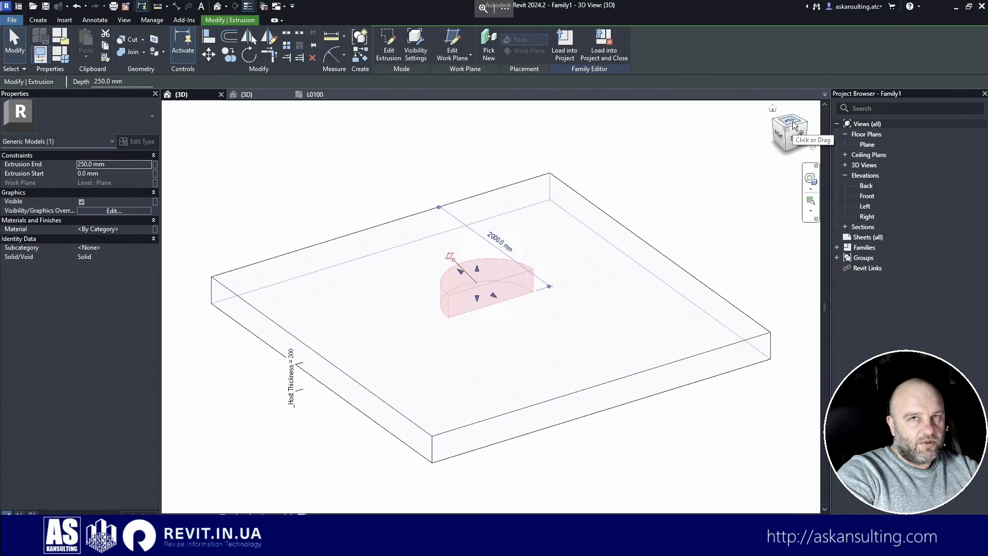
- In the L0100 floor plan, try shifting the wall outward from the slab to test the half-cylinders' hosting, and undo the shift
click(297, 95)
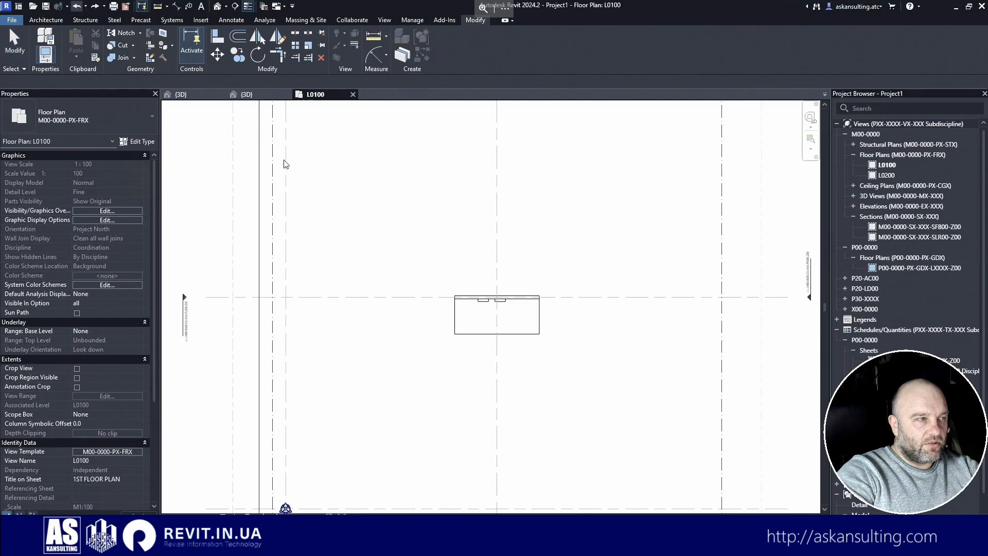
scroll(489, 309, up, 4)
scroll(506, 309, up, 2)
click(566, 277)
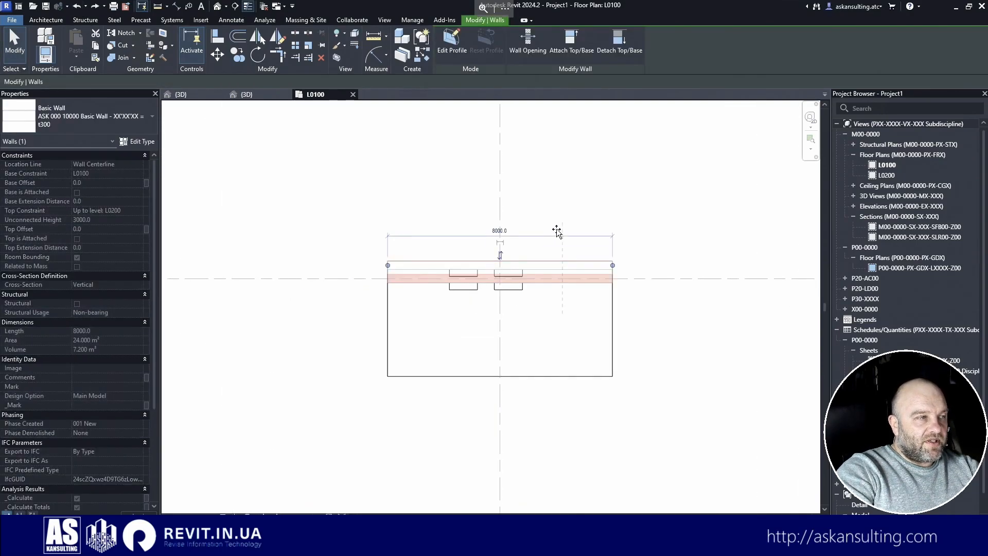
drag(557, 231, 557, 232)
key(ctrl+z)
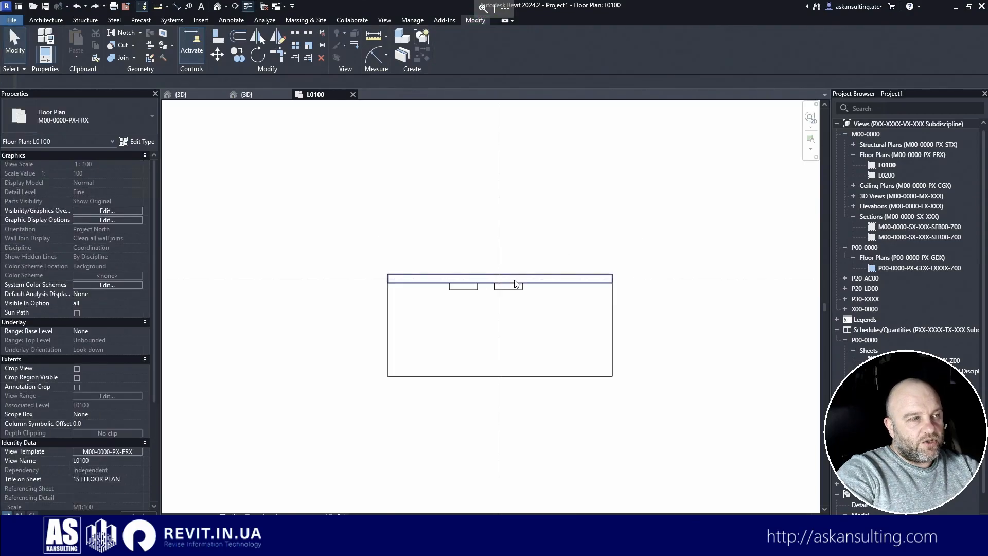
- Move the wall outward in plan and swing one end back to angle it with its half-cylinders, and undo these wall edits
click(556, 287)
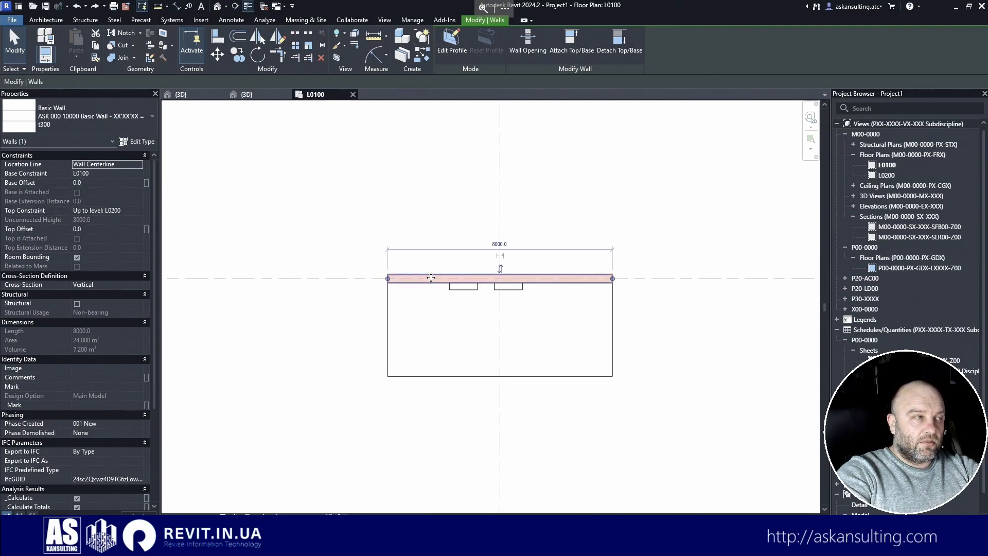
click(219, 54)
click(492, 281)
click(487, 215)
drag(612, 217, 613, 279)
click(435, 241)
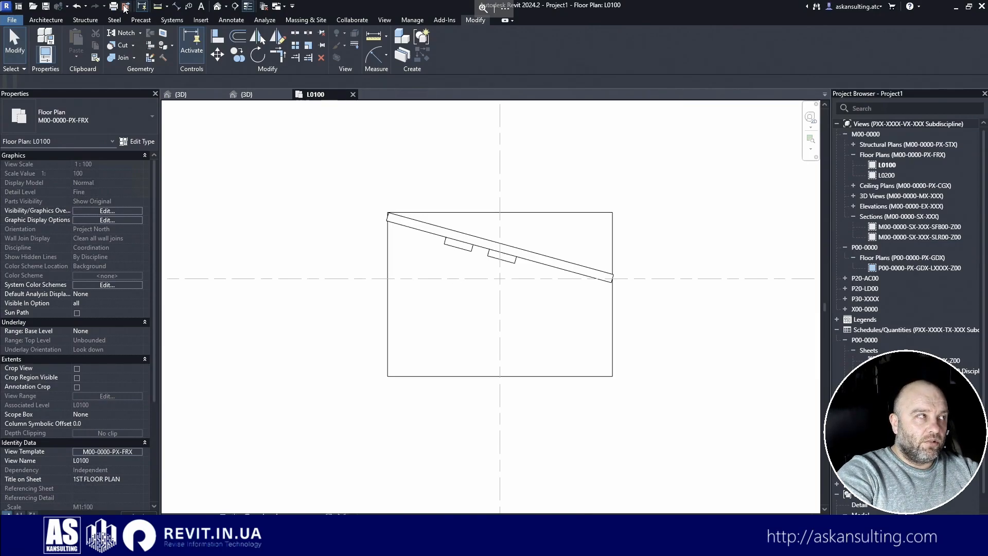
click(76, 7)
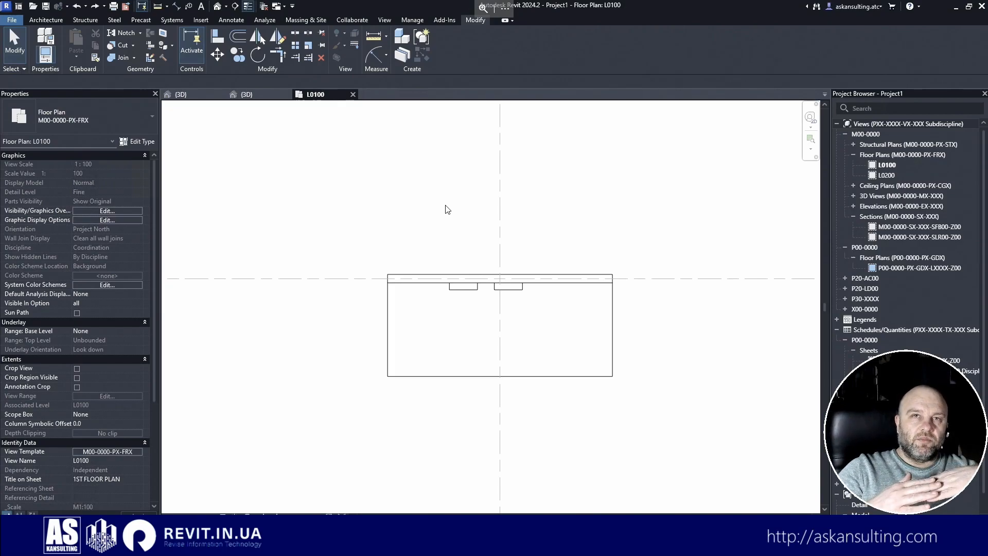
- In the project's 3D view, set the first-placed half-cylinder's Elevation from Level to 1800
click(252, 95)
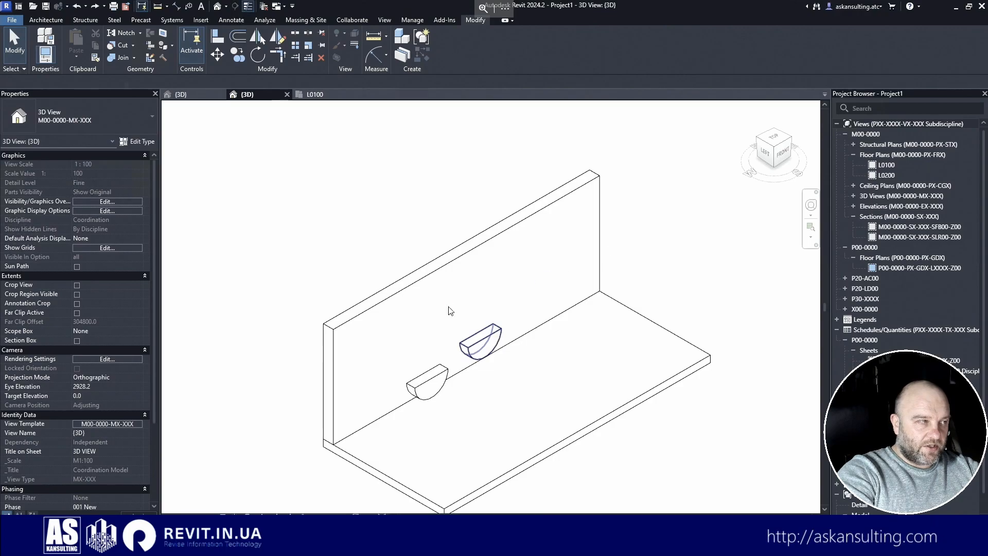
click(489, 340)
click(109, 183)
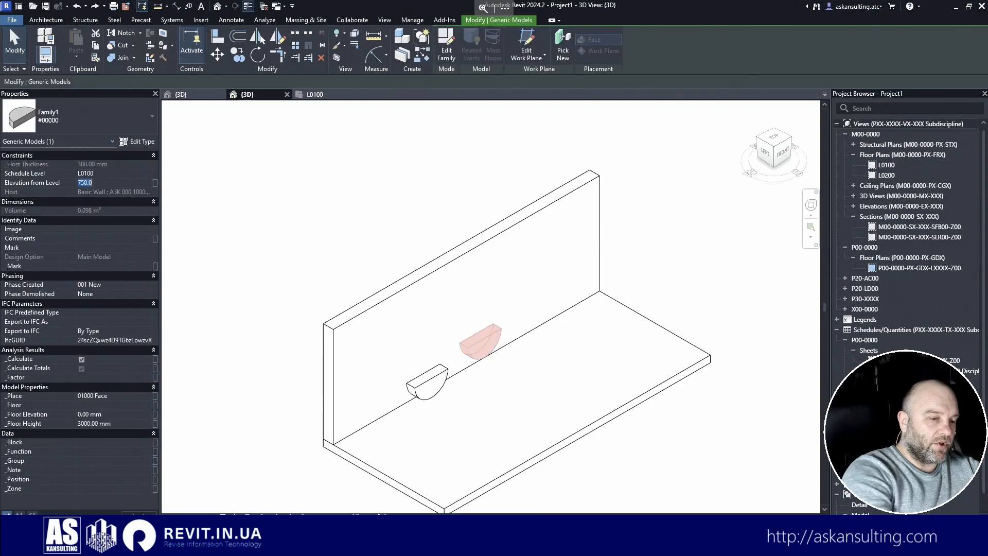
text(1800)
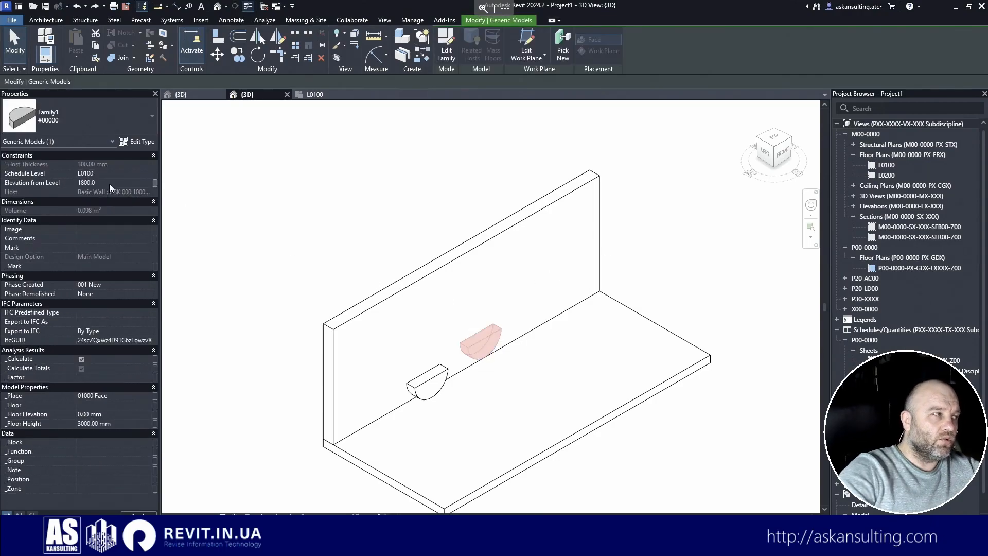
click(419, 233)
- From the L0100 floor plan, set the first-placed half-cylinder's Elevation from Level to 2400 and check its height in the 3D view
click(315, 94)
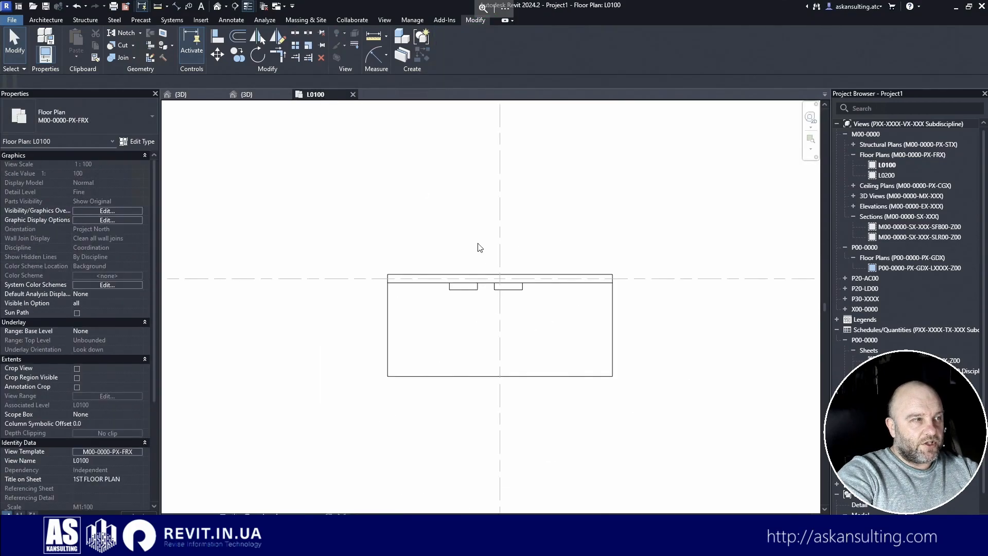
click(511, 287)
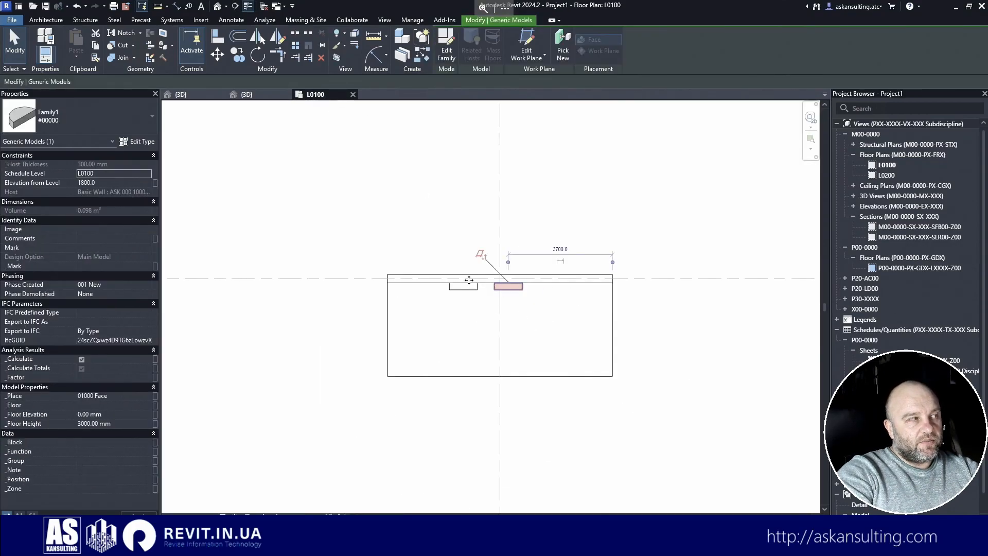
click(83, 183)
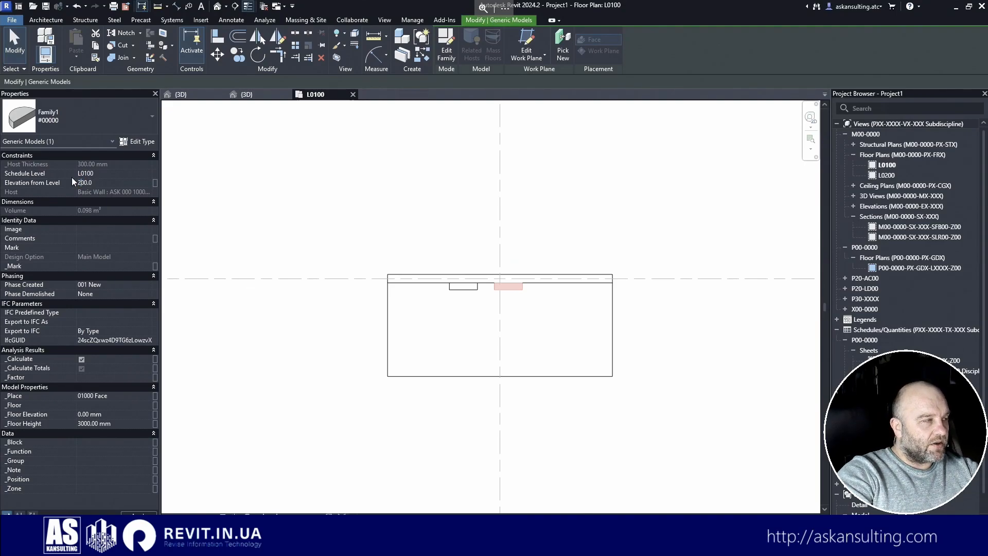
click(450, 217)
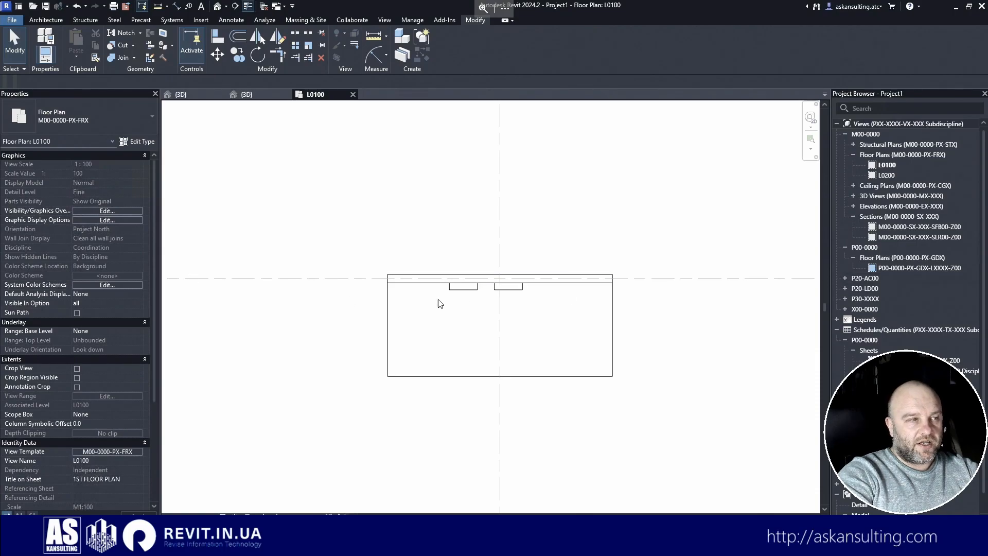
click(512, 291)
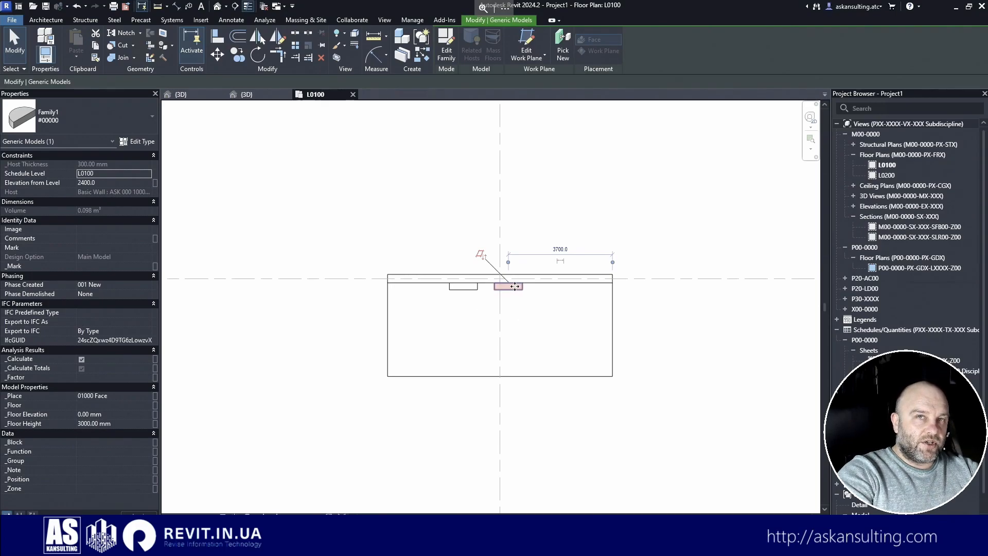
click(426, 238)
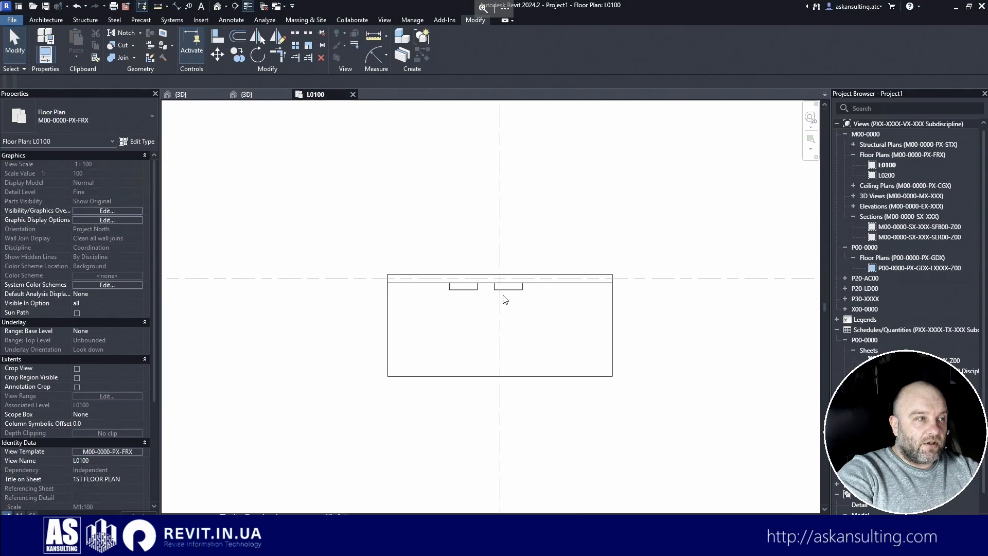
click(281, 94)
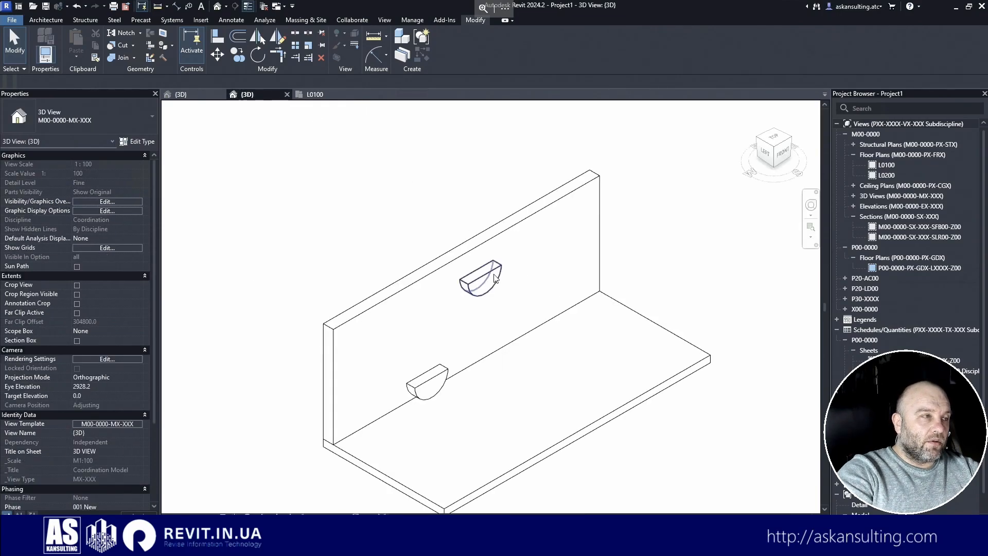
- Switch to the family's Plane floor plan and duplicate the half-cylinder extrusion in the same place
click(179, 94)
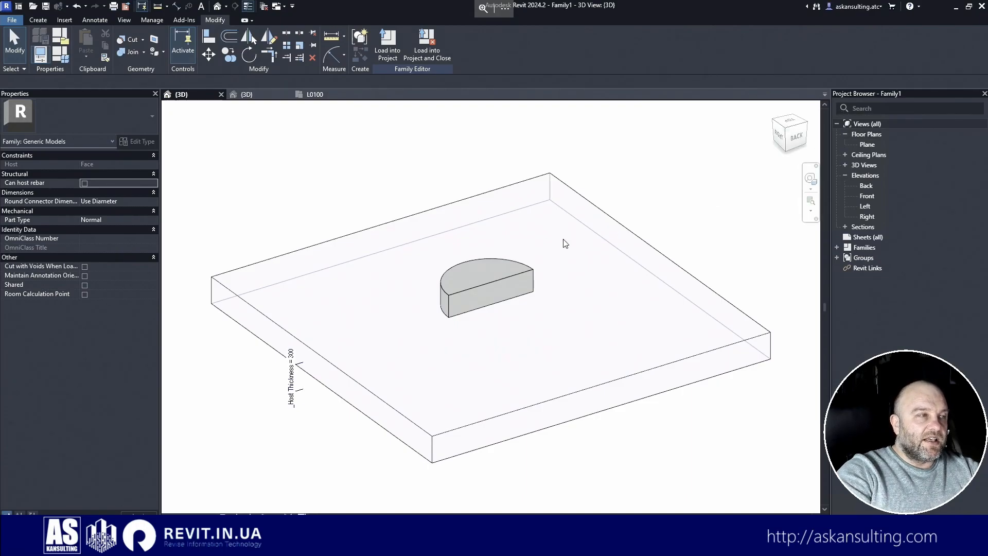
double_click(869, 144)
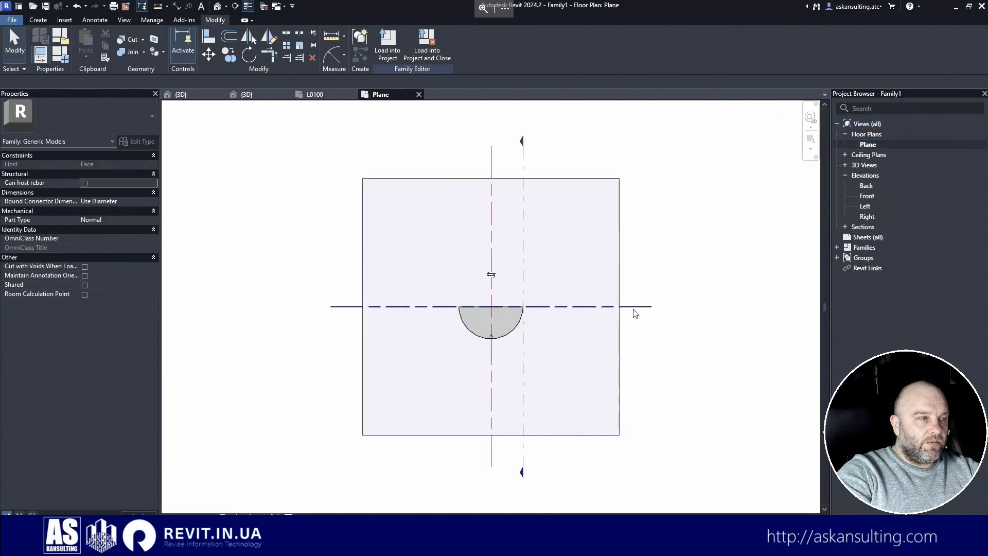
scroll(520, 334, up, 1)
click(519, 329)
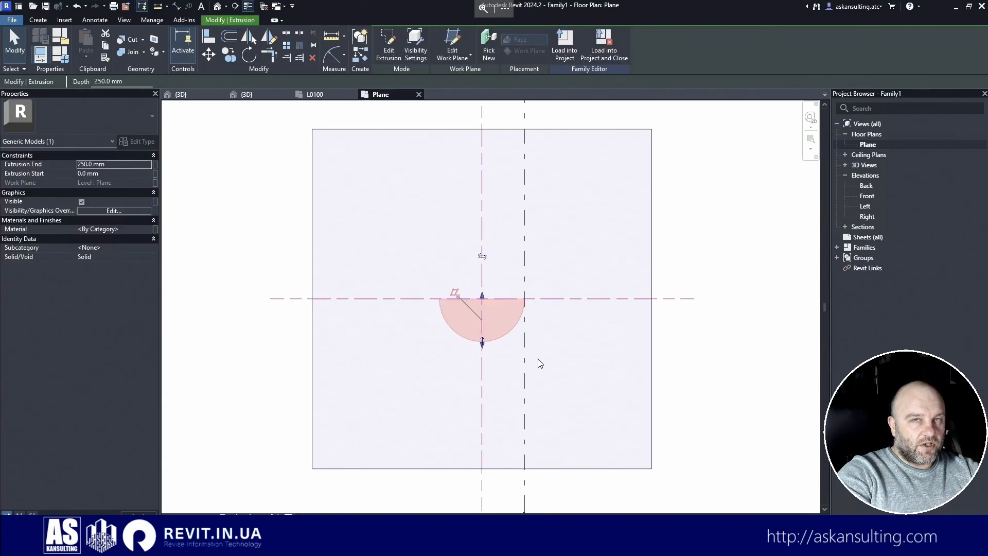
click(105, 46)
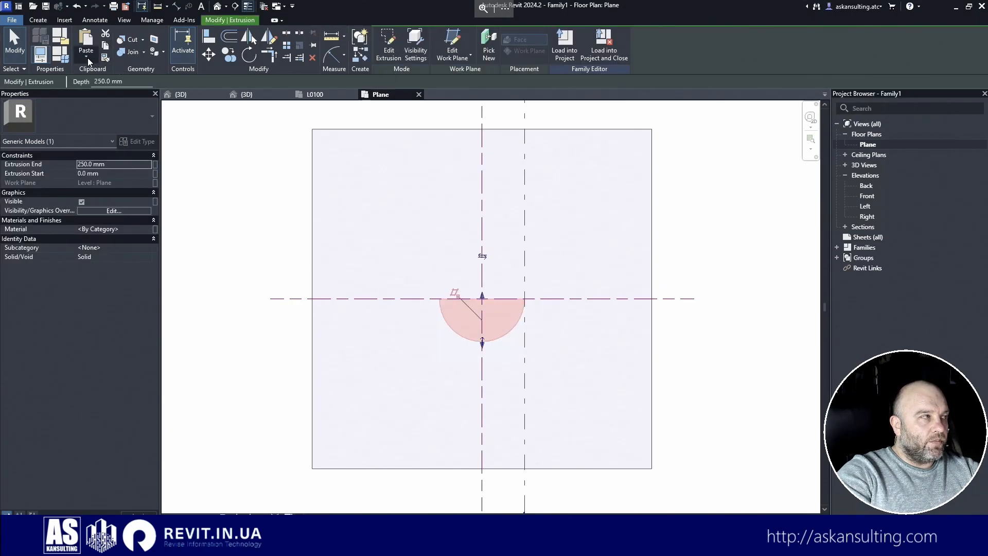
click(86, 55)
click(125, 157)
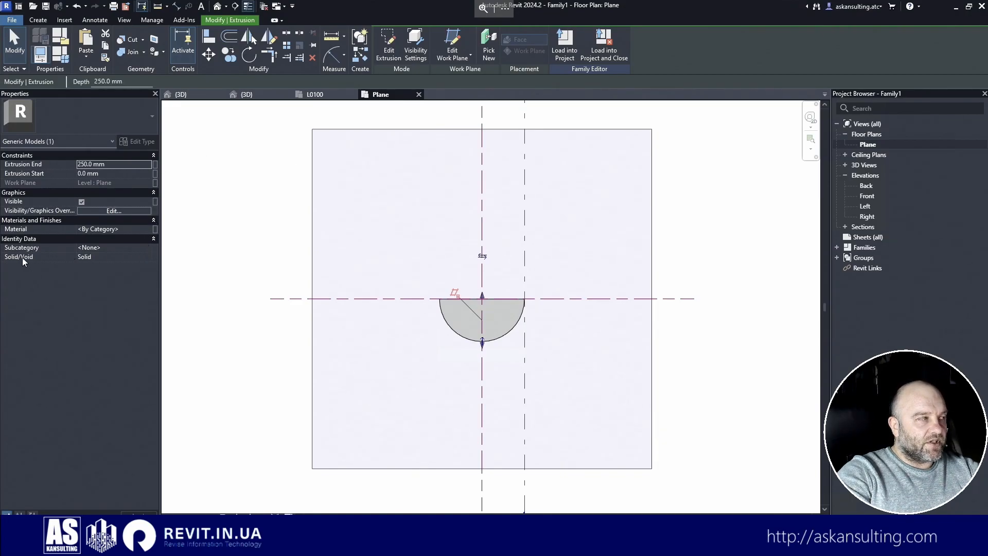
- Change the duplicated half-cylinder extrusion from Solid to Void
key(Escape)
click(151, 257)
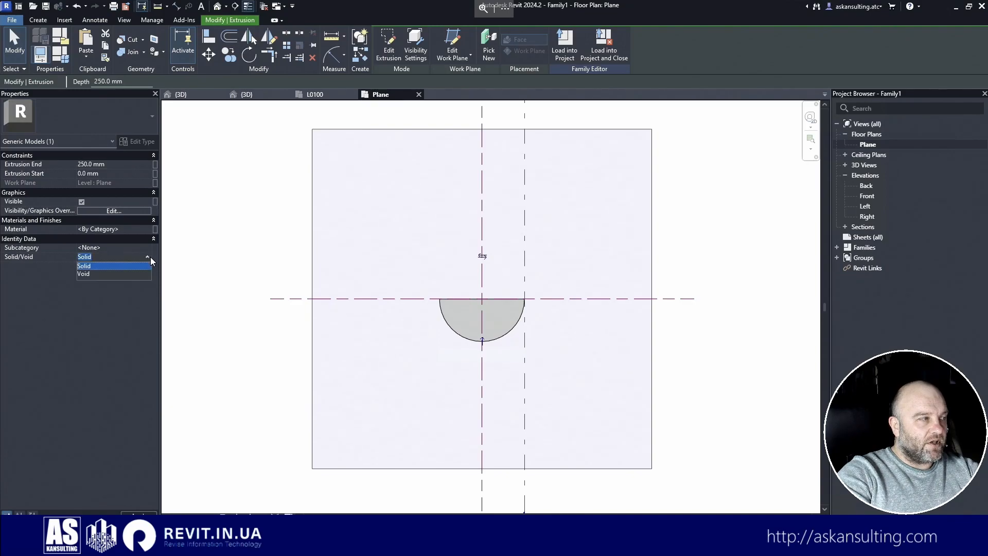
click(93, 273)
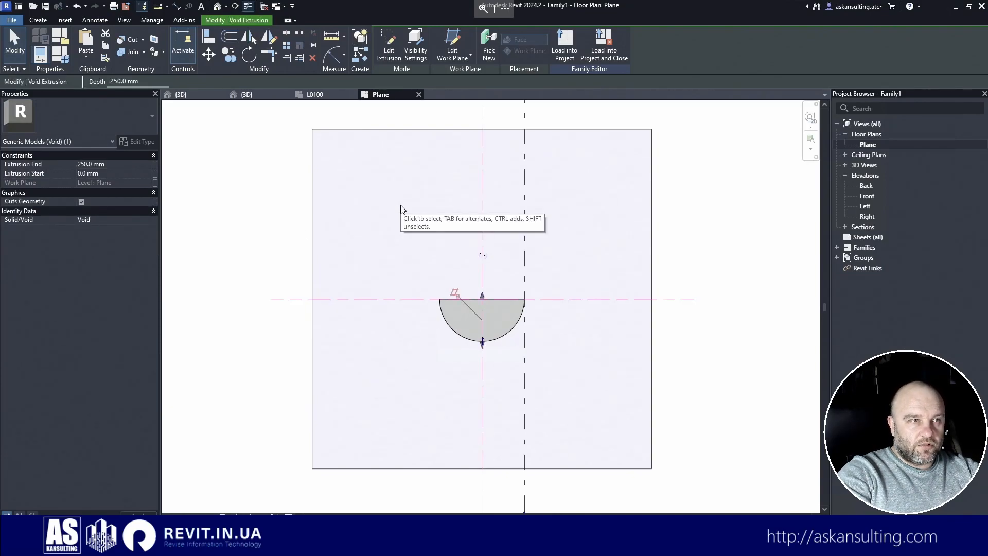
- In the family's 3D view, stretch the void half-cylinder down through the host to an Extrusion Start of -300 mm
key(Escape)
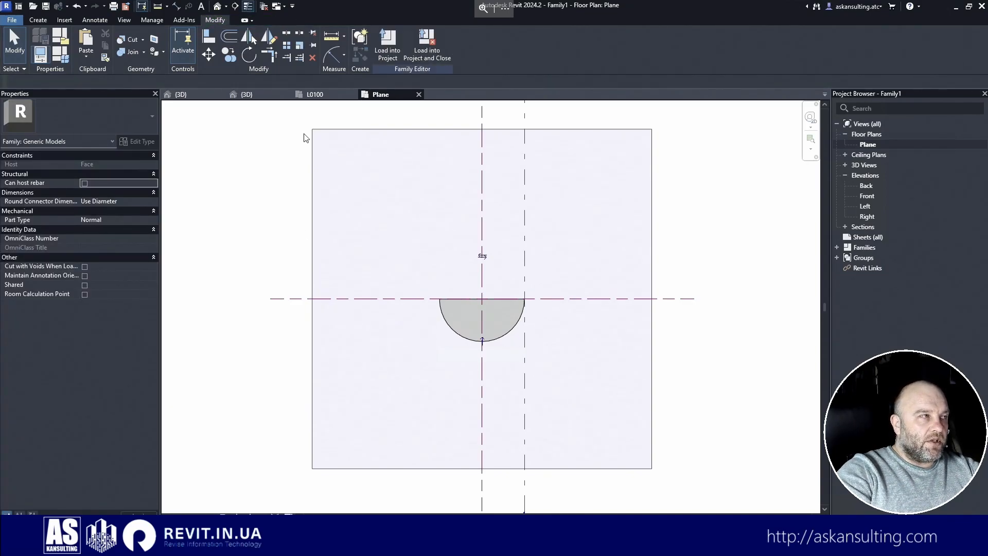
click(180, 94)
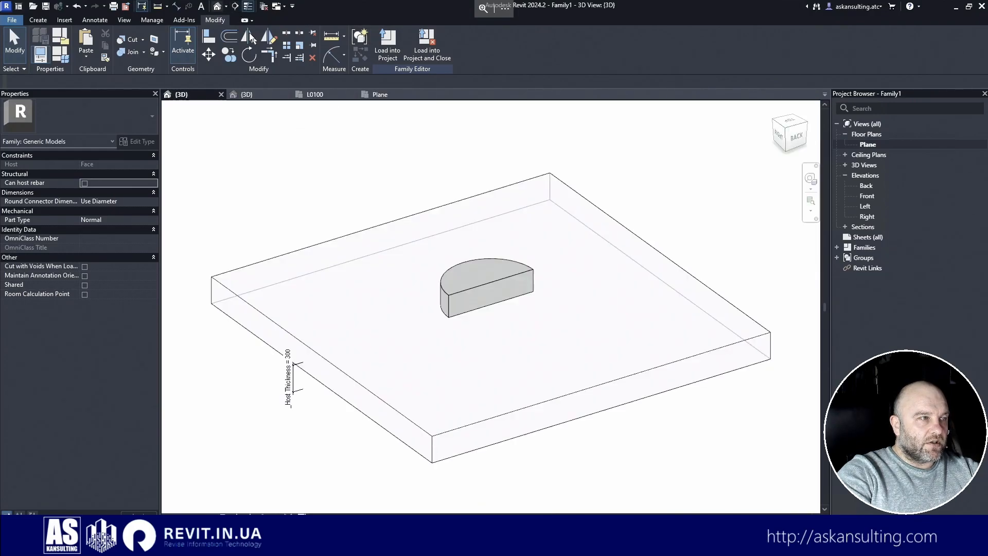
click(496, 279)
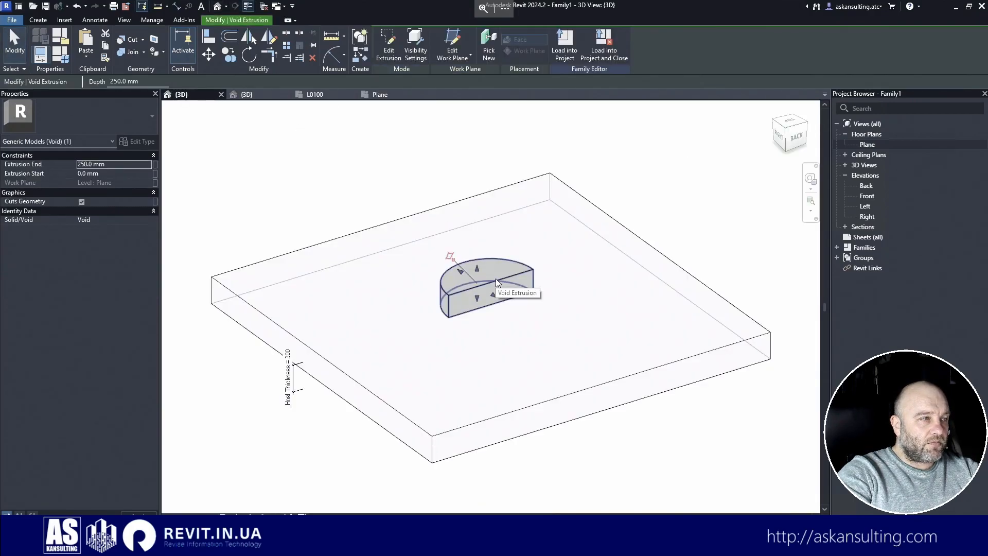
drag(490, 283, 434, 397)
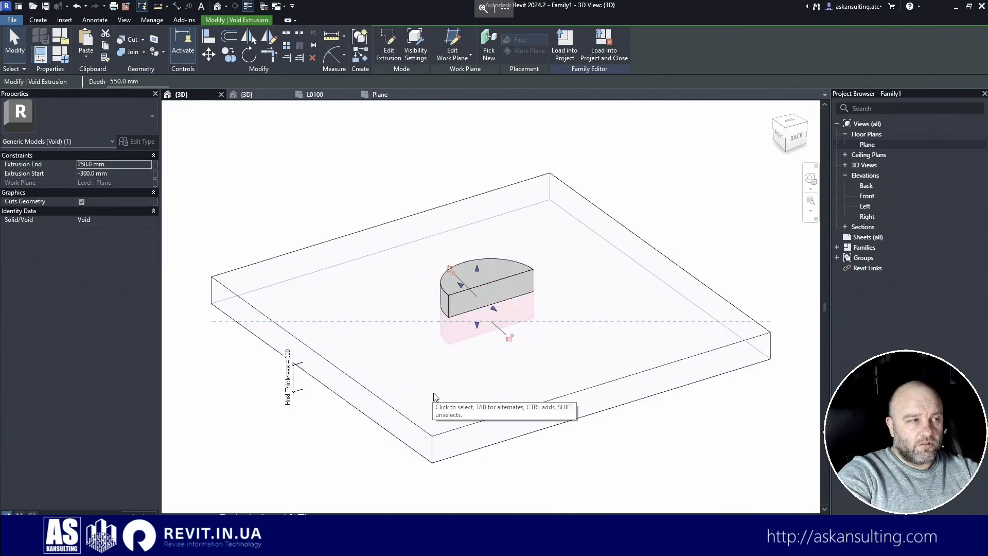
click(395, 175)
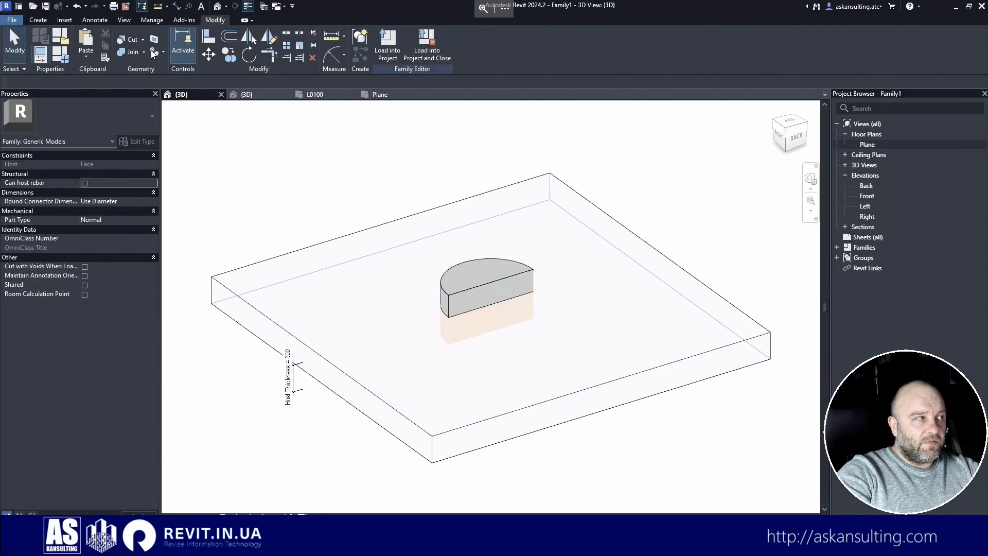
- Cut the host slab with the void half-cylinder extrusion using Cut Geometry
click(126, 38)
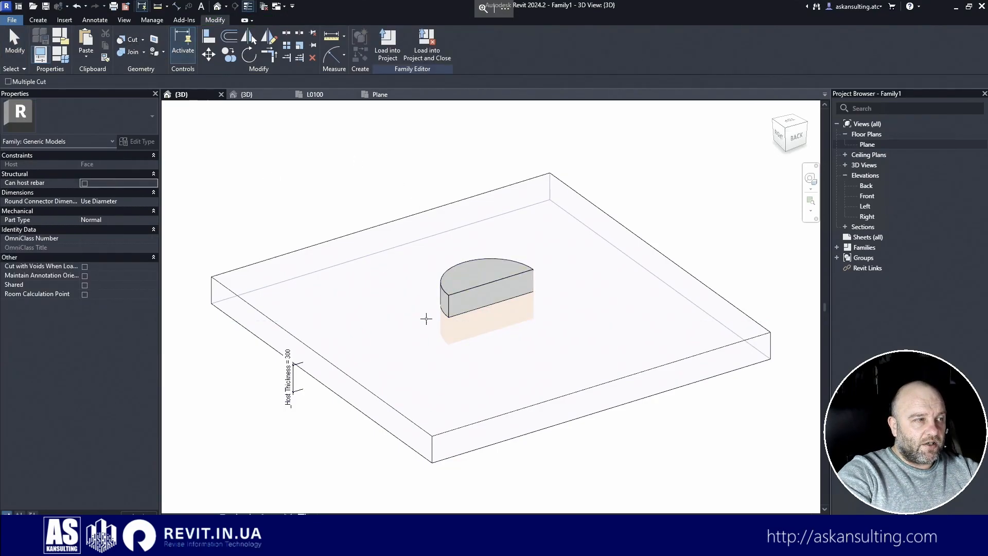
click(448, 328)
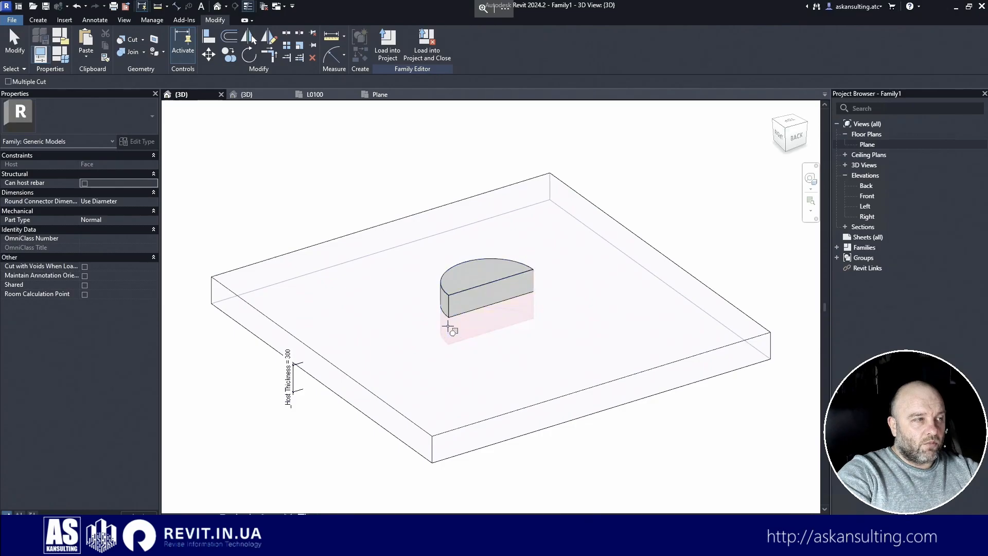
click(400, 222)
key(Escape)
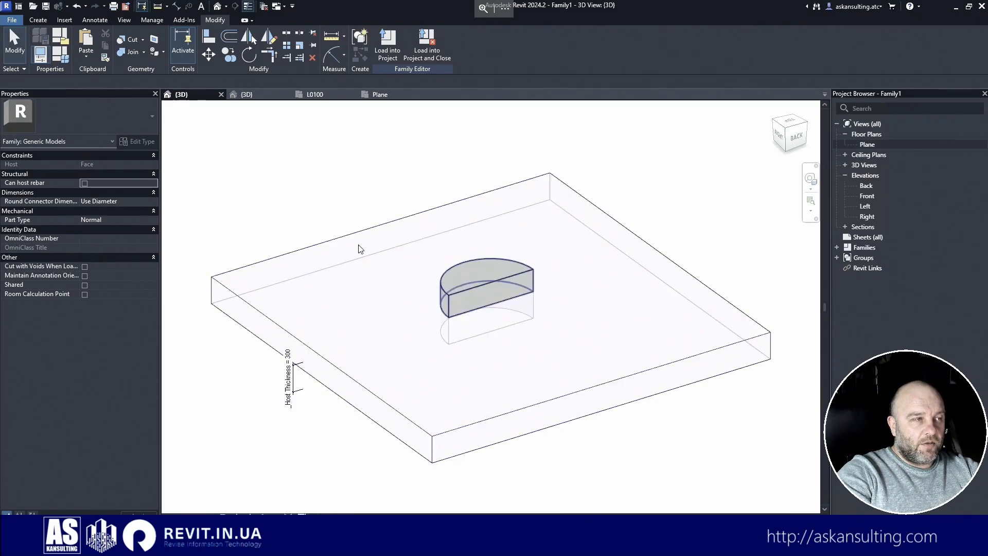
- Load the family into the project, overwriting the existing version, and examine the half-cylinders on the wall in 3D
click(391, 52)
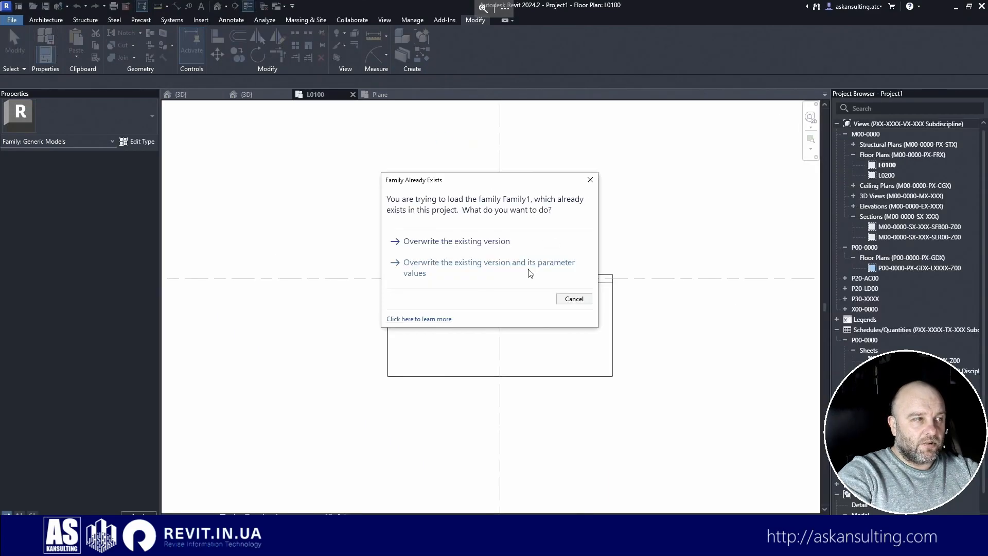
click(479, 245)
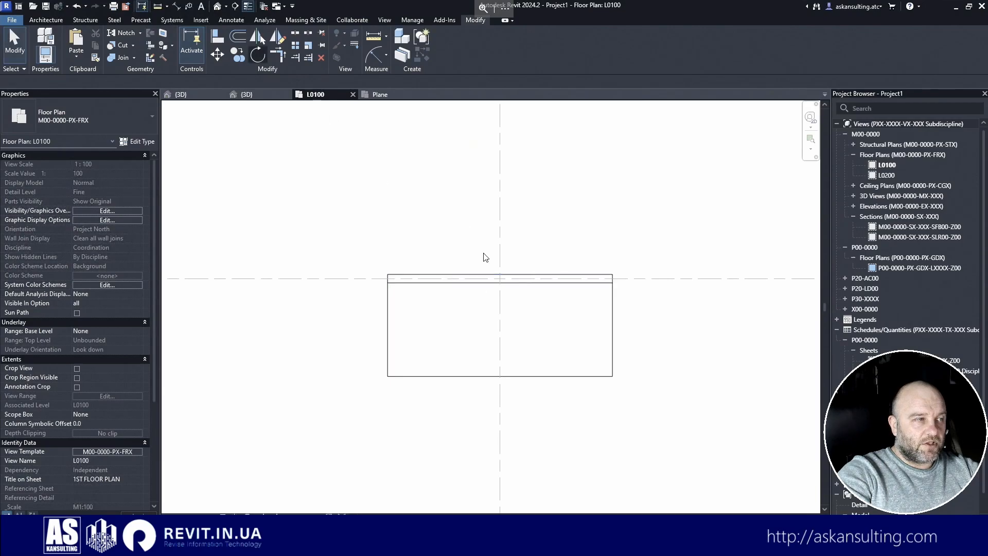
click(218, 7)
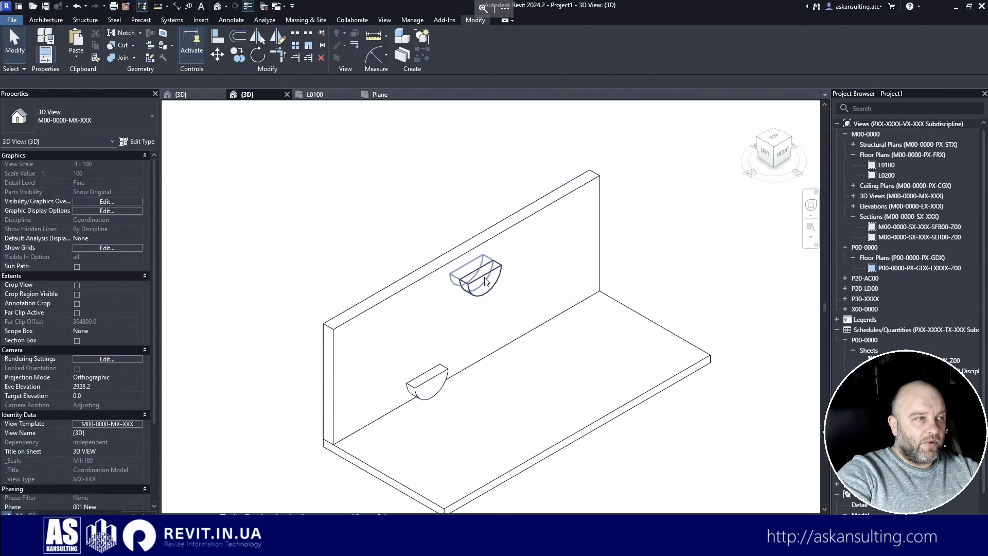
click(467, 261)
click(388, 220)
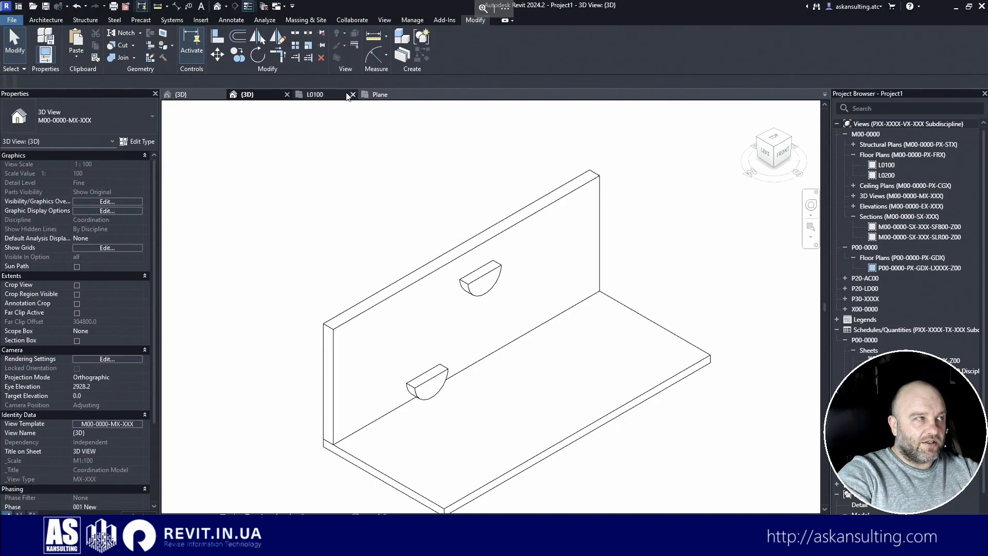
- Back in the family's 3D view, set the solid half-cylinder extrusion's visibility to display in Plan/RCP views
click(380, 95)
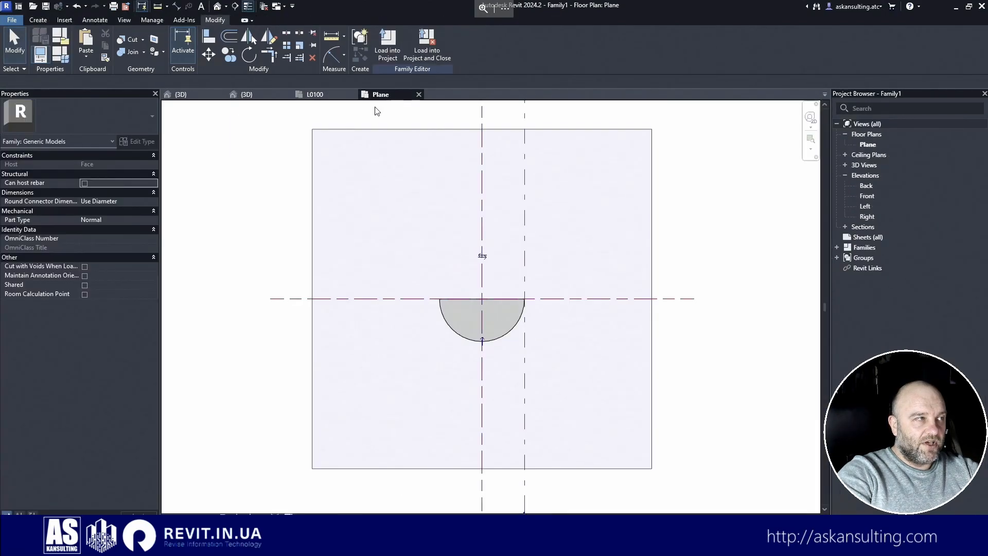
click(316, 95)
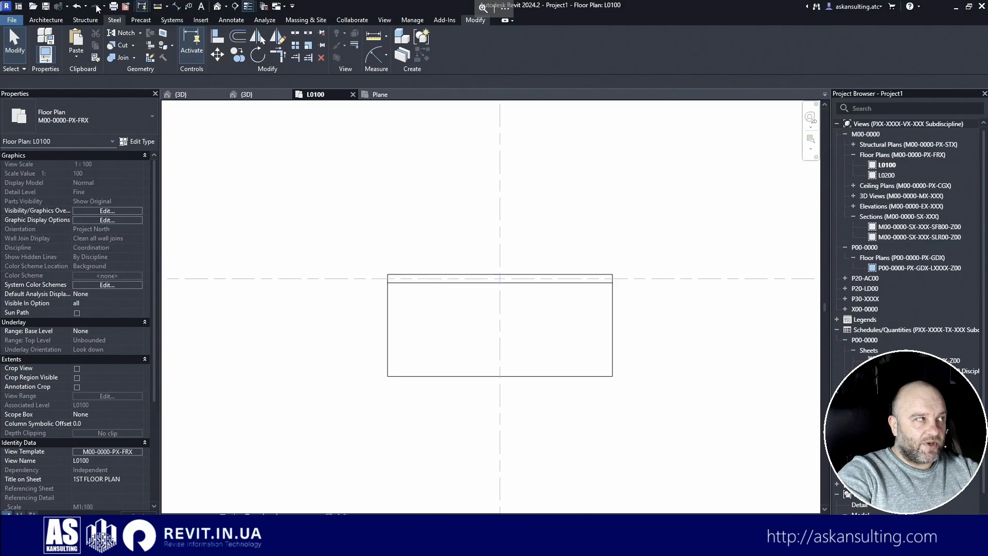
click(248, 94)
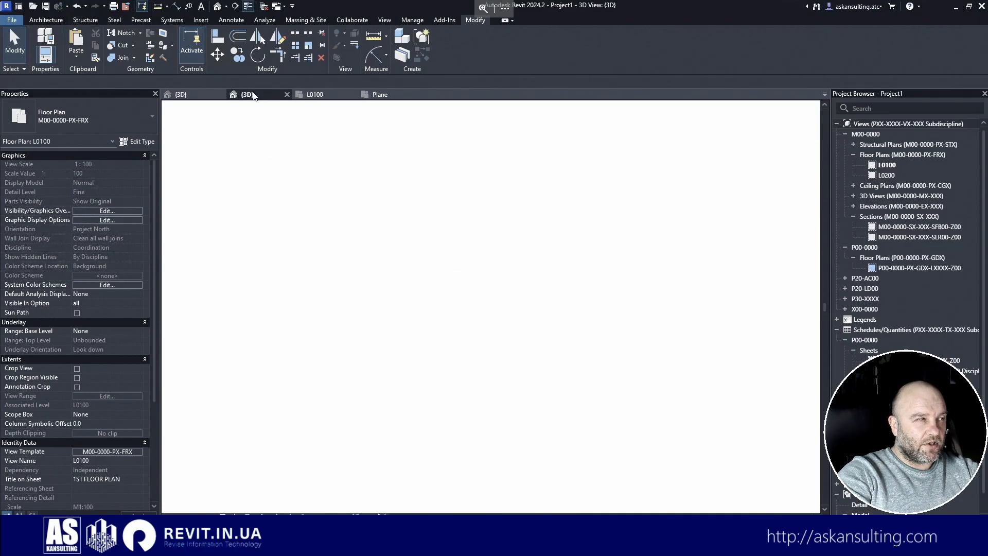
click(189, 97)
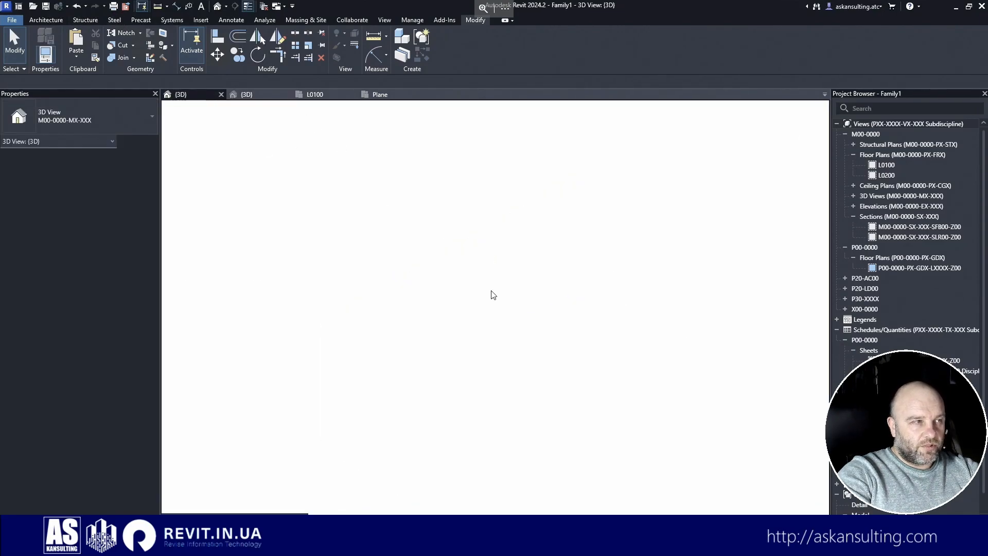
click(487, 281)
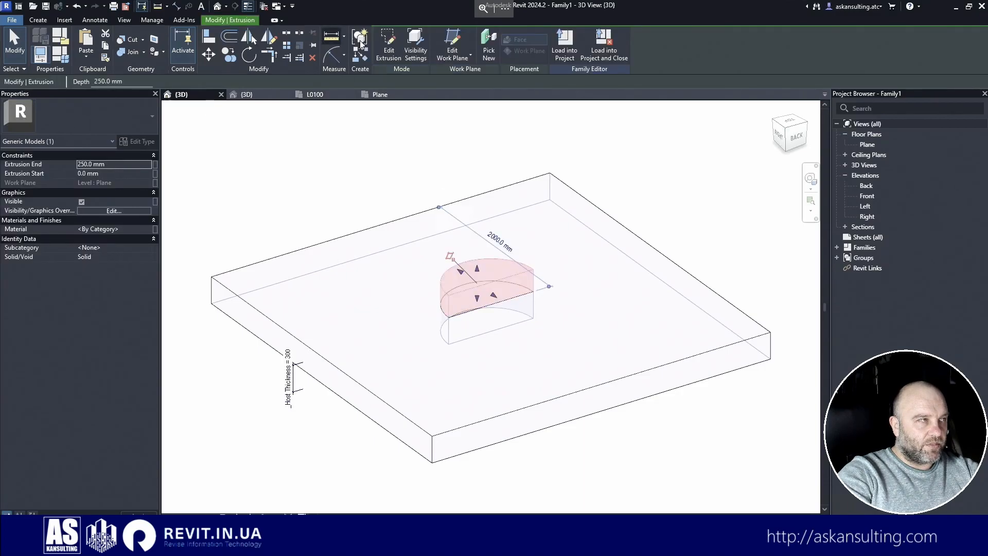
click(415, 47)
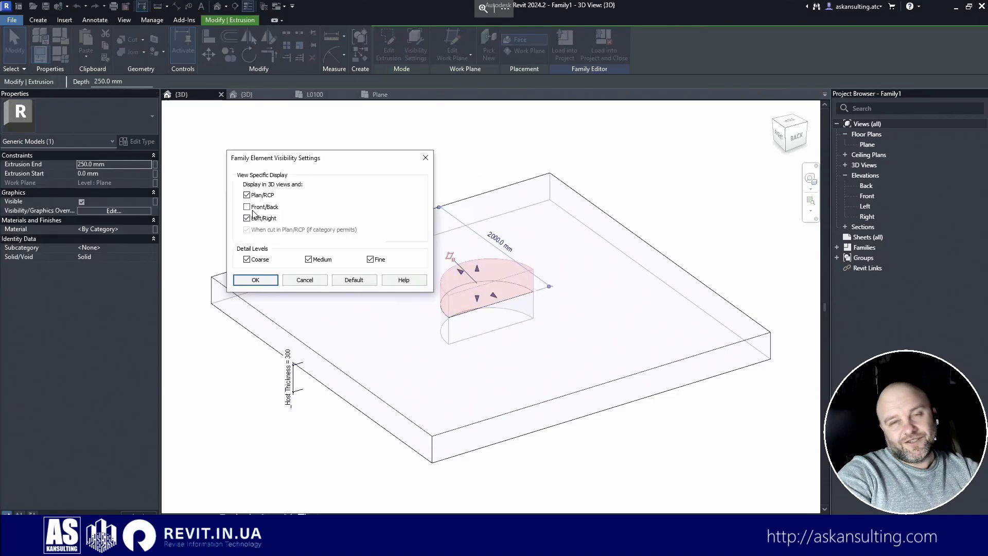
click(255, 279)
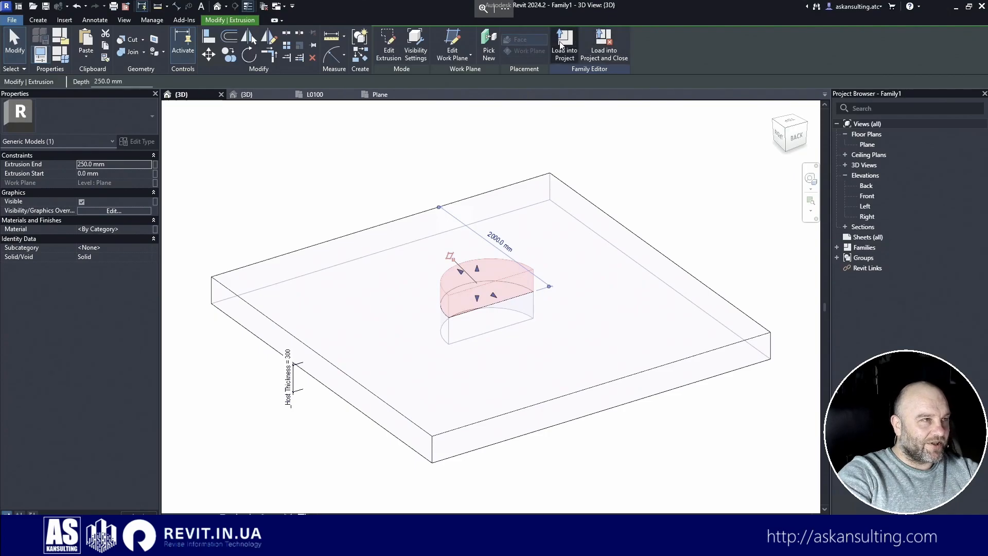
- Reload the family into the project, overwriting the existing version, and inspect the wall cuts from behind in the 3D view
click(432, 229)
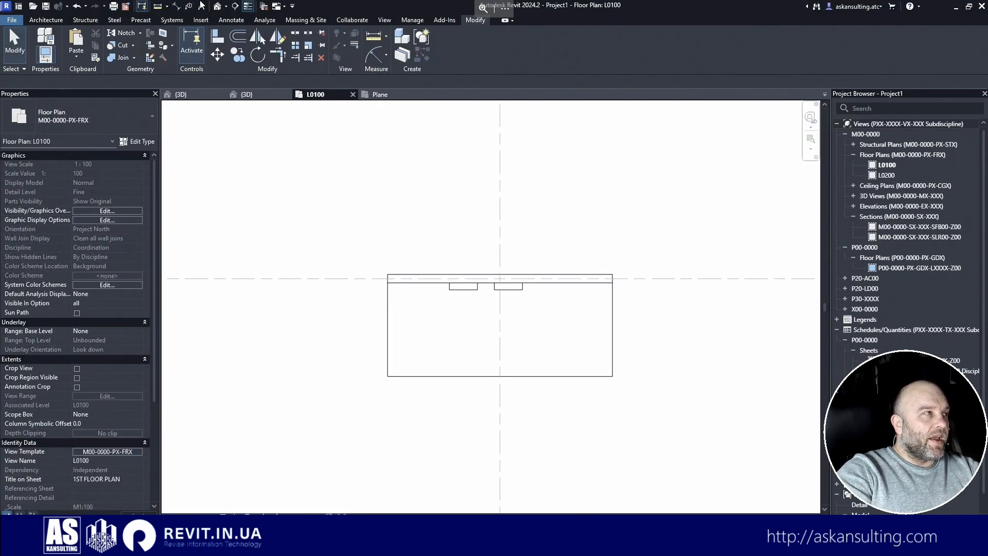
click(218, 5)
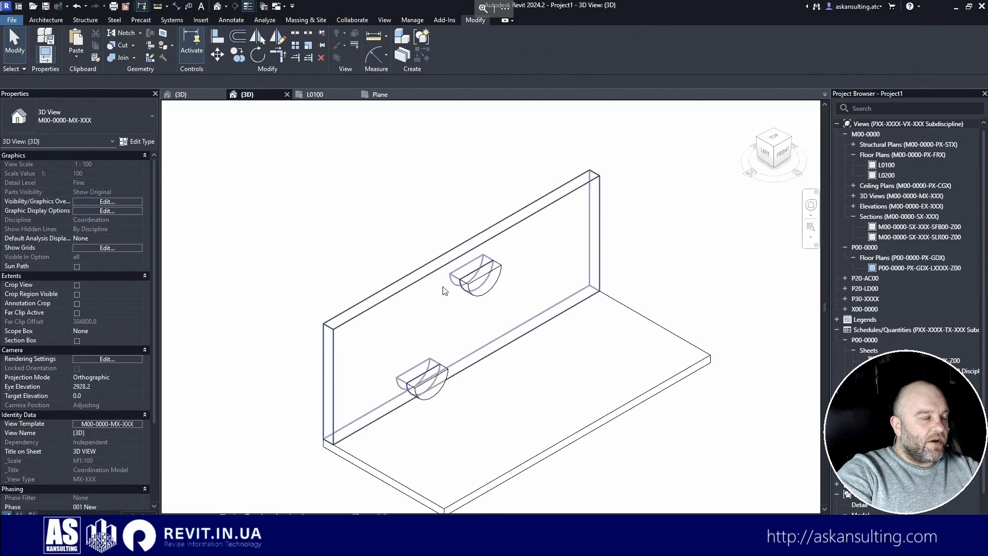
click(486, 281)
shift+middle_drag(485, 282, 593, 352)
key(Escape)
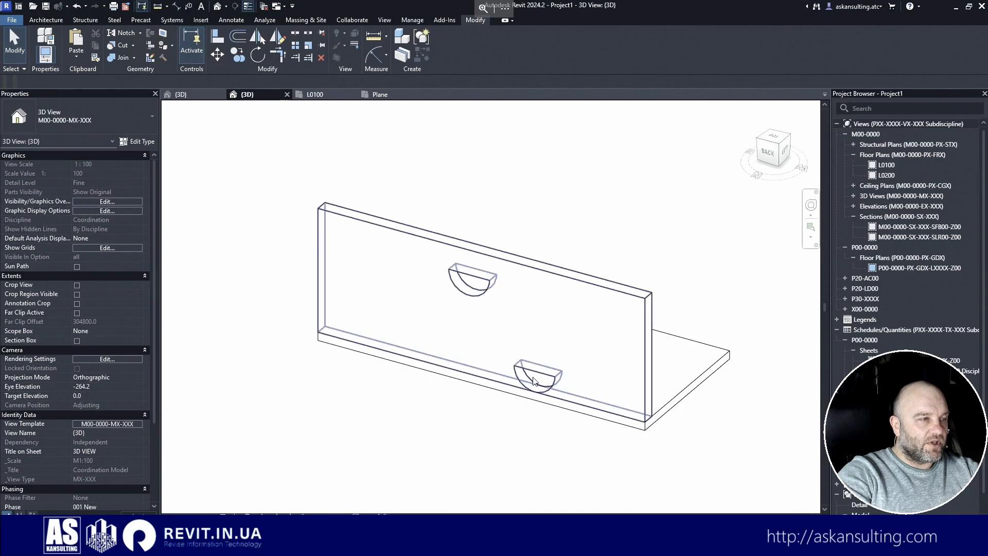
shift+middle_drag(605, 263, 367, 281)
- Move the upper half-cylinder lower and farther along the wall face toward its far end
click(482, 276)
drag(482, 276, 546, 302)
click(641, 206)
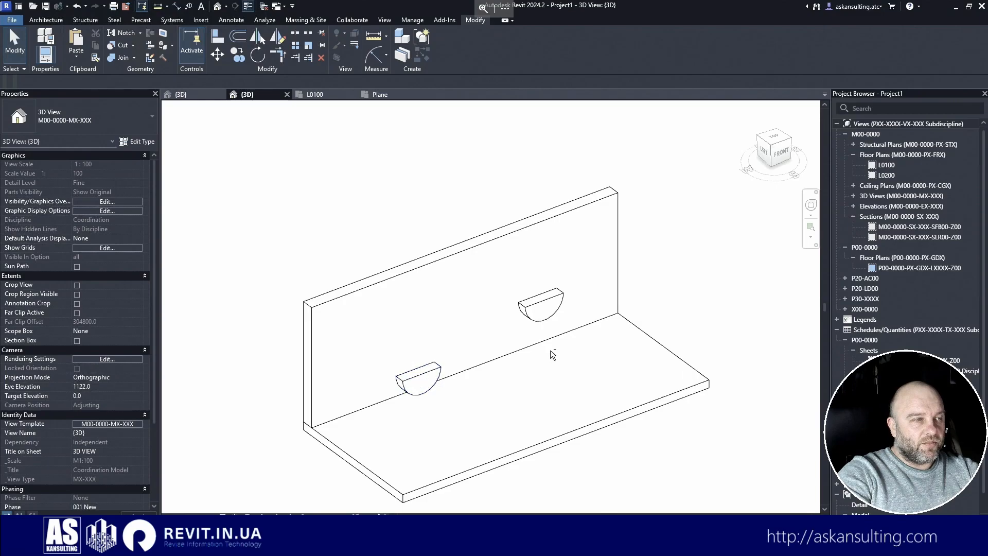
- Use Create Similar on the lower half-cylinder to place another instance on the floor's top face, and inspect it
shift+middle_drag(547, 349, 599, 361)
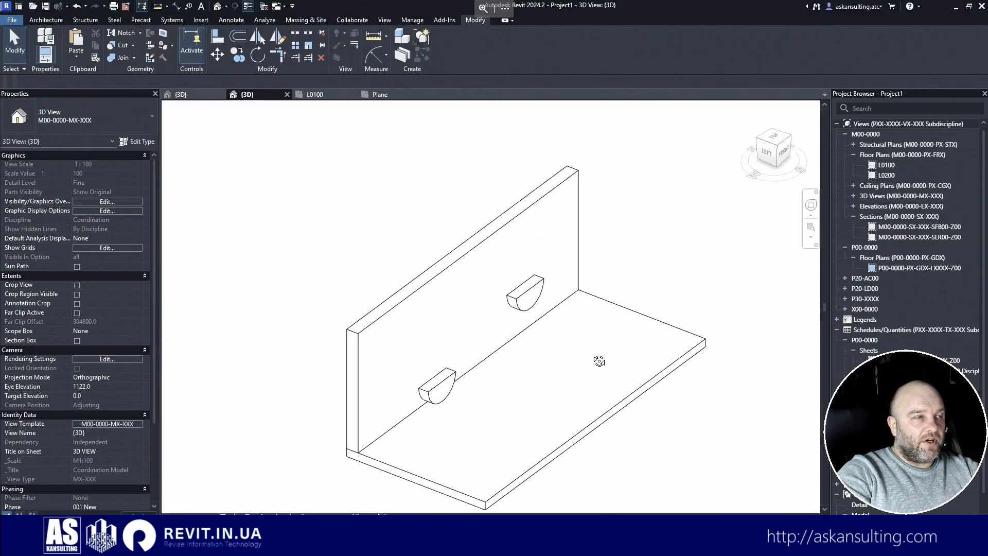
middle_drag(450, 194, 483, 133)
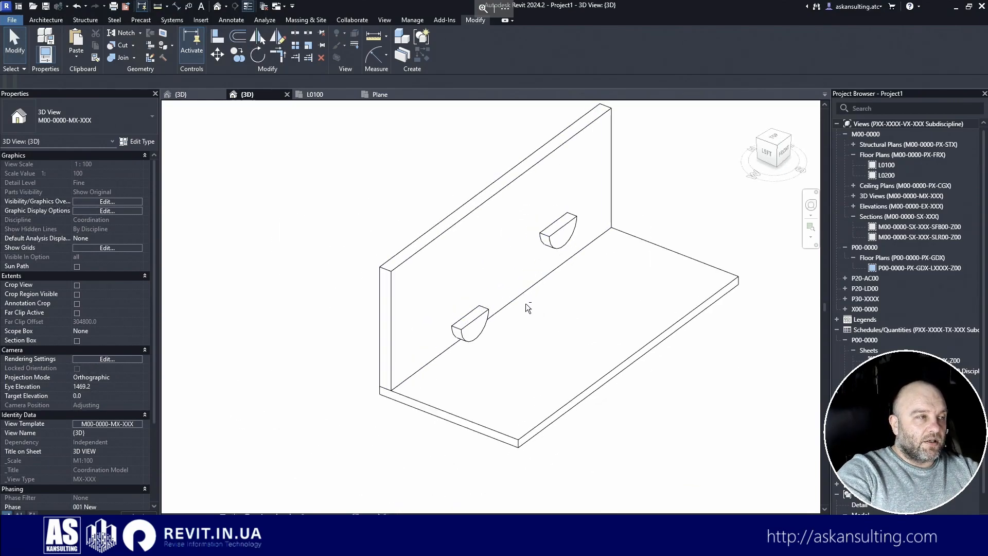
shift+middle_drag(528, 308, 523, 322)
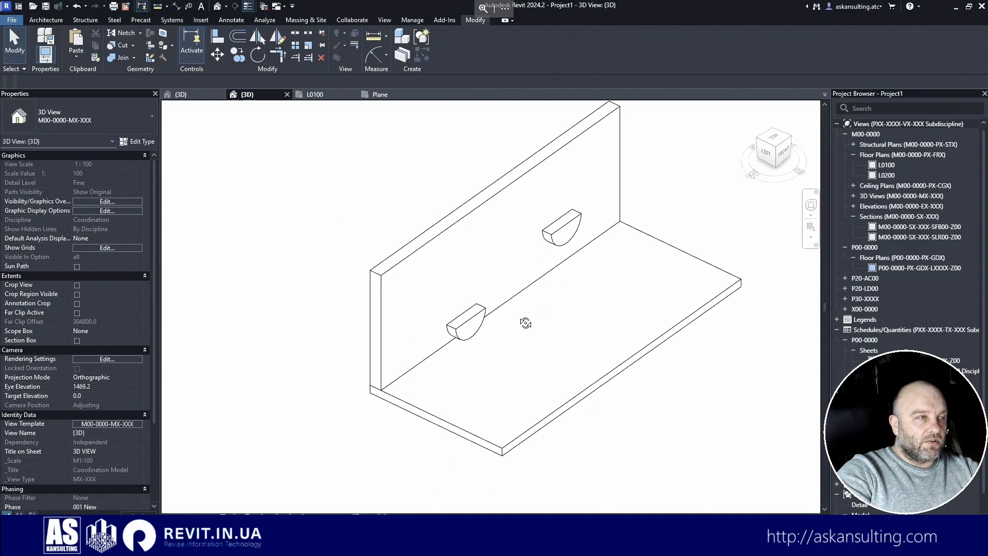
click(481, 318)
right_click(480, 317)
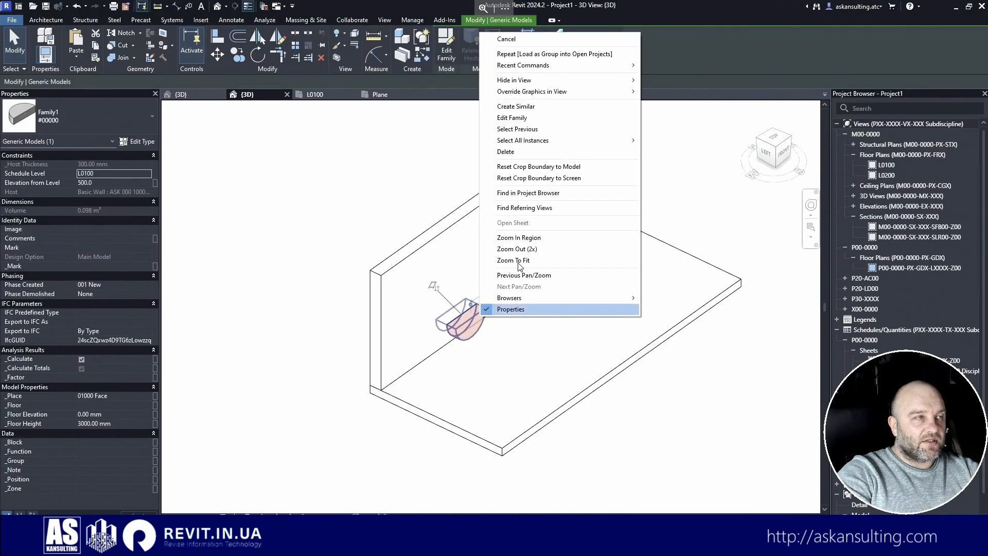
click(515, 107)
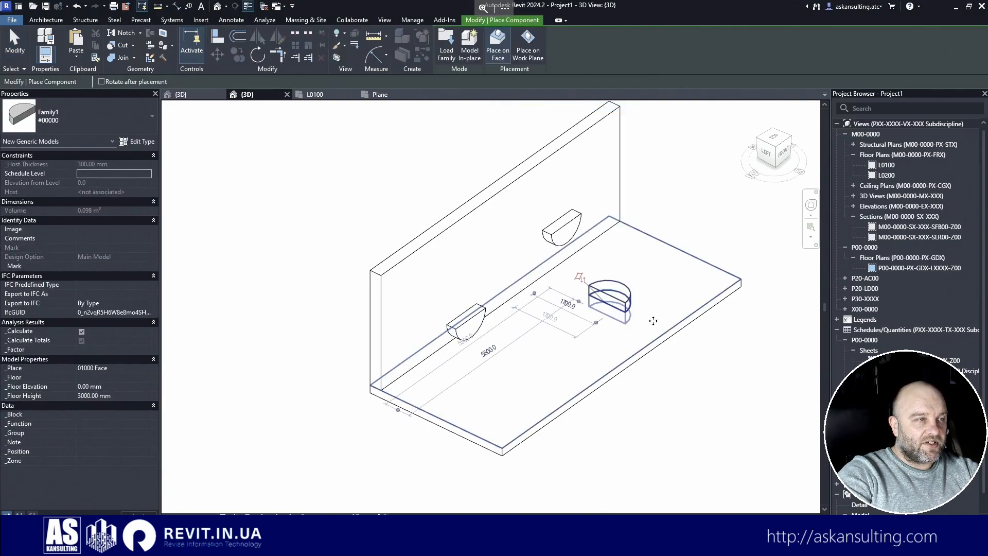
key(Escape)
key(Escape)
click(622, 303)
shift+middle_drag(650, 380, 506, 250)
key(Escape)
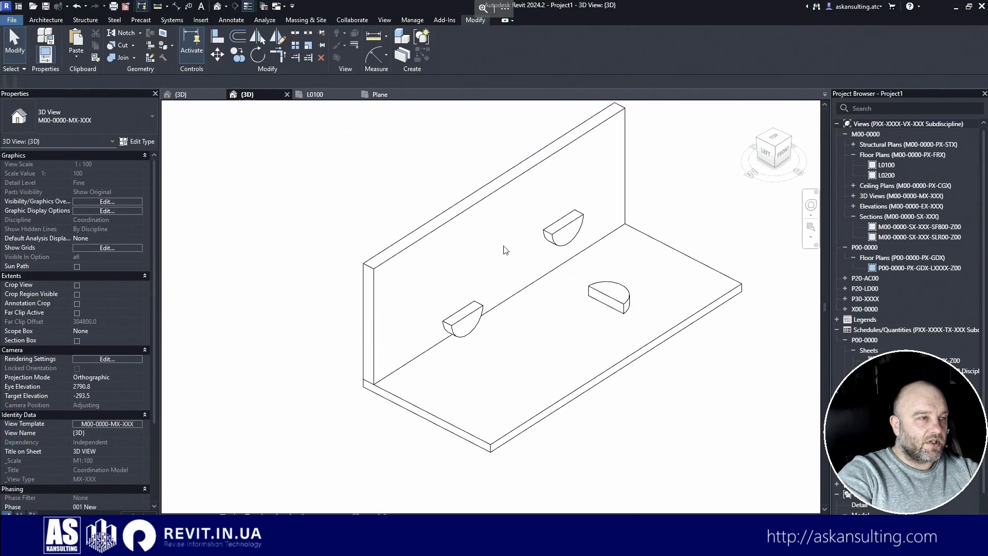
- Load the structural column family ASK 330 33010 Column - CA'RA'LN $LL.rfa from the library's Structure, Frames, Columns folder
click(201, 20)
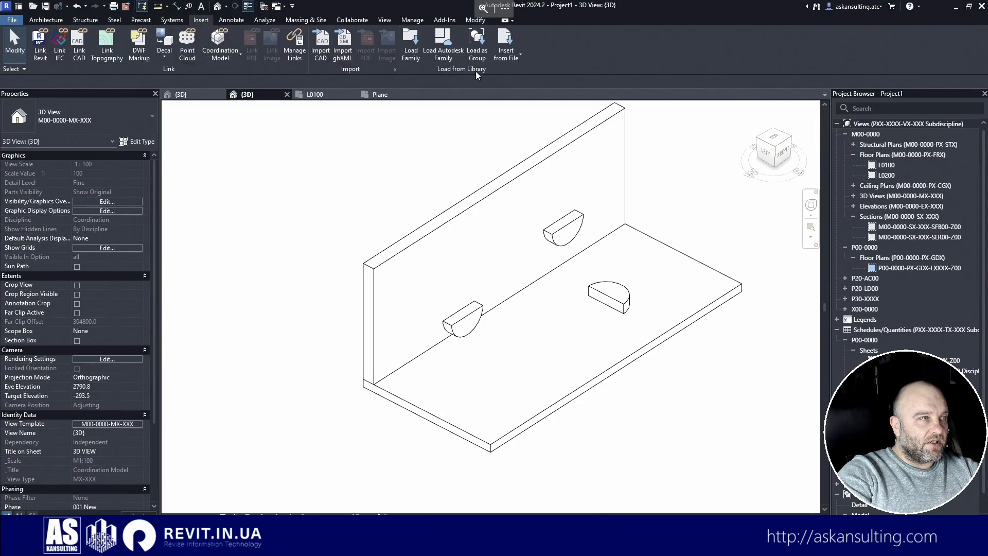
click(411, 46)
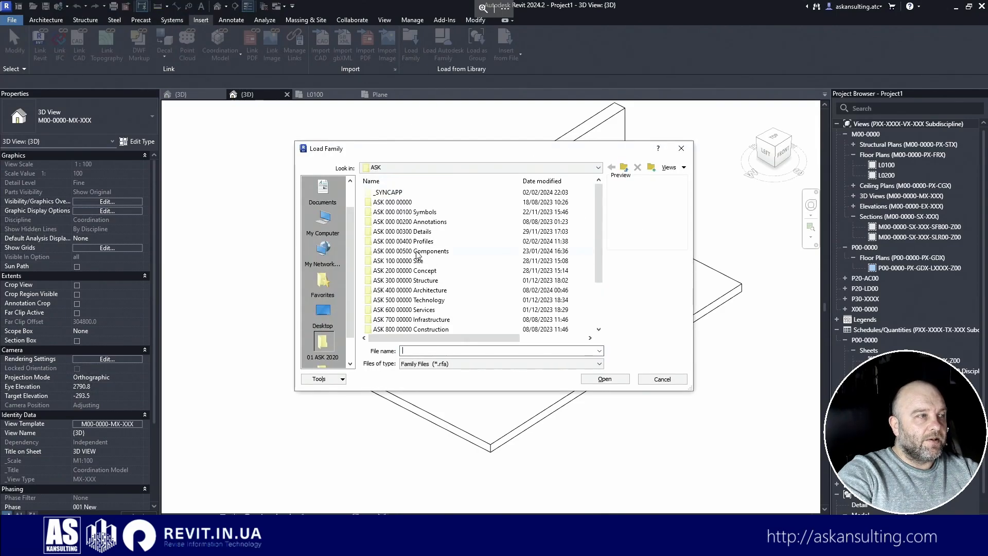
double_click(425, 280)
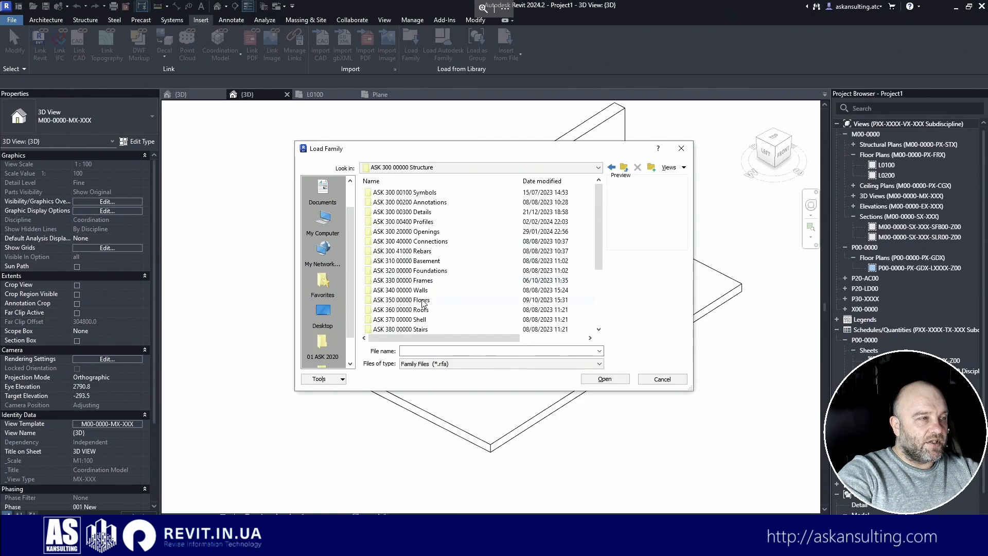
double_click(427, 282)
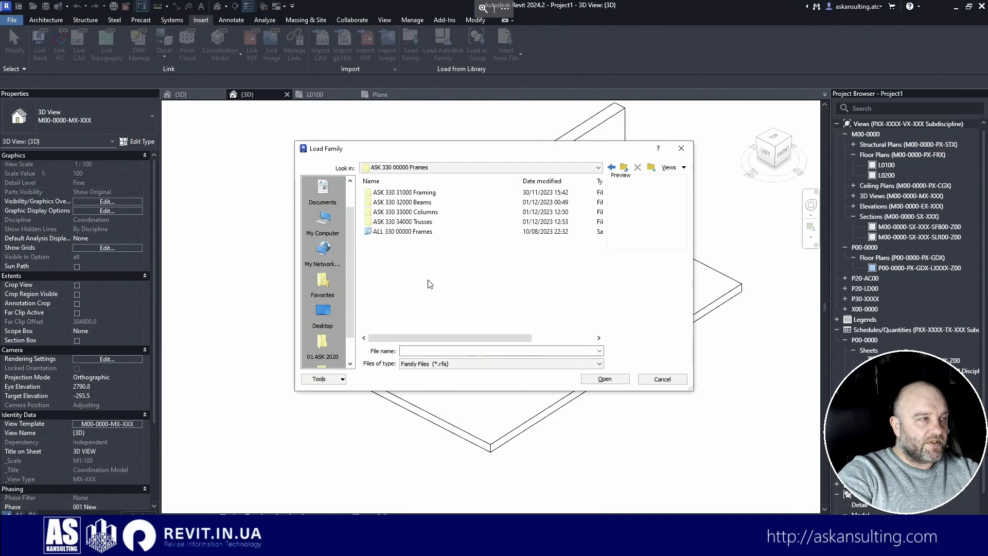
click(417, 212)
click(417, 212)
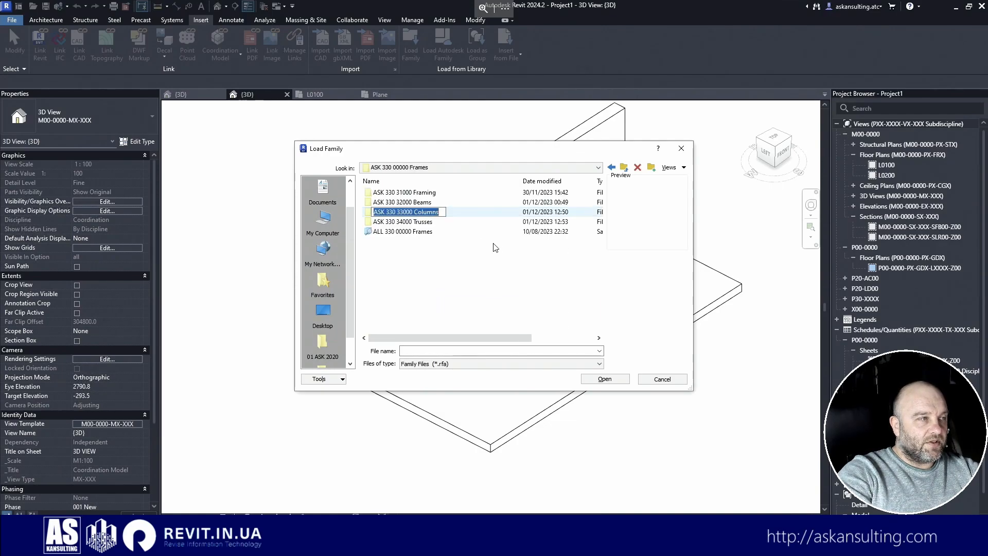
double_click(414, 212)
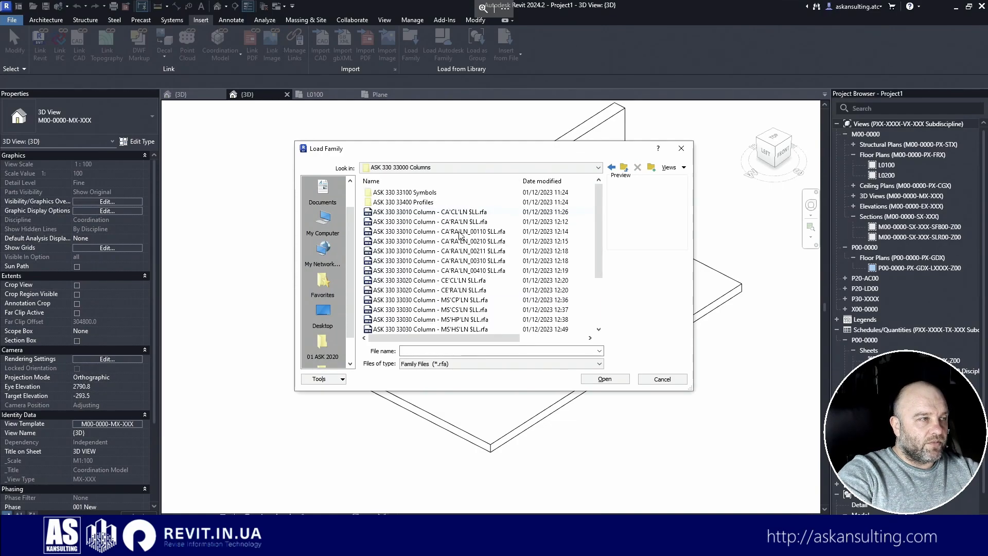
click(426, 223)
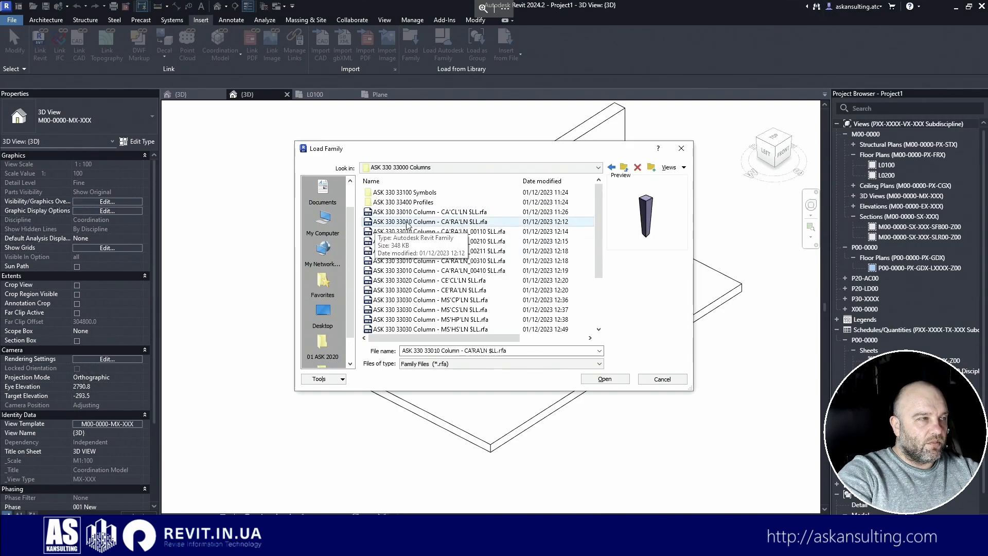
click(607, 381)
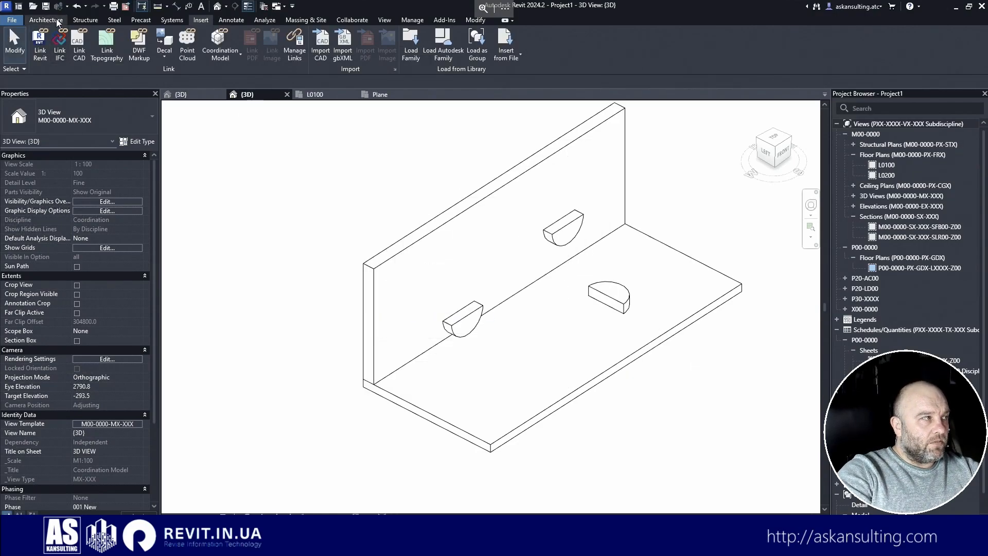
- Place a vertical structural column on the floor at level L0100 with an unconnected depth of 3000
click(77, 22)
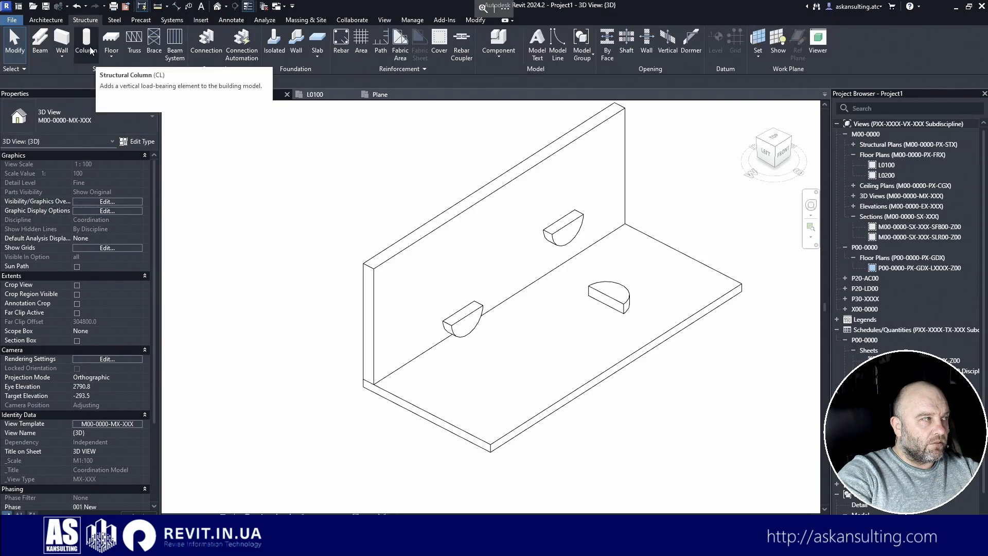
click(88, 41)
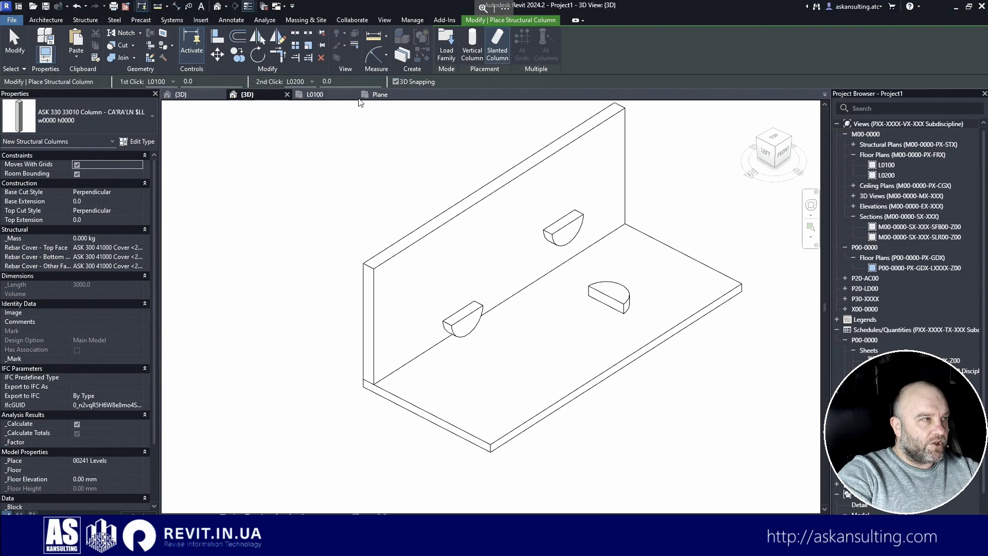
click(396, 81)
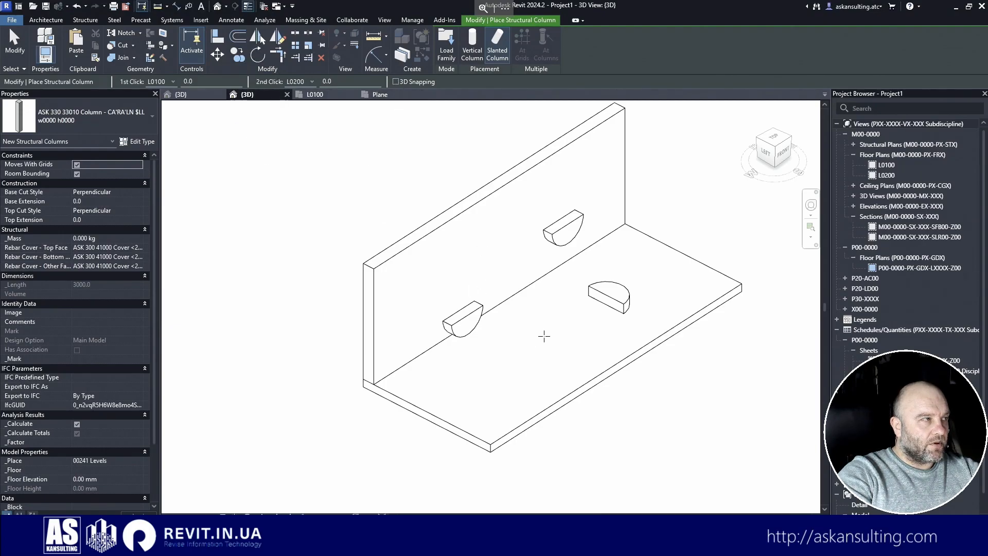
click(472, 47)
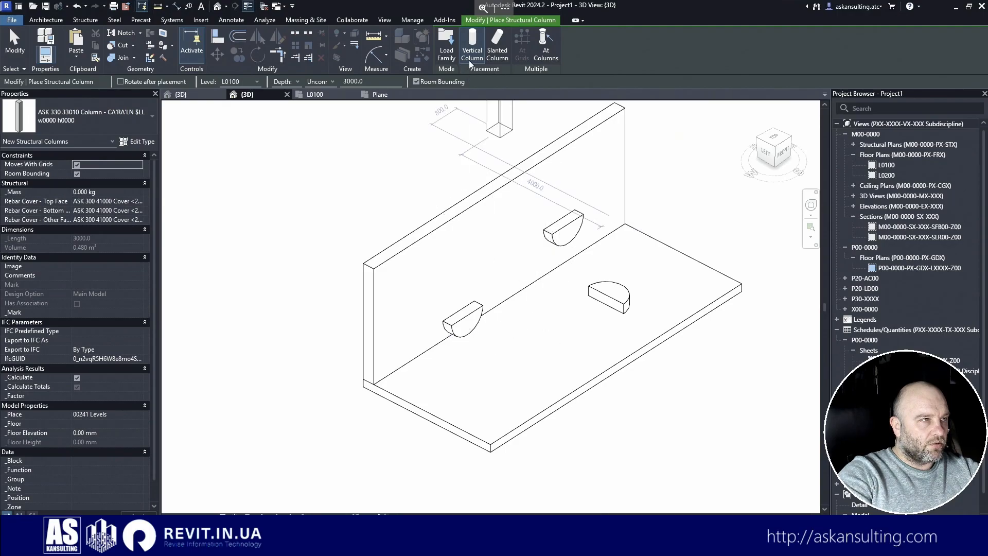
click(536, 337)
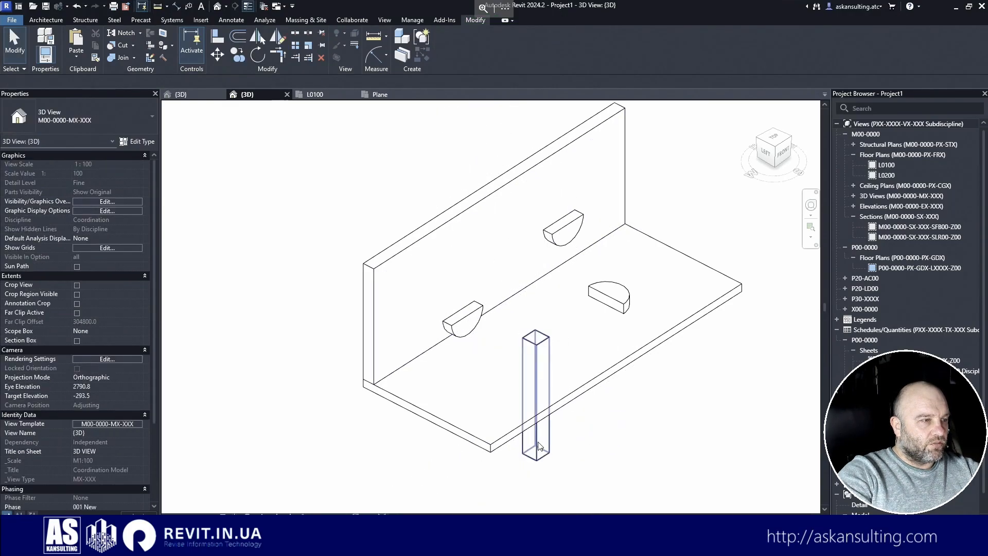
key(Escape)
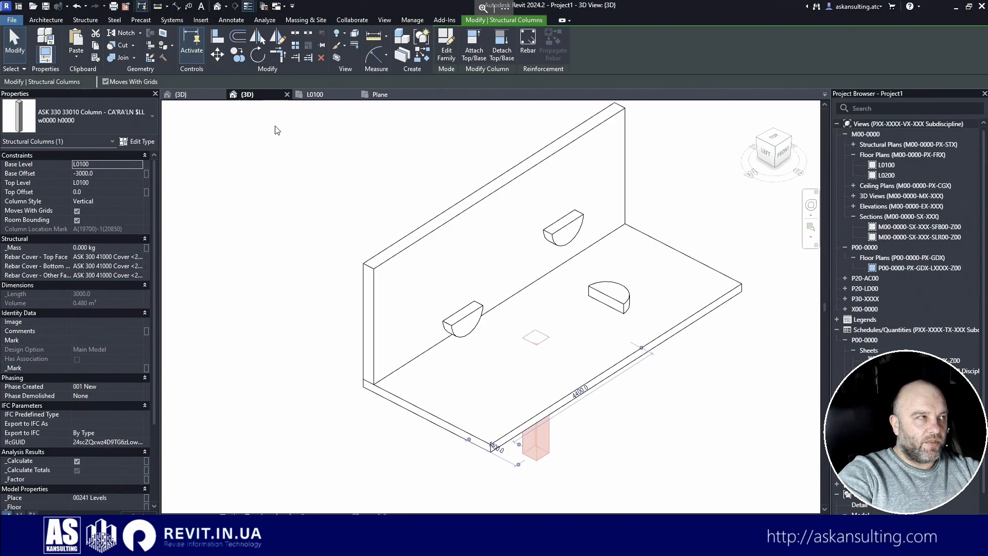
key(Escape)
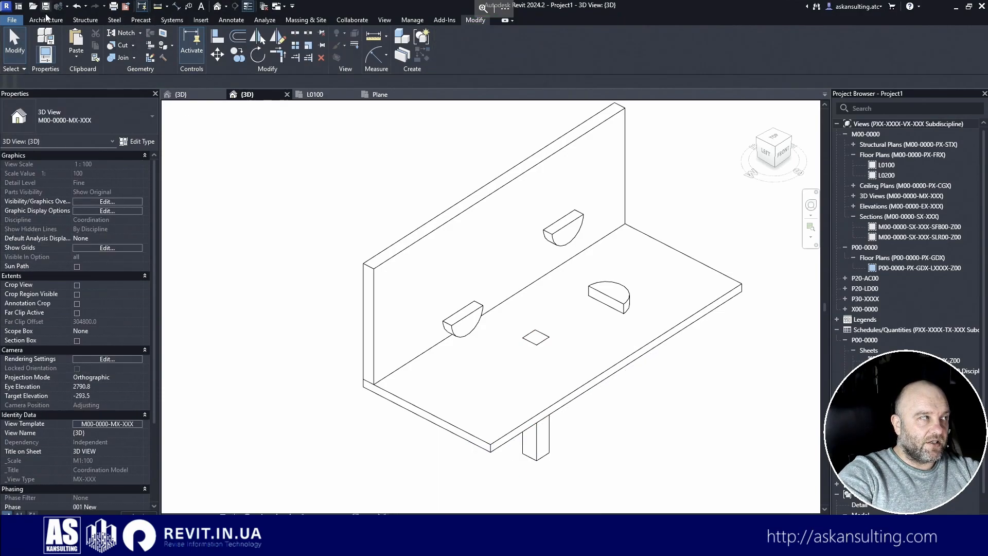
- Place a vertical structural column on the floor with its height from L0100 to L0200, and delete the column extending below the floor
click(81, 23)
click(88, 43)
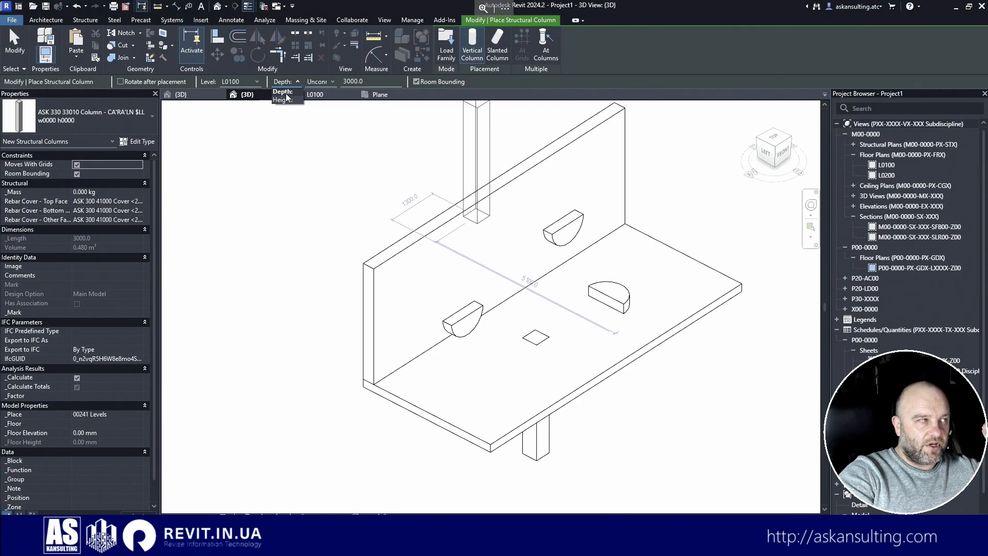
click(286, 99)
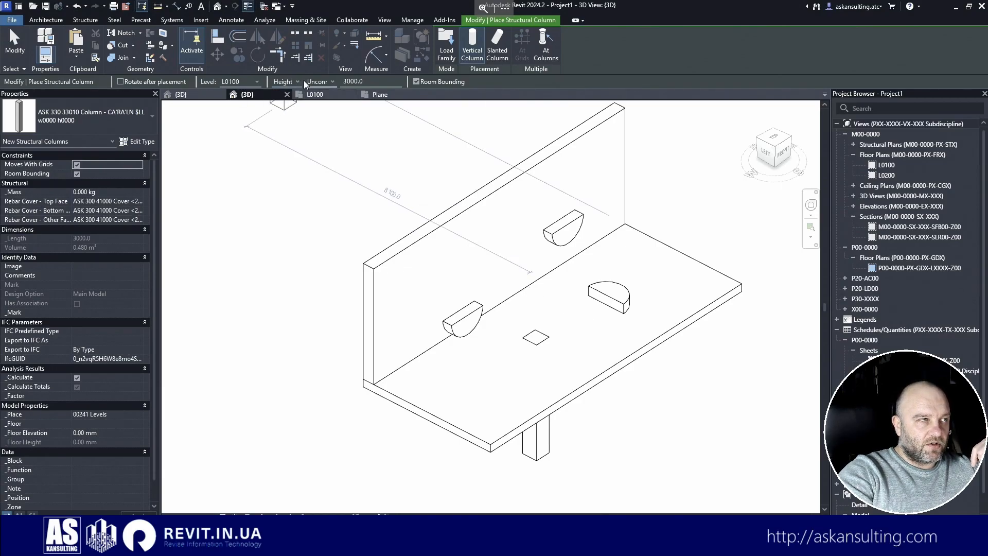
click(319, 80)
click(315, 100)
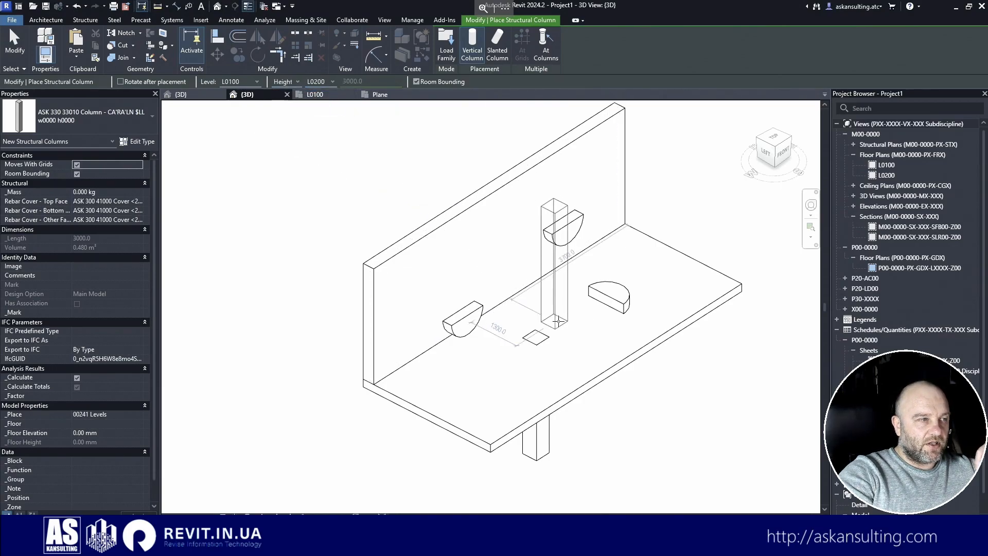
click(565, 319)
key(Escape)
key(Escape)
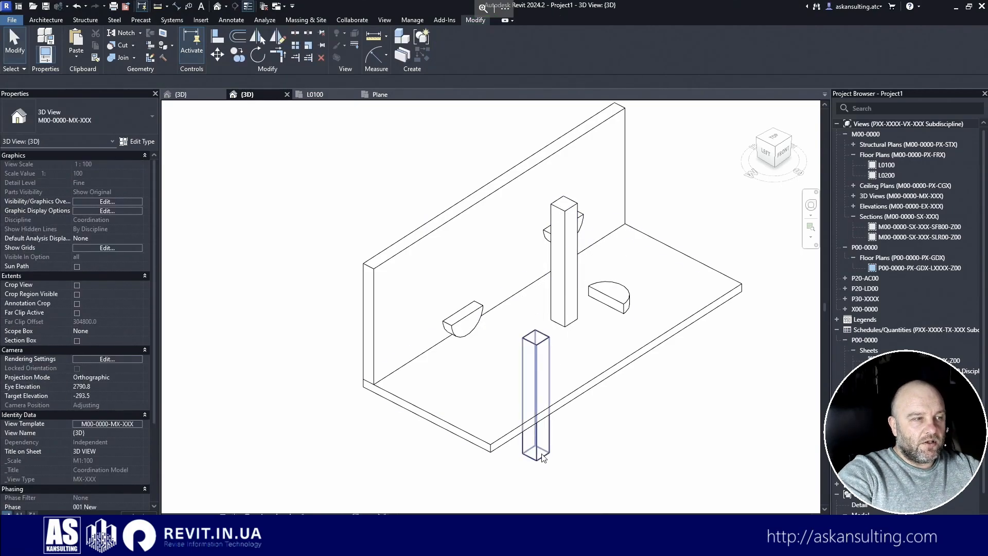
click(635, 411)
- Use Create Similar on the wall's lower half-cylinder to place an instance on the column's front face, rotated with its flat side up
shift+middle_drag(644, 393, 524, 276)
click(508, 231)
right_click(508, 231)
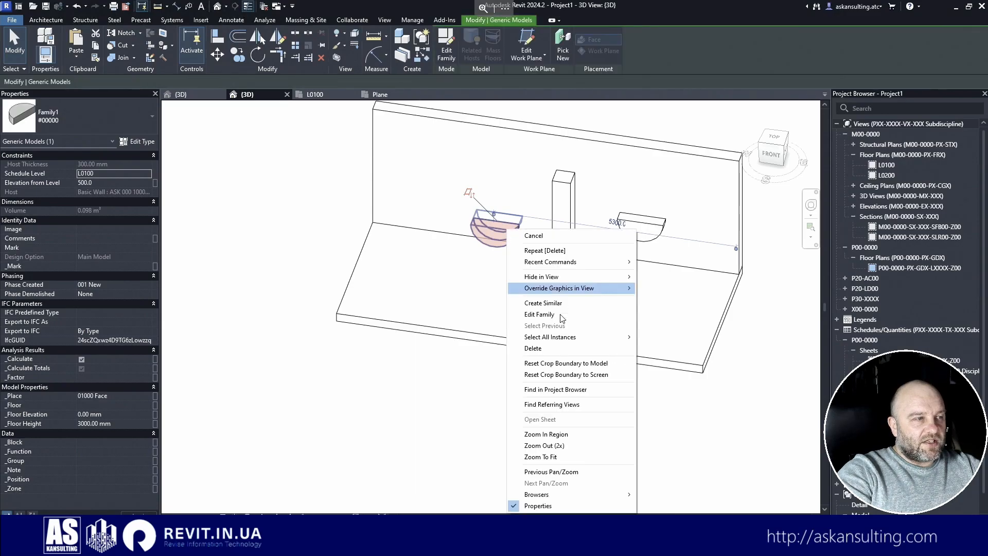
click(544, 303)
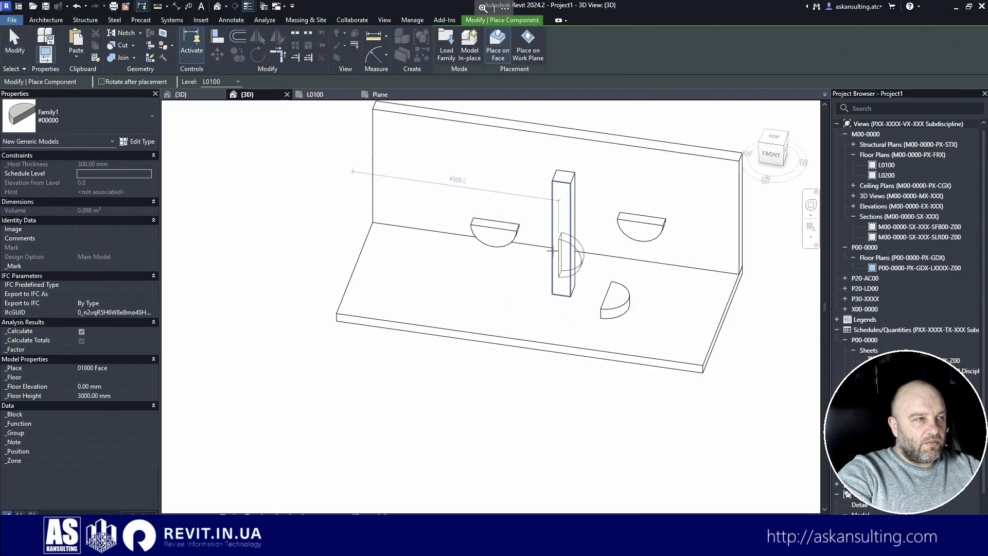
shift+middle_drag(570, 284, 688, 286)
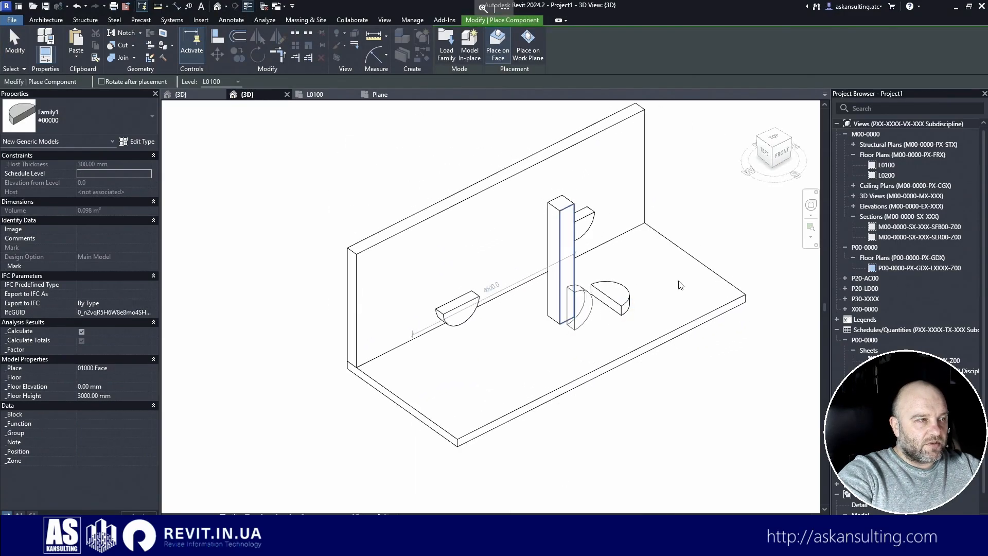
scroll(569, 278, up, 2)
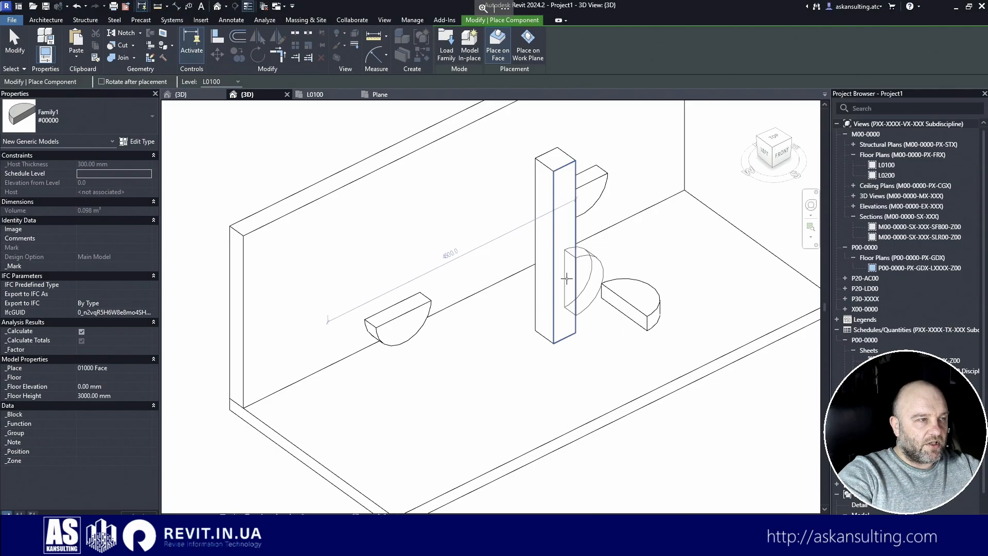
key(space)
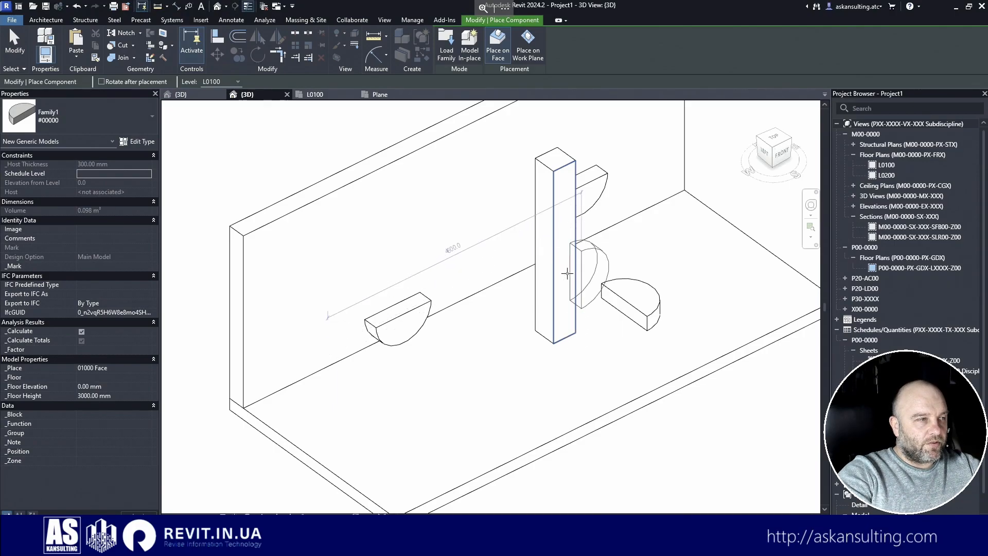
key(space)
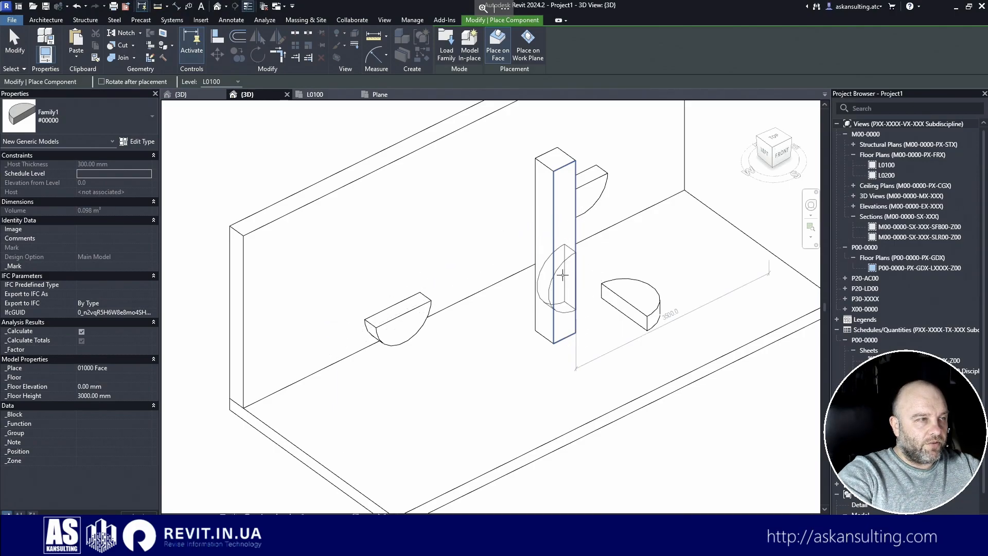
key(space)
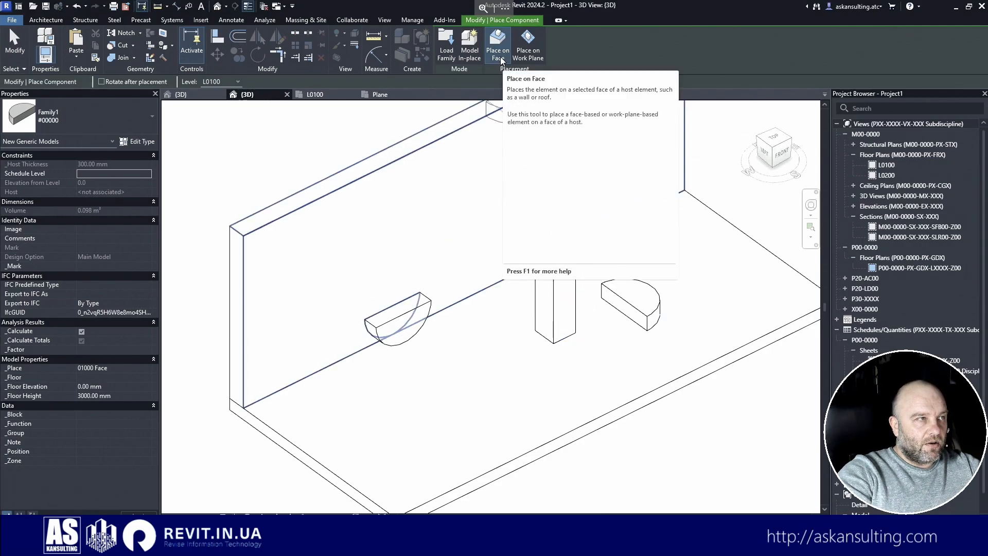
key(space)
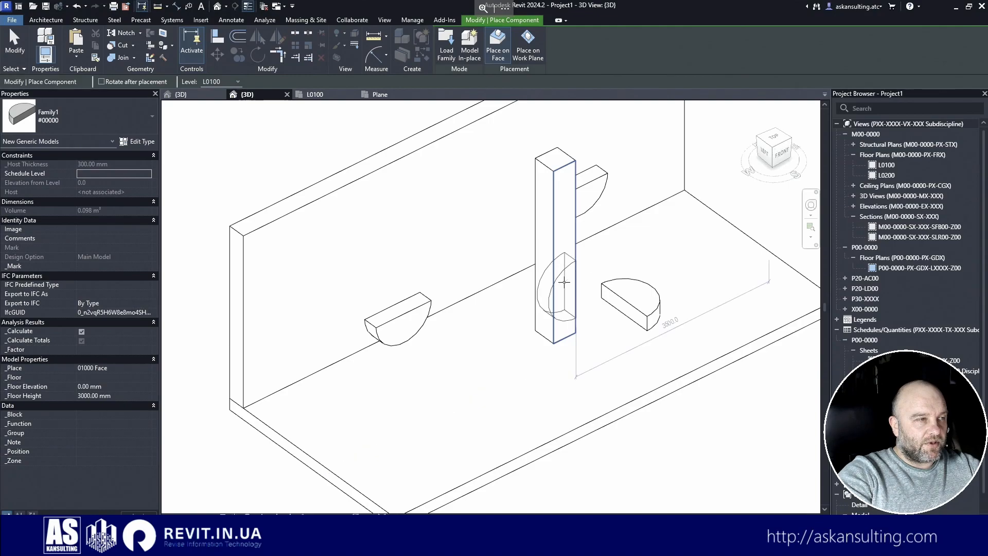
key(space)
key(space)
key(space)
key(space)
key(space)
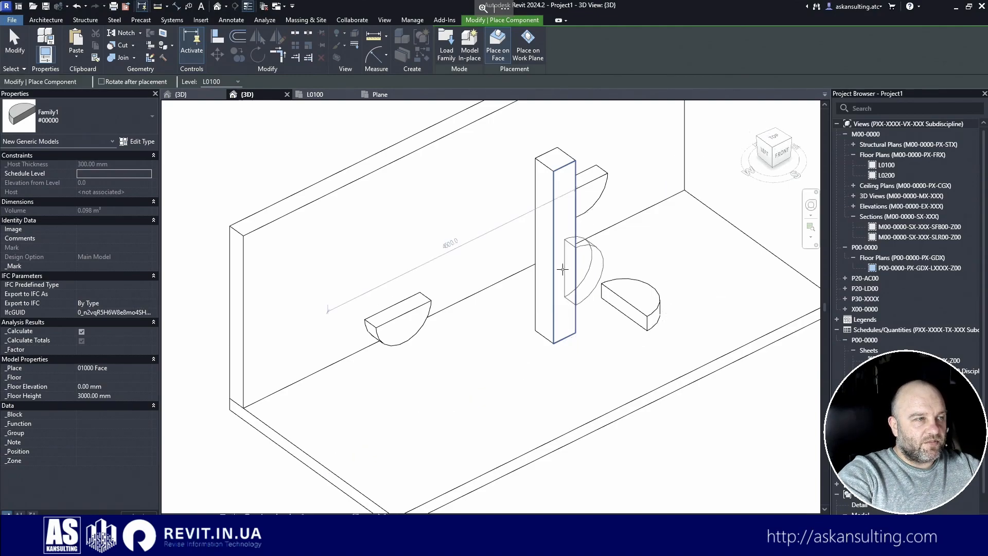
key(space)
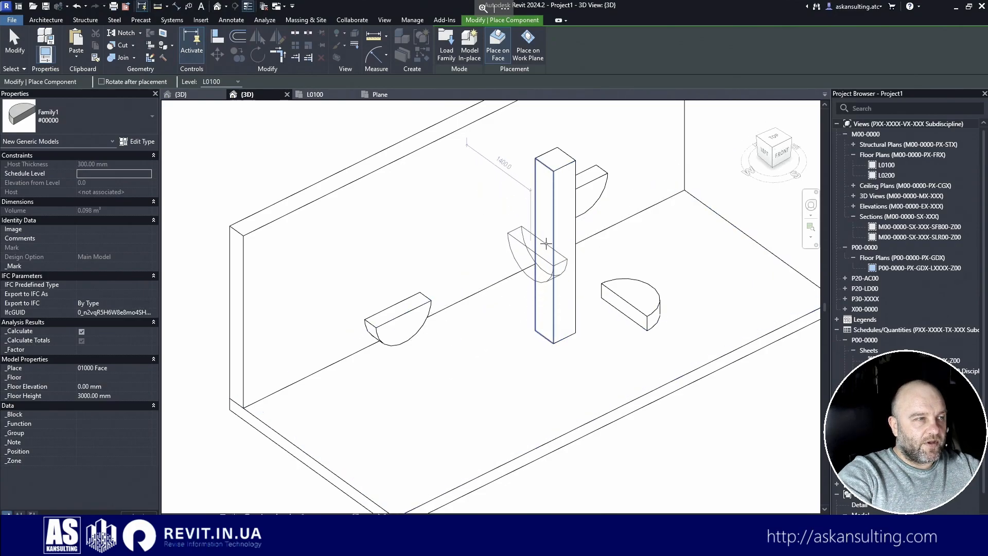
key(space)
key(space)
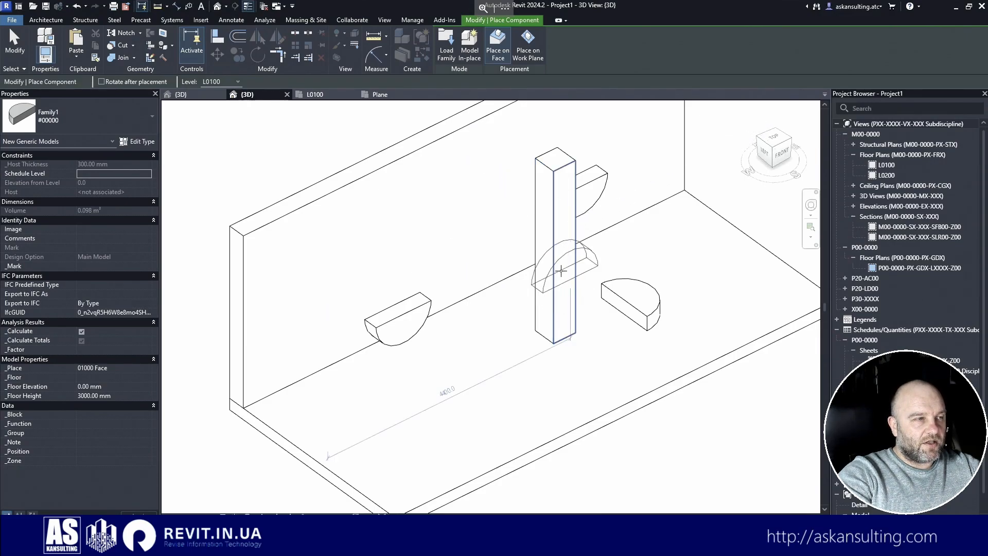
key(space)
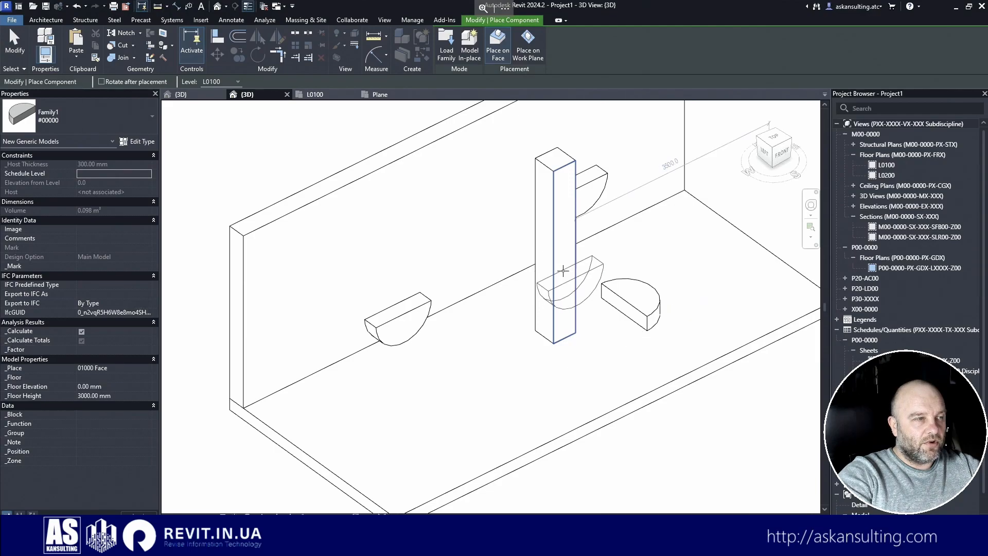
click(563, 270)
key(Escape)
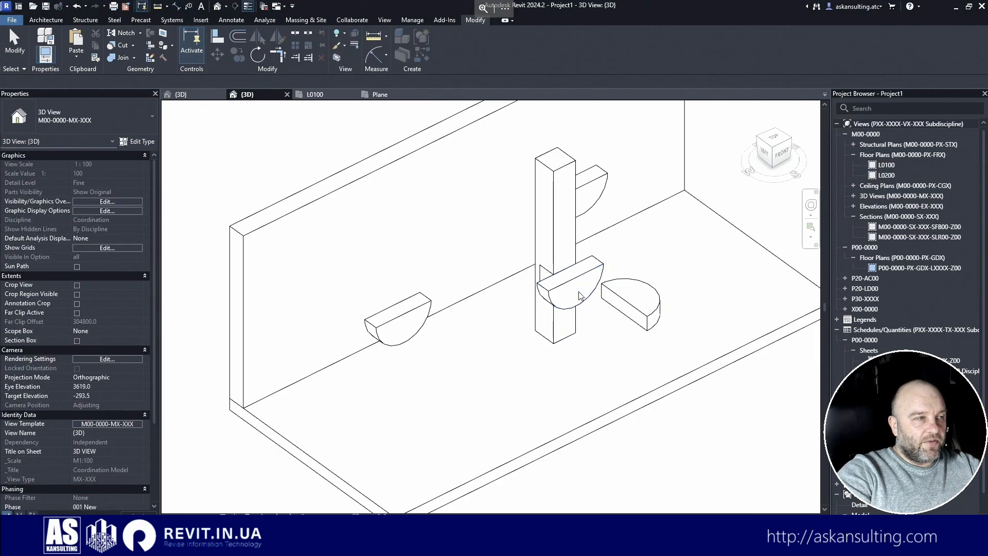
- Inspect the half-cylinder hosted on the column and how its void cuts the column in the 3D view
click(570, 288)
shift+middle_drag(522, 322, 587, 345)
click(587, 345)
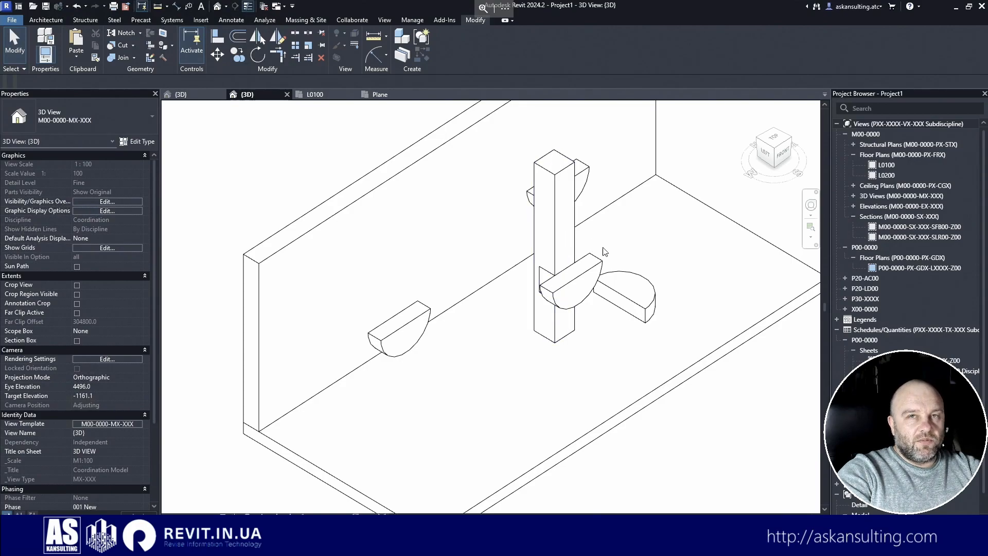
drag(593, 278, 612, 296)
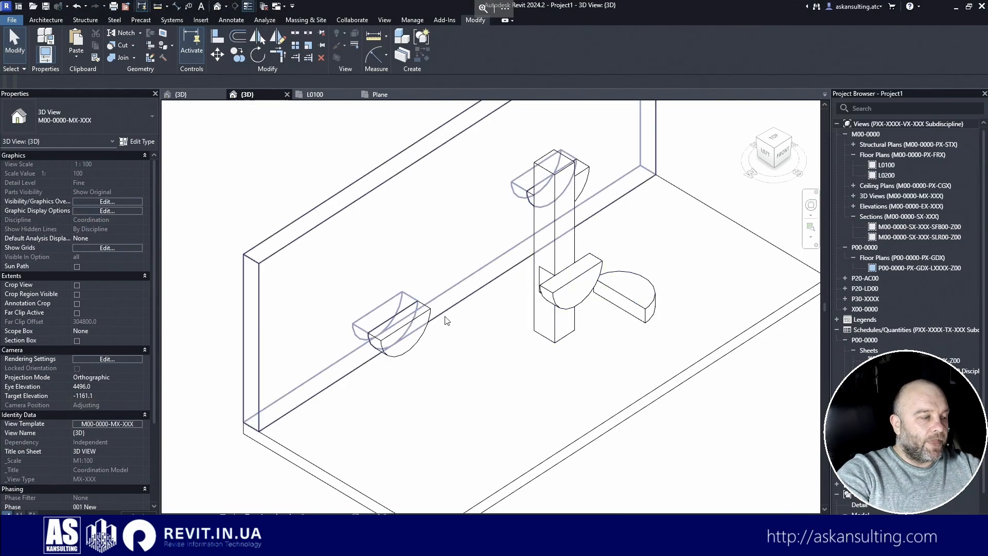
shift+middle_drag(528, 366, 565, 337)
middle_drag(509, 364, 490, 408)
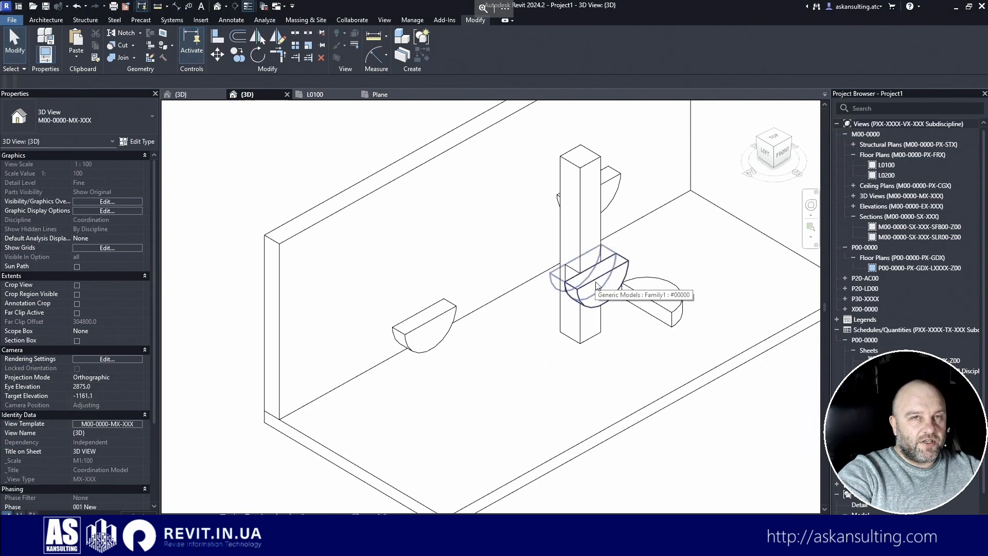
- Start placing a door by loading a family and browse the library to the ASK 400 21000 Doors folder under ASK 400 00000 Architecture
click(51, 23)
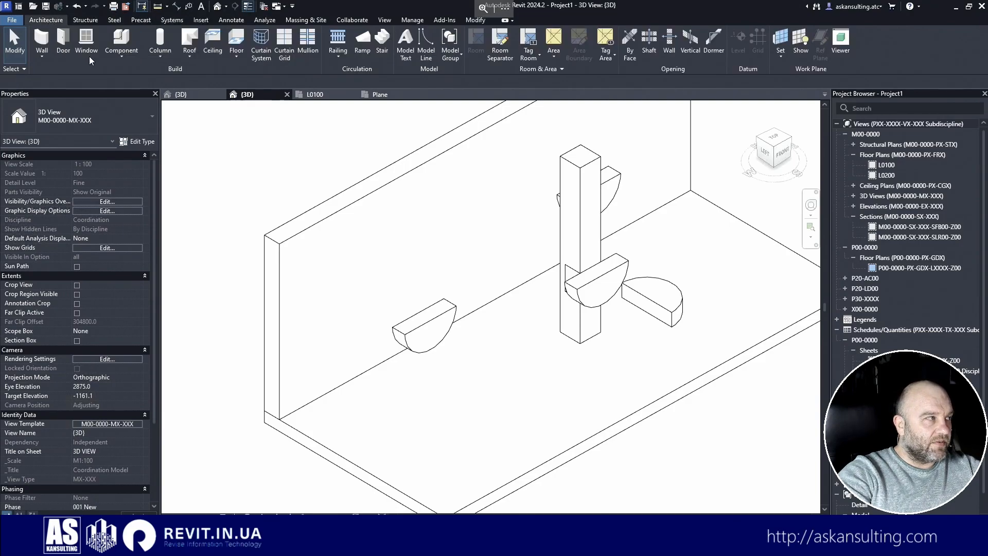
click(67, 42)
click(519, 278)
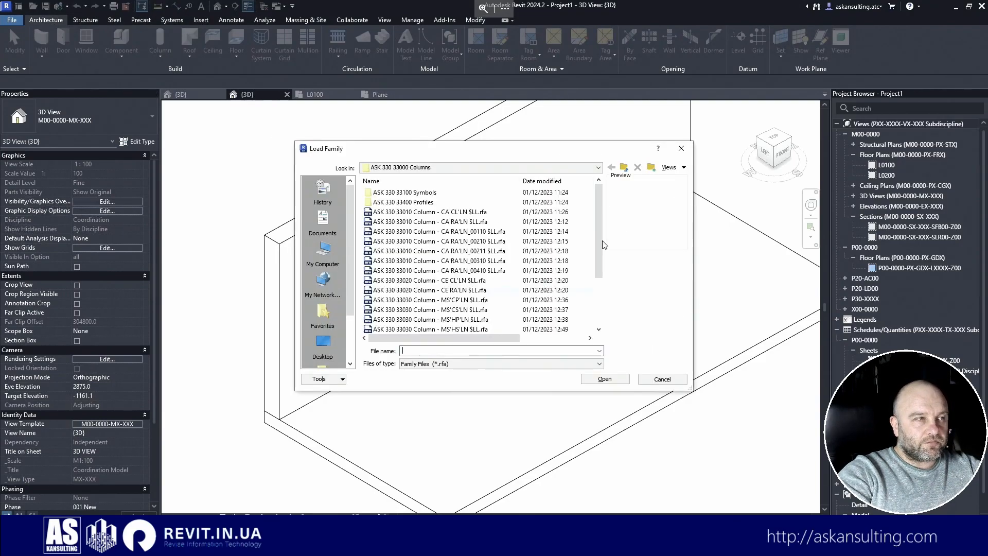
click(624, 168)
click(625, 168)
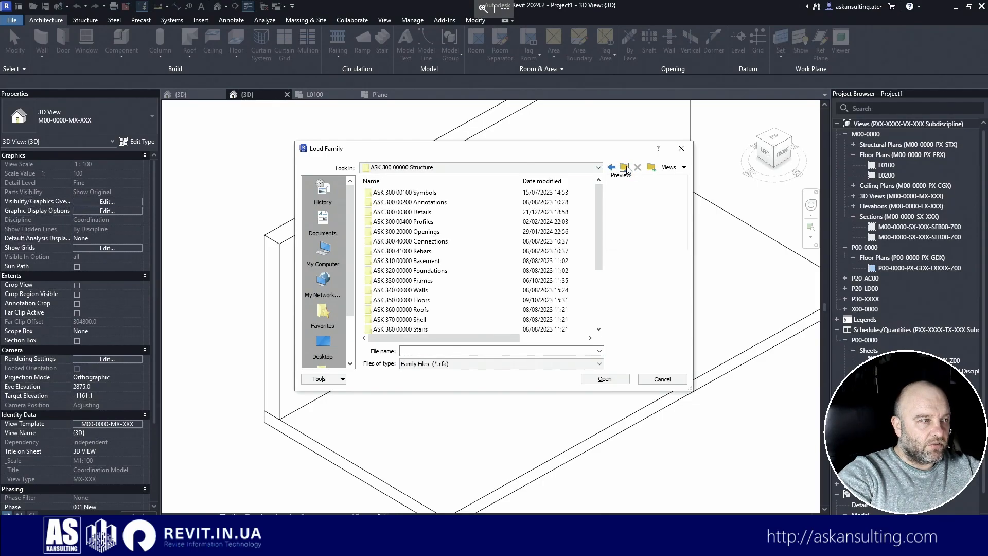
click(625, 168)
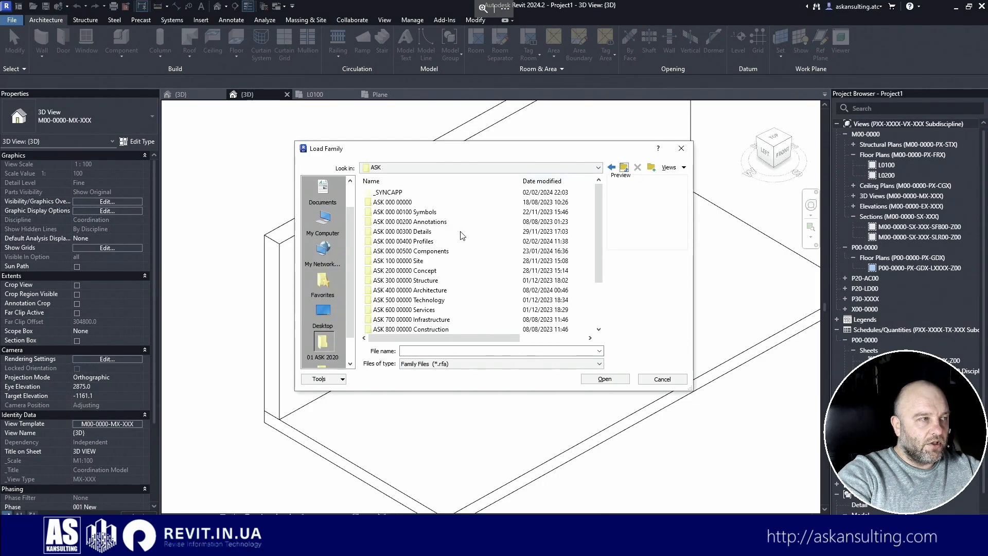
double_click(418, 291)
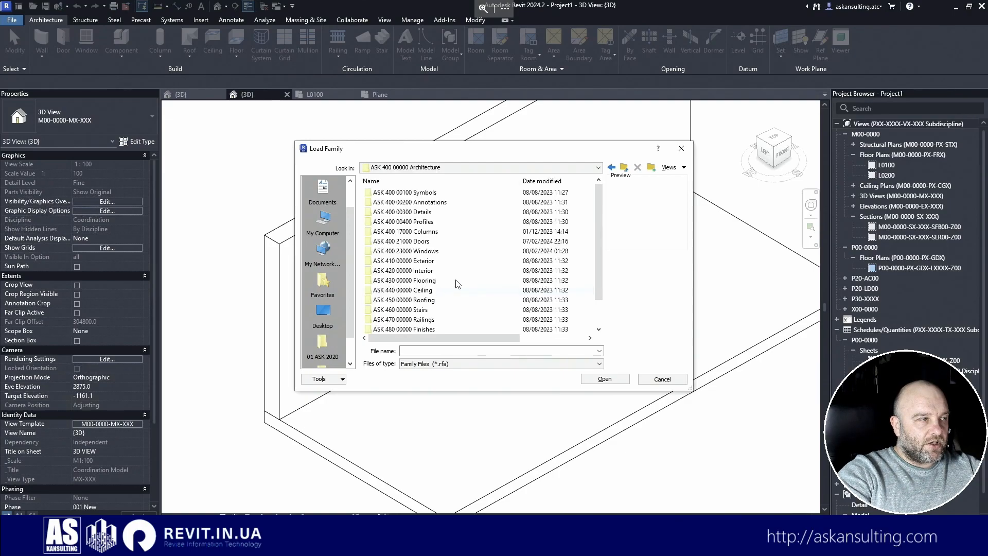
double_click(418, 241)
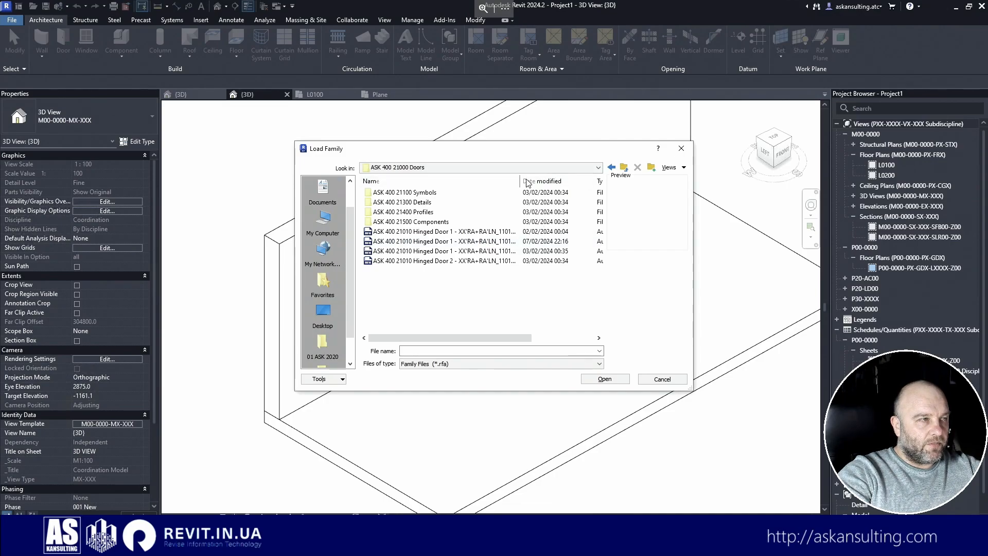
- Load the ASK 400 21010 Hinged Door 1 - XX'RA+RA'LN_11010 $WL family and place one door in the wall beside the column
drag(521, 181, 555, 181)
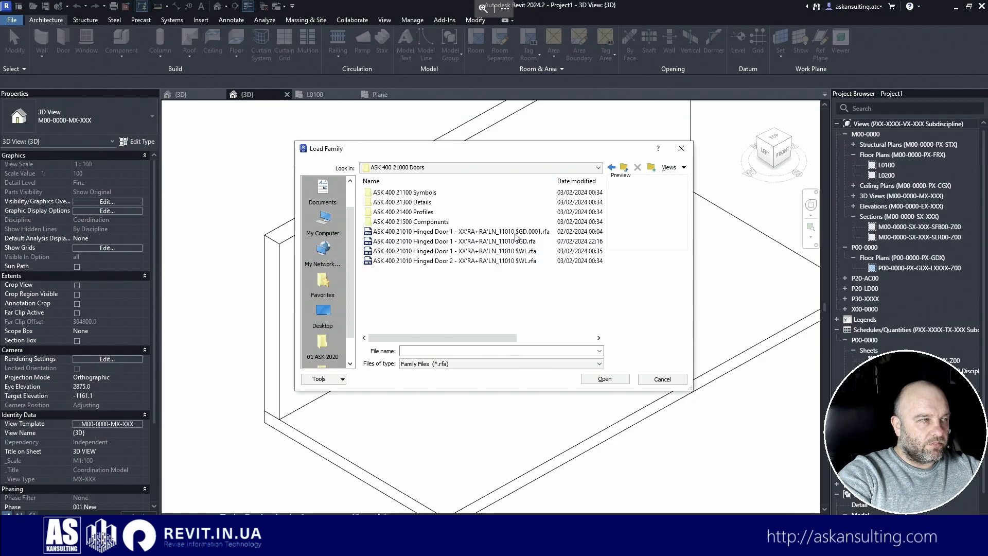
click(484, 252)
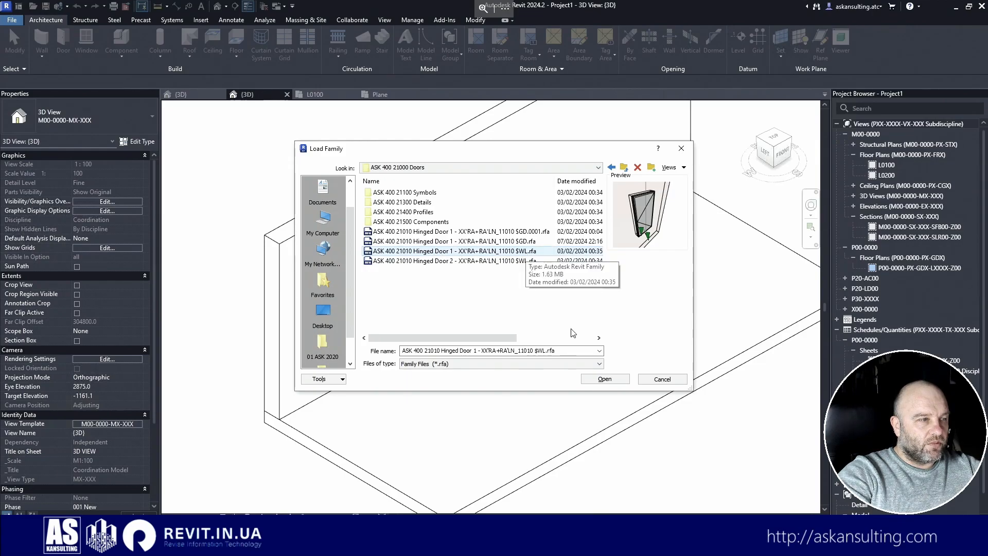
click(603, 379)
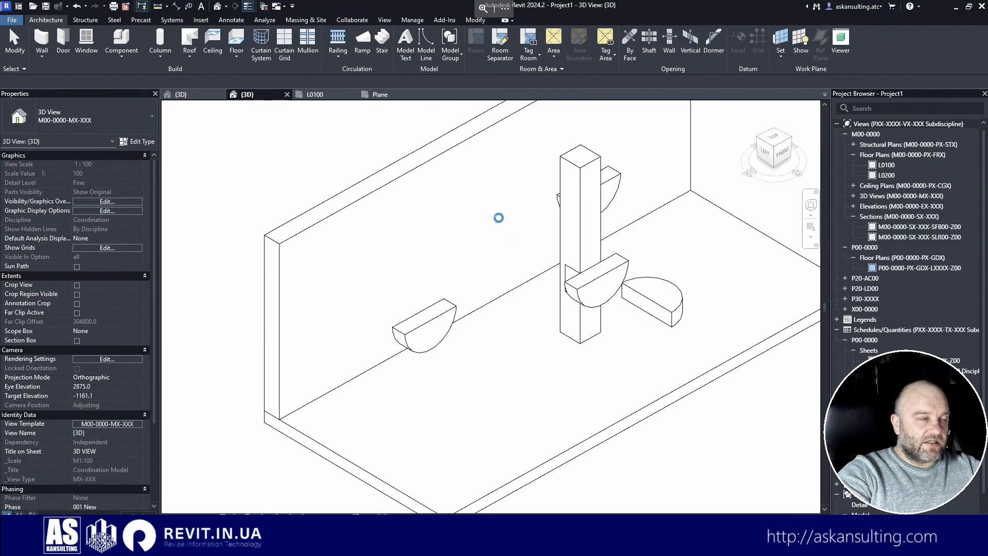
click(499, 226)
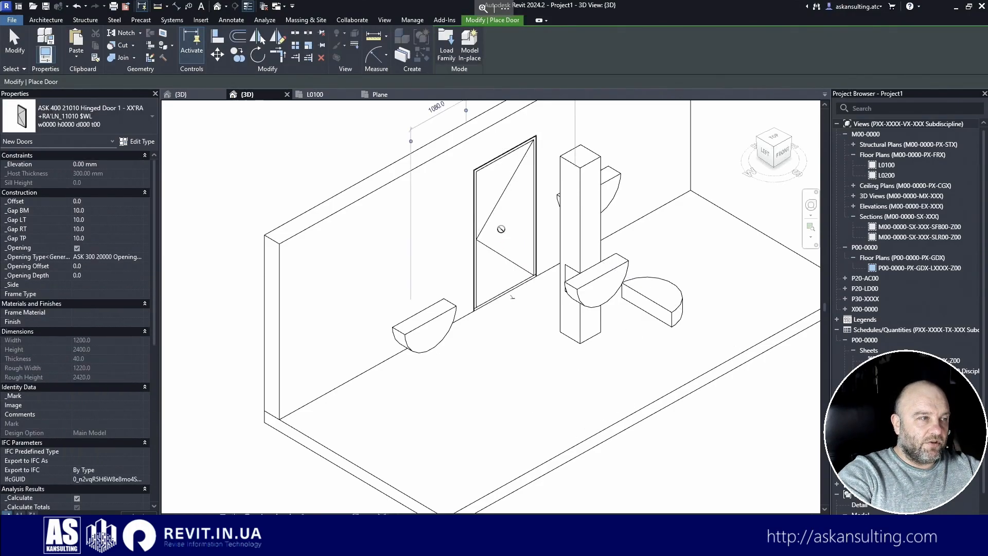
key(Escape)
- Use Create Similar on the column's half-cylinder to place an instance on the door leaf, rotated with its flat side up
click(610, 278)
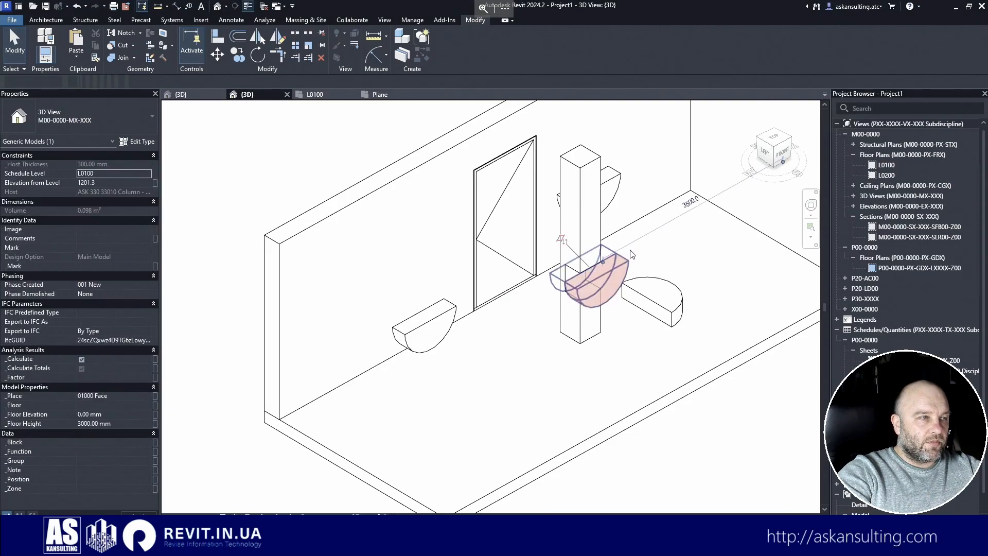
right_click(610, 278)
key(Escape)
key(c)
key(s)
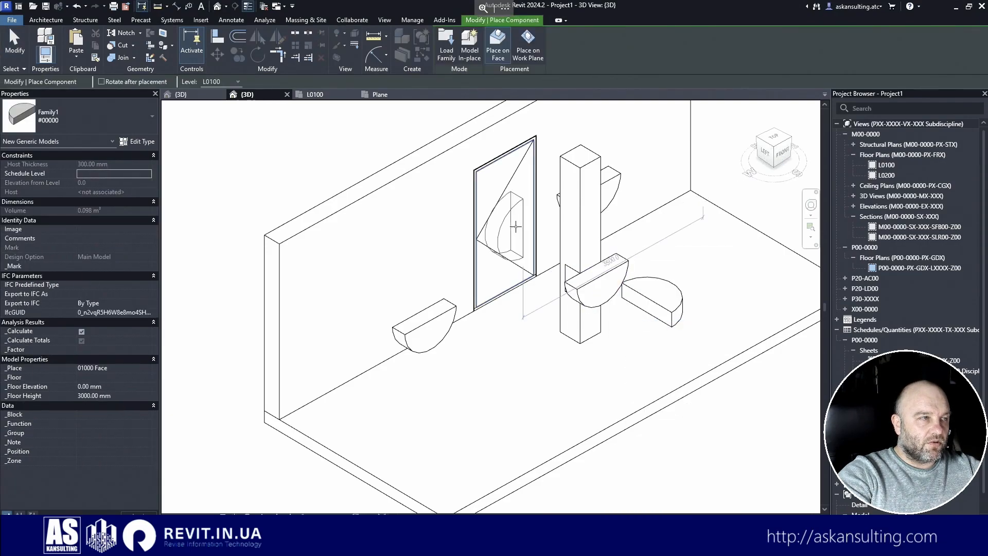
click(511, 225)
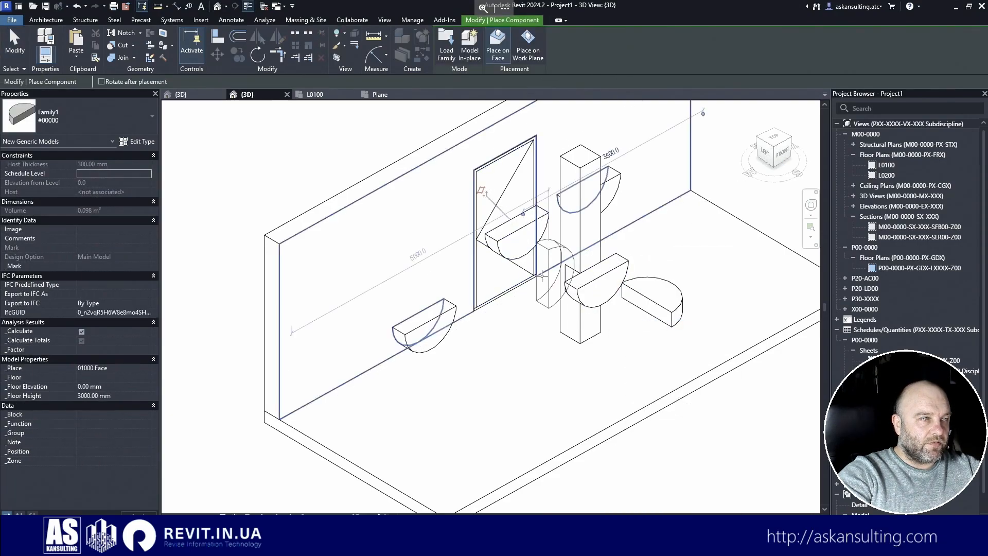
key(Escape)
- Examine the door and its hosted half-cylinder from behind the wall for any void cut
click(519, 237)
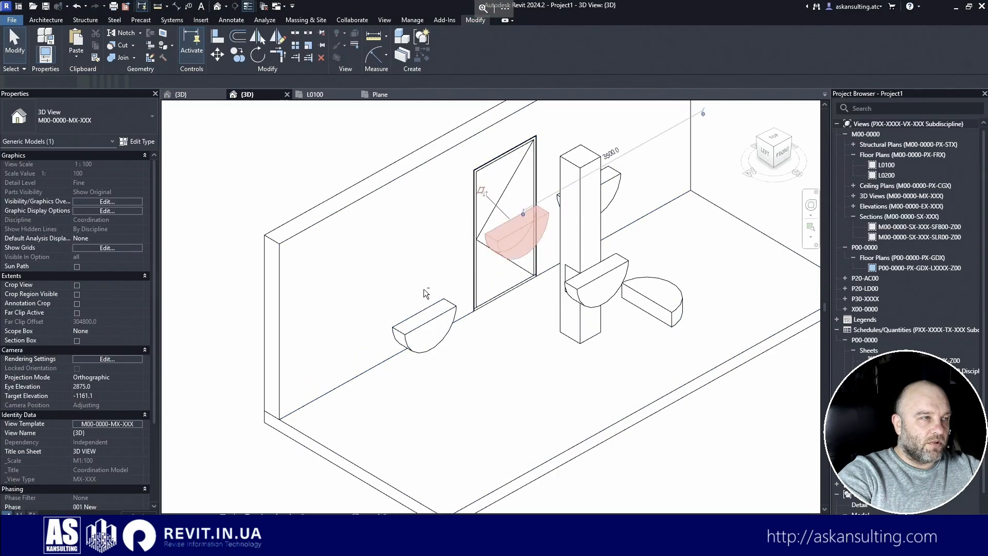
shift+middle_drag(518, 238, 532, 282)
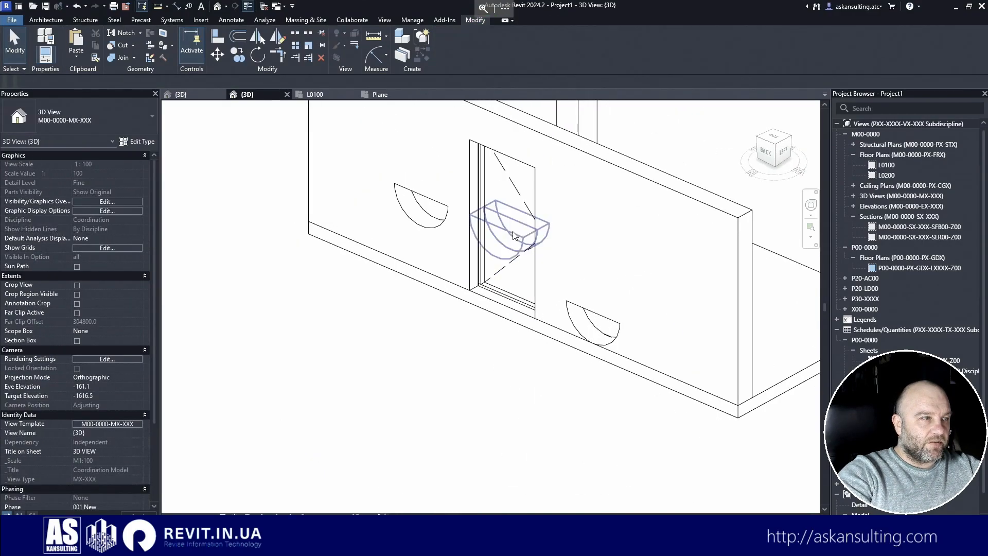
scroll(514, 230, down, 1)
- Delete the half-cylinder hosted on the door, undo the deletion, and return to viewing the wall's front side
click(515, 231)
scroll(498, 214, up, 3)
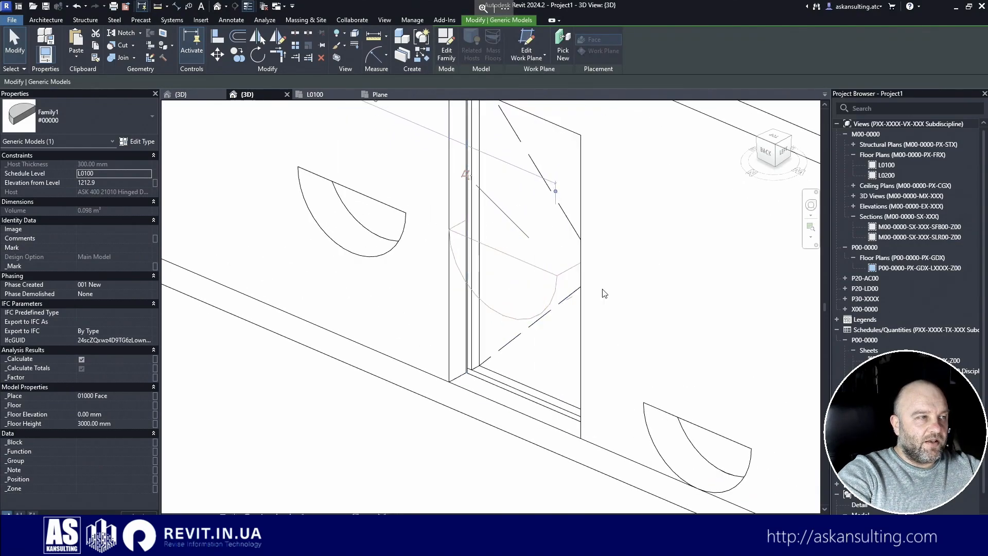
key(Delete)
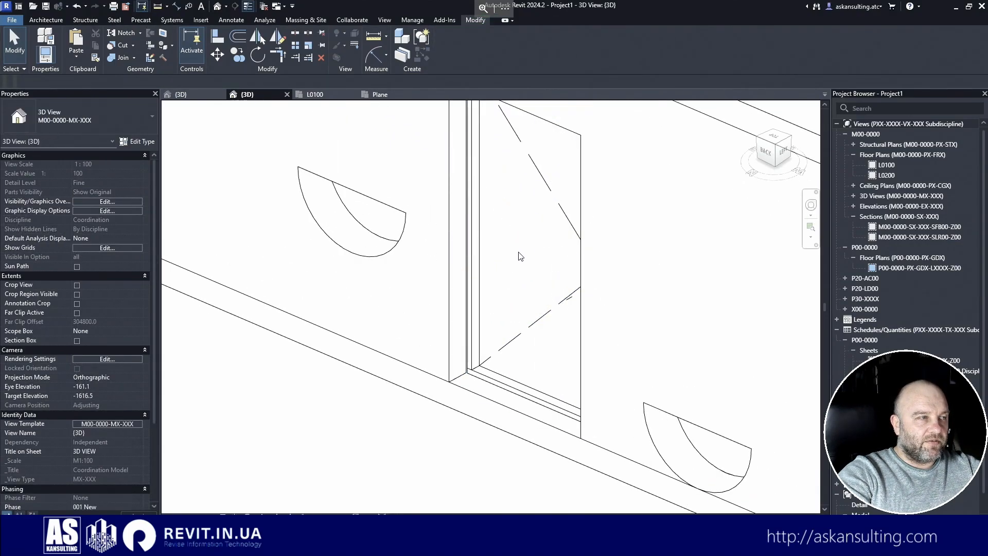
key(ctrl+z)
click(522, 258)
scroll(449, 283, down, 3)
shift+middle_drag(588, 322, 388, 312)
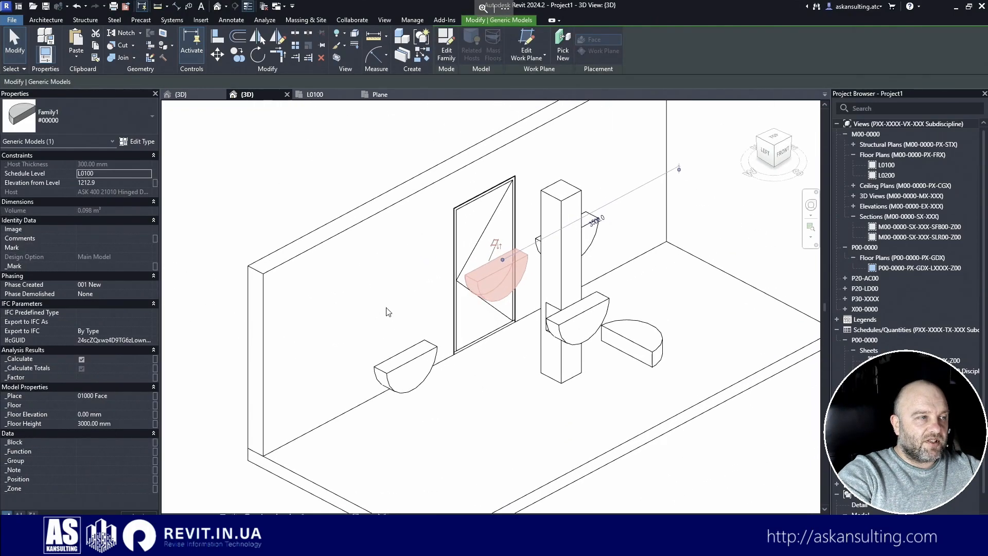
click(380, 145)
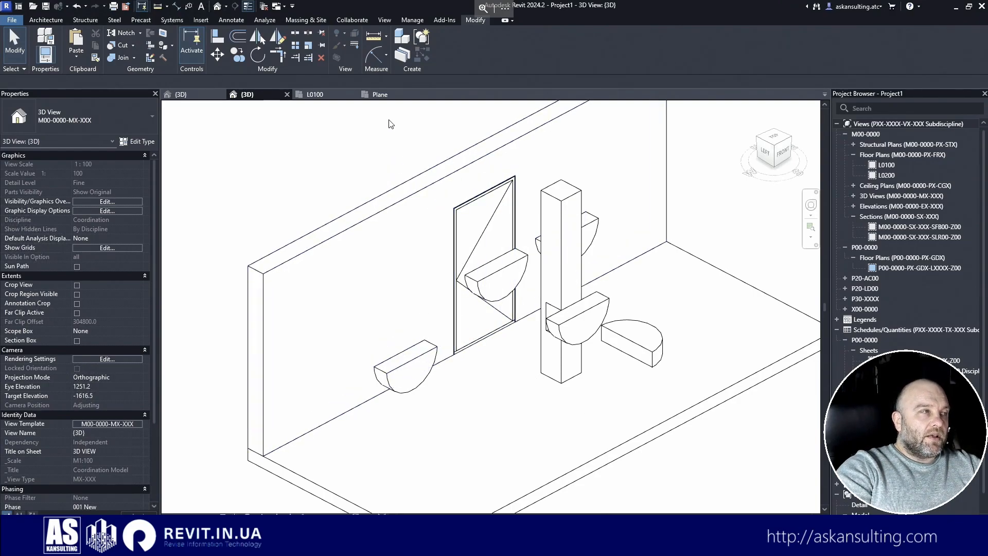
- Review the void in the family's 3D view, close the inactive views, and close Project1 without saving changes
click(179, 94)
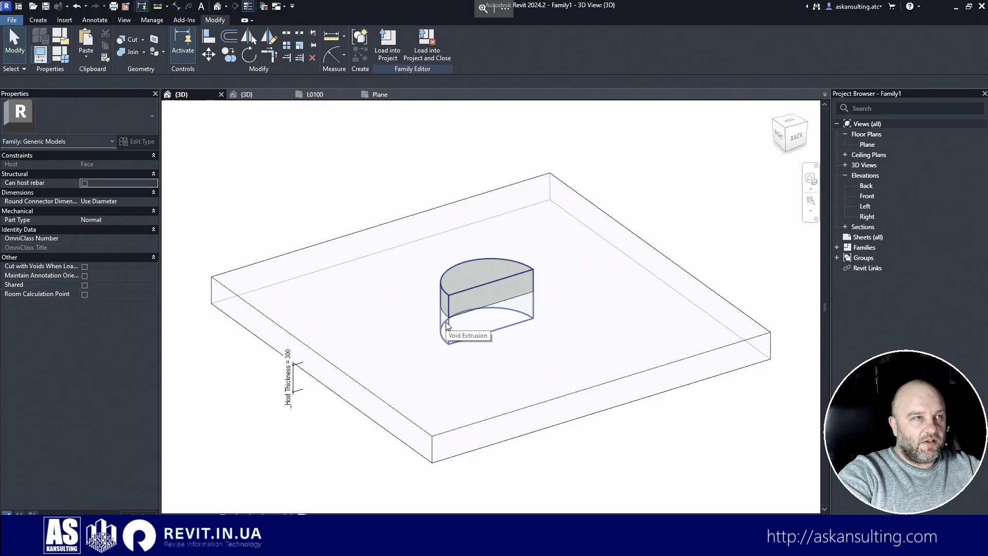
mouse_move(26, 266)
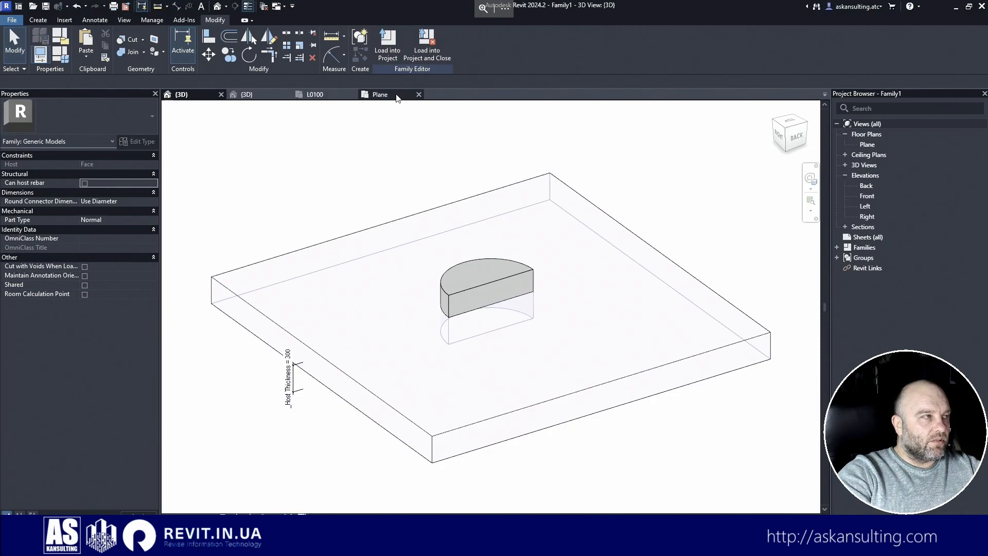
click(264, 6)
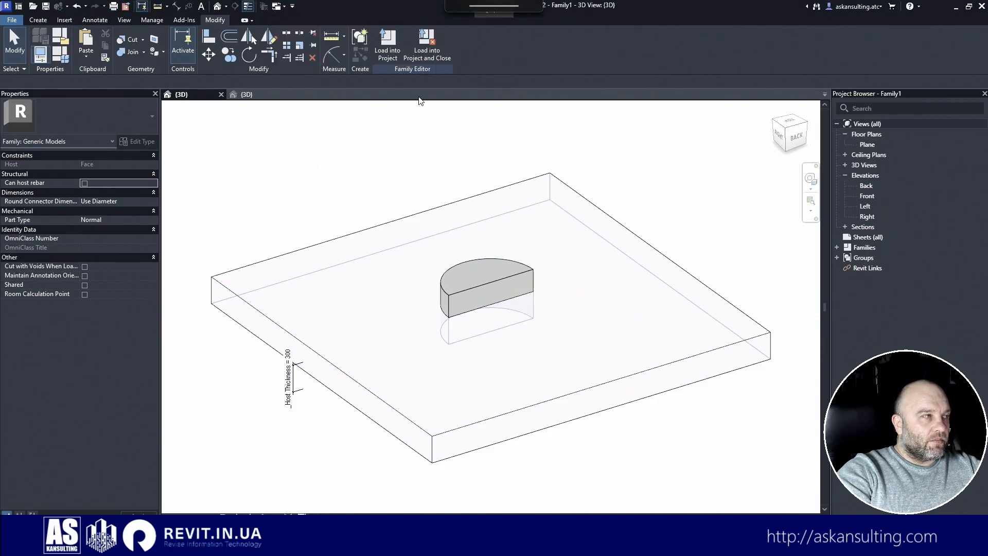
click(264, 97)
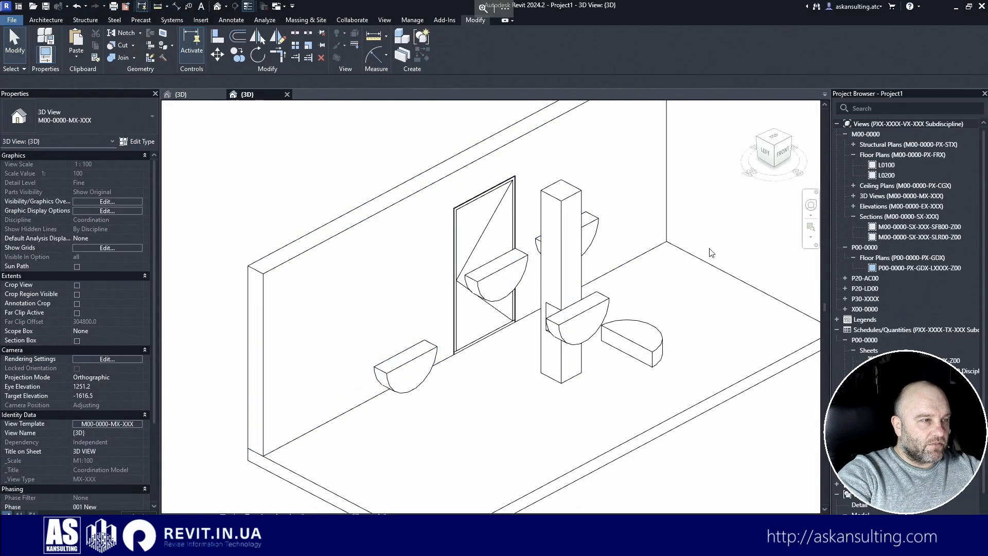
click(287, 95)
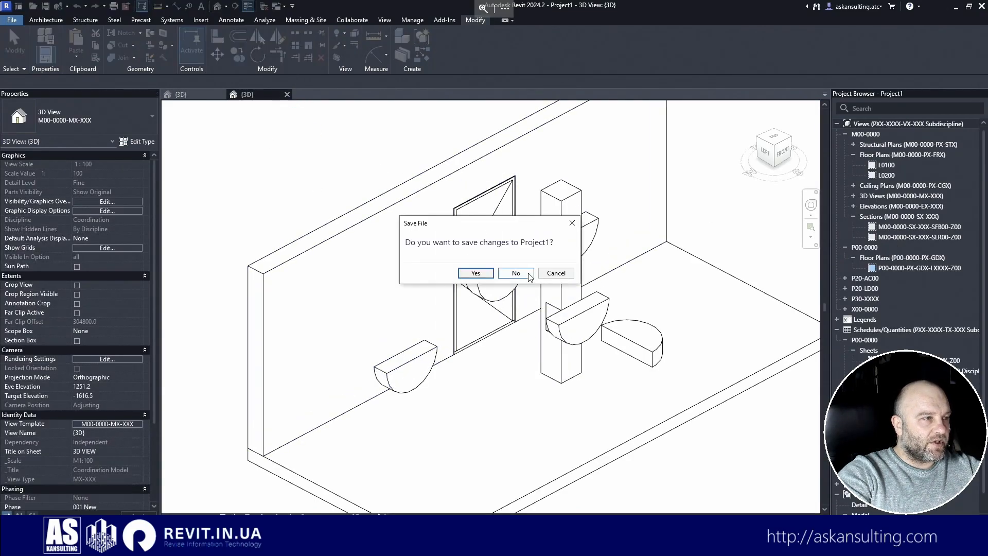
click(525, 271)
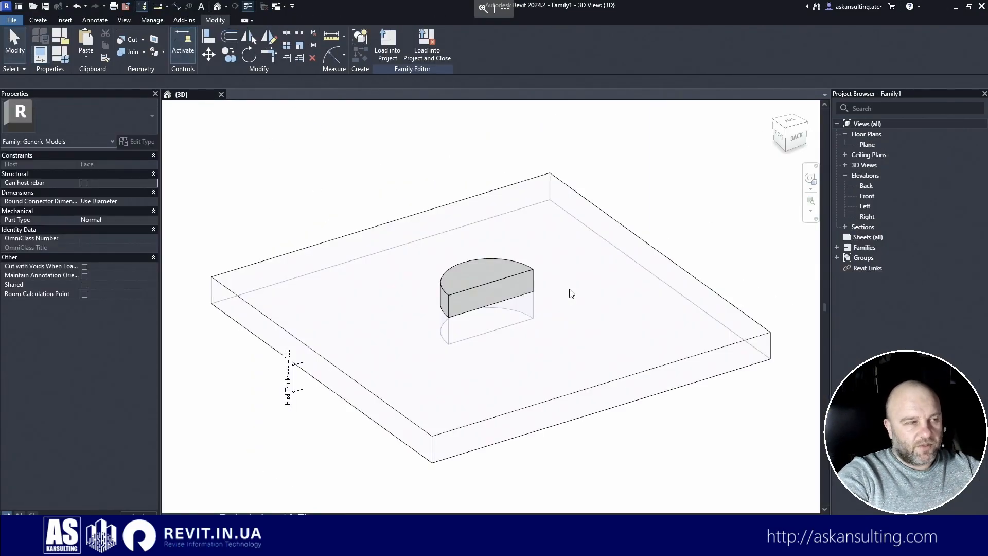
- Undo the family's edits back through the Solid Extrusion, and keep only the Plane floor plan open
click(85, 6)
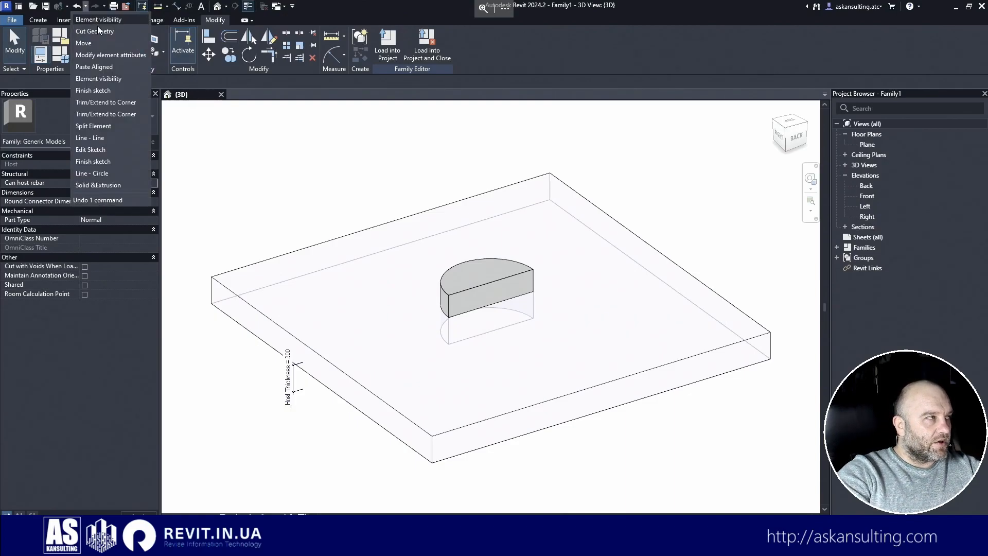
click(113, 184)
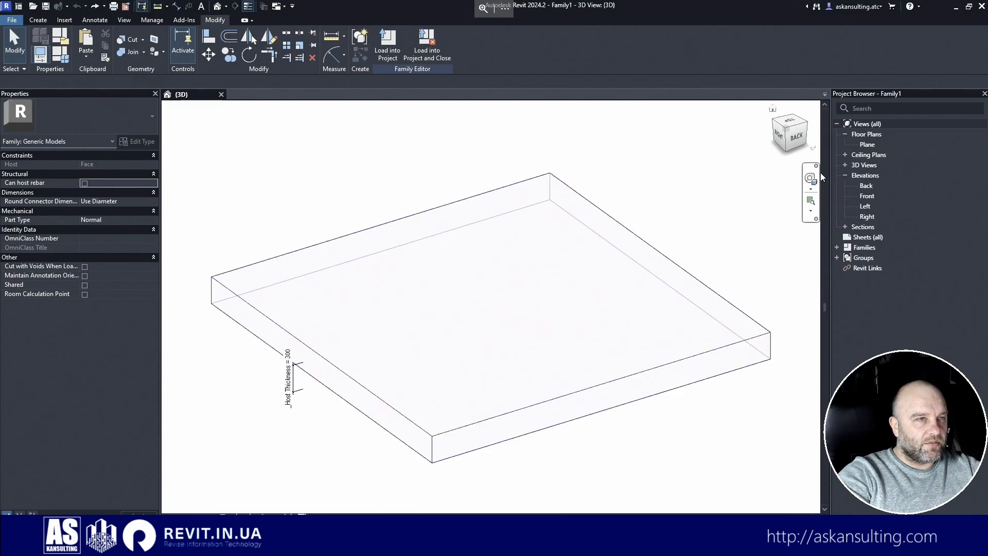
double_click(869, 144)
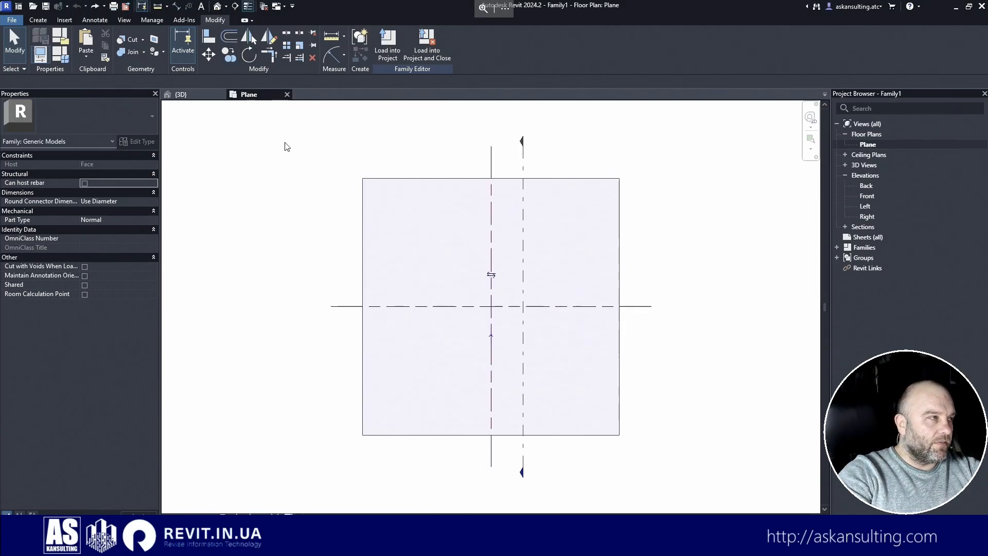
click(264, 6)
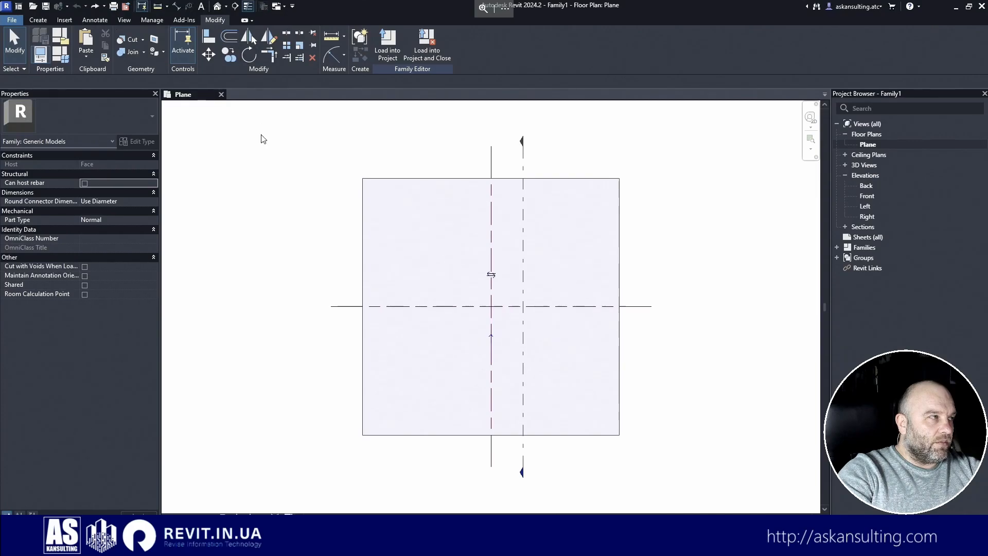
click(11, 19)
mouse_move(68, 63)
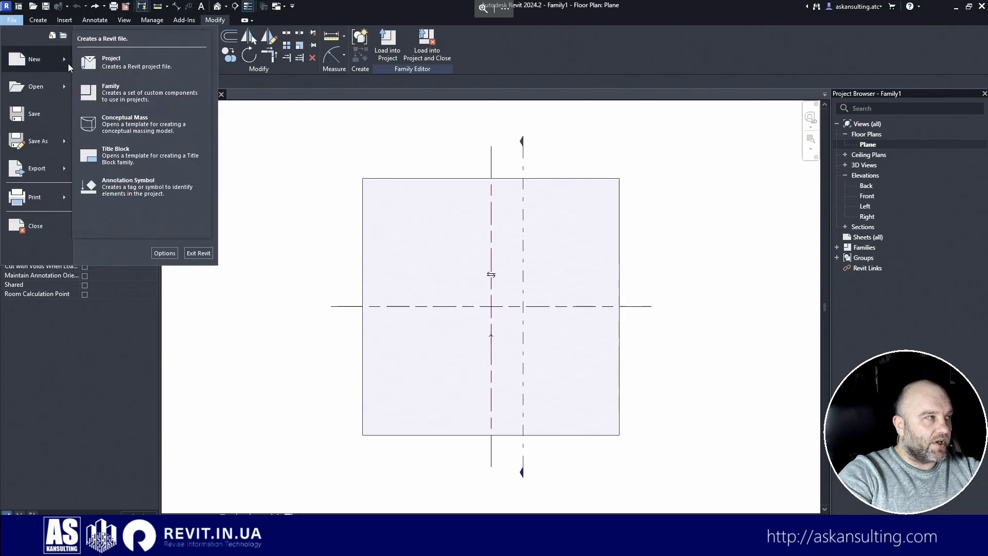
click(126, 66)
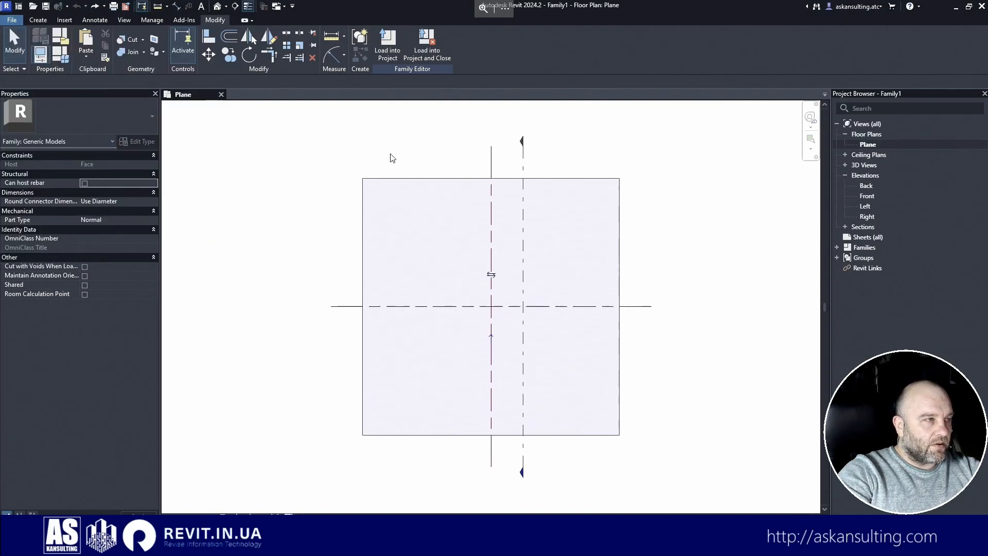
key(Escape)
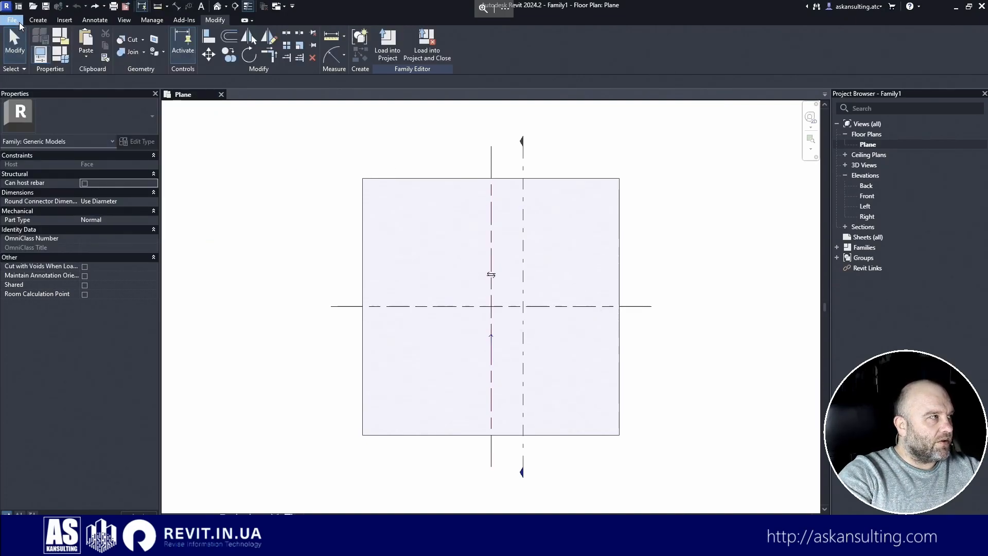
- Create a new family from the ASK 000 01000 Model.rft template
click(12, 20)
mouse_move(66, 59)
click(120, 103)
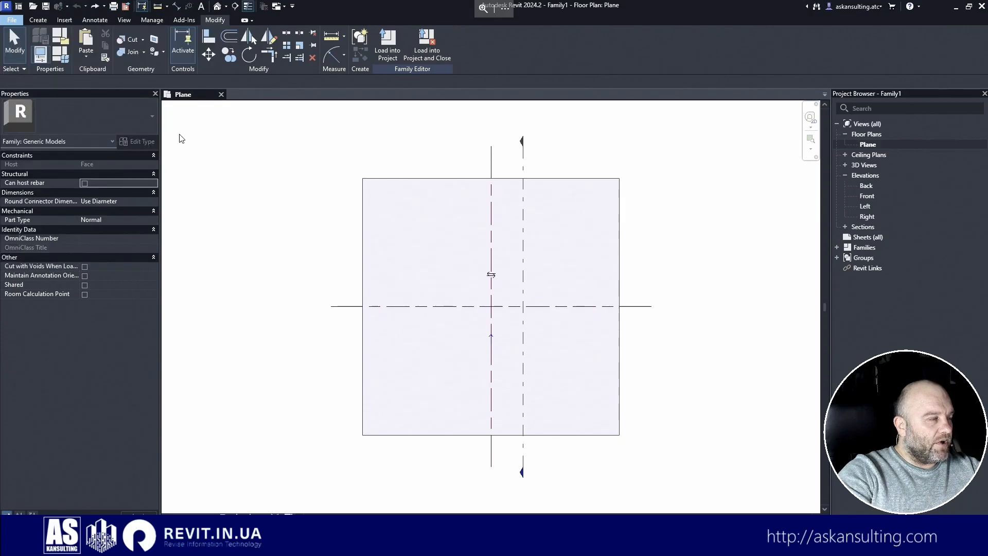
drag(598, 243, 601, 344)
click(423, 283)
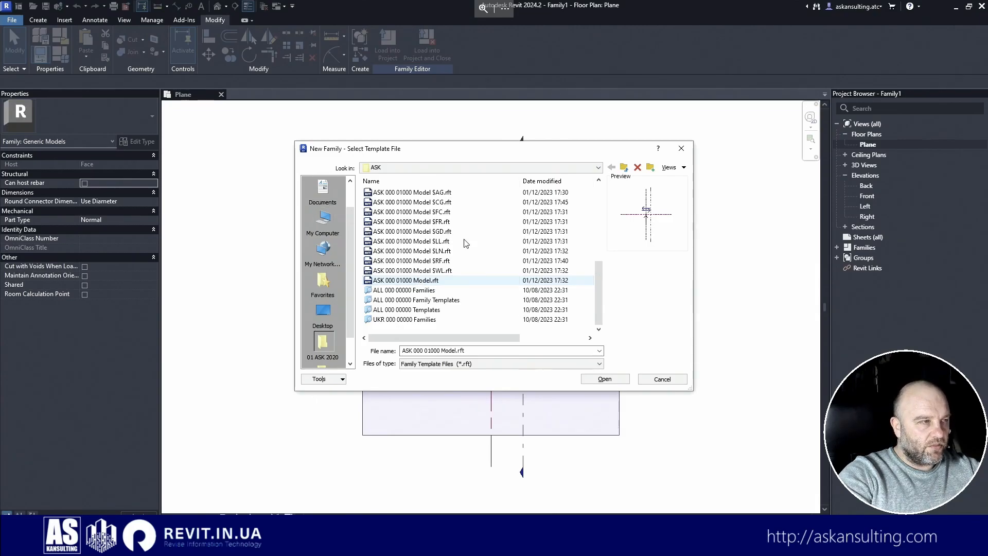
click(604, 379)
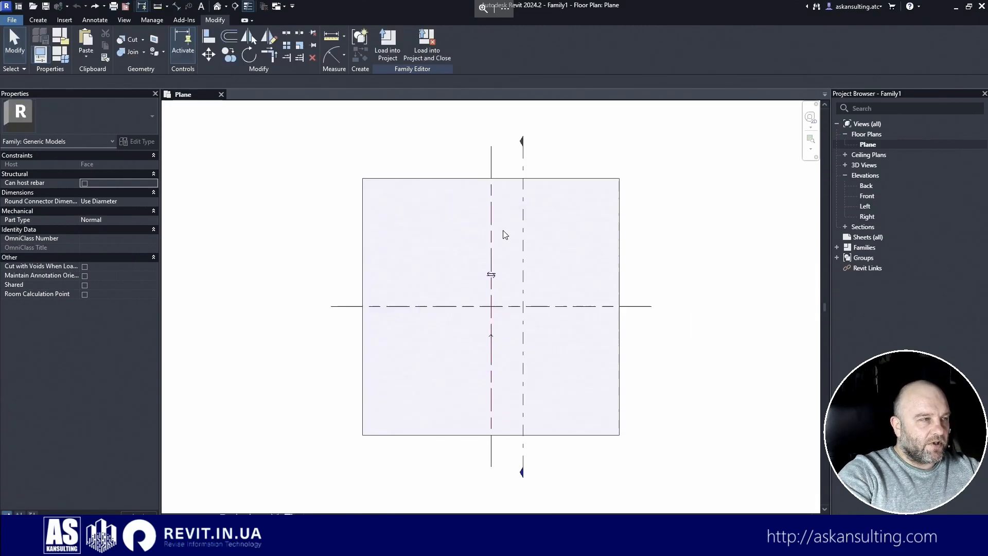
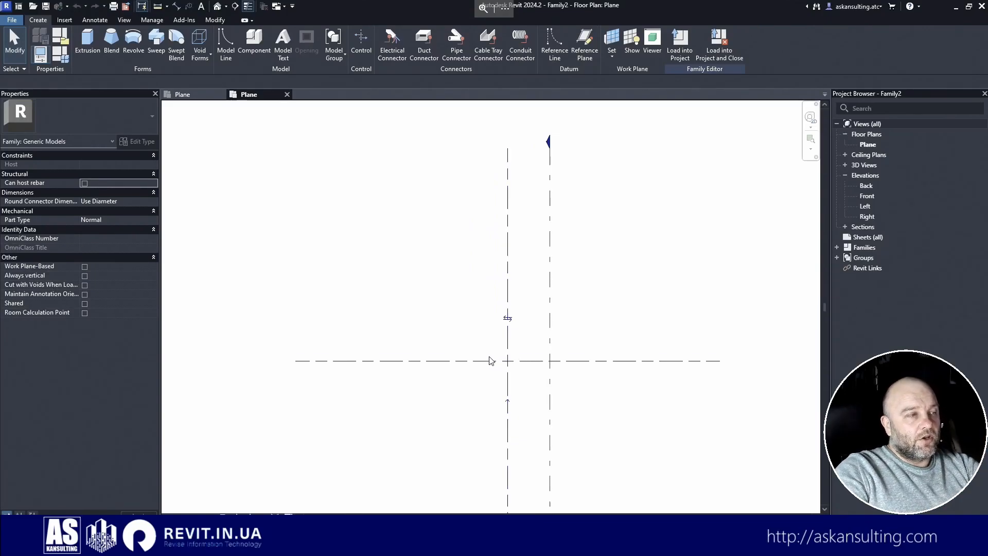
- In the Plane floor plan, move the vertical reference plane and the parallel section line up by 1500 mm
scroll(488, 221, down, 3)
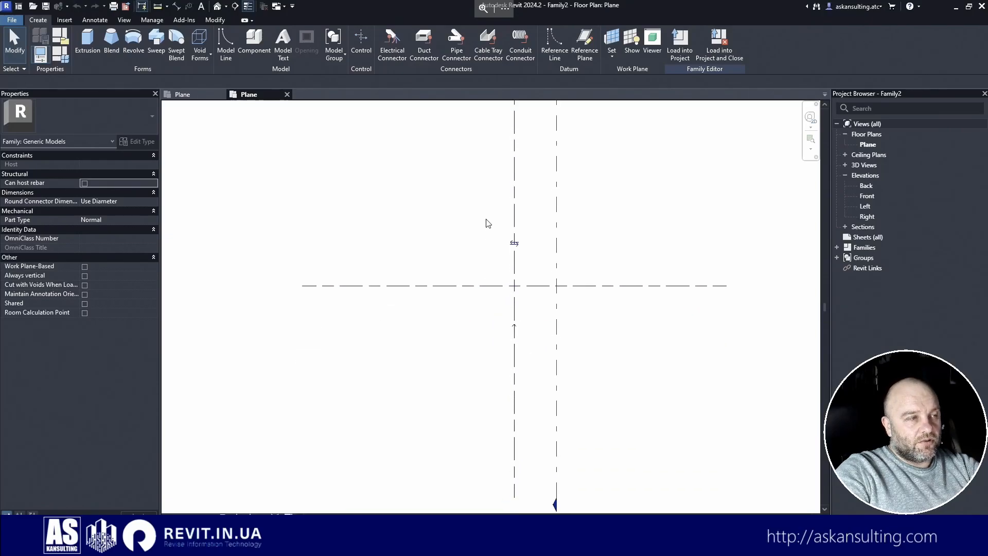
middle_drag(503, 253, 519, 296)
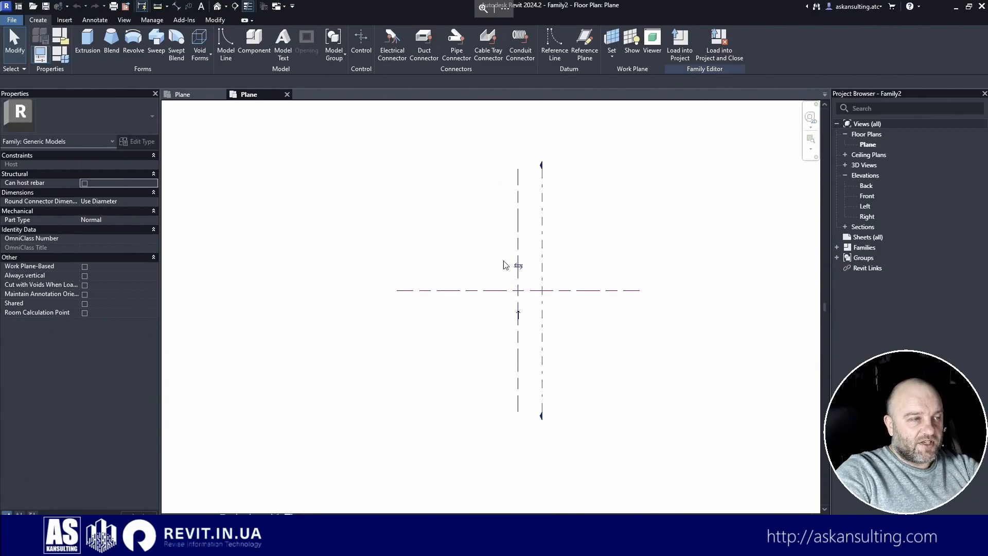
drag(574, 442, 395, 335)
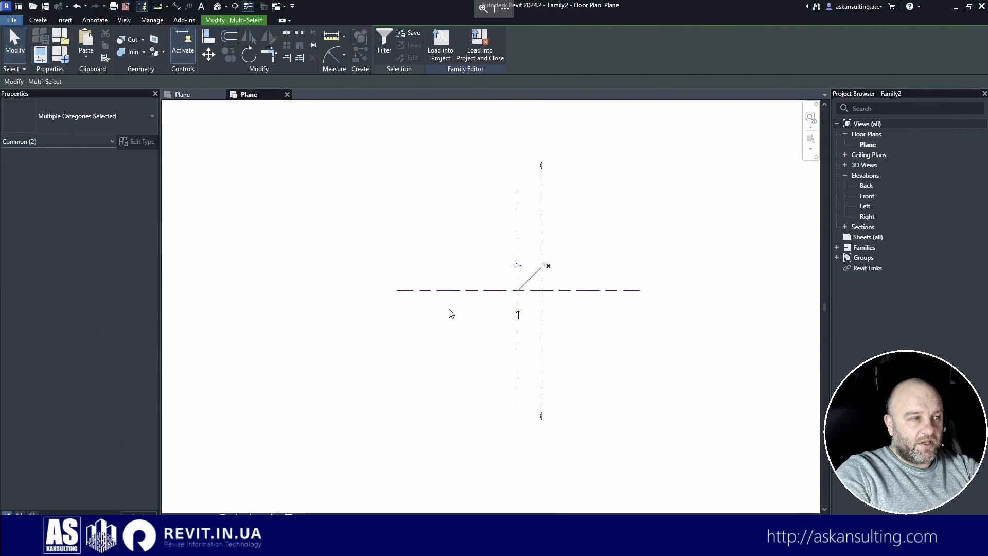
key(m)
key(v)
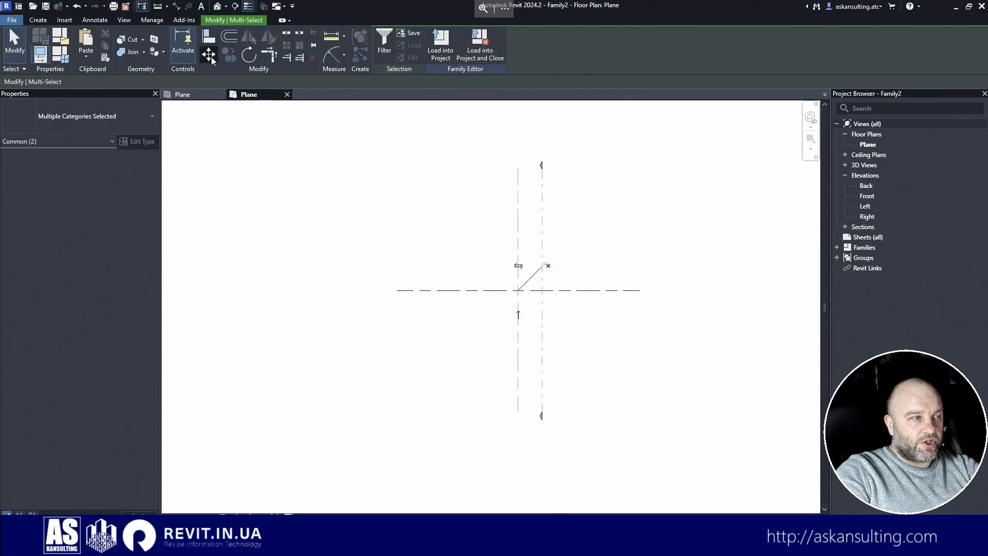
click(518, 412)
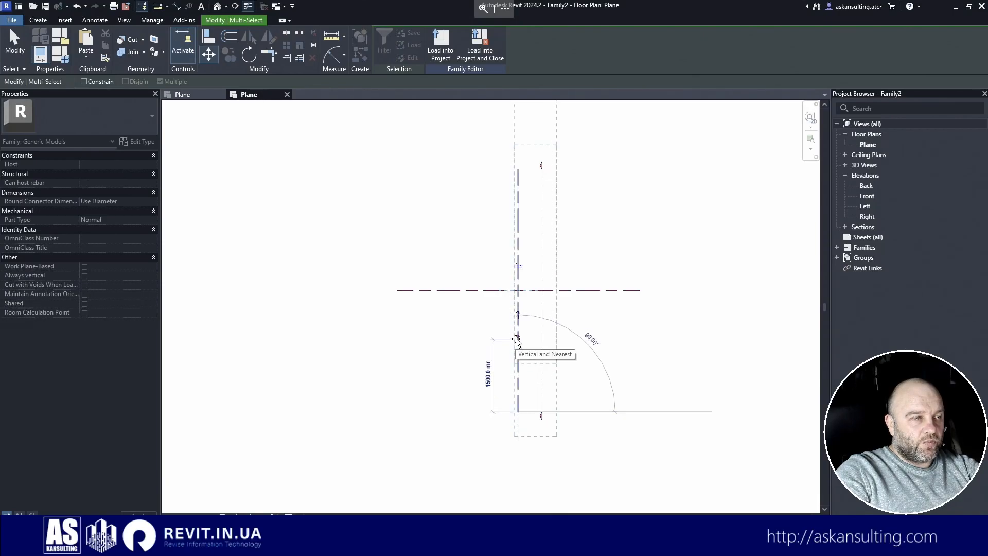
click(517, 340)
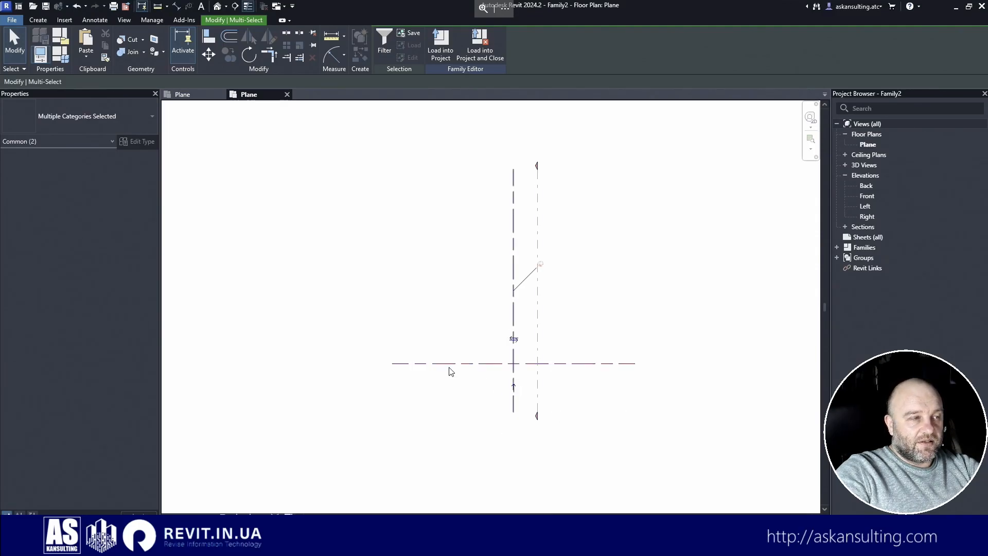
scroll(516, 435, up, 2)
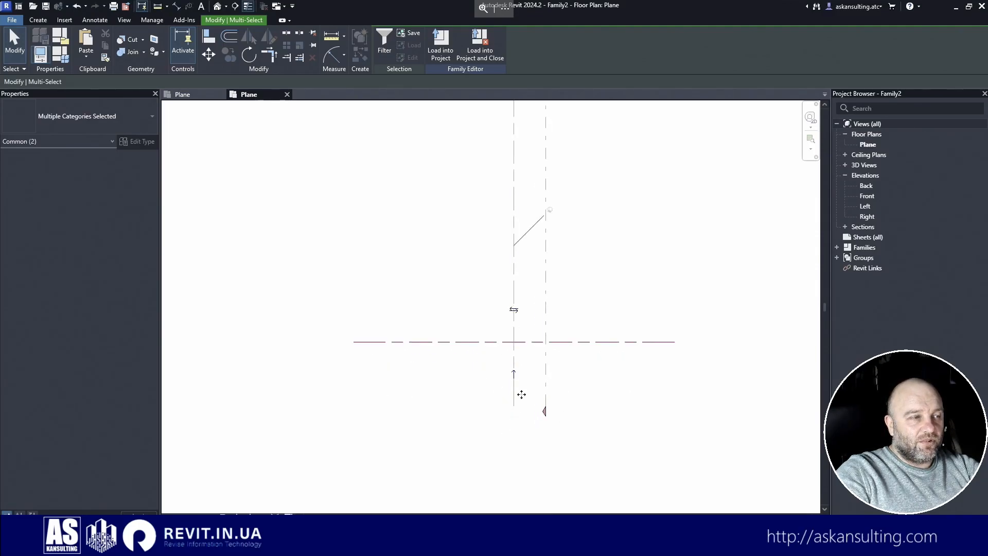
middle_drag(469, 282, 485, 350)
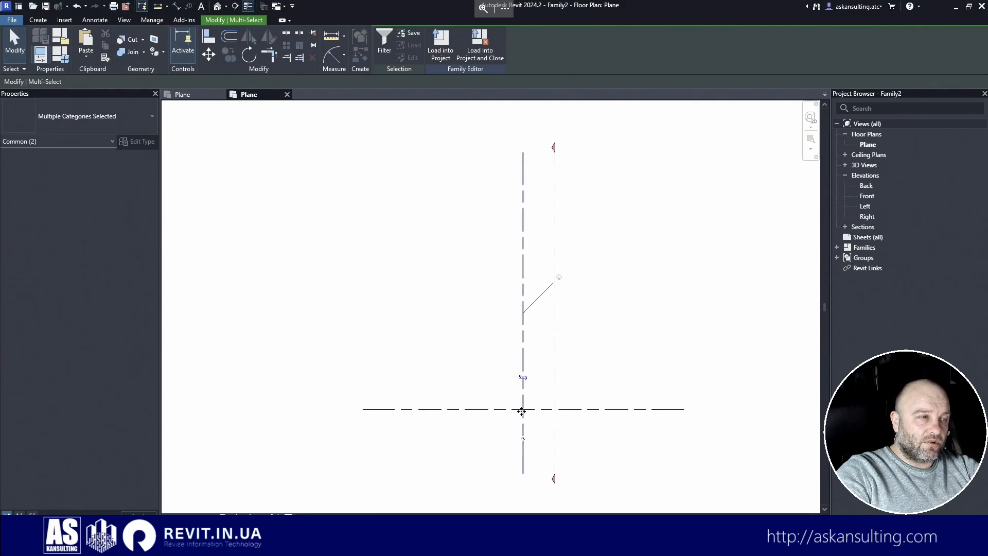
key(Delete)
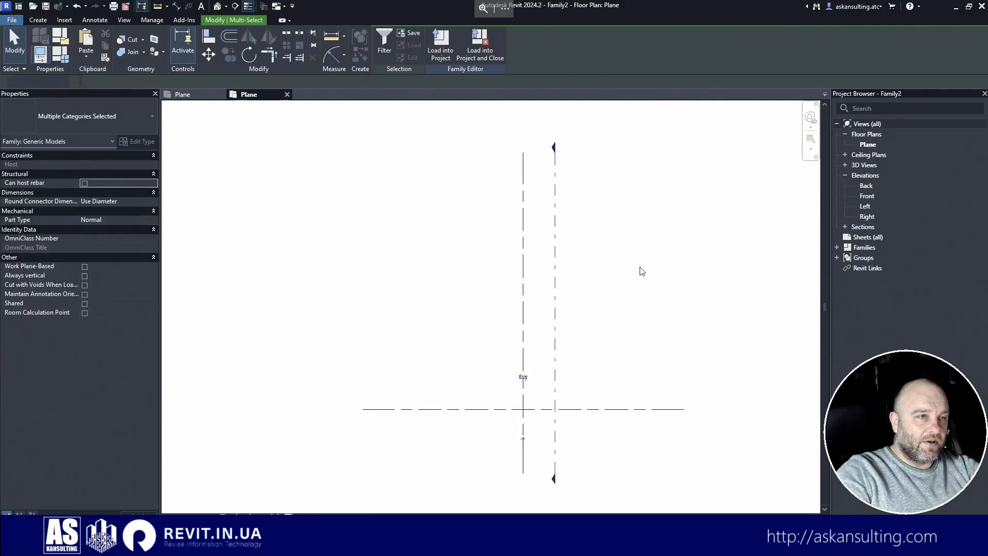
- In the Left elevation, move the level and its coincident reference plane 1500 mm to the left, and close that view
double_click(866, 206)
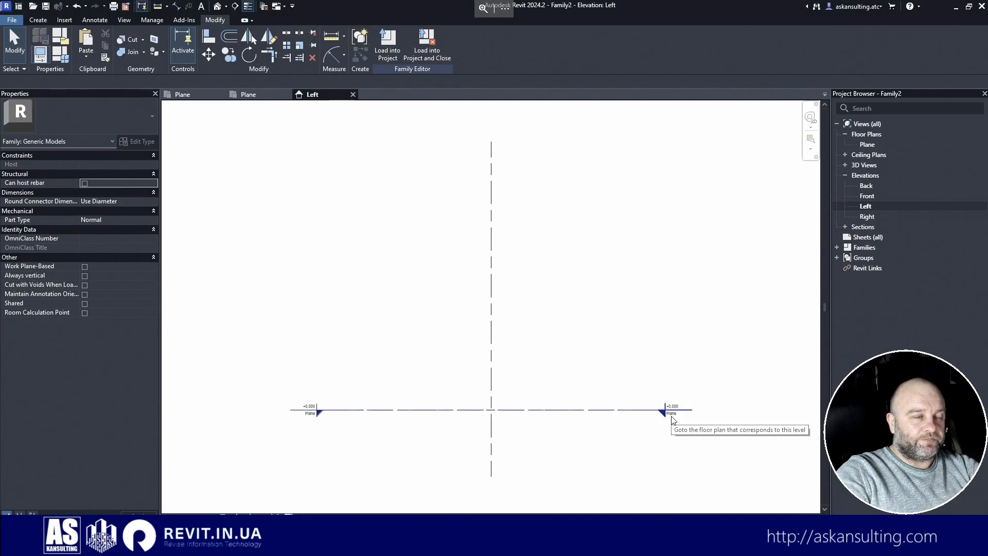
drag(721, 479, 570, 286)
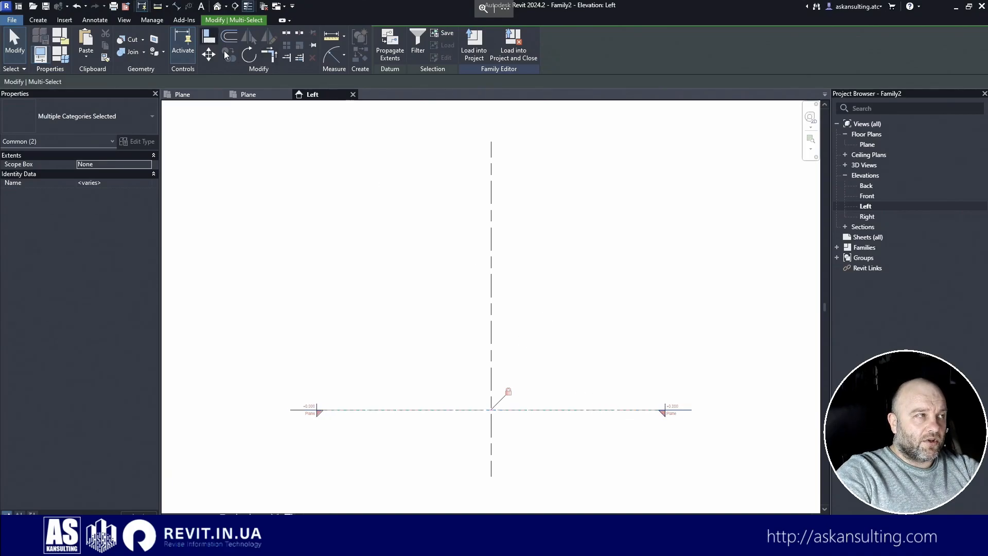
click(209, 54)
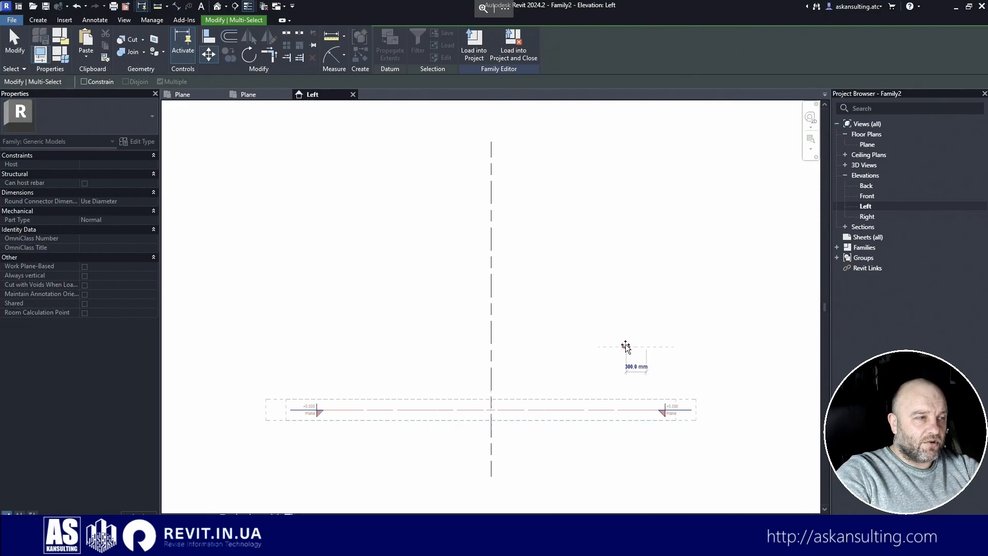
text(1500)
key(Return)
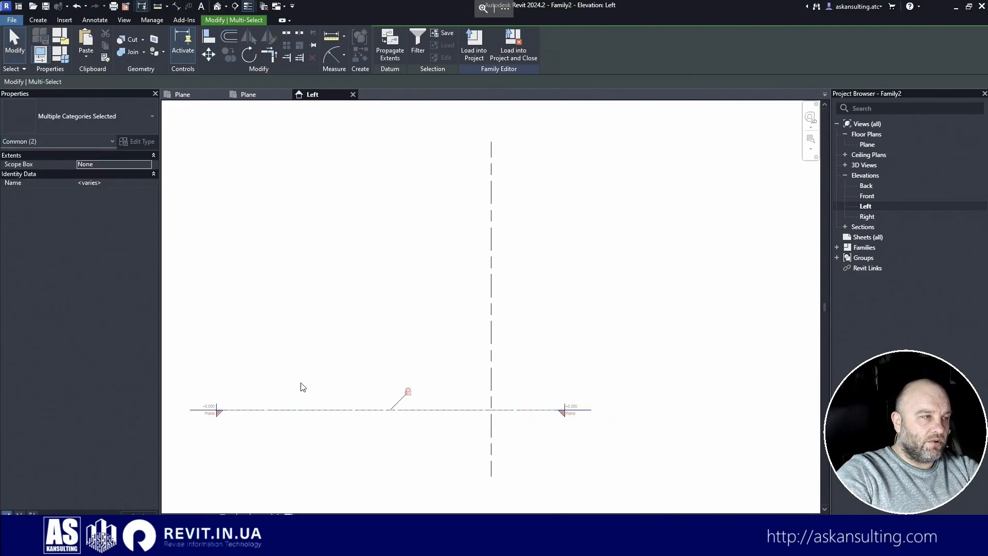
key(Escape)
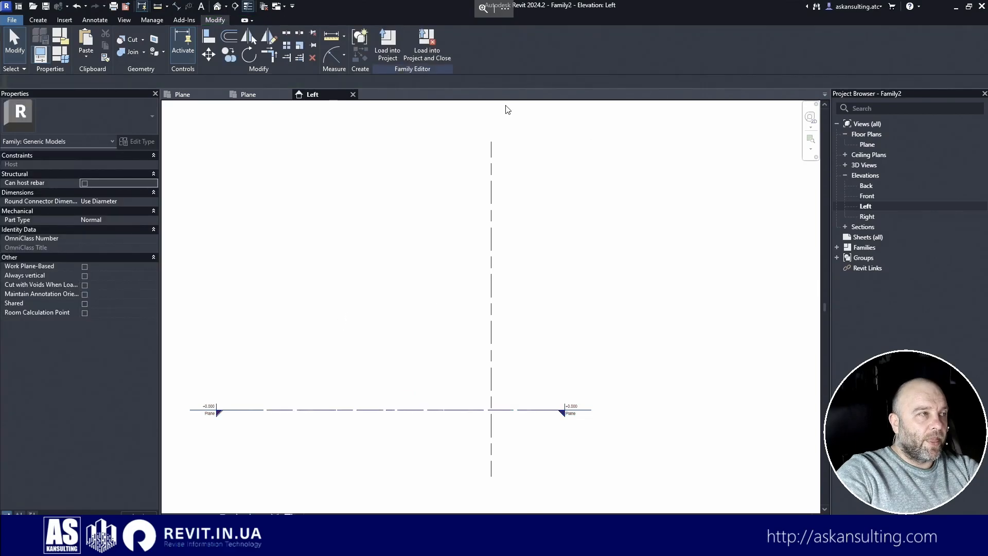
click(353, 95)
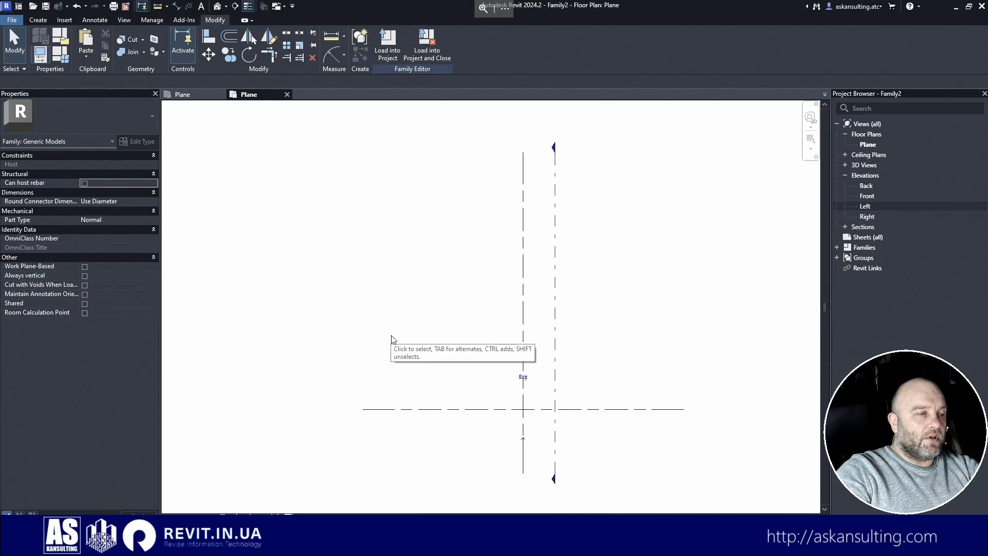
- Draw a vertical reference plane 700 mm left of the centre plane, spanning the same length
click(38, 19)
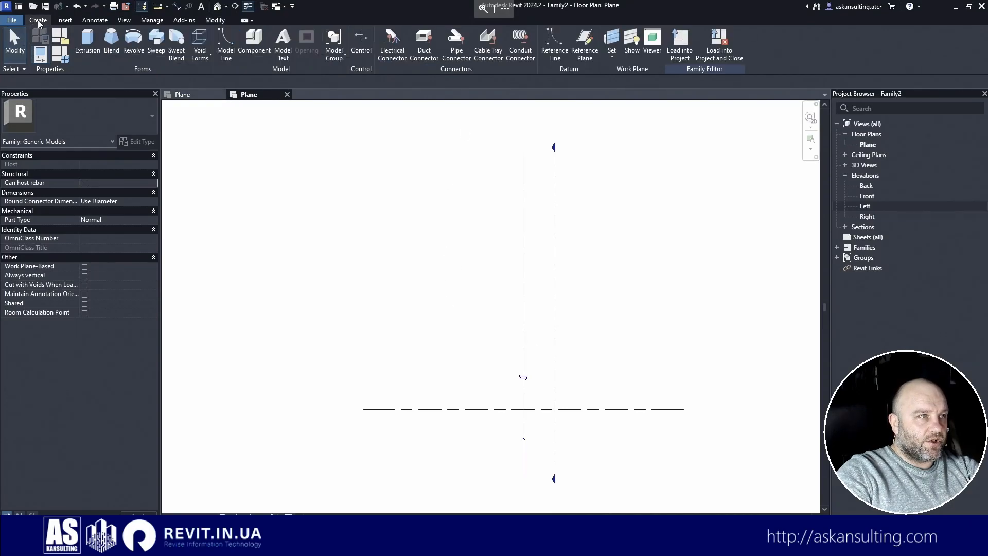
click(585, 51)
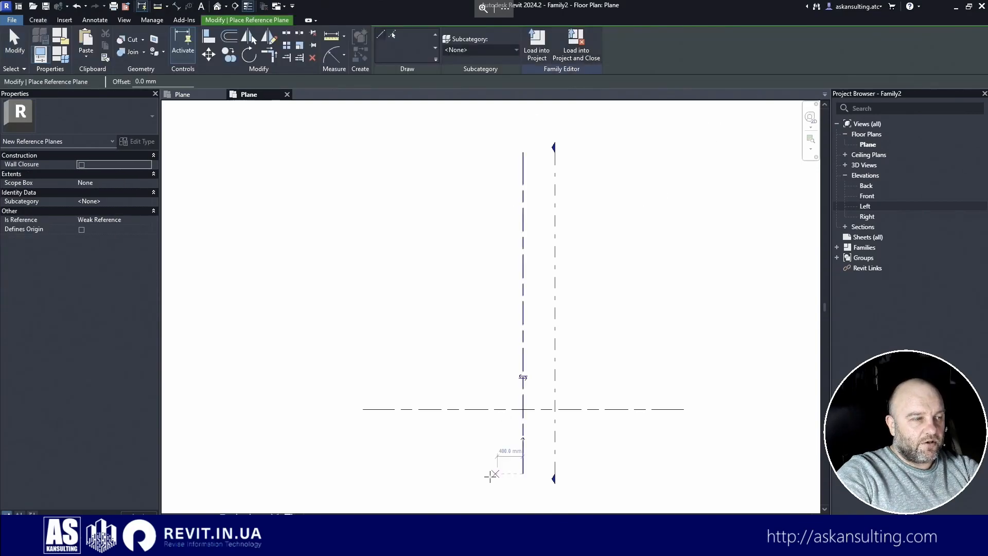
click(479, 473)
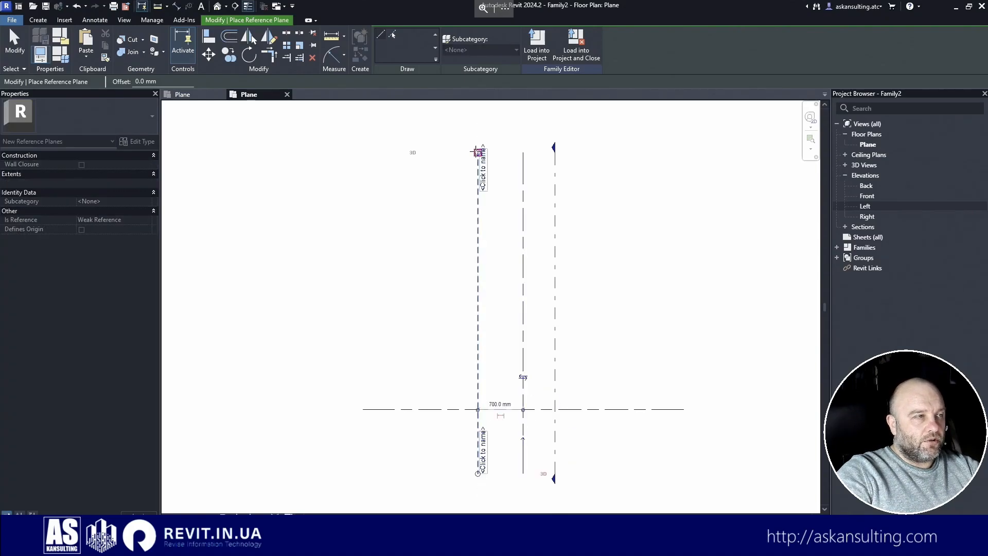
click(477, 151)
key(Escape)
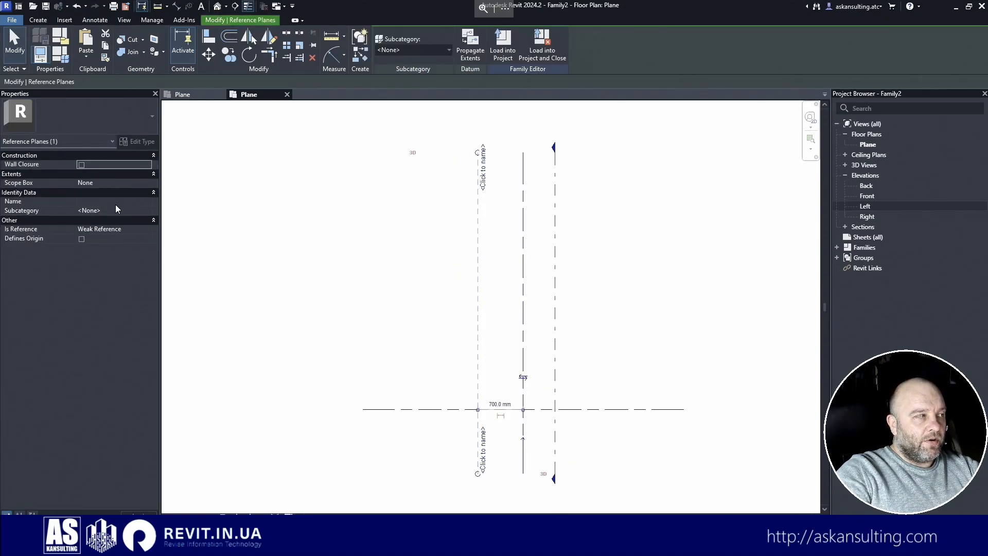
- Assign the new reference plane to subcategory ASK Sides, name it ASK Side LT, and set Is Reference to Left
click(147, 212)
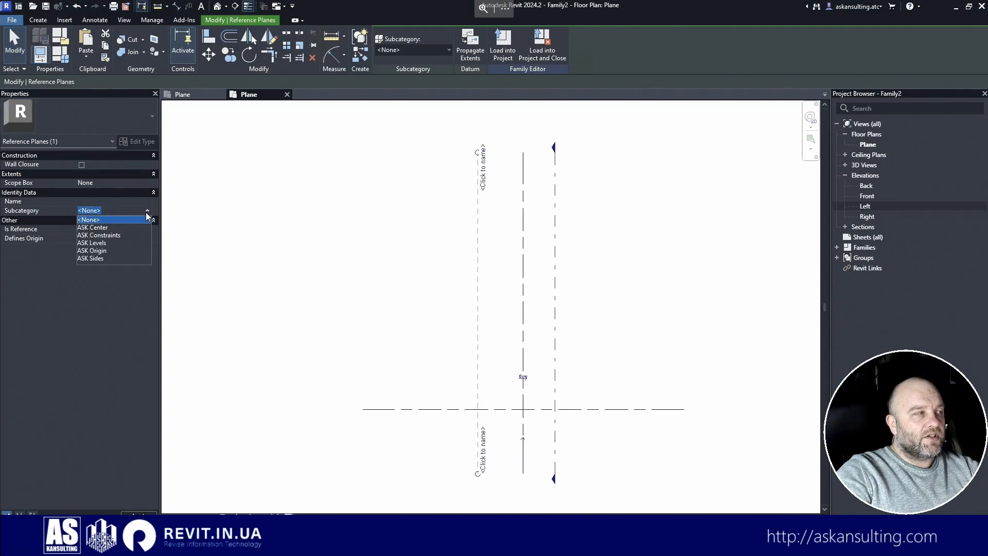
click(93, 258)
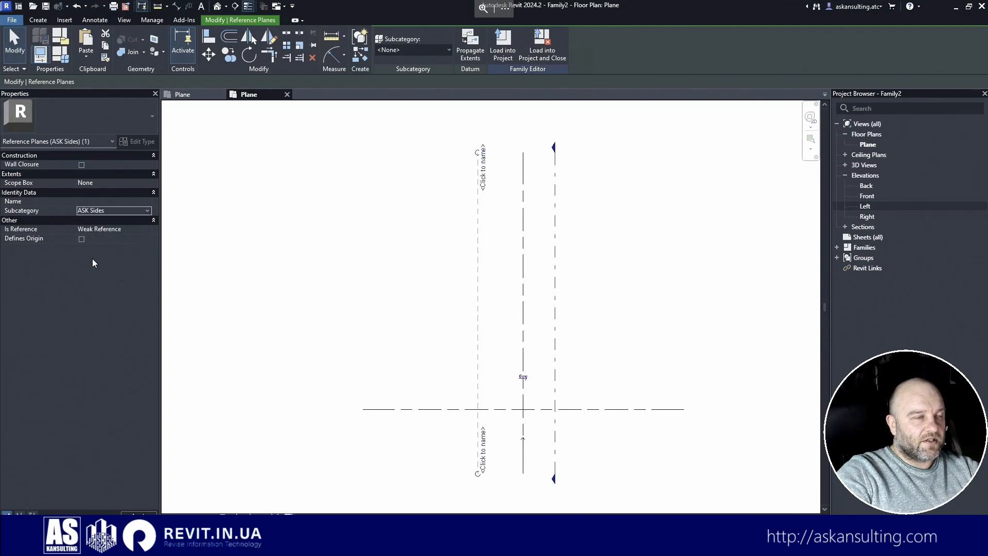
click(109, 202)
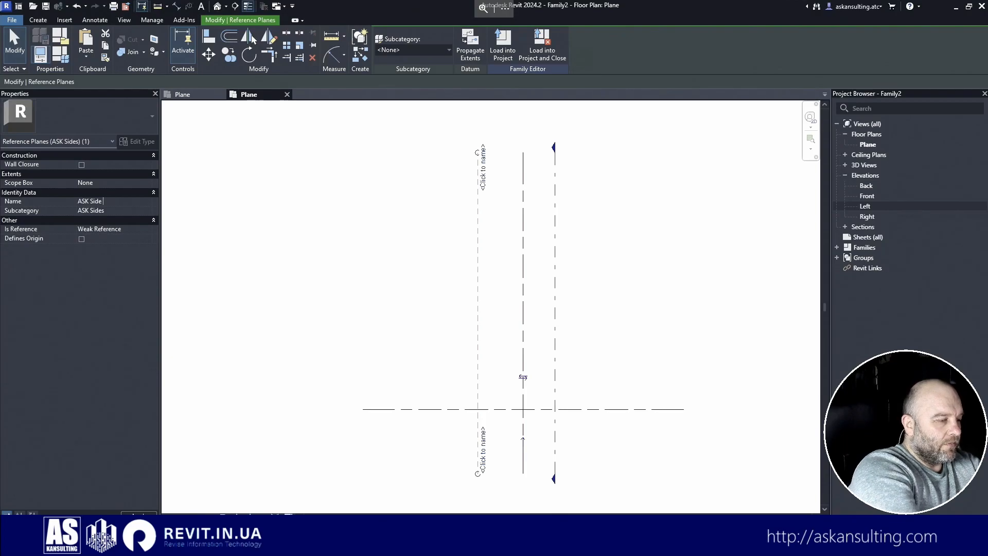
click(150, 229)
click(94, 262)
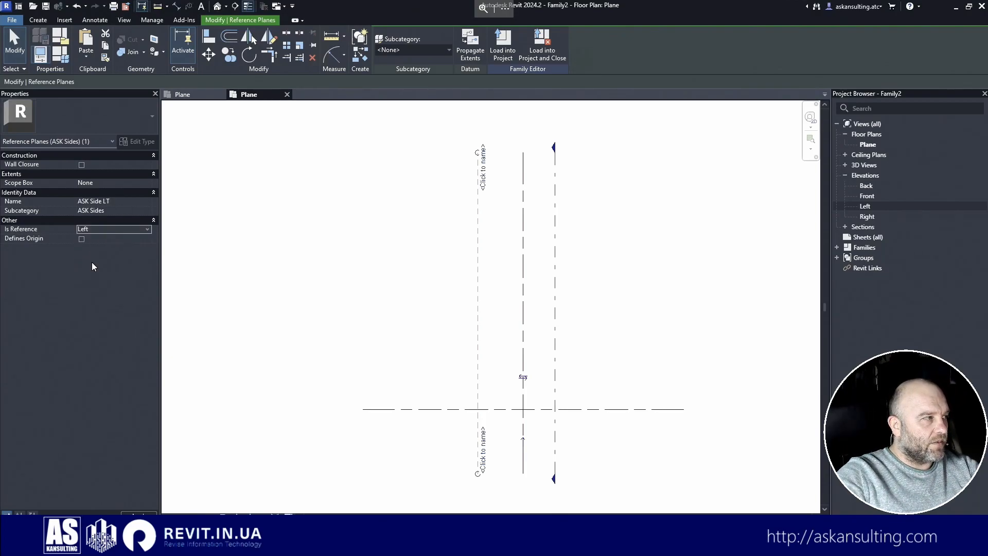
click(391, 271)
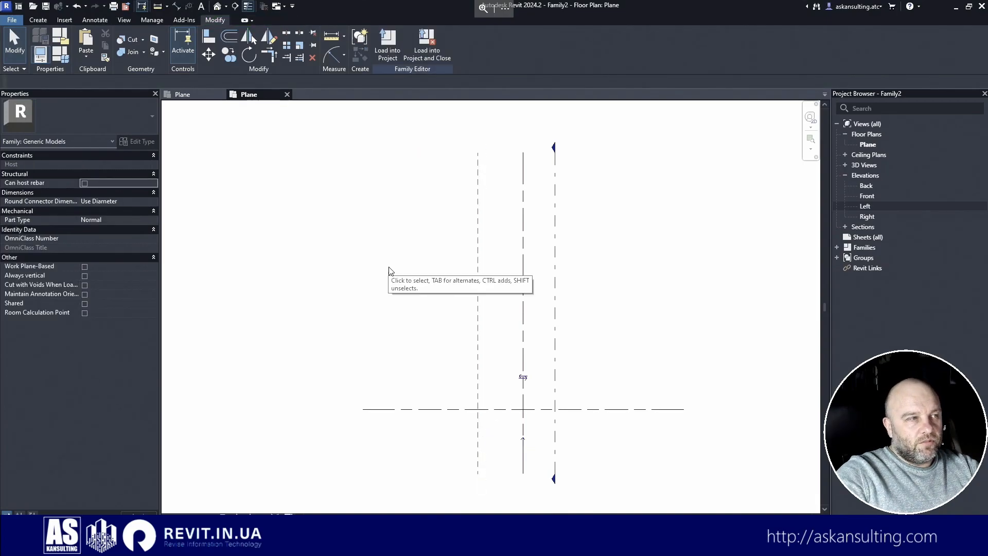
- Scale the ASK Side LT plane about its midpoint in the floor plan so its half-length is 2400 mm
click(479, 322)
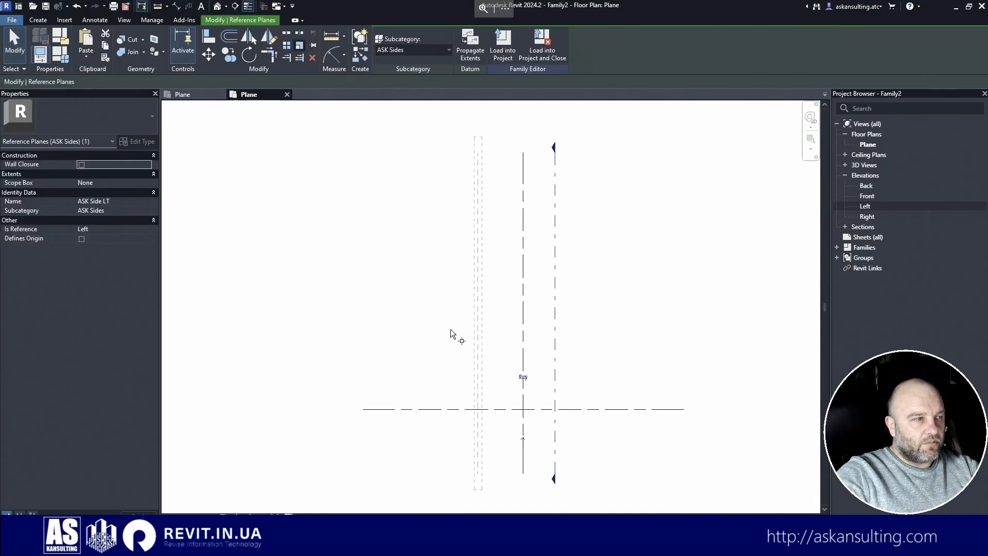
key(r)
key(e)
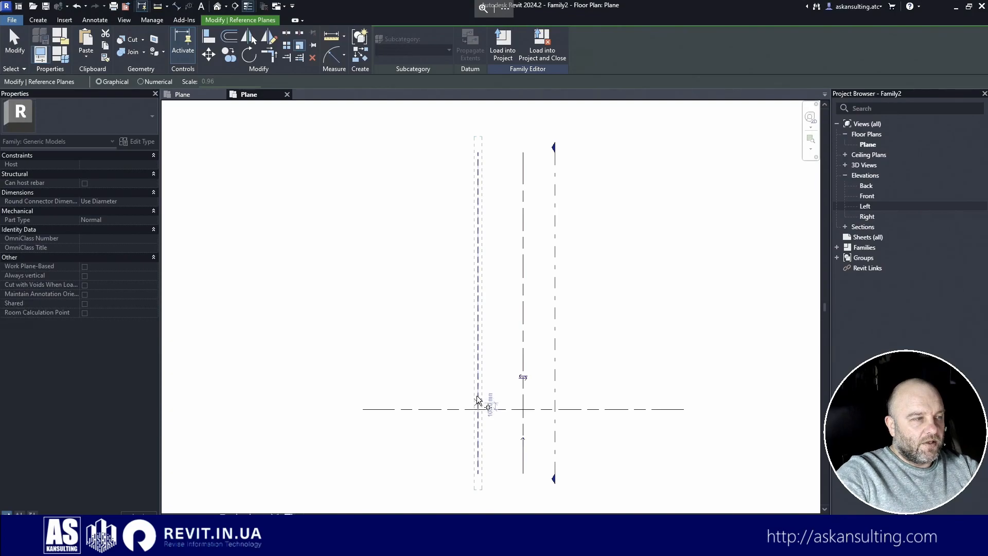
click(478, 315)
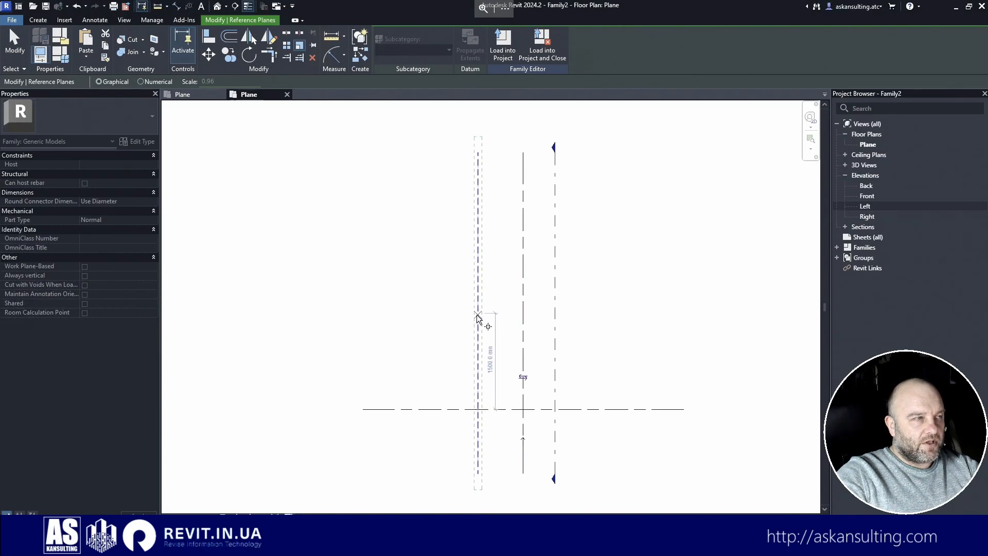
click(478, 153)
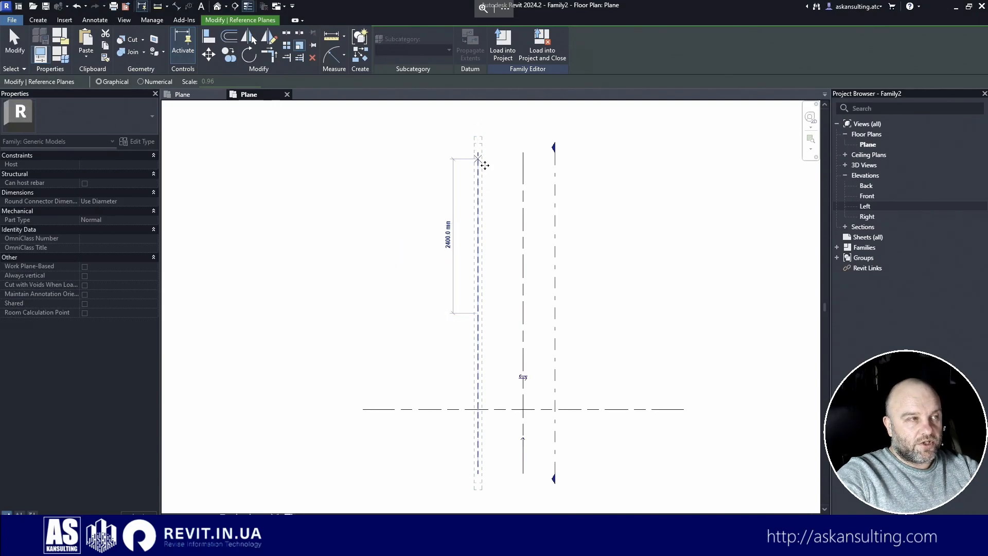
click(481, 162)
key(Escape)
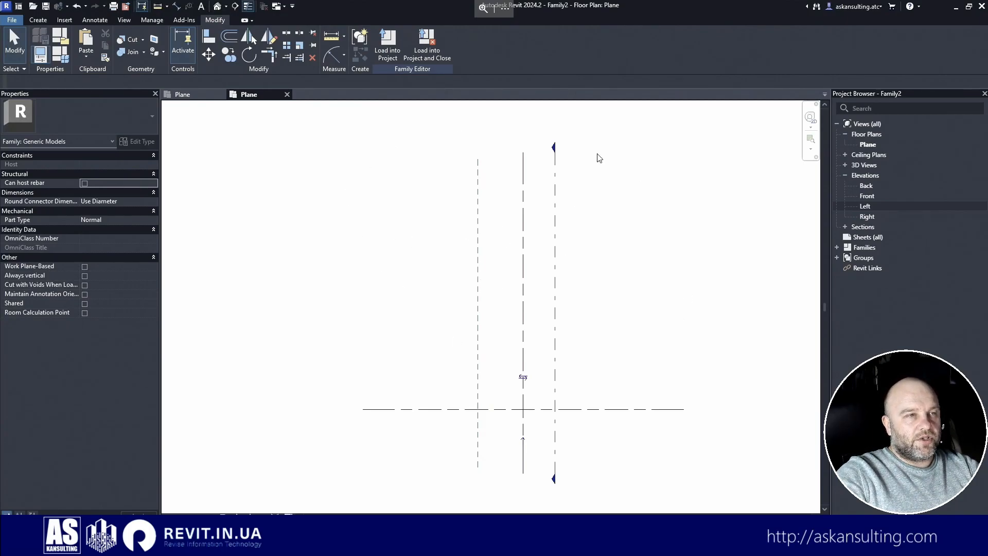
- In the Front elevation, stretch both ends of the ASK Side LT plane level with the ends of the vertical centre plane
click(866, 196)
double_click(866, 197)
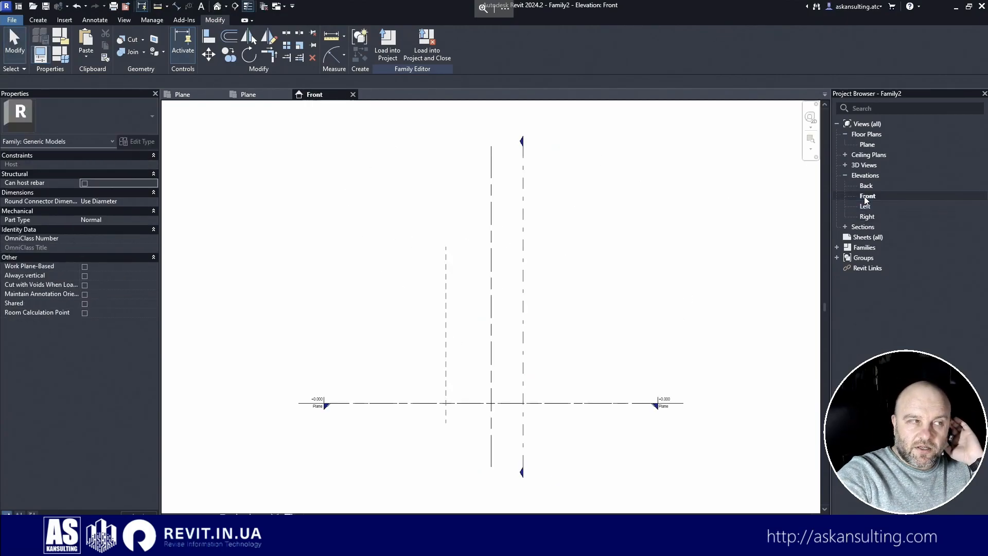
click(446, 335)
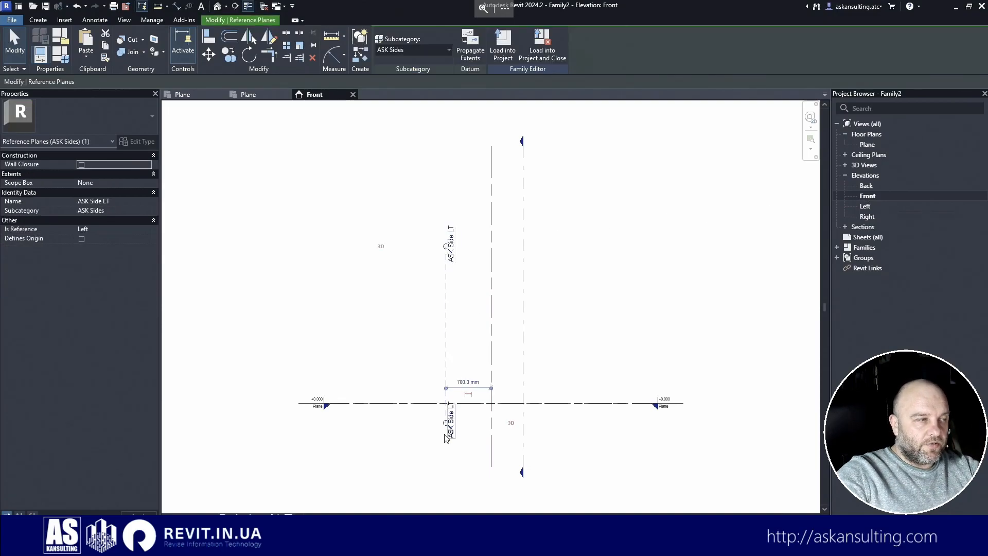
drag(459, 164, 451, 146)
drag(447, 429, 447, 471)
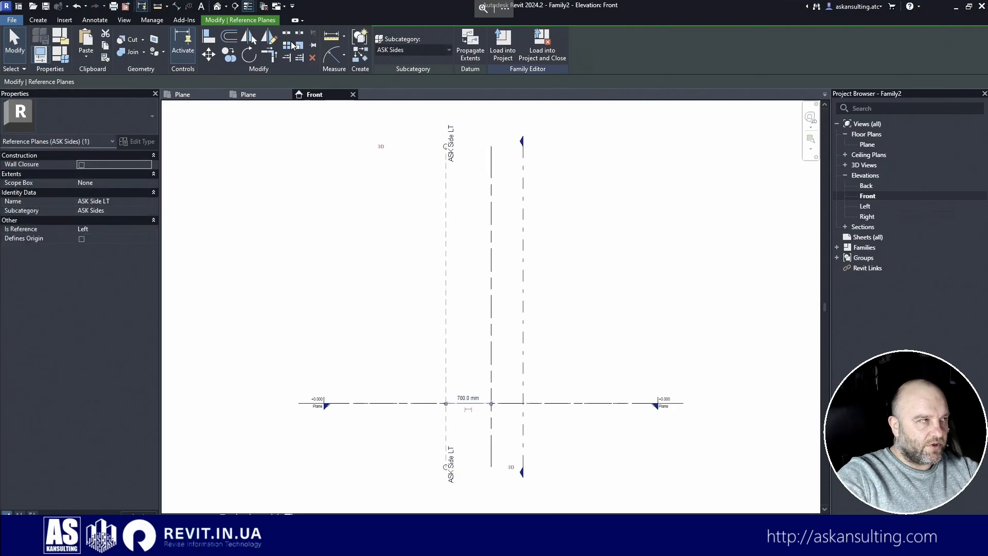
- Scale the ASK Side LT plane down slightly about its midpoint, 1500 mm above the level
click(301, 44)
text(1500)
key(Return)
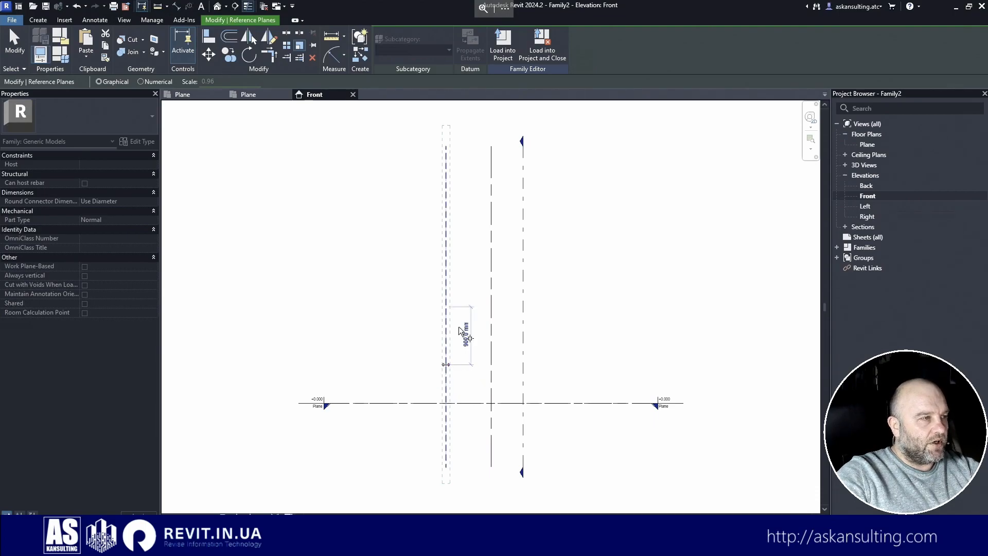
click(448, 155)
key(Escape)
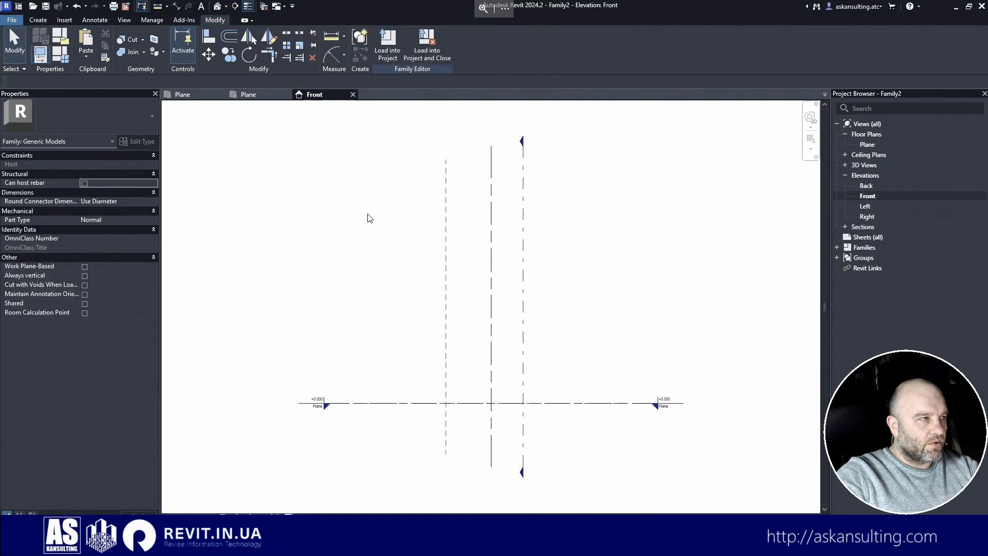
- Return to the floor plan and mirror a copy of the ASK Side LT plane across the vertical centre plane
click(353, 94)
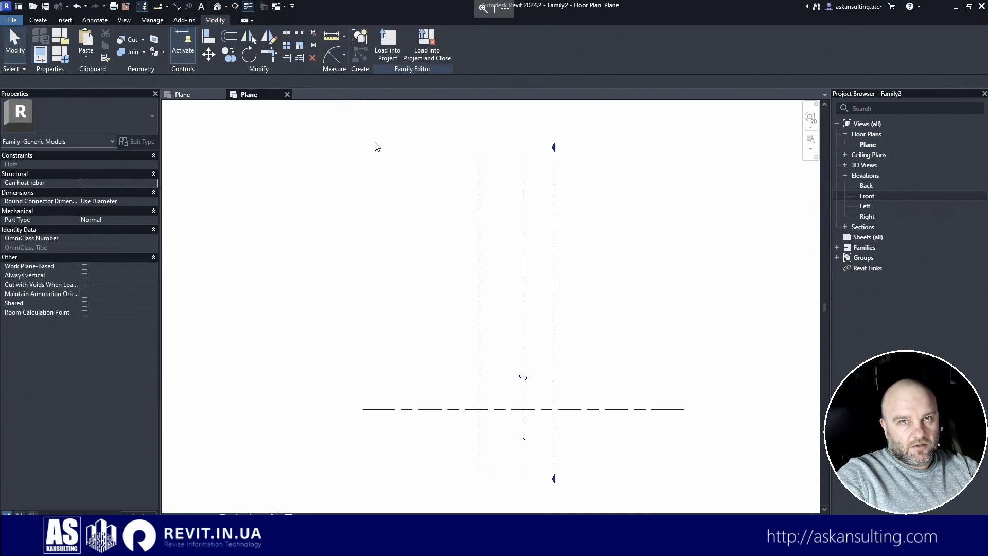
middle_drag(400, 225, 380, 232)
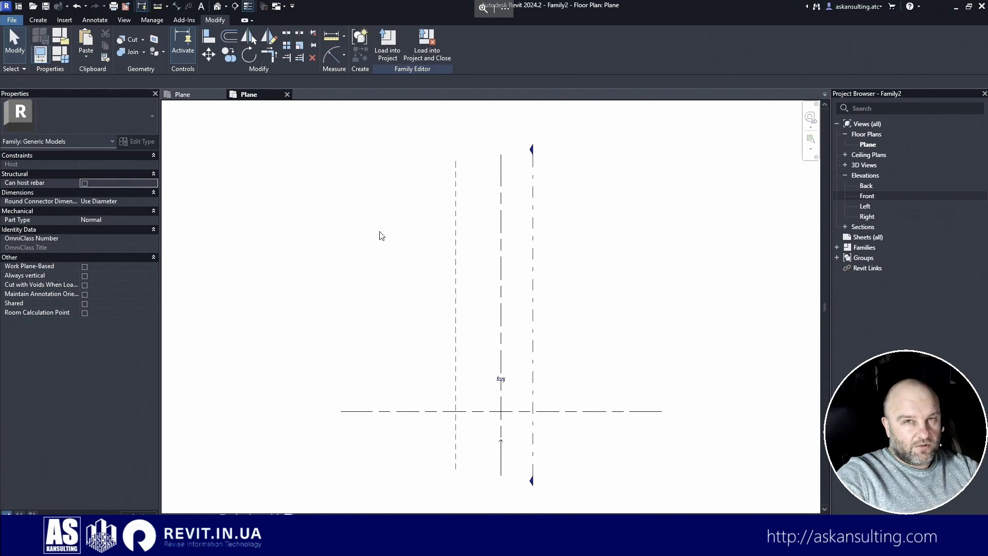
click(456, 260)
click(250, 39)
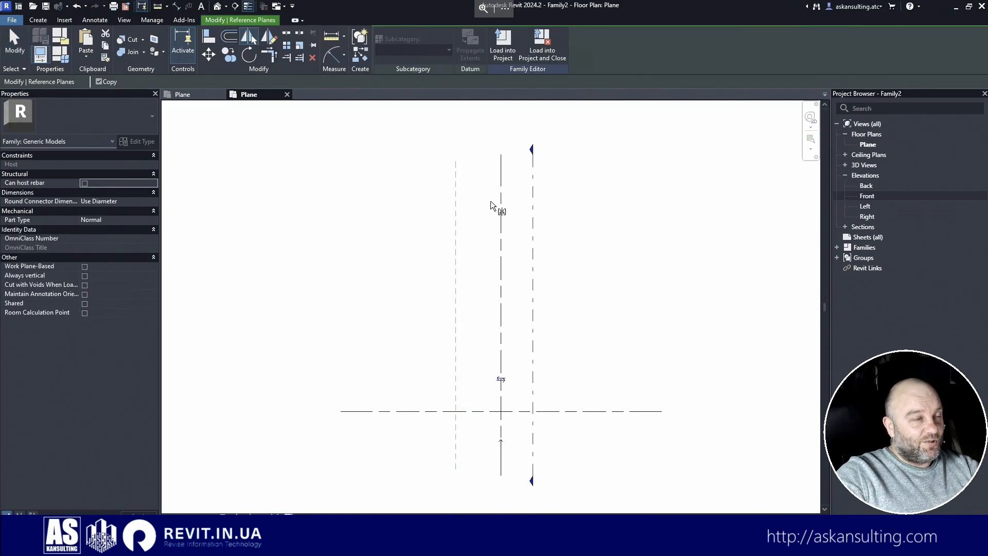
click(501, 268)
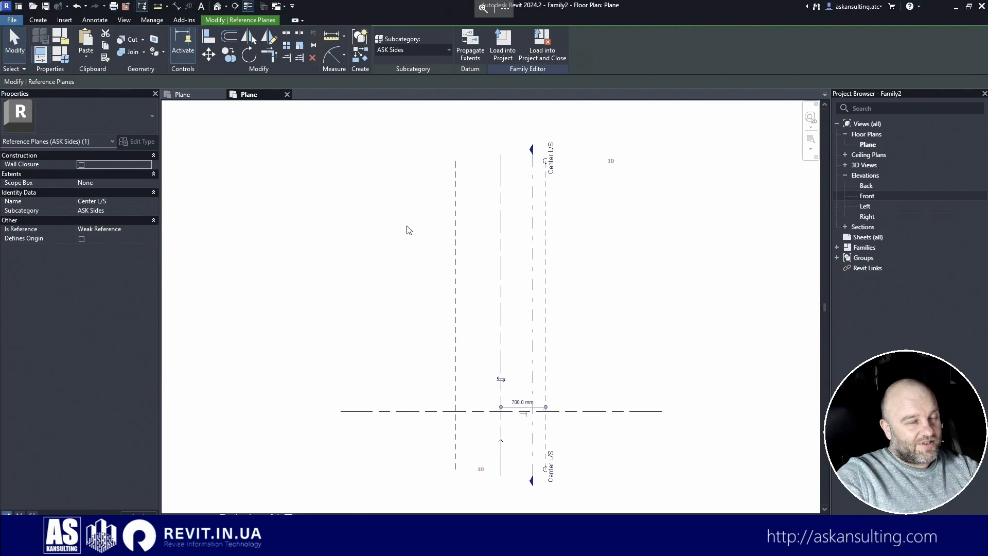
click(479, 247)
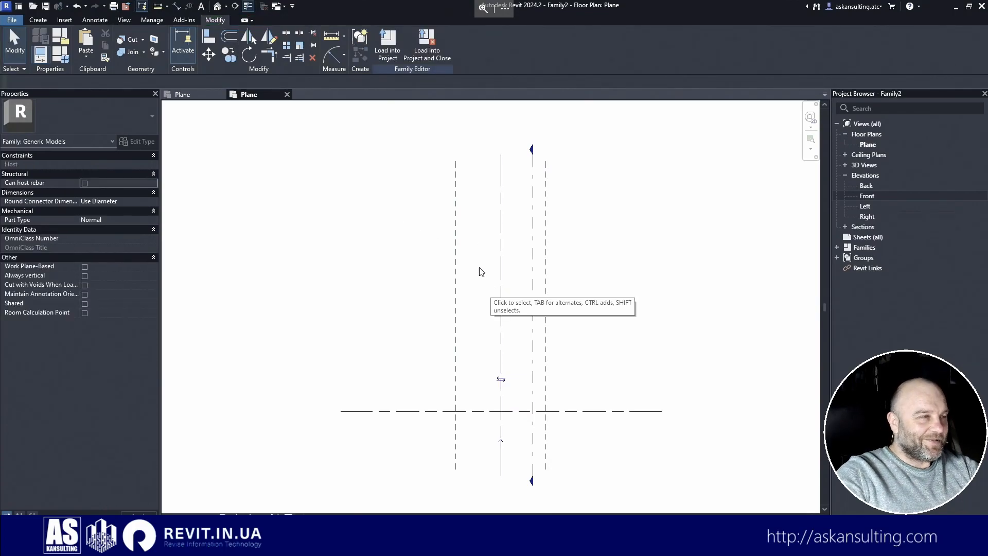
mouse_move(424, 298)
middle_down()
mouse_move(415, 249)
mouse_move(418, 294)
middle_up()
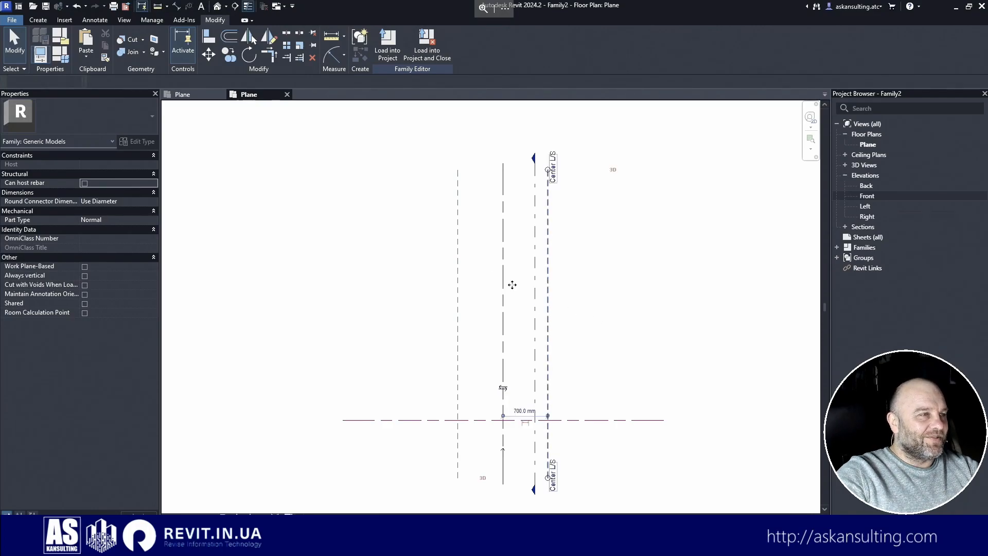
- Name the mirrored reference plane ASK Side RT, reusing the ASK Side LT name's prefix, and set Is Reference to Right
click(548, 323)
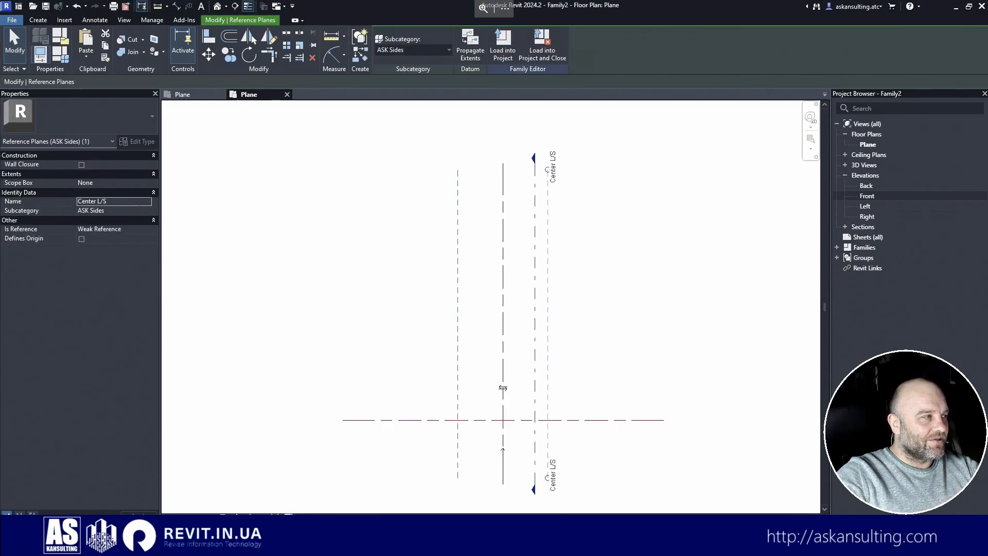
click(459, 328)
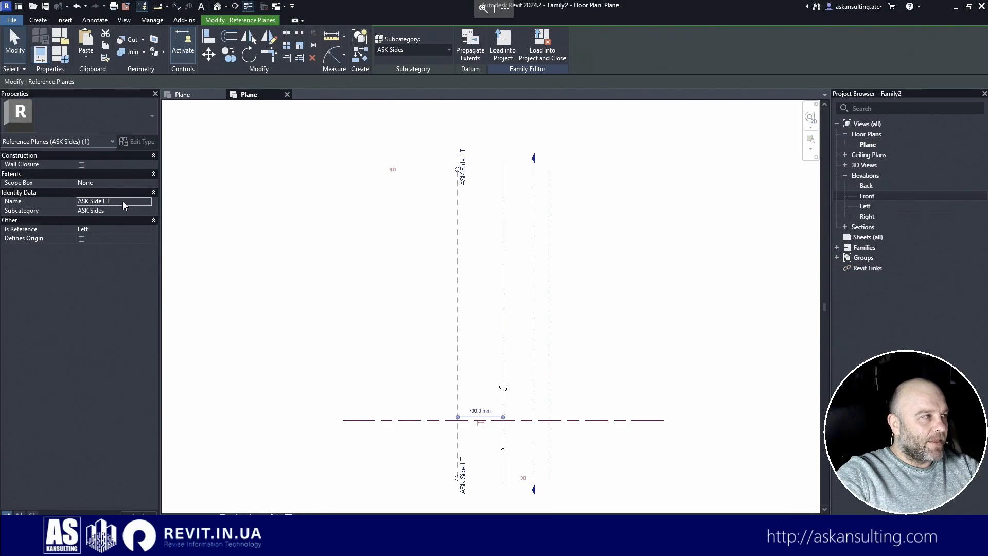
click(84, 201)
drag(102, 202, 43, 196)
key(ctrl+c)
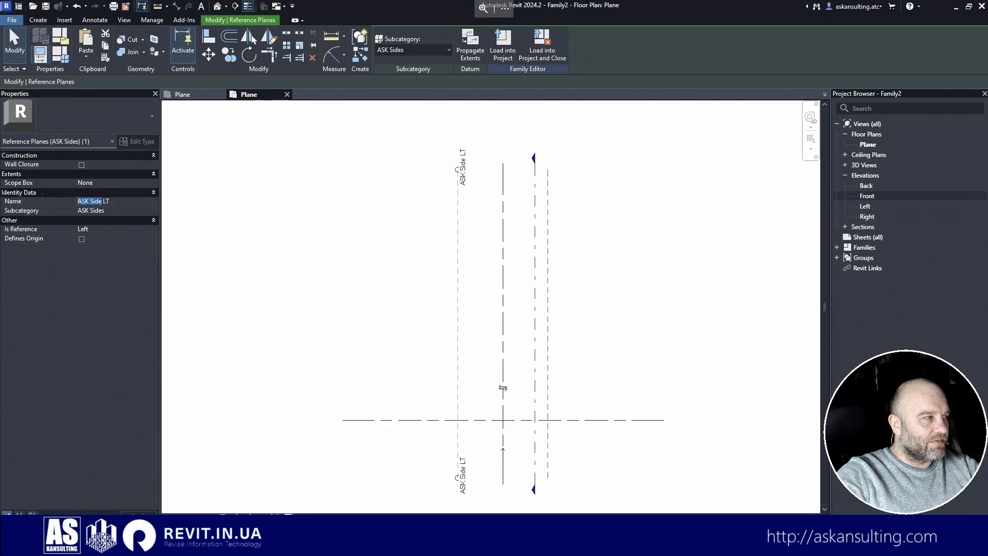
click(548, 276)
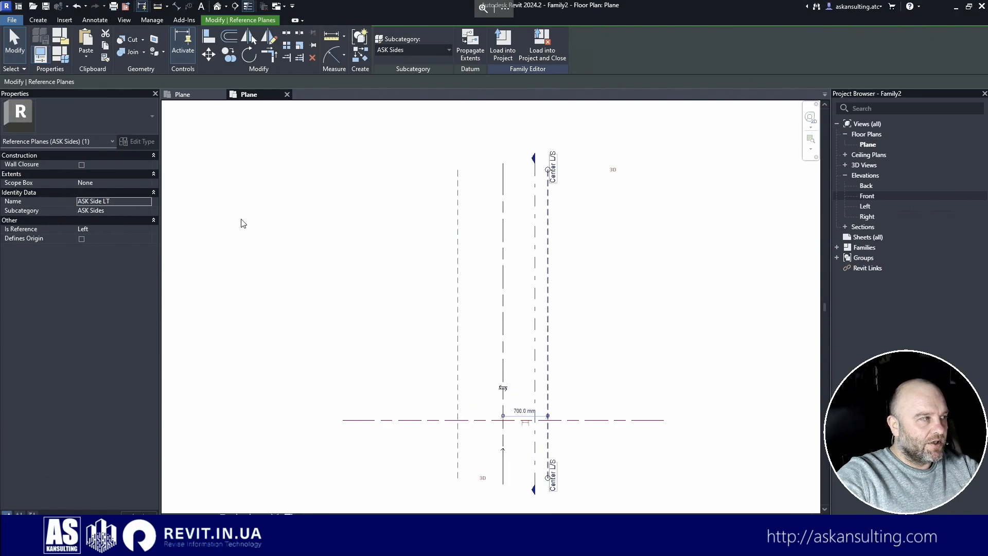
key(ctrl+v)
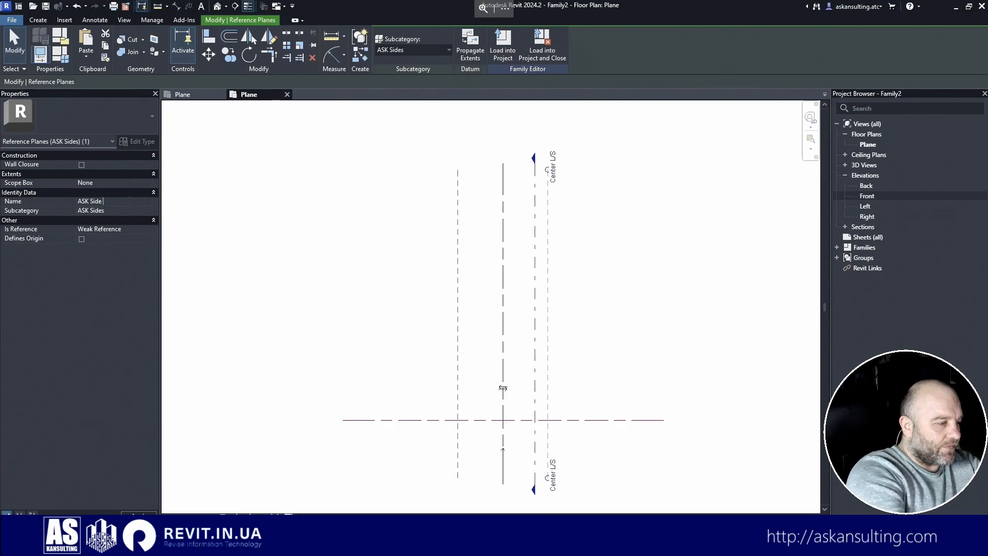
click(146, 228)
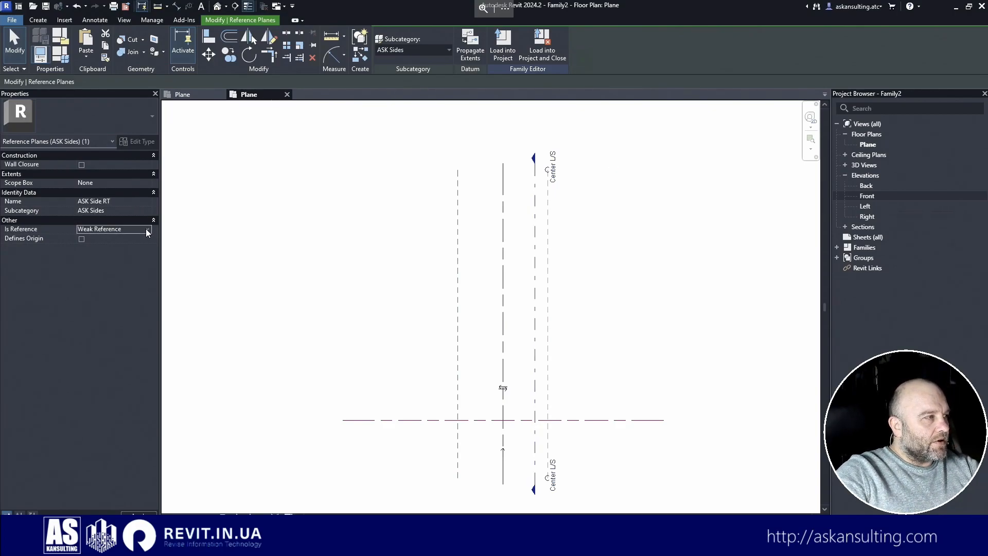
click(147, 229)
click(89, 271)
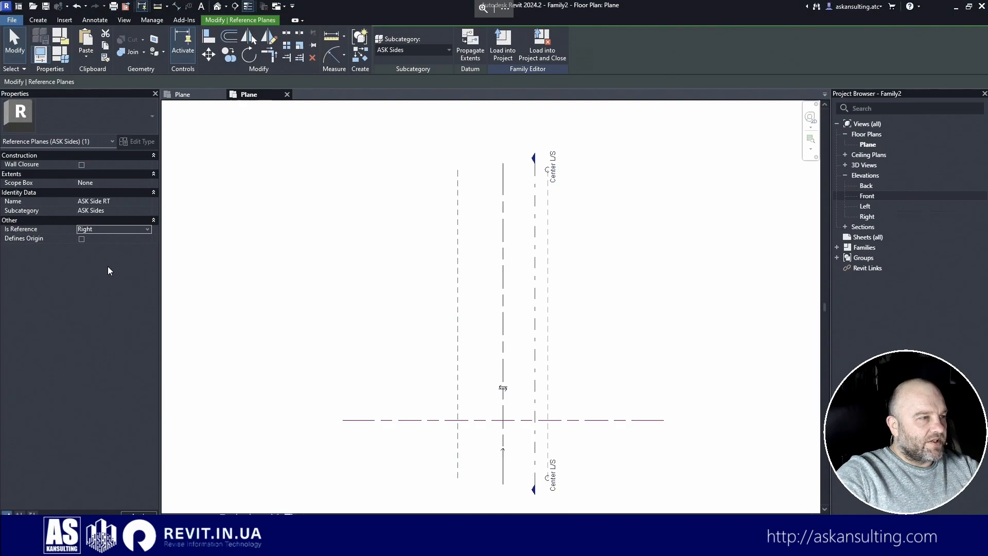
click(350, 335)
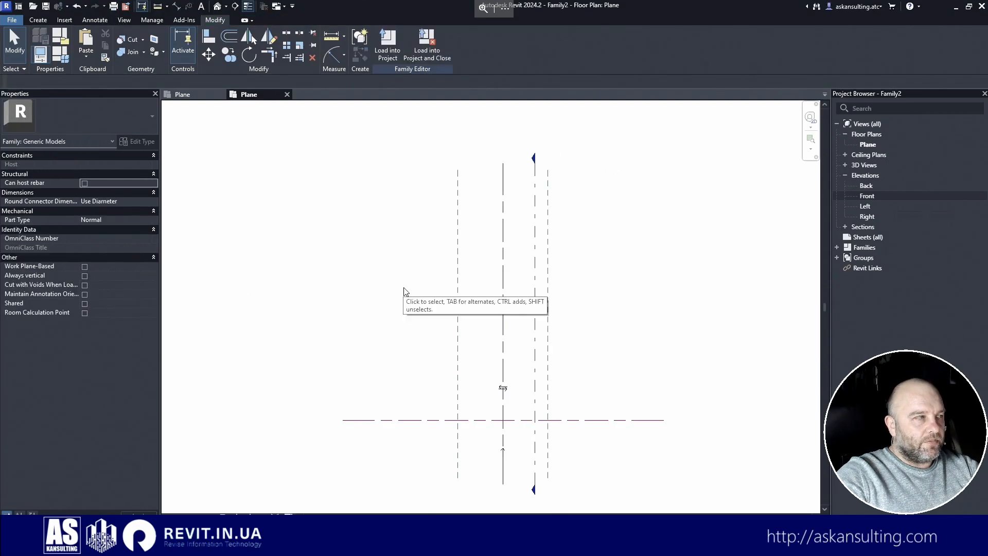
click(195, 95)
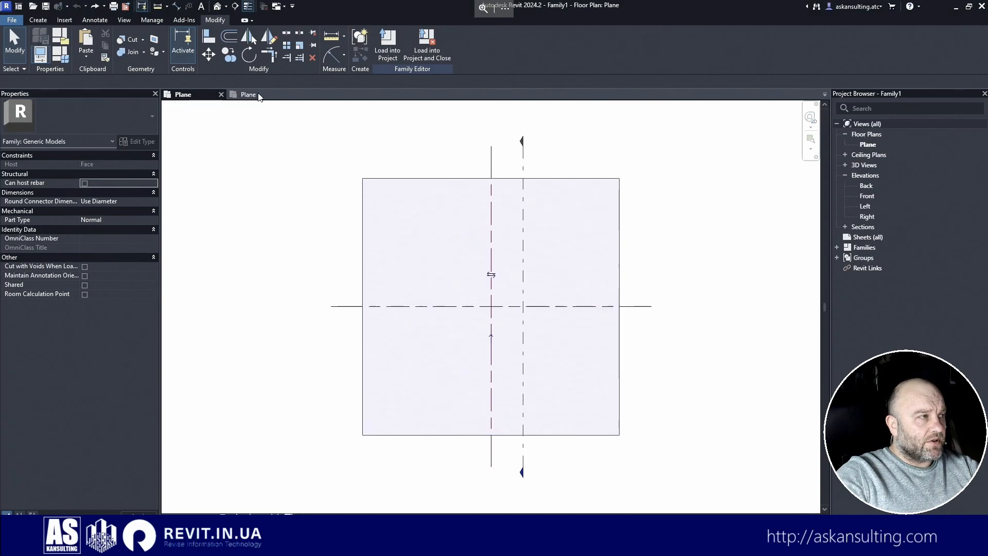
click(287, 97)
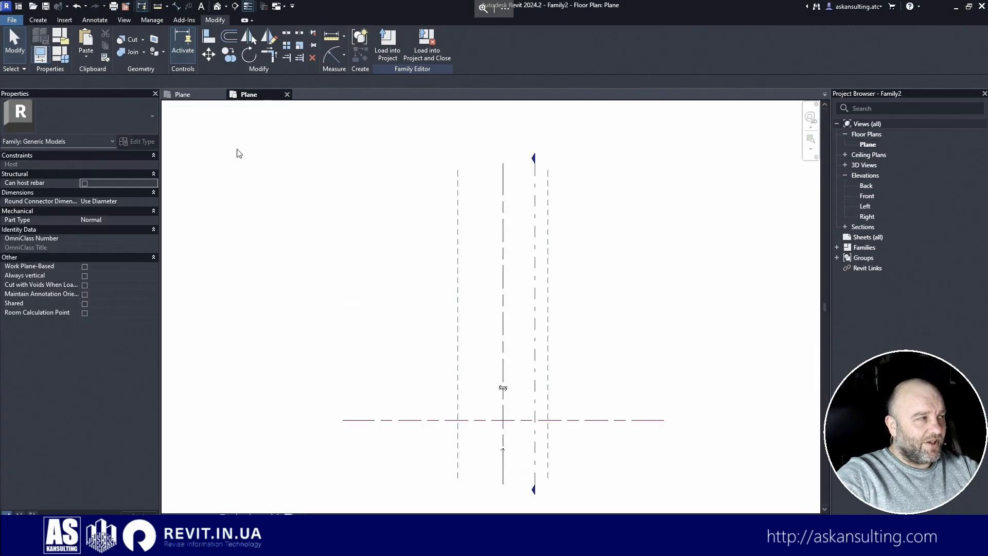
middle_drag(635, 328, 627, 308)
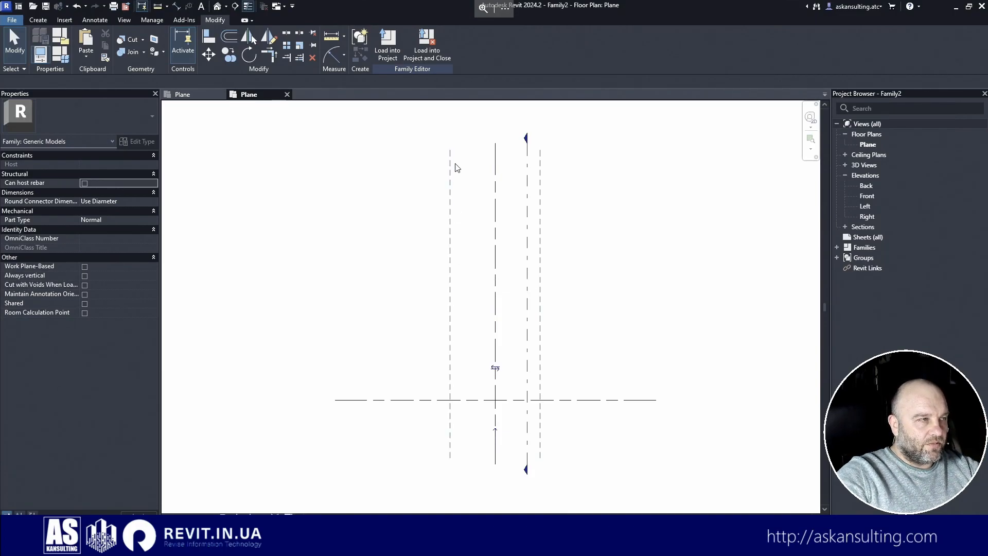
- Draw a horizontal reference plane about 2600 mm behind the horizontal centre plane, with its ends aligned to that plane's ends
click(38, 20)
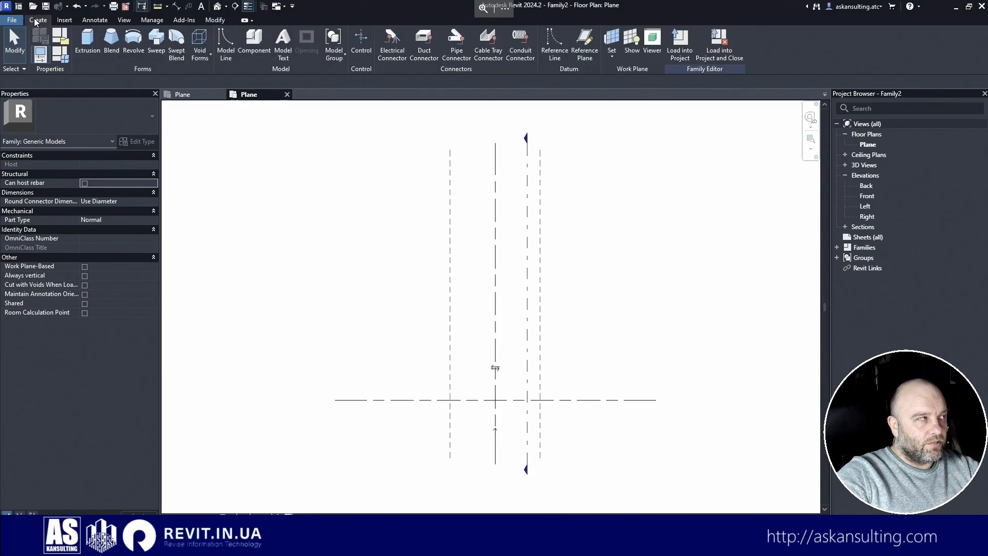
click(585, 42)
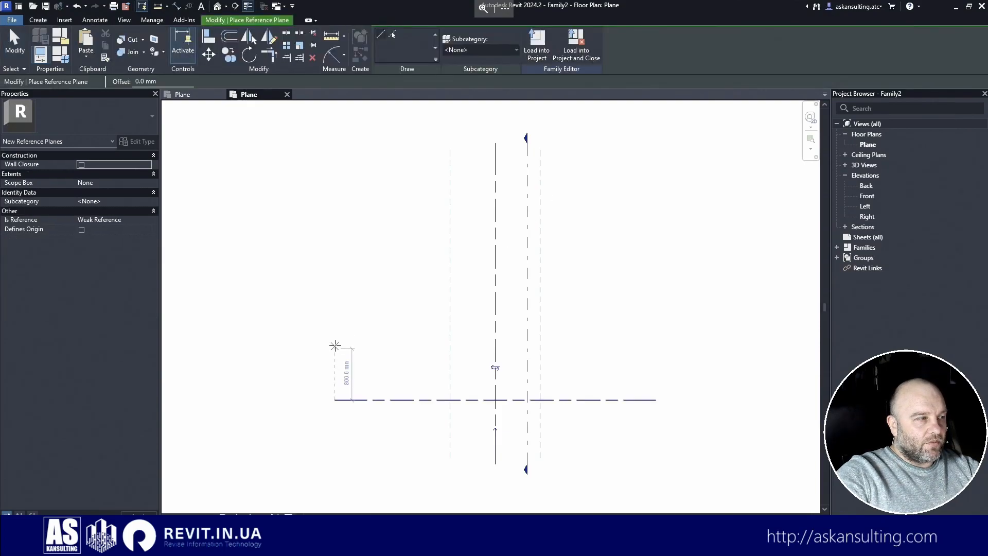
click(335, 233)
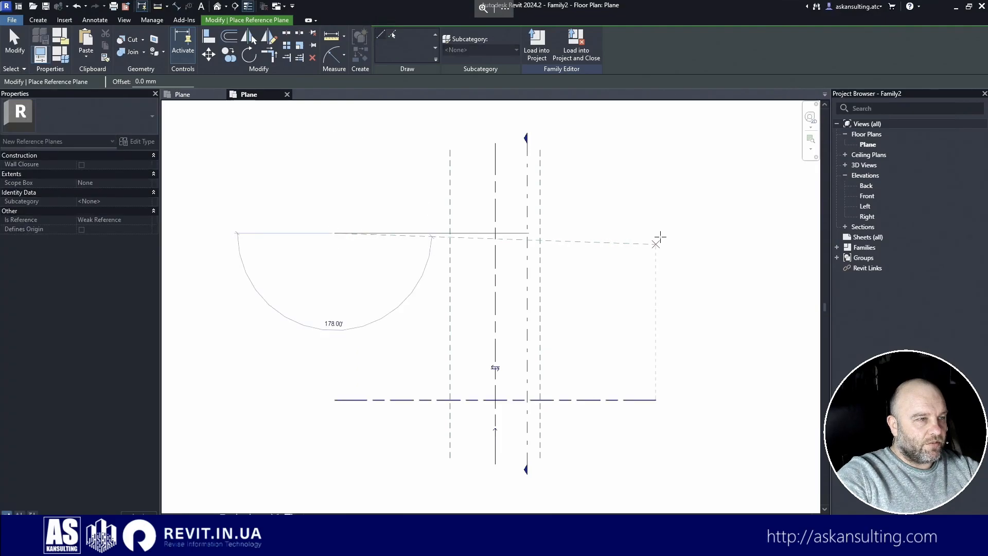
key(Escape)
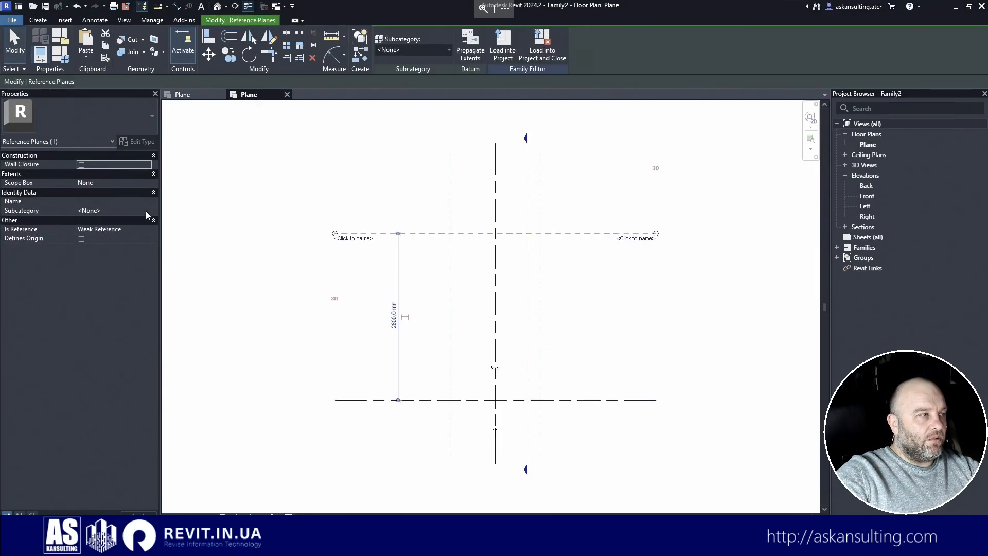
- Assign the new horizontal plane to subcategory ASK Sides, set Is Reference to Back, and name it ASK Side BK
click(148, 210)
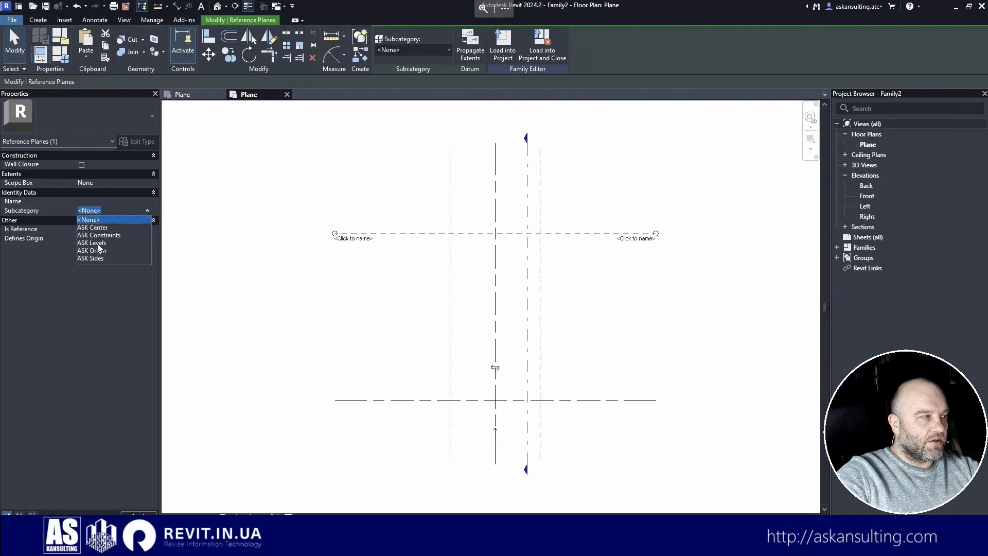
click(97, 258)
click(147, 227)
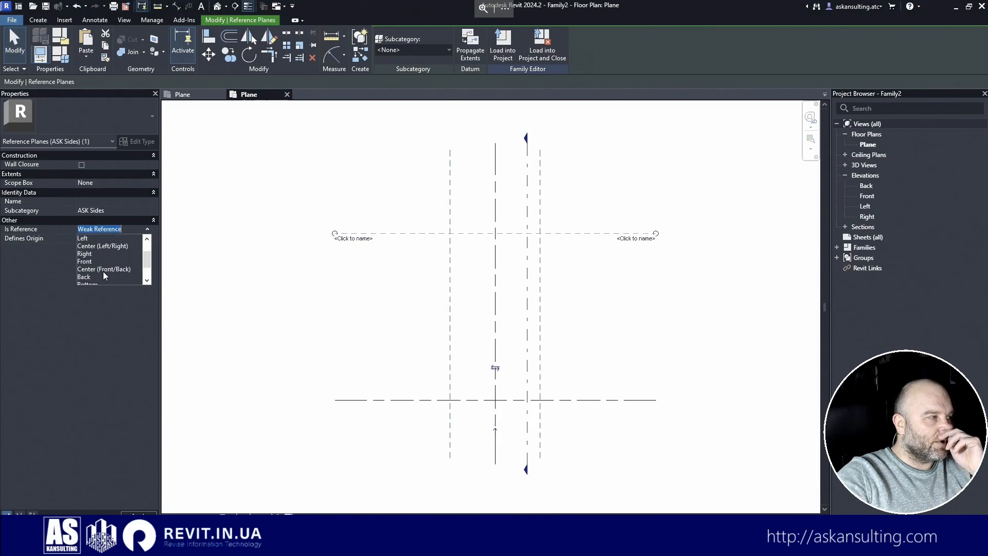
click(103, 276)
click(107, 201)
text(ASK Side BK)
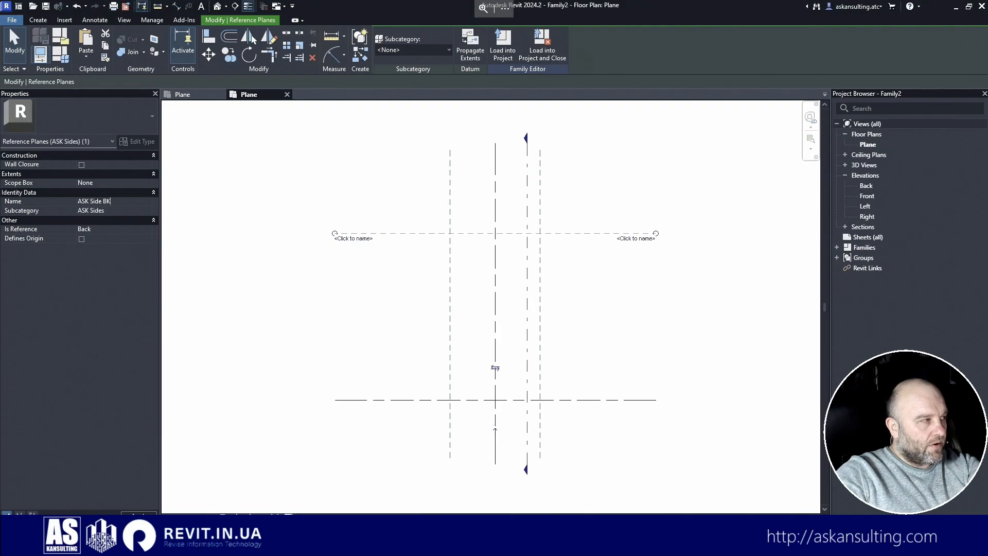
click(309, 295)
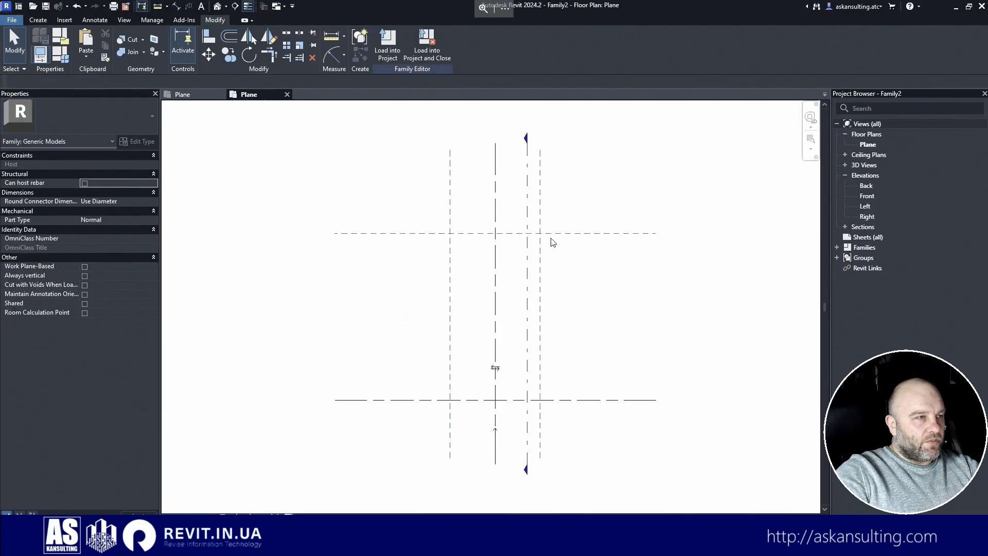
- Scale the ASK Side BK plane about its midpoint in the floor plan, slightly shorter than the horizontal centre plane
click(601, 234)
key(r)
key(e)
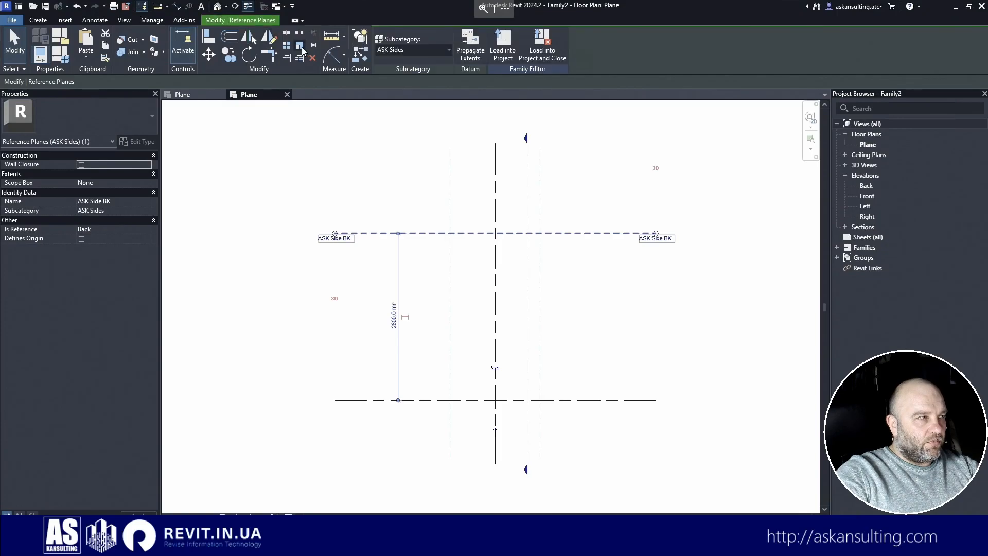
click(496, 234)
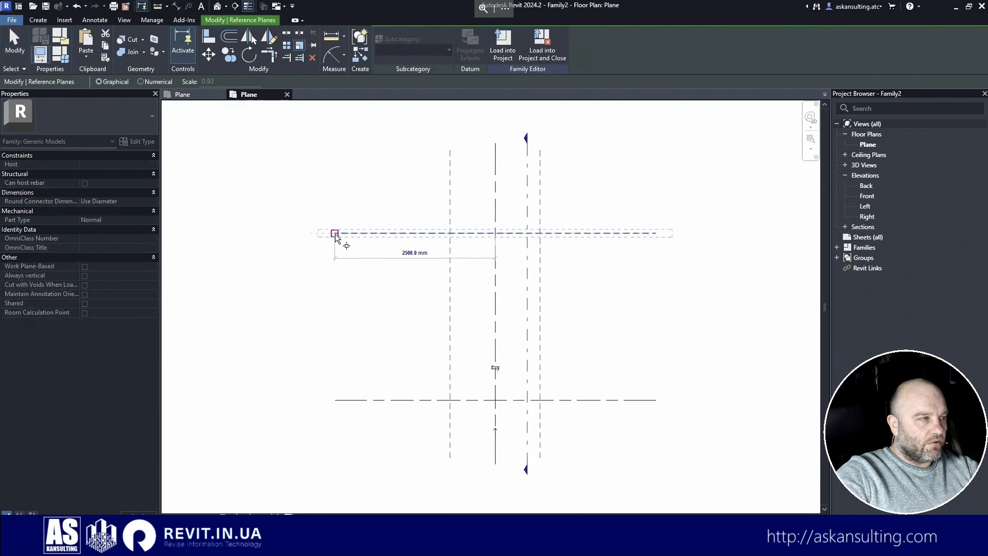
key(Escape)
key(Escape)
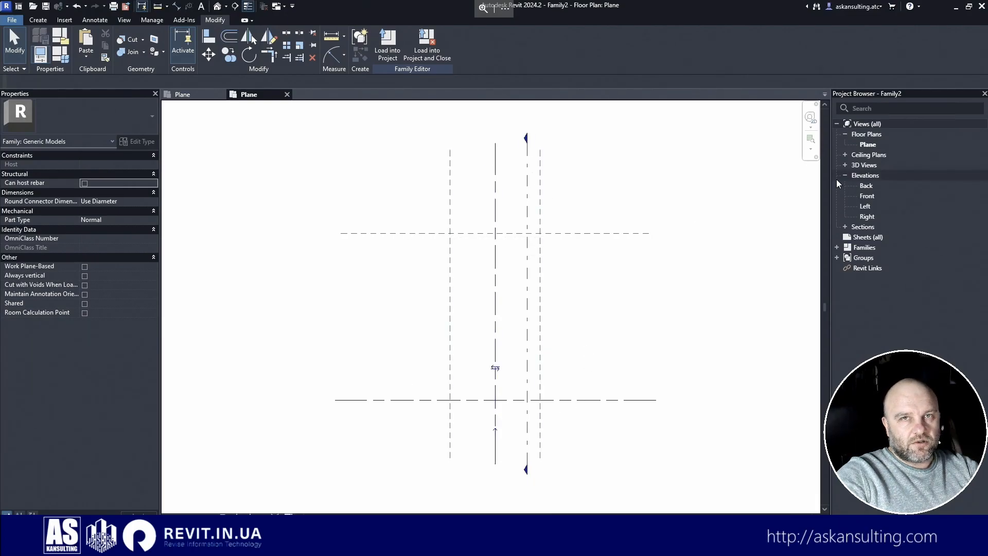
- In the Left elevation, stretch both ends of the ASK Side BK plane level with the ends of the vertical centre plane
double_click(876, 201)
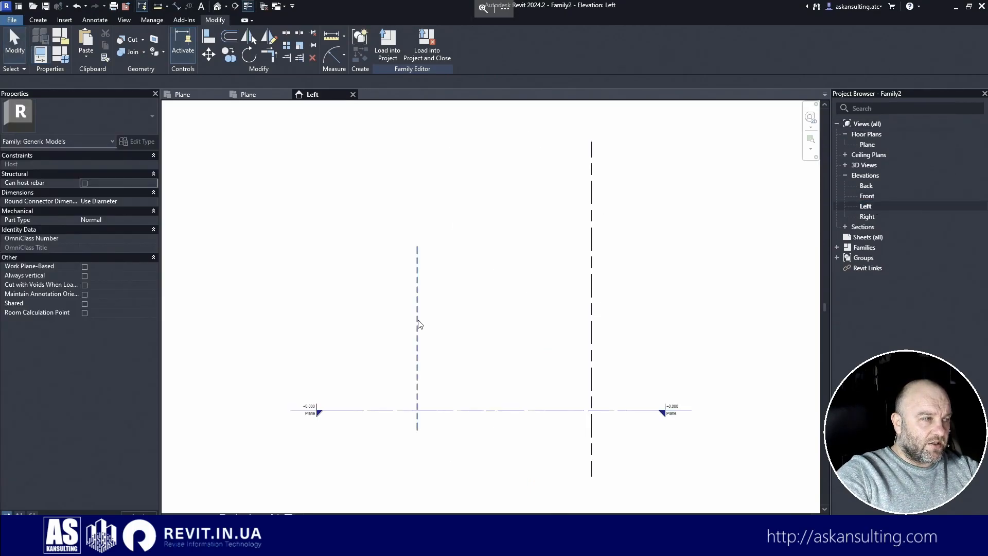
click(418, 322)
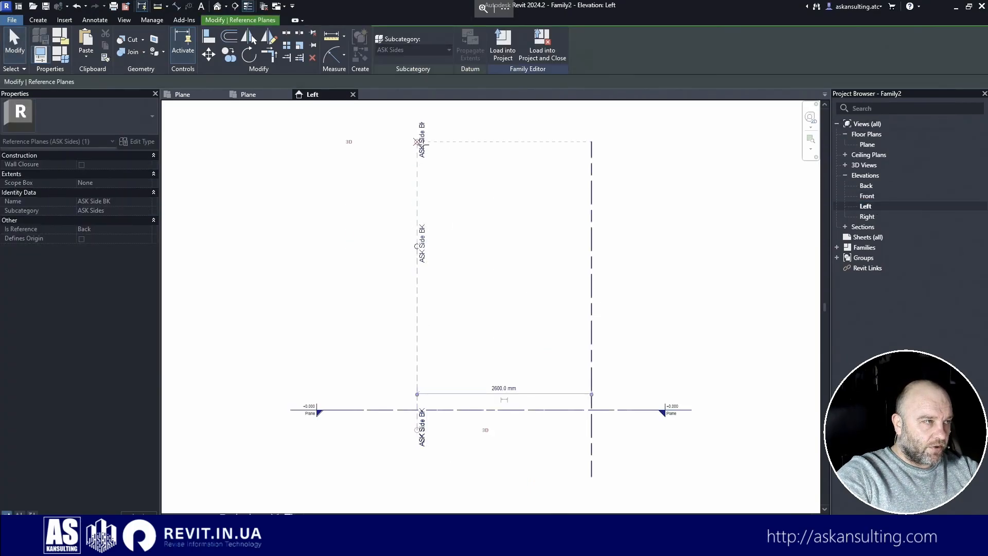
drag(417, 430, 415, 478)
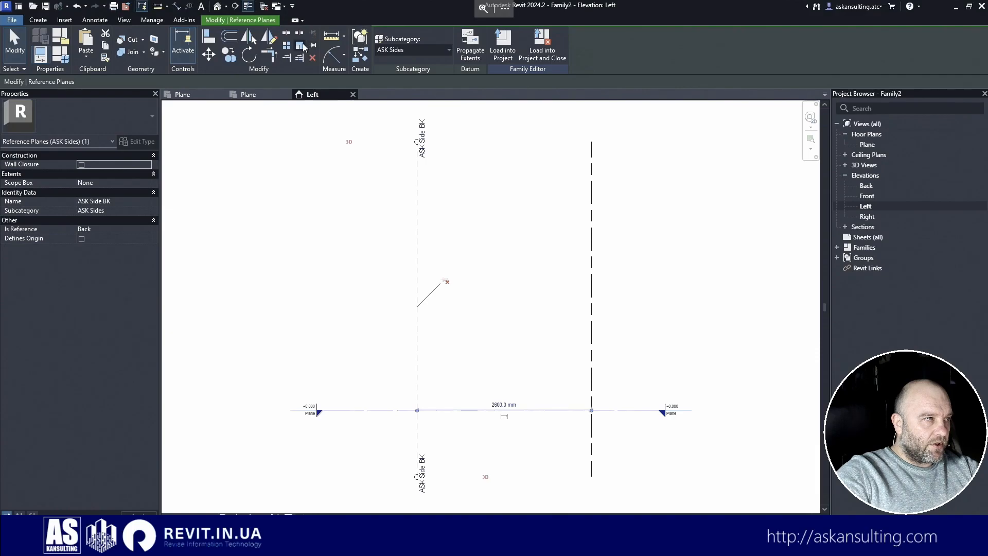
- Scale the ASK Side BK plane about its midpoint to a half-length of 2400 mm, then close the Left elevation
key(r)
key(e)
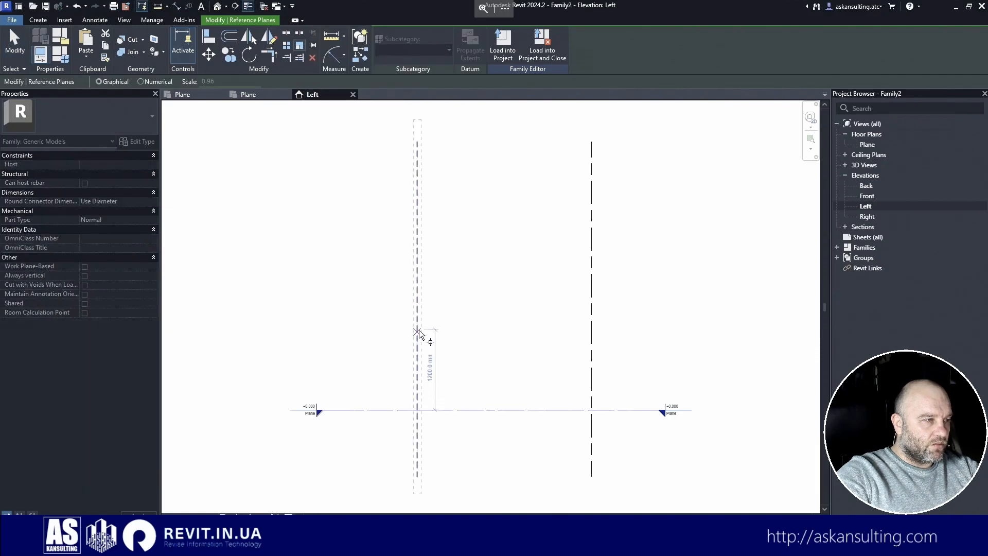
click(419, 307)
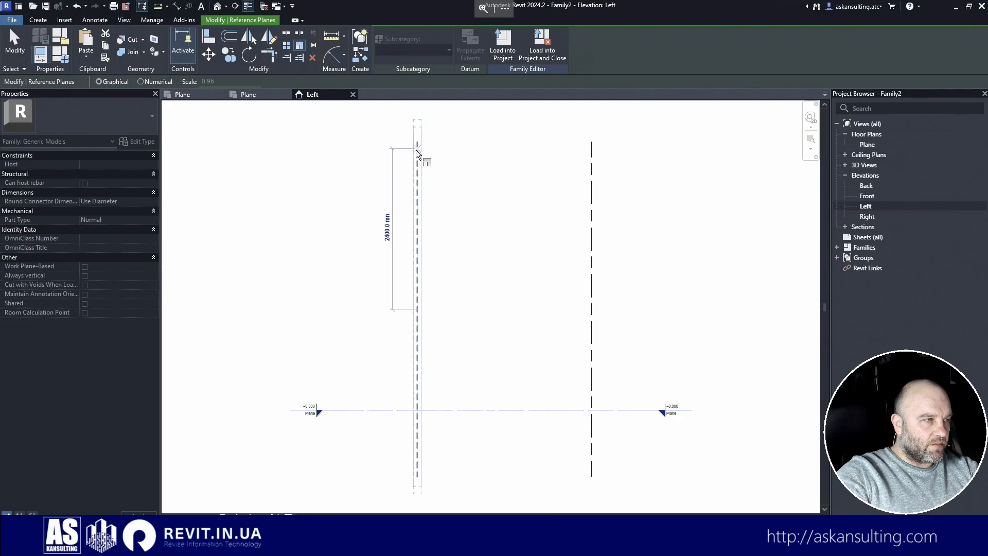
click(418, 150)
click(549, 209)
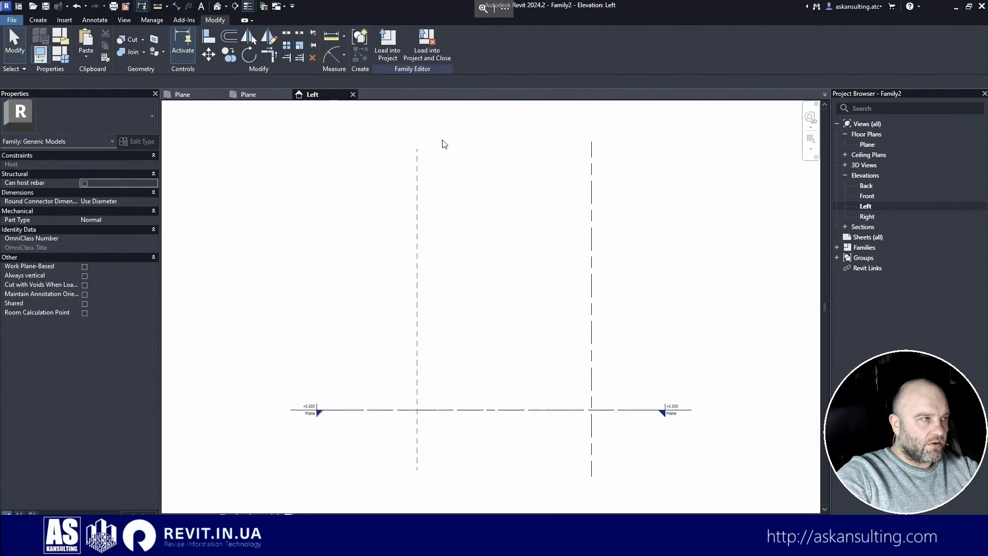
click(354, 95)
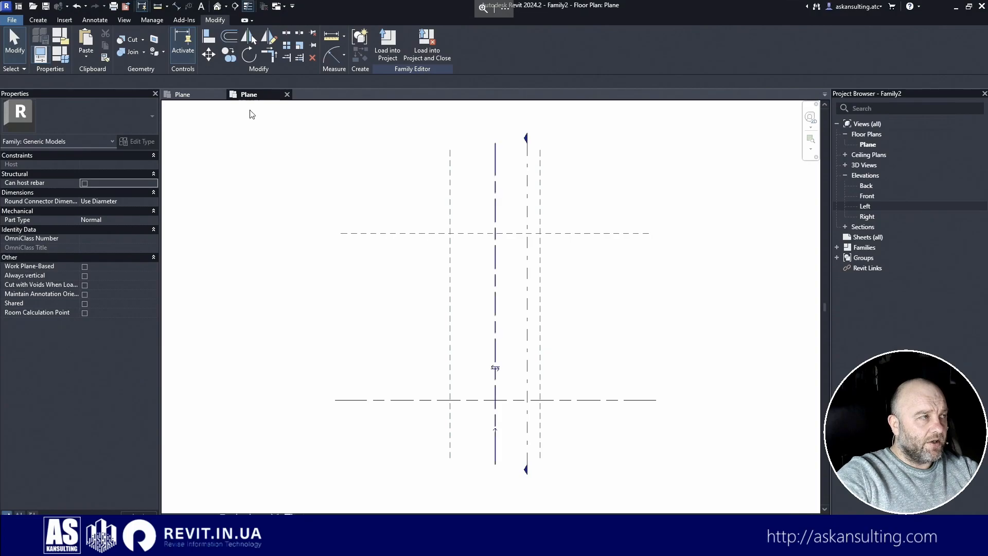
- Place a chained aligned dimension across the left, centre and right vertical planes below the plan and set its segments to EQ
click(177, 7)
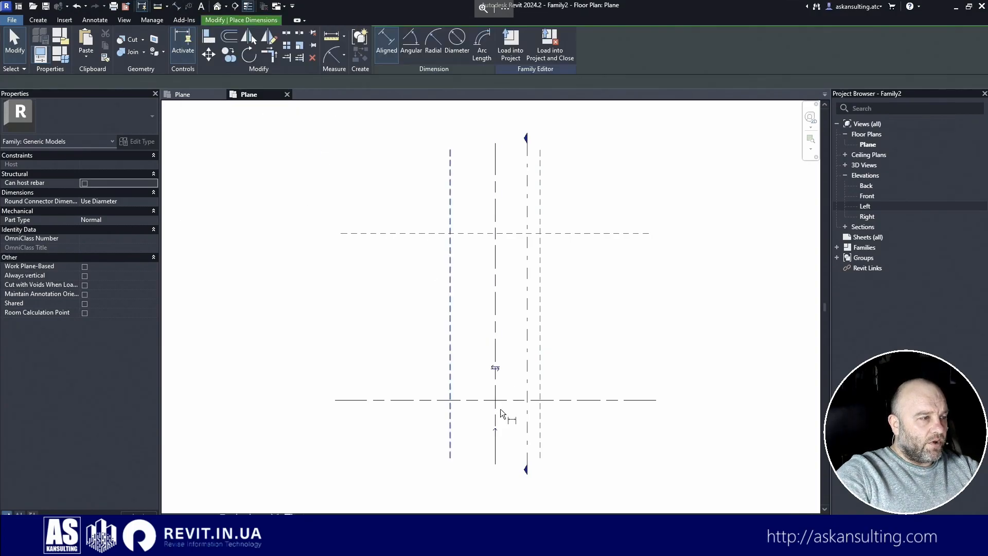
click(495, 458)
click(451, 446)
click(539, 441)
middle_drag(564, 478, 573, 390)
scroll(574, 390, down, 1)
scroll(574, 390, up, 3)
click(567, 384)
click(474, 360)
- Add an overall aligned dimension between the left and right side planes, below the EQ dimension
click(406, 337)
click(541, 332)
click(560, 400)
key(Escape)
- Move the EQ and overall width dimensions together up to the lower ends of the vertical side planes
drag(444, 431, 425, 320)
click(209, 54)
click(474, 385)
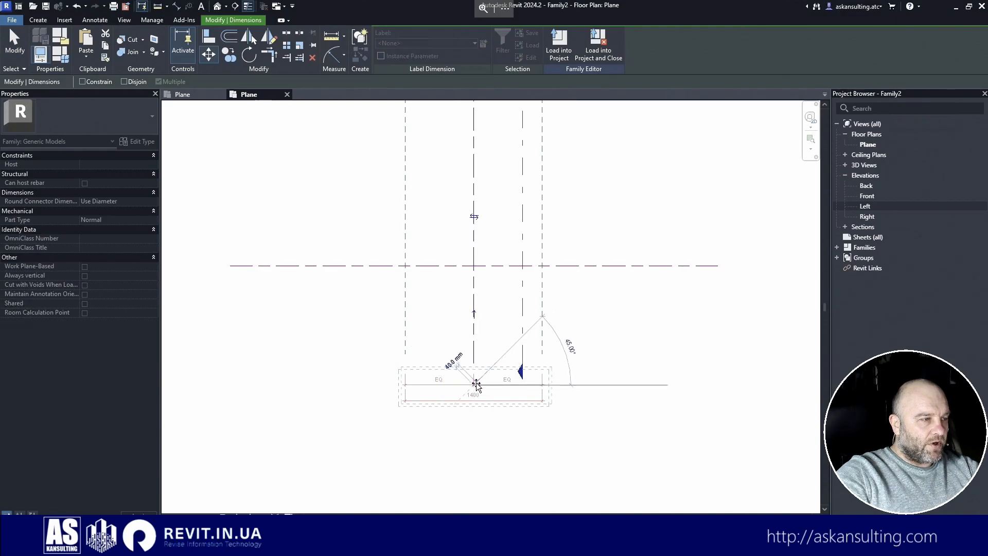
click(474, 365)
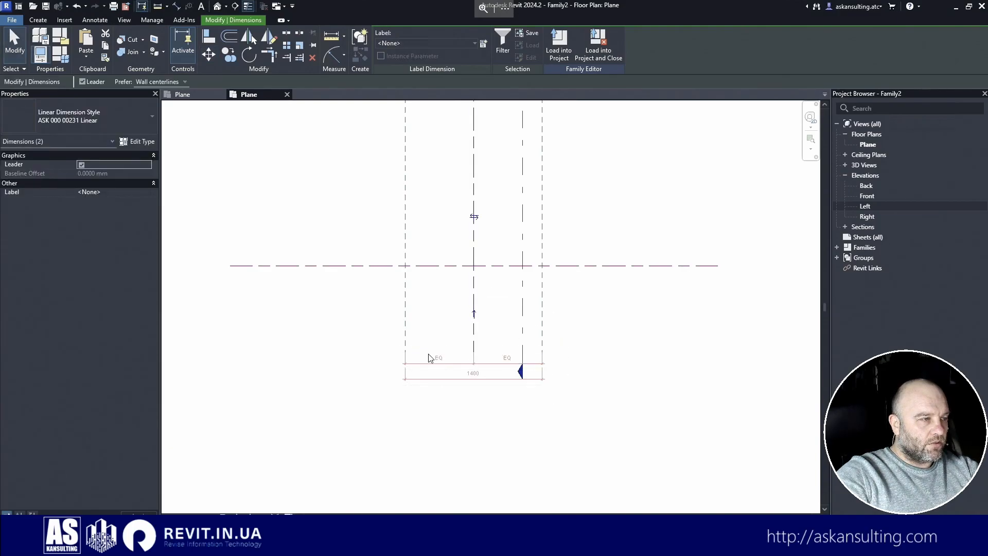
click(591, 452)
- Label the overall width dimension with the shared parameter _Width from group ASK 000 00230 Dimensions, as a type parameter under Dimensions
click(475, 380)
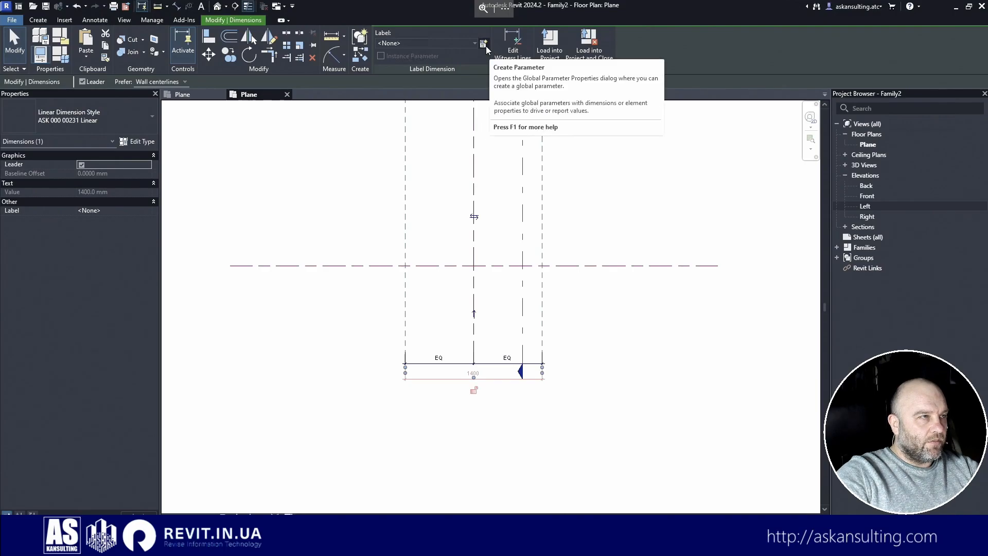
click(483, 44)
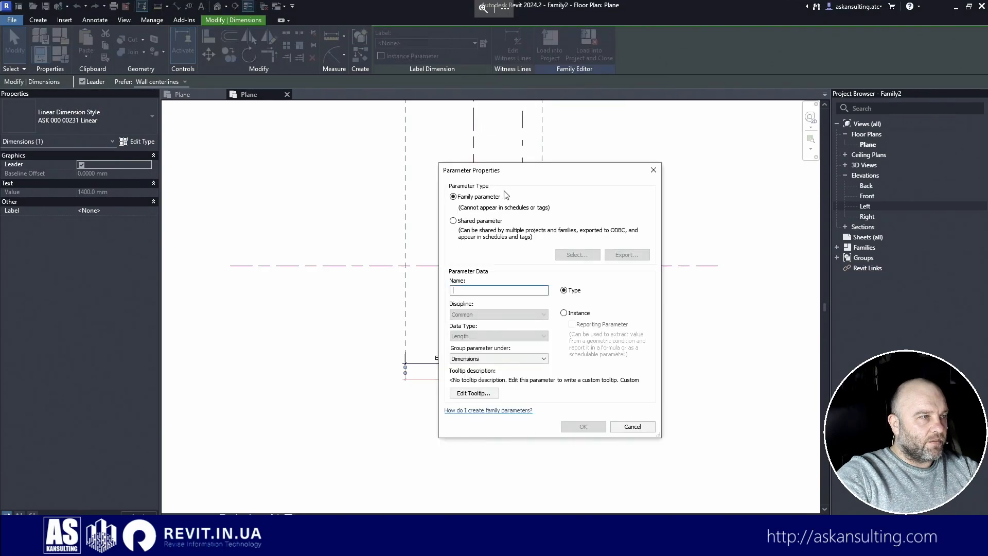
click(488, 222)
click(577, 255)
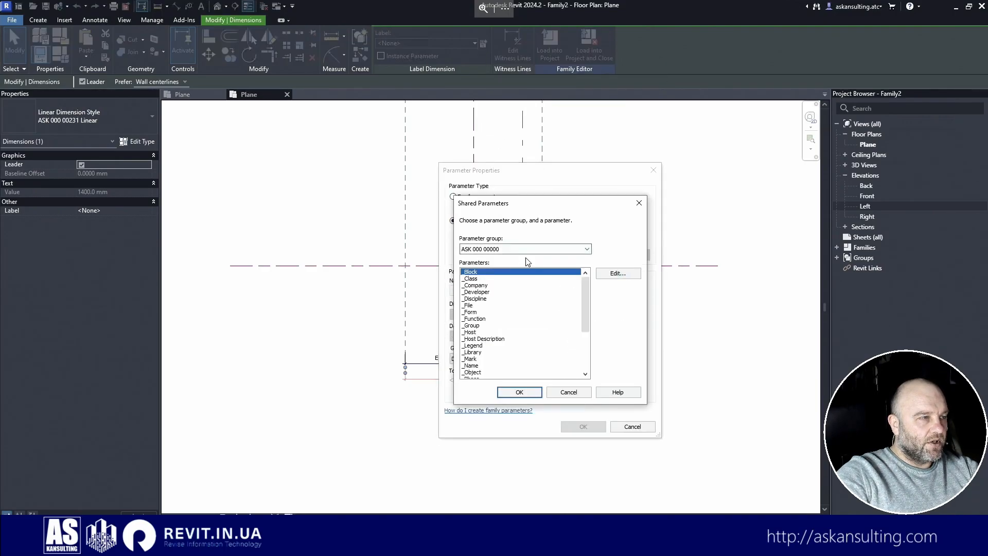
click(526, 250)
click(504, 305)
click(527, 250)
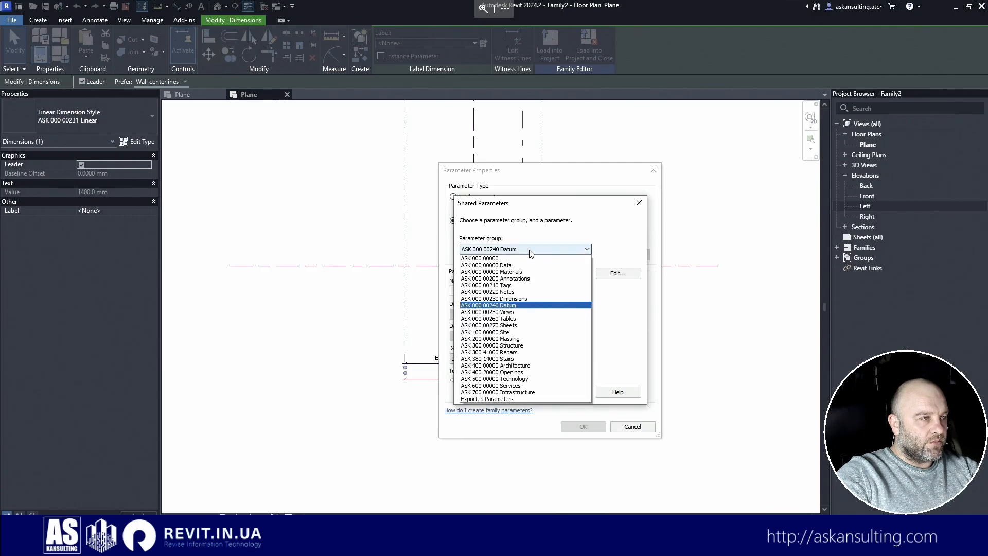
click(494, 298)
drag(585, 292, 585, 360)
click(472, 353)
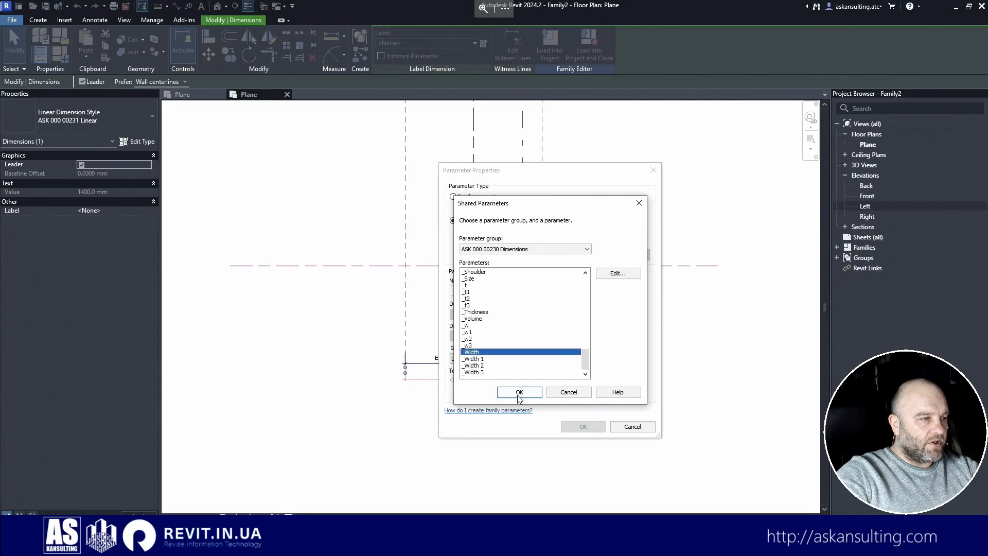
click(518, 392)
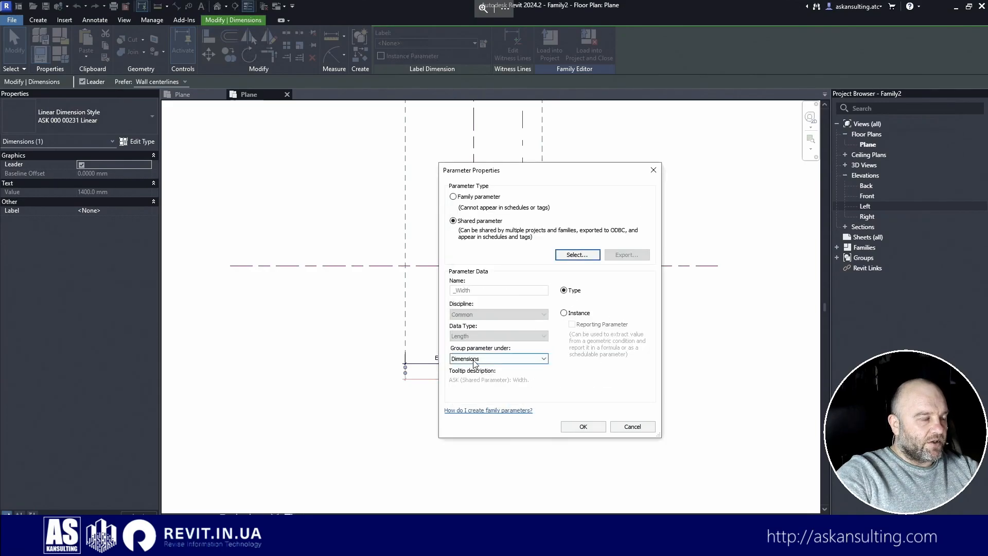
click(580, 426)
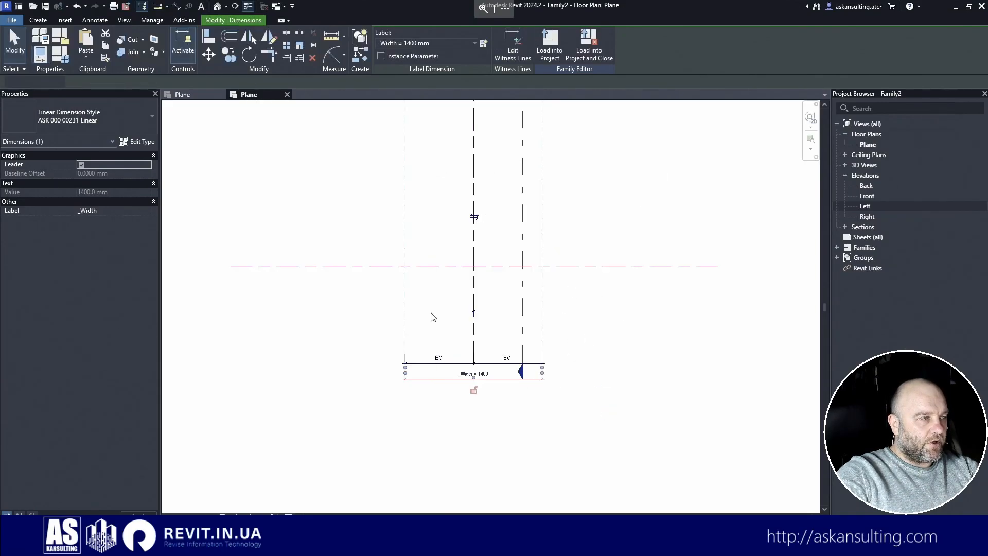
- Place an aligned dimension between the horizontal centre plane and the ASK Side BK plane, near their left ends
click(340, 201)
middle_drag(341, 199, 439, 351)
scroll(458, 350, up, 1)
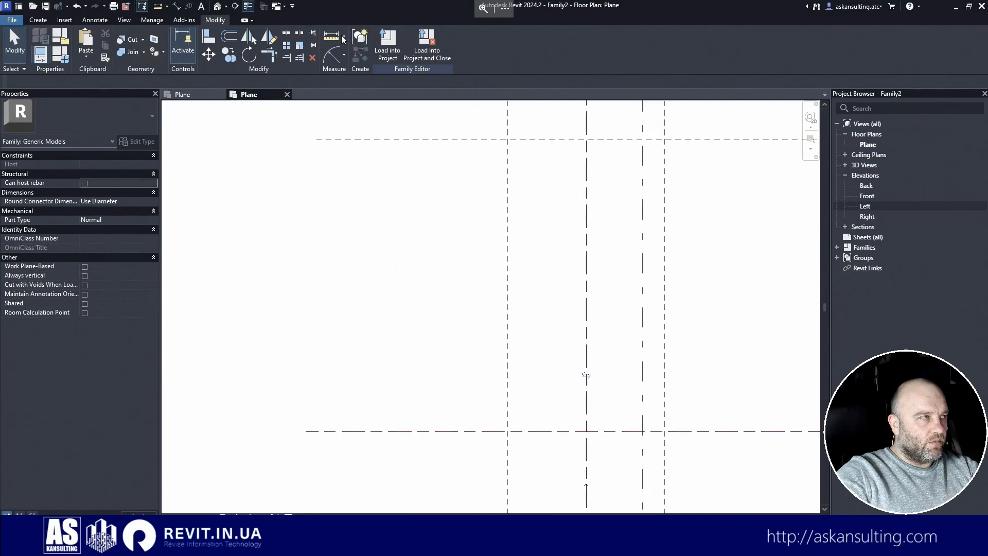
click(176, 6)
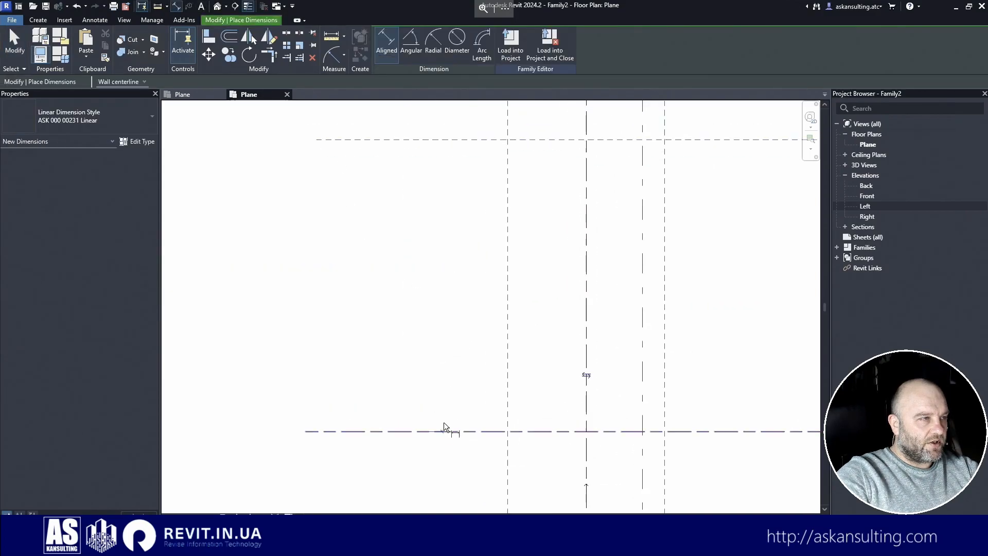
click(444, 425)
click(407, 143)
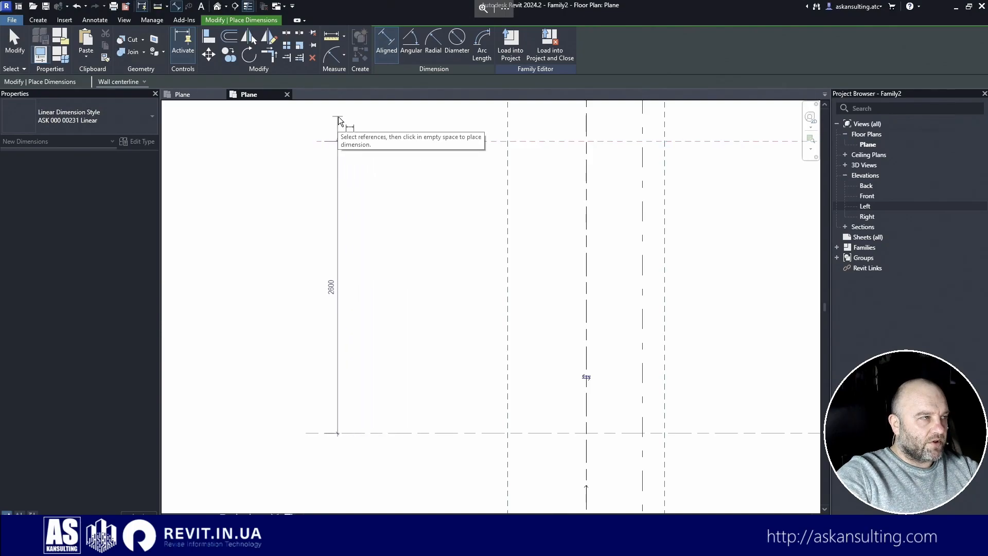
click(339, 117)
key(Escape)
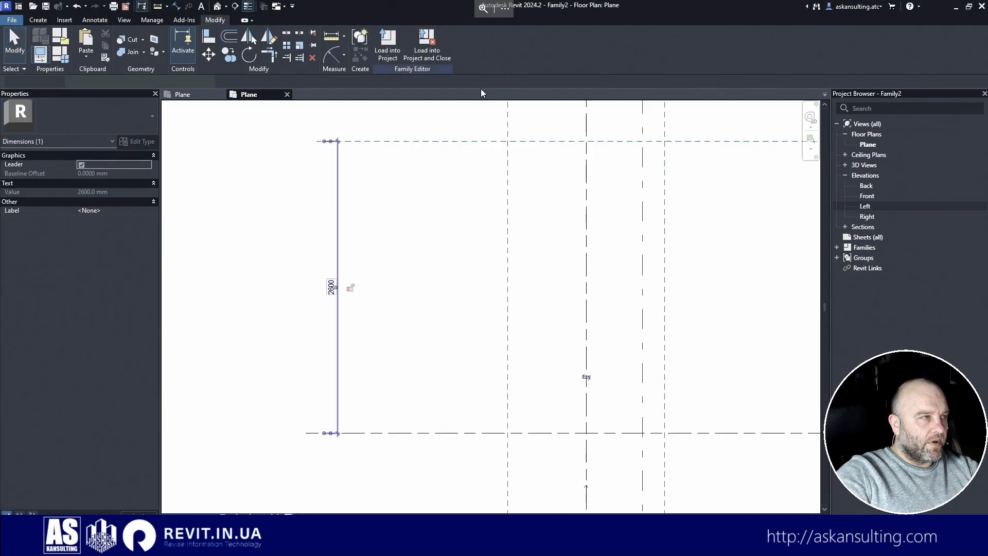
- Label the new vertical dimension with the shared parameter _Length from group ASK 000 00230 Dimensions
click(484, 43)
click(474, 220)
click(579, 255)
click(539, 249)
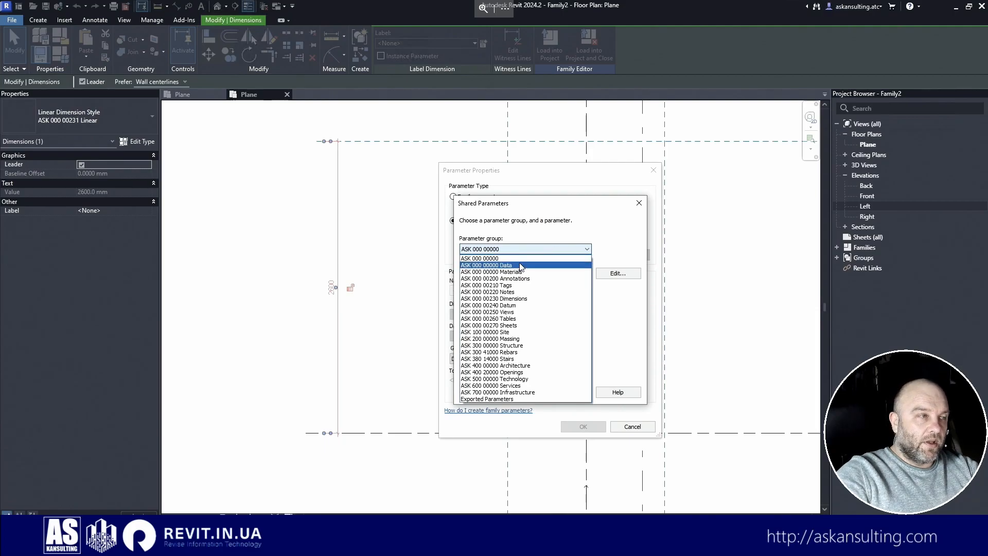
click(569, 298)
drag(584, 286, 582, 334)
click(481, 306)
click(520, 392)
click(584, 427)
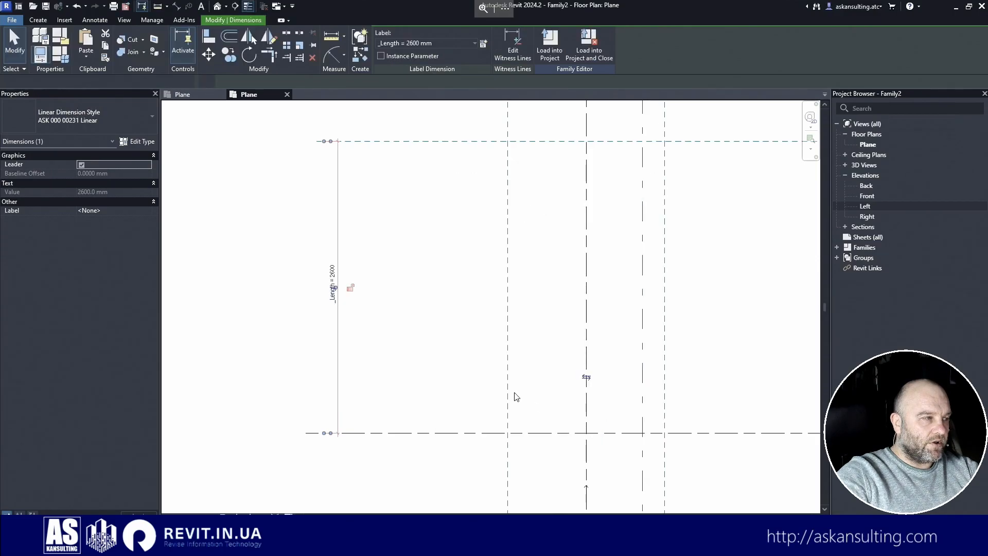
- Move the _Length dimension left to the end of the horizontal centre plane
key(m)
key(v)
click(338, 437)
click(306, 433)
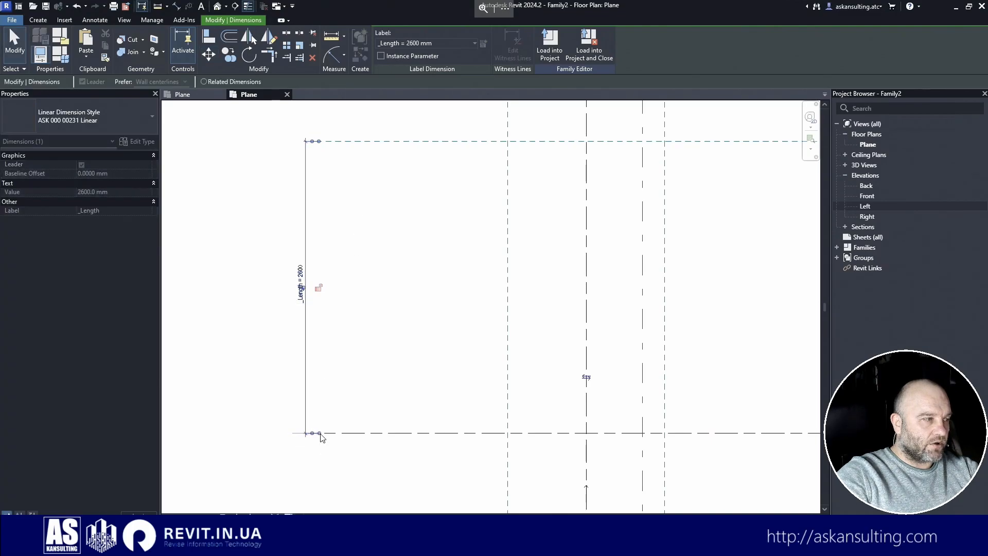
click(421, 355)
scroll(415, 295, down, 3)
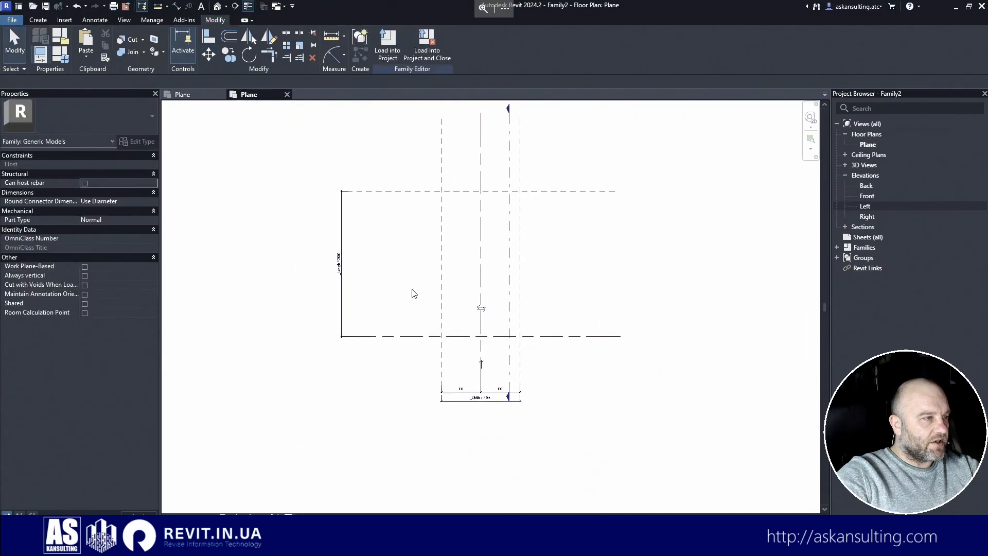
- In the family types, set _Width to 1200 mm and _Length to 1500 mm and apply the values
scroll(424, 300, up, 2)
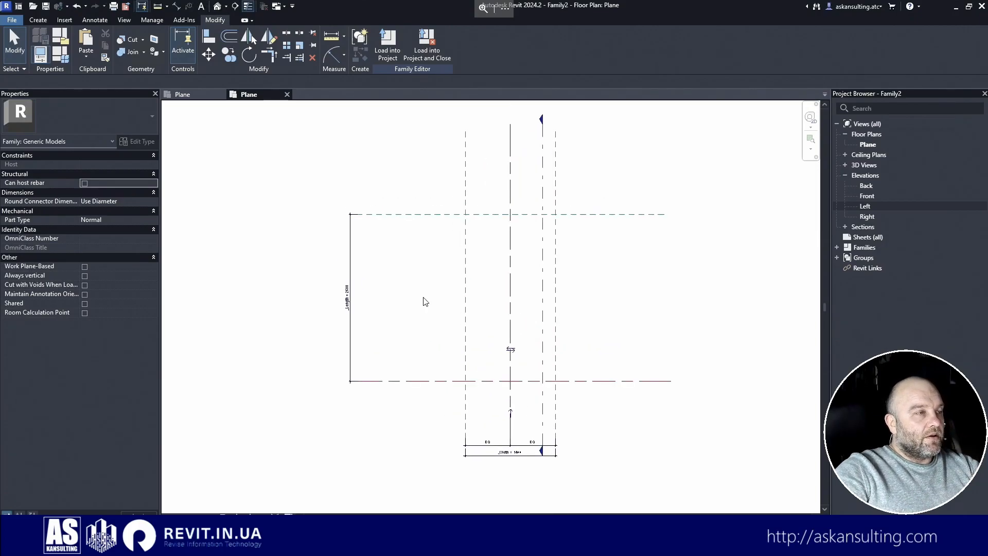
middle_drag(424, 347, 443, 345)
scroll(504, 361, up, 2)
middle_drag(450, 300, 449, 274)
click(60, 54)
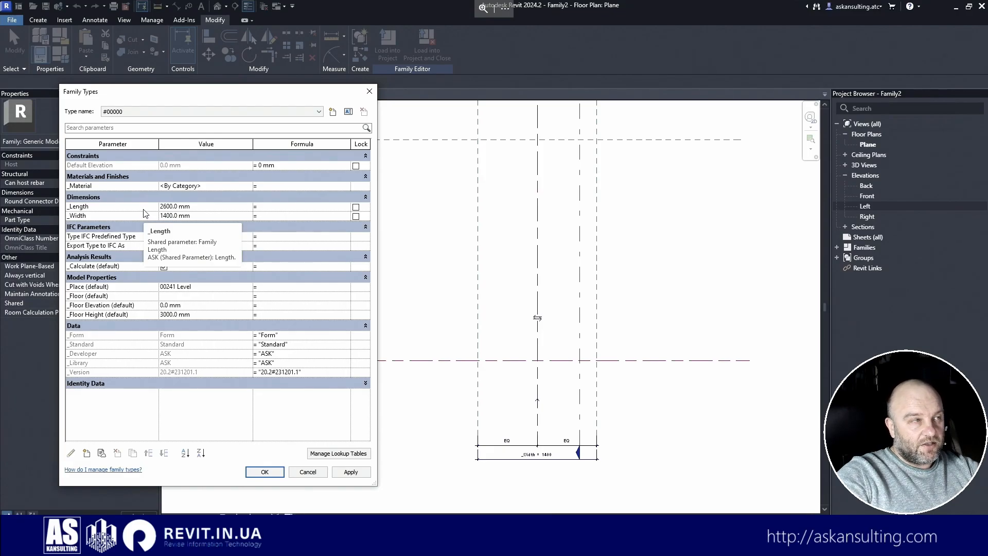
click(165, 216)
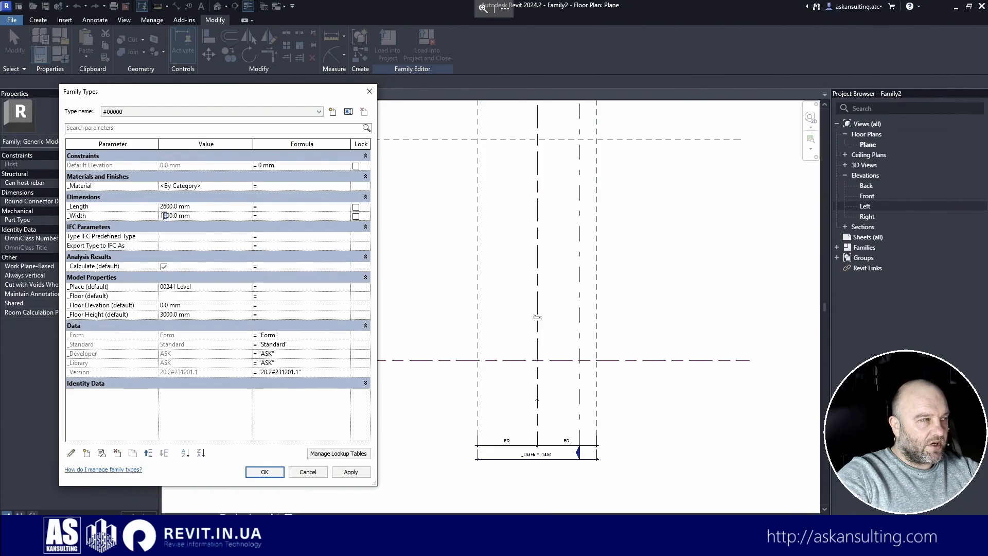
click(167, 206)
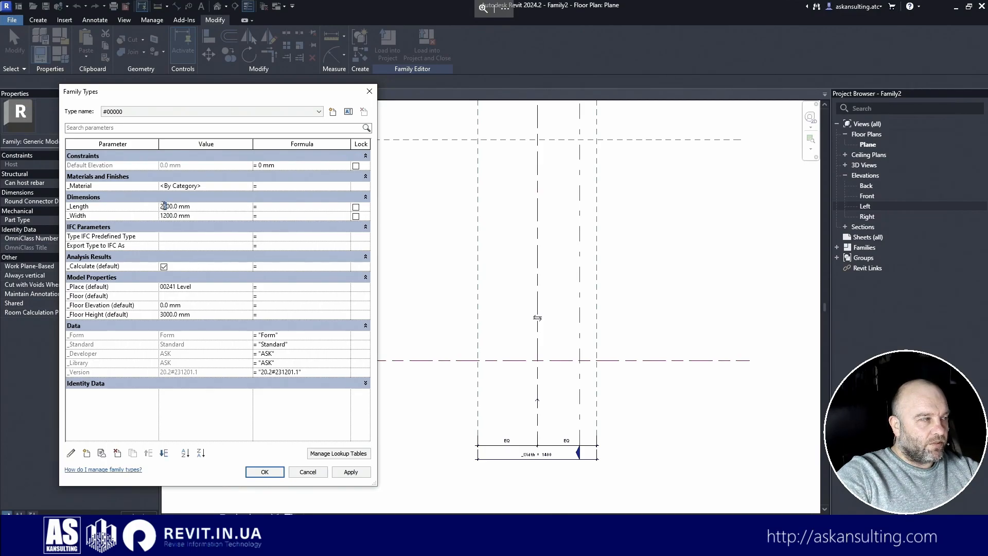
text(15)
click(276, 475)
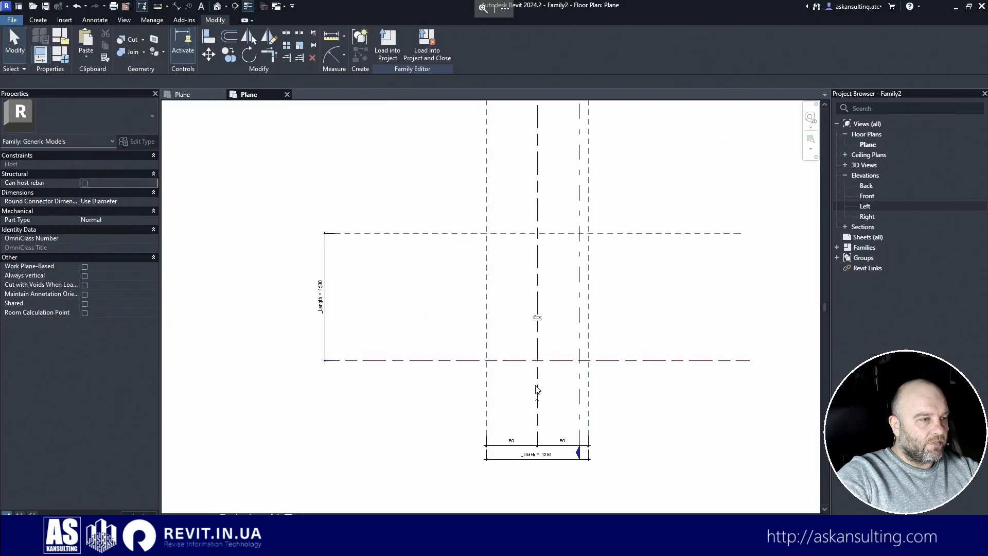
- Move the section line to about midway between the vertical centre plane and the right side plane
click(581, 304)
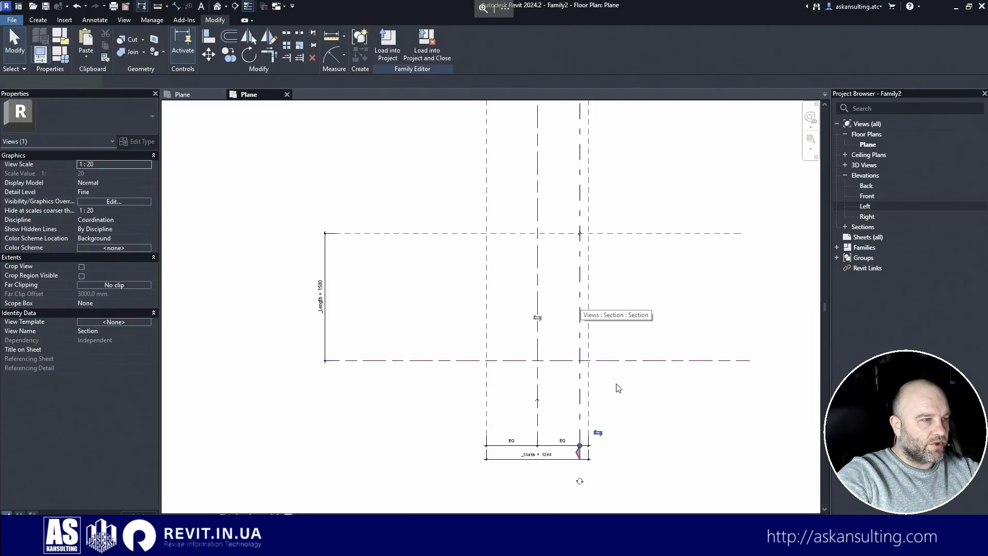
scroll(617, 386, up, 3)
click(208, 54)
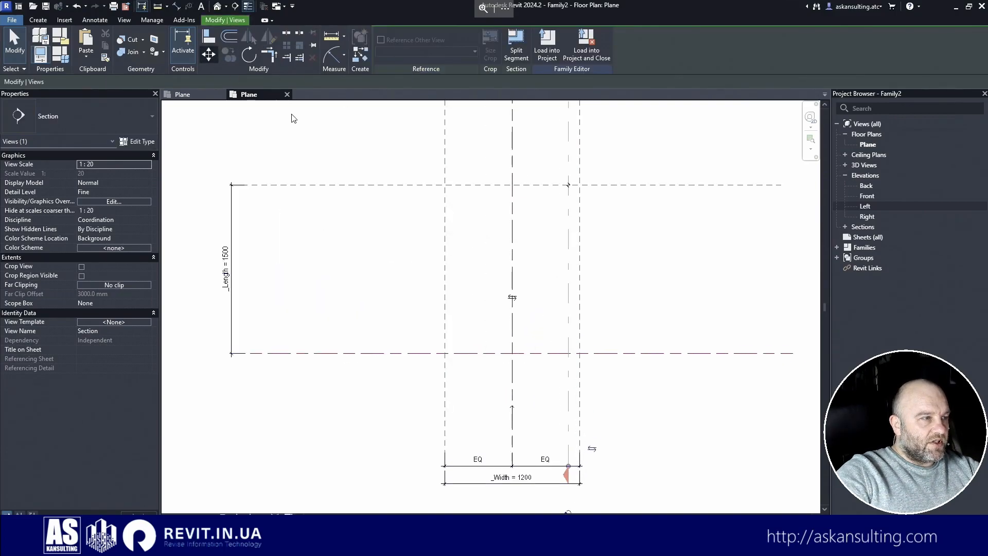
click(569, 354)
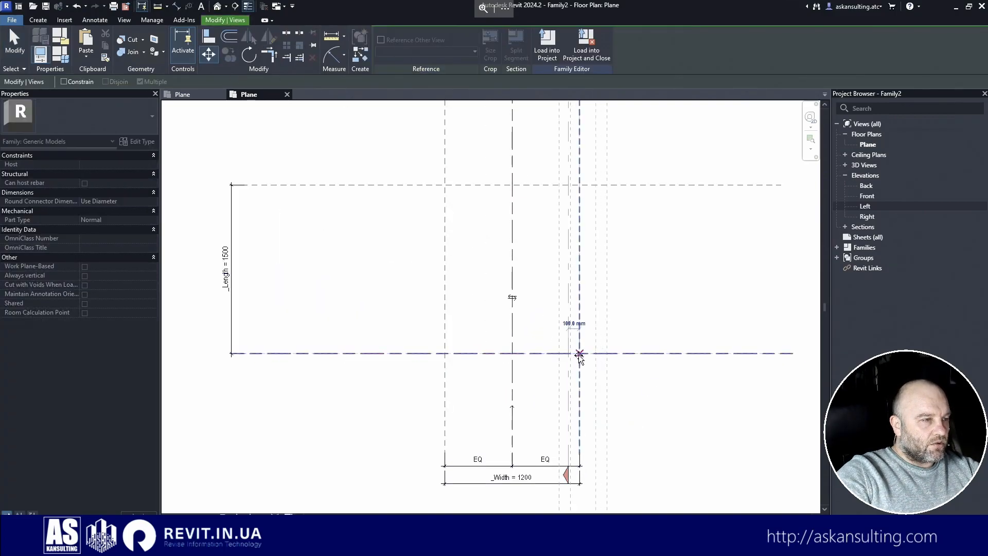
click(547, 352)
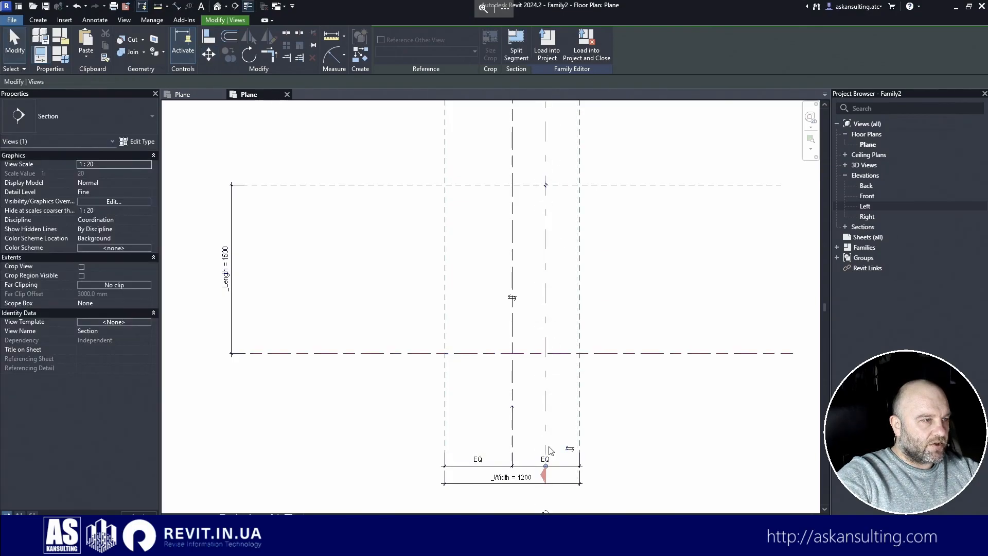
click(625, 291)
middle_drag(630, 329, 634, 291)
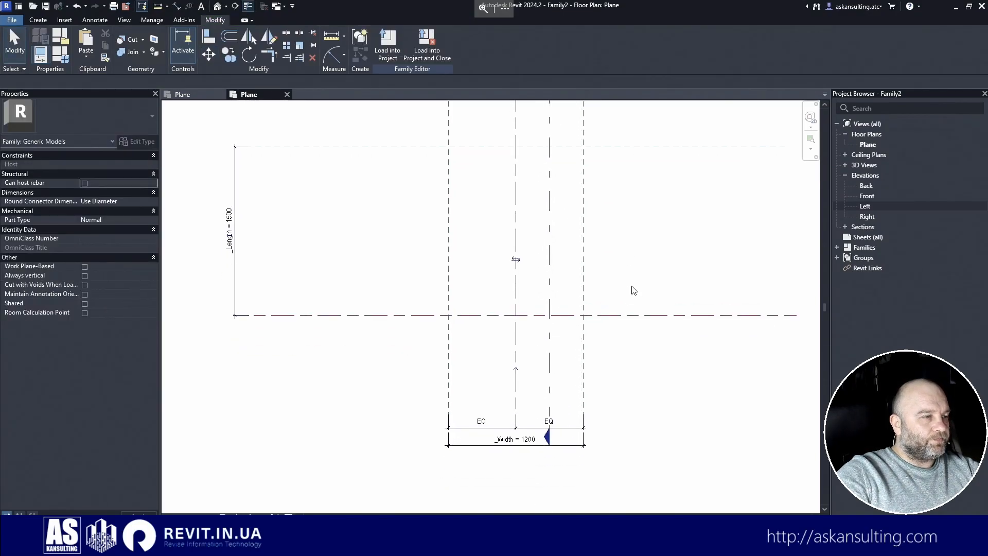
- In the Left elevation, draw a horizontal reference plane above the Plane level, crossing both vertical planes
double_click(866, 206)
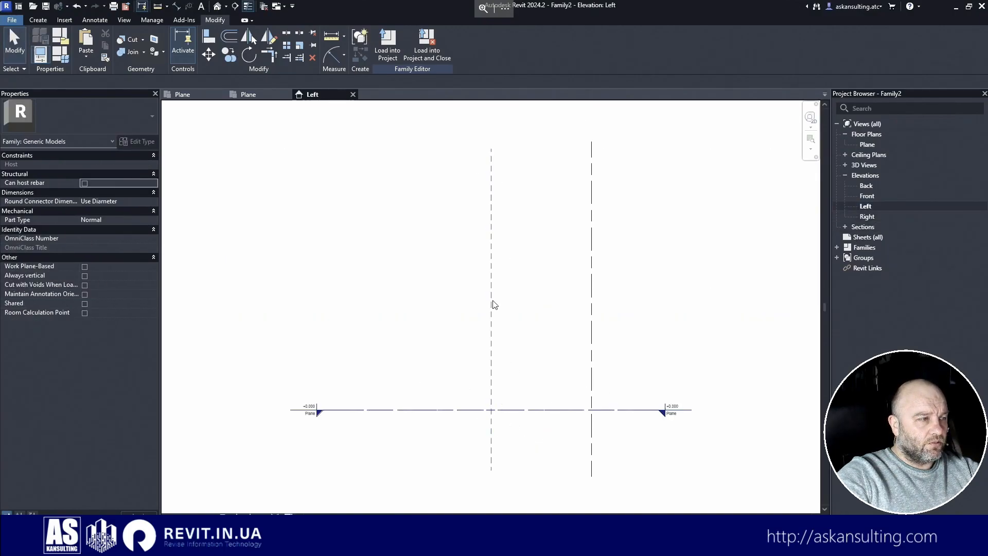
click(44, 21)
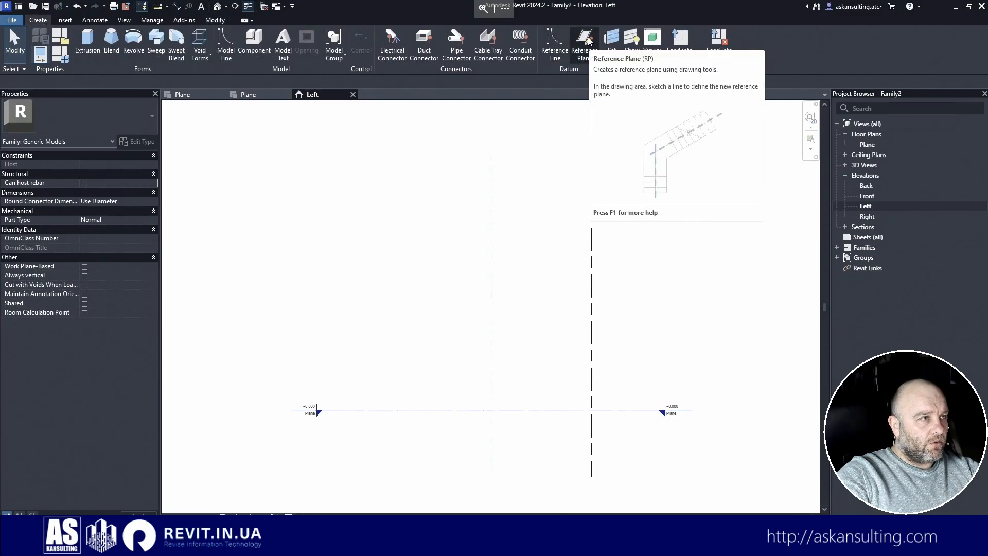
click(587, 41)
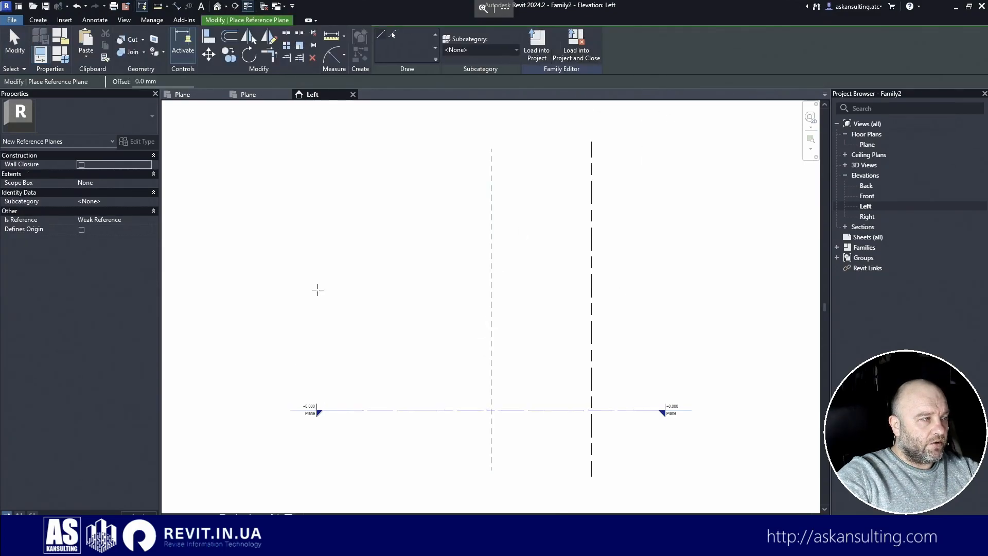
click(324, 293)
click(658, 296)
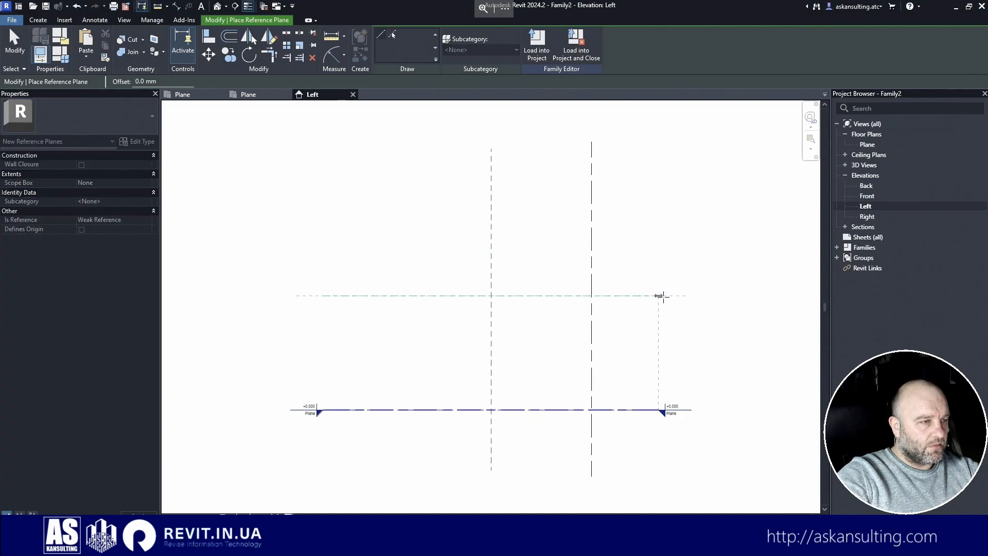
key(Escape)
key(Escape)
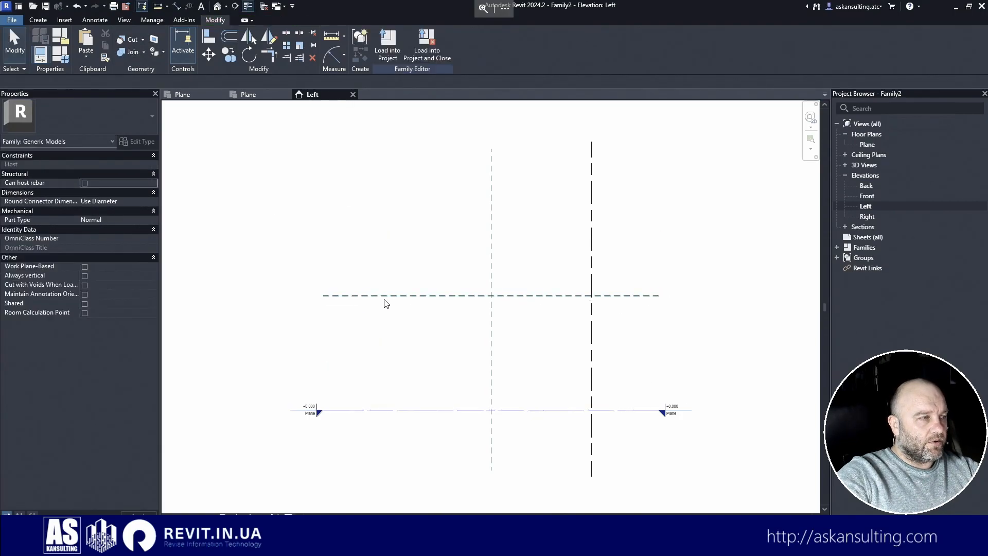
- Assign the horizontal reference plane above the level to the ASK Sides subcategory and name it ASK Side TP
click(384, 297)
click(146, 210)
click(97, 259)
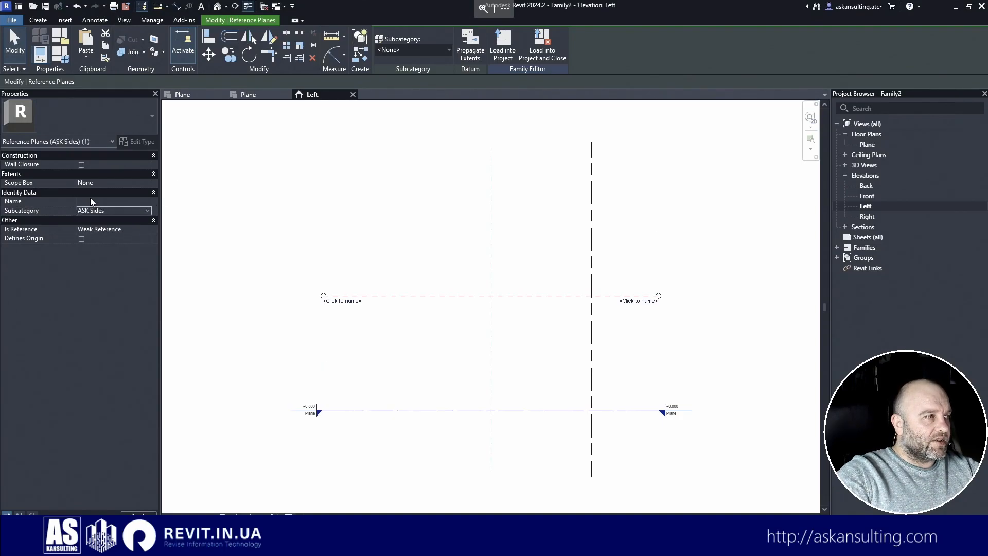
click(107, 201)
key(super+v)
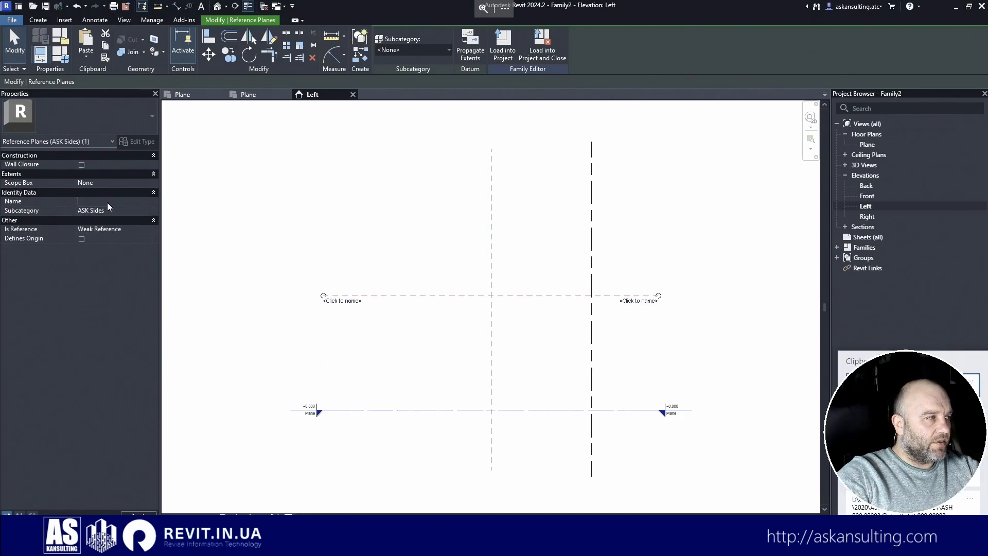
key(Return)
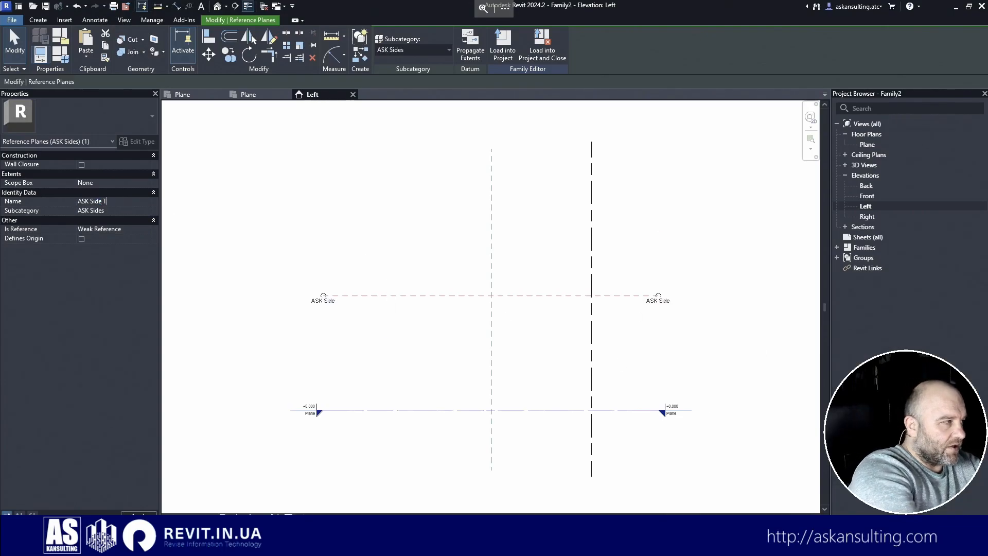
key(Return)
- Set the reference type of the ASK Side TP plane to Top
click(148, 230)
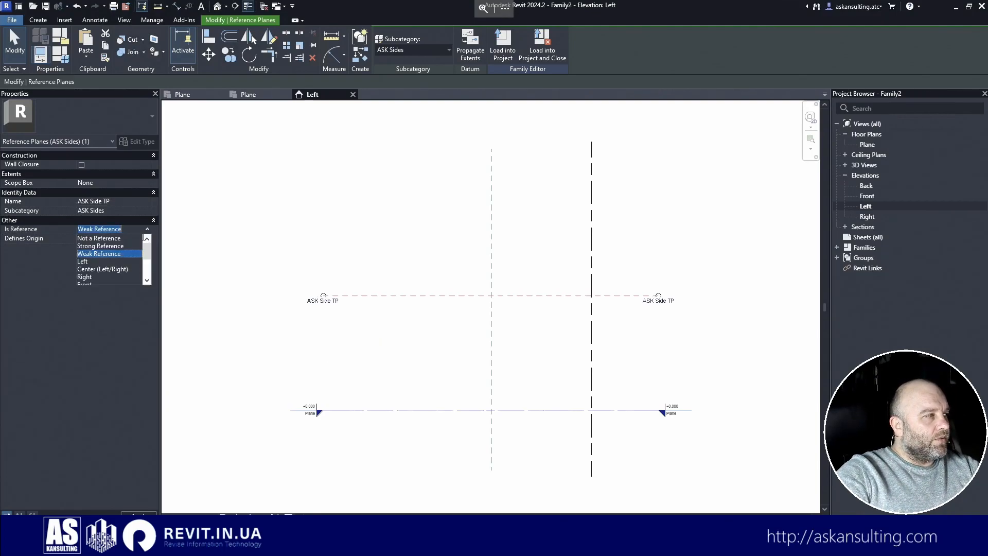
drag(149, 267, 146, 277)
click(78, 276)
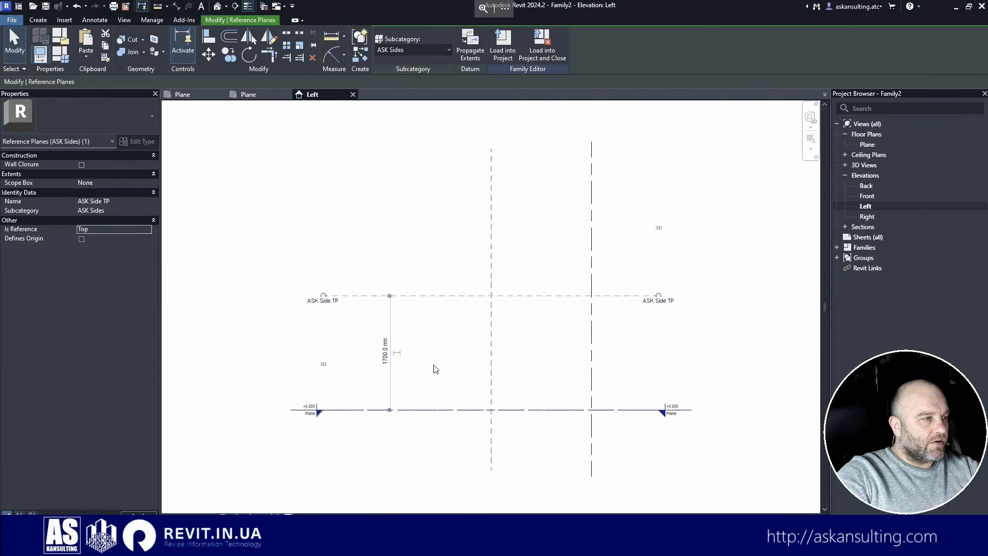
click(412, 368)
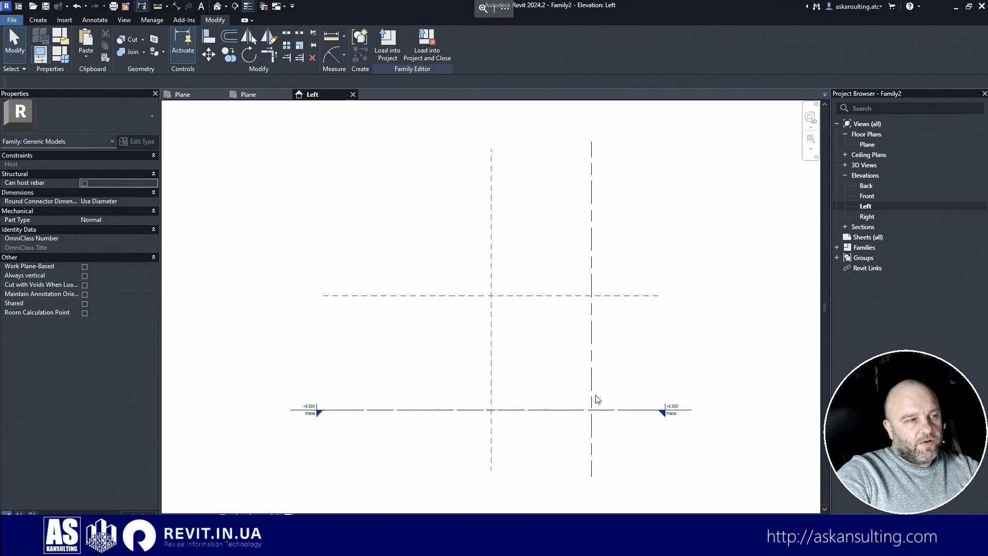
- Place an aligned dimension between the Plane level and the ASK Side TP plane, to the right of the vertical planes
click(176, 8)
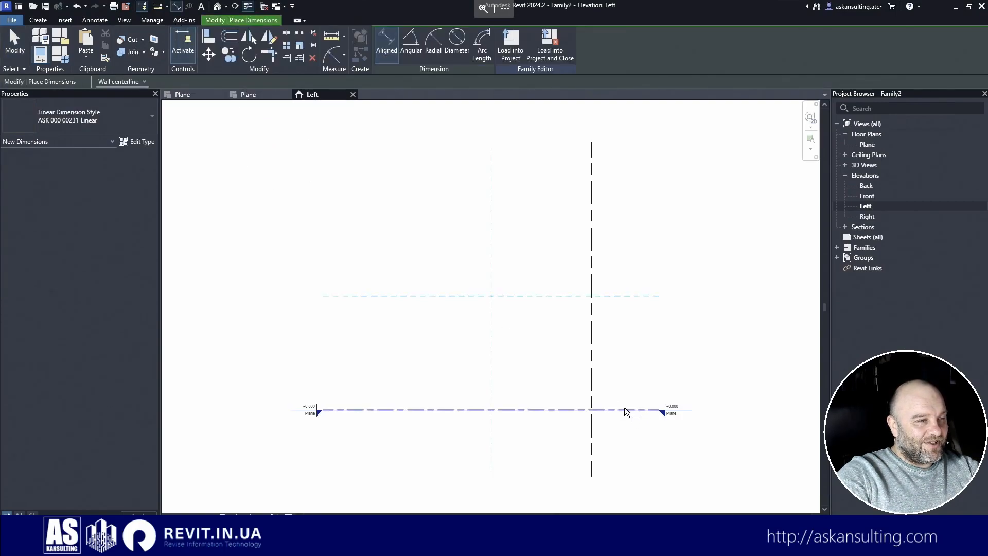
click(625, 407)
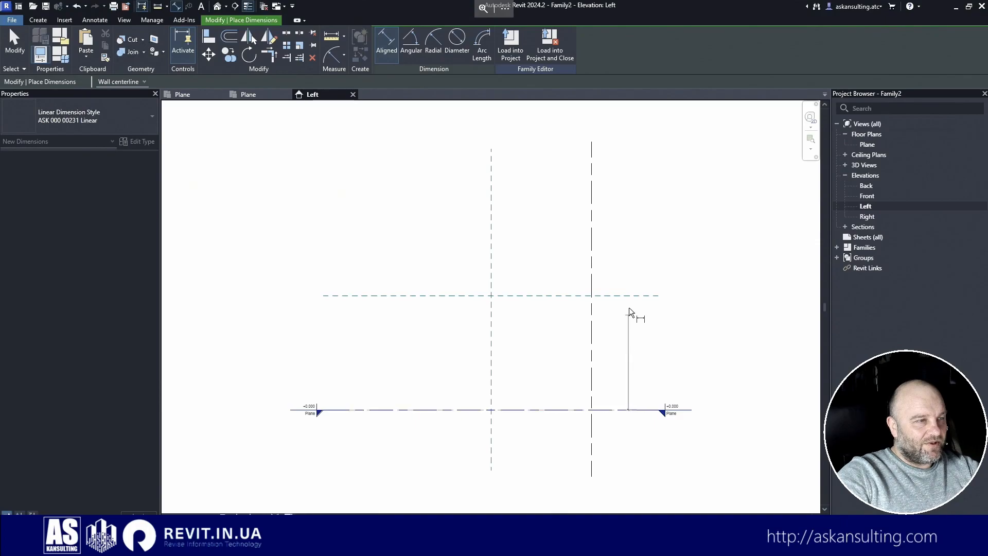
click(629, 296)
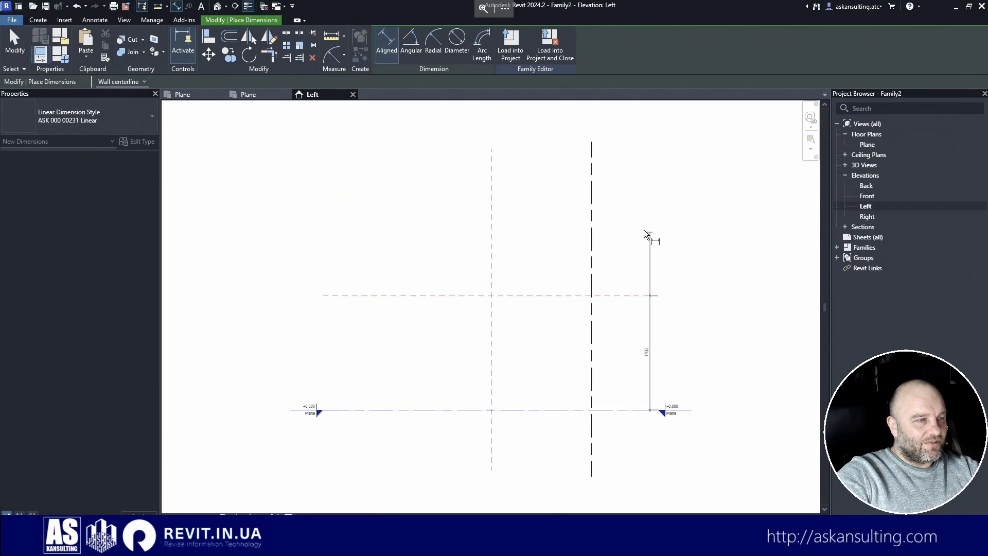
click(638, 224)
key(Escape)
- Label the vertical dimension with the shared parameter _Height from the ASK 000 00230 Dimensions group
click(639, 323)
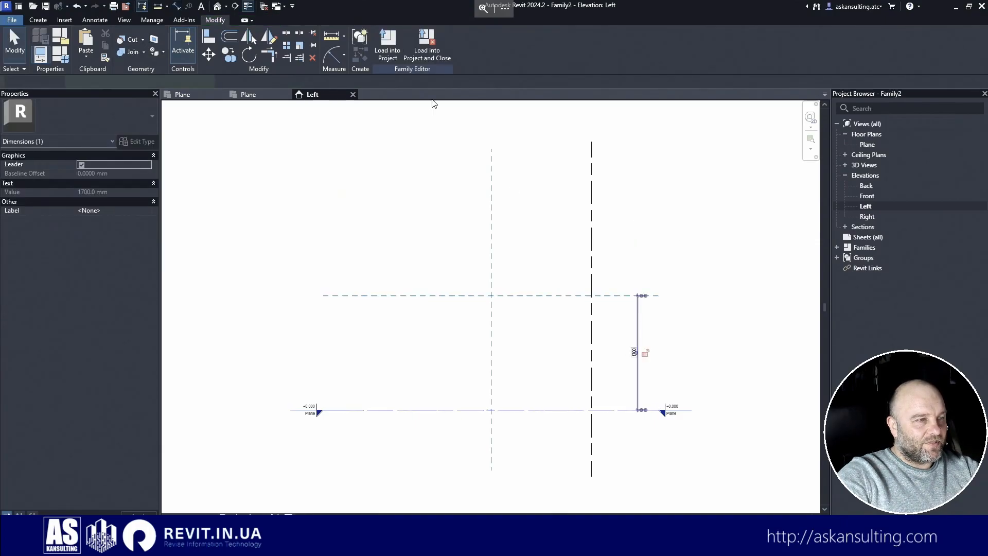
click(483, 45)
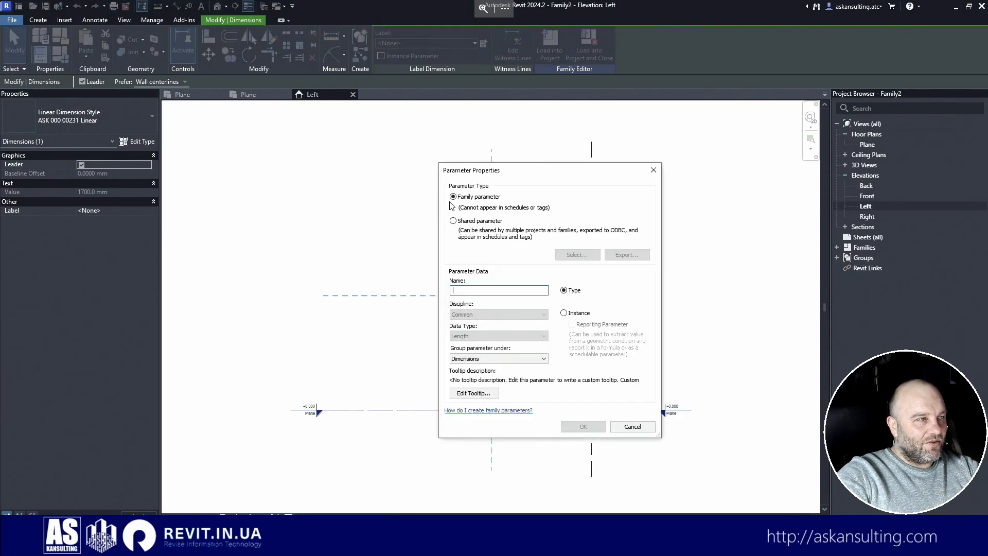
click(481, 221)
click(592, 253)
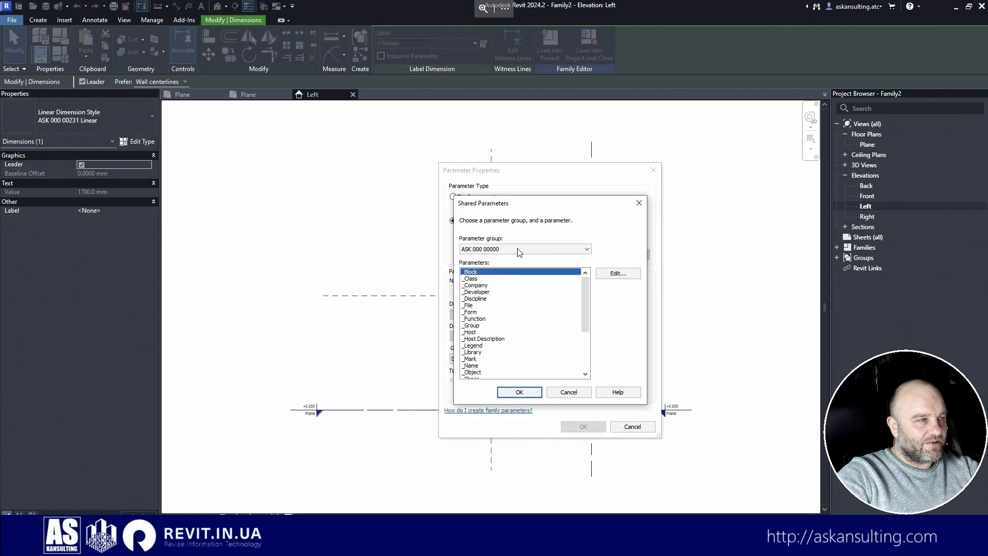
click(518, 250)
click(522, 300)
drag(585, 288, 585, 314)
click(471, 326)
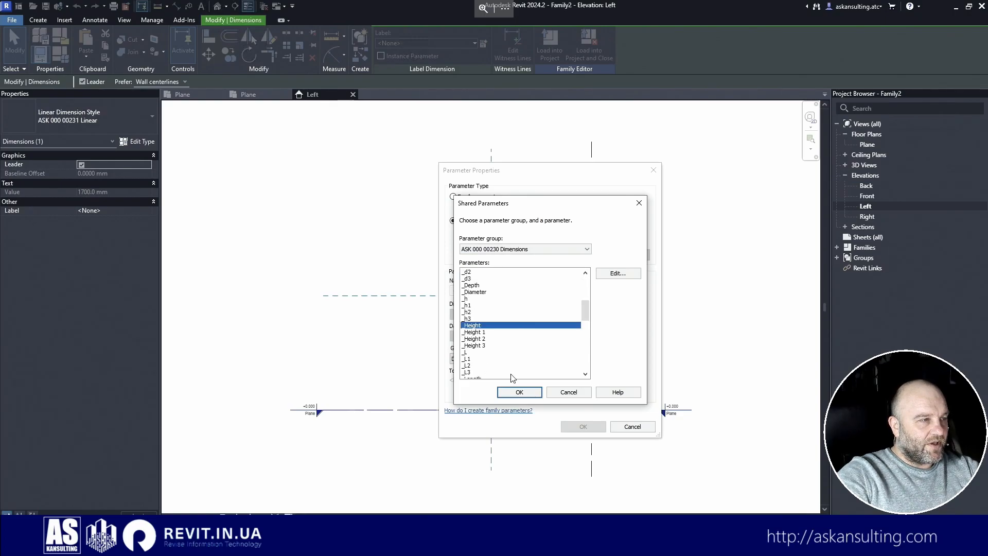
click(520, 393)
click(580, 427)
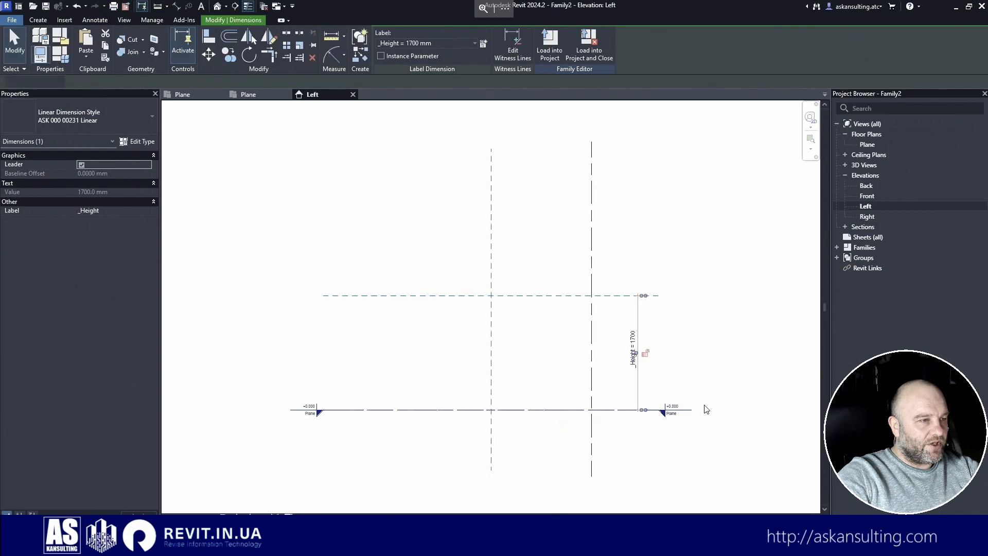
- Move the _Height dimension right along the Plane level until it meets the level head symbol
scroll(701, 412, up, 5)
click(208, 53)
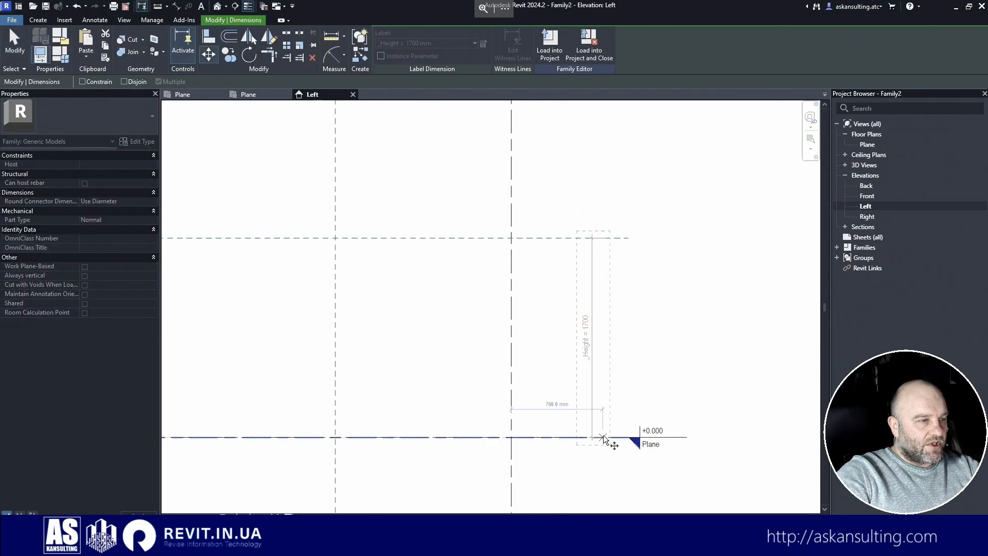
scroll(597, 442, up, 3)
click(584, 446)
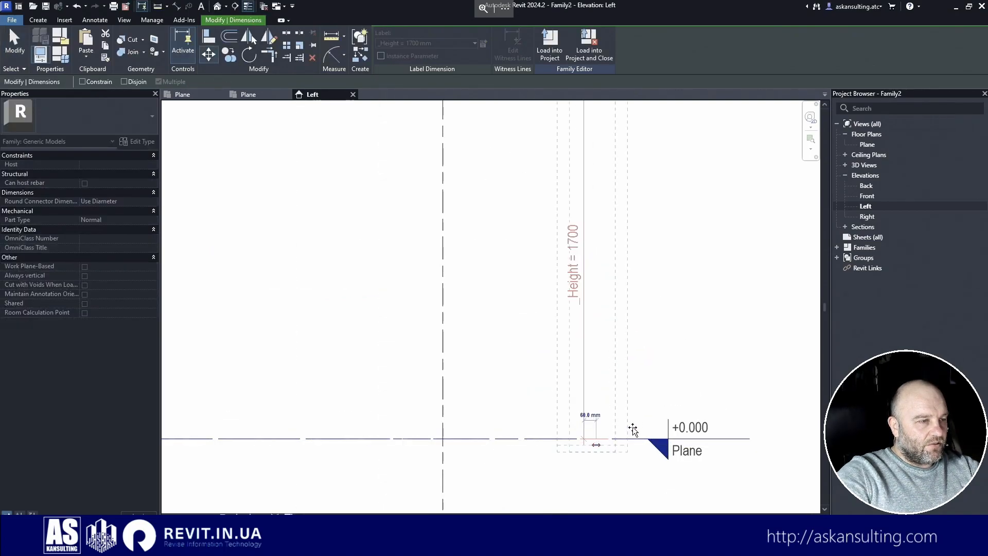
click(649, 439)
scroll(575, 425, down, 3)
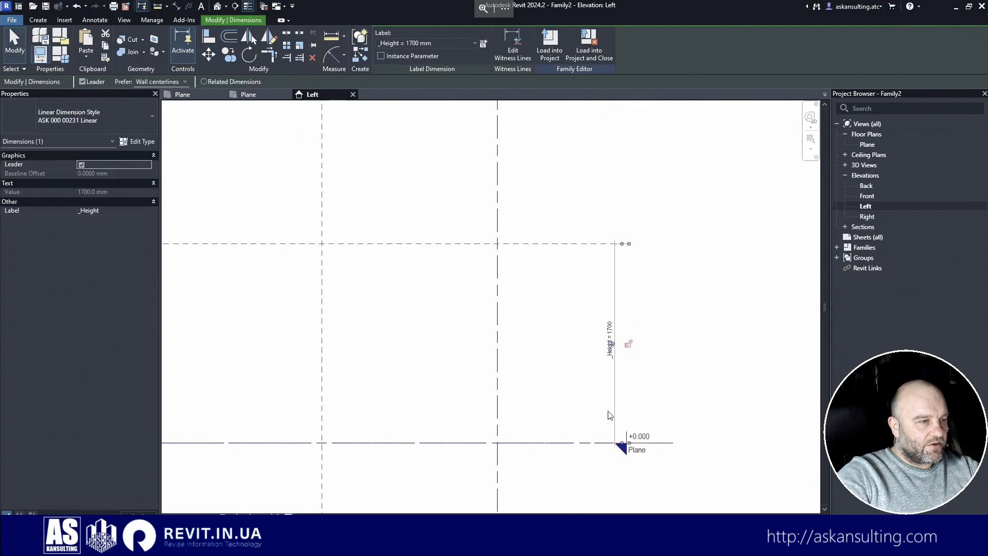
- Shift the upper and lower witness line grips of the _Height dimension to the left of its dimension line
scroll(586, 250, up, 3)
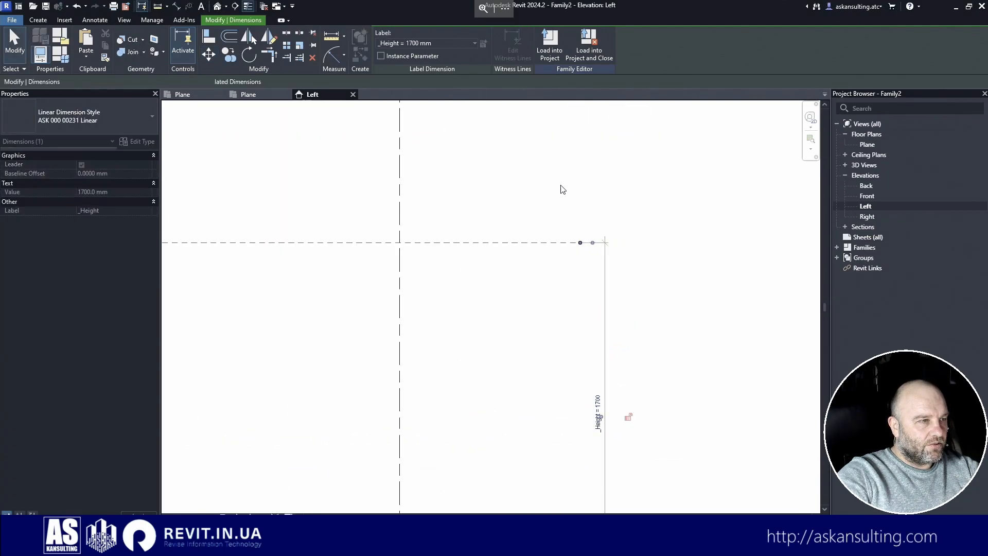
scroll(563, 187, down, 2)
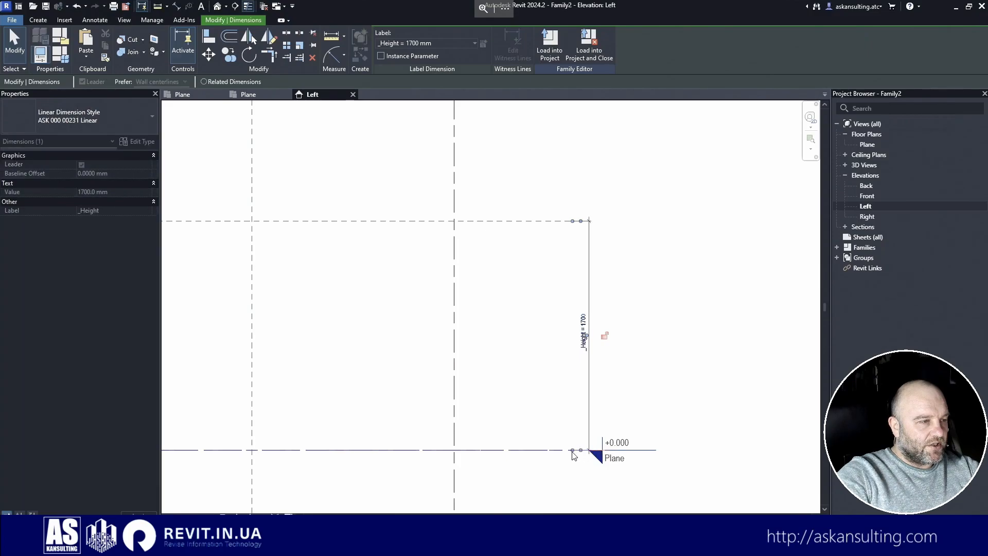
key(Escape)
scroll(737, 323, down, 1)
scroll(737, 323, down, 1)
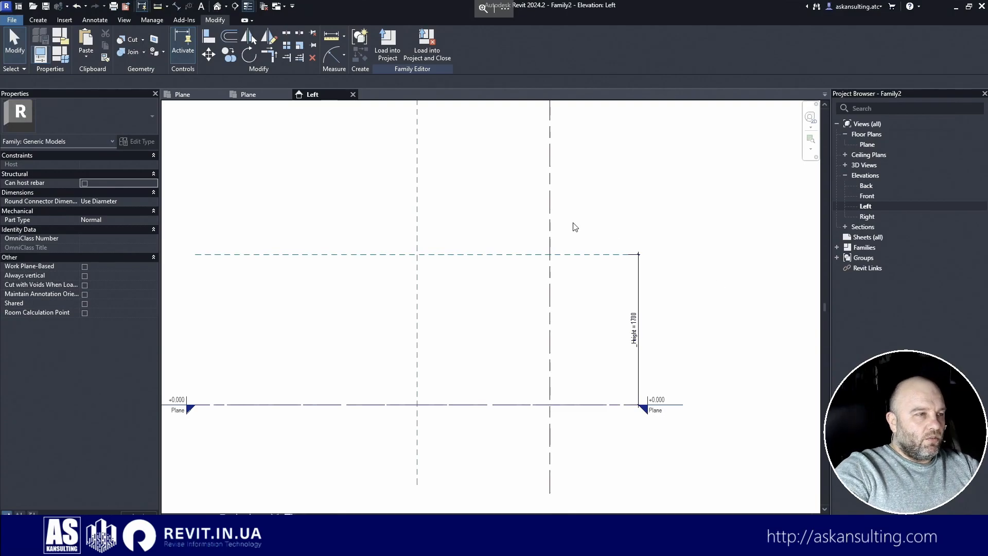
middle_drag(604, 199, 618, 194)
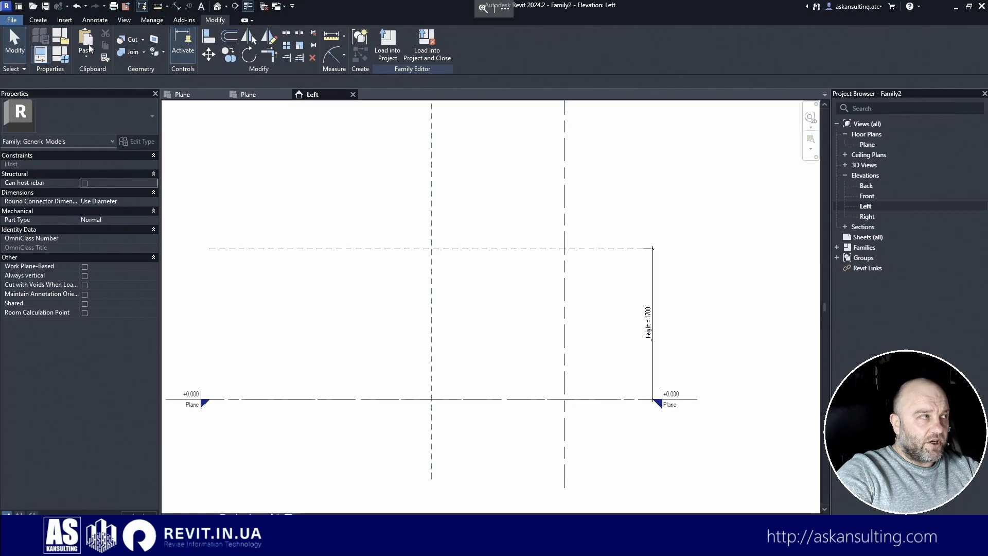
- In the family types, reorder the Dimensions parameters so that _Height comes below _Length and _Width
click(66, 59)
drag(283, 92, 508, 107)
click(301, 218)
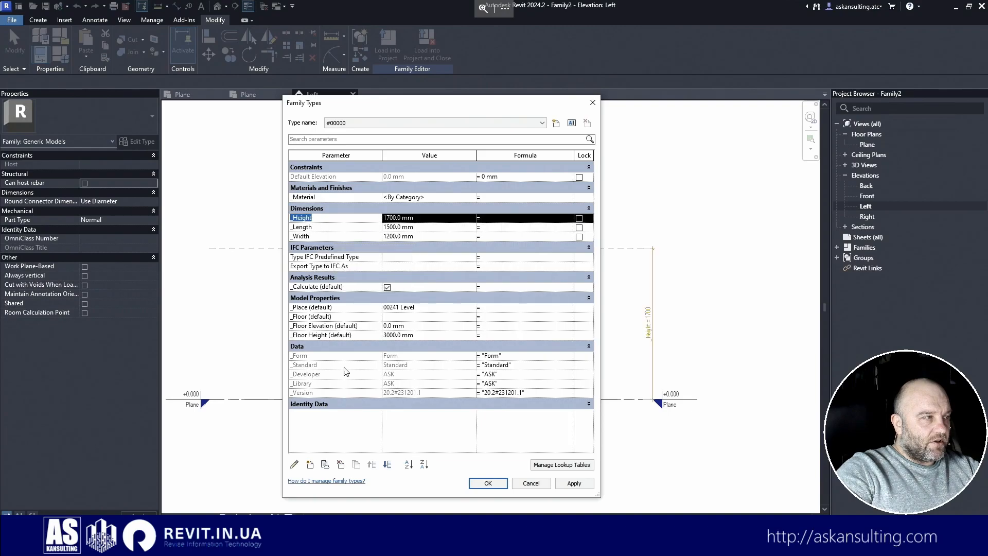
click(387, 465)
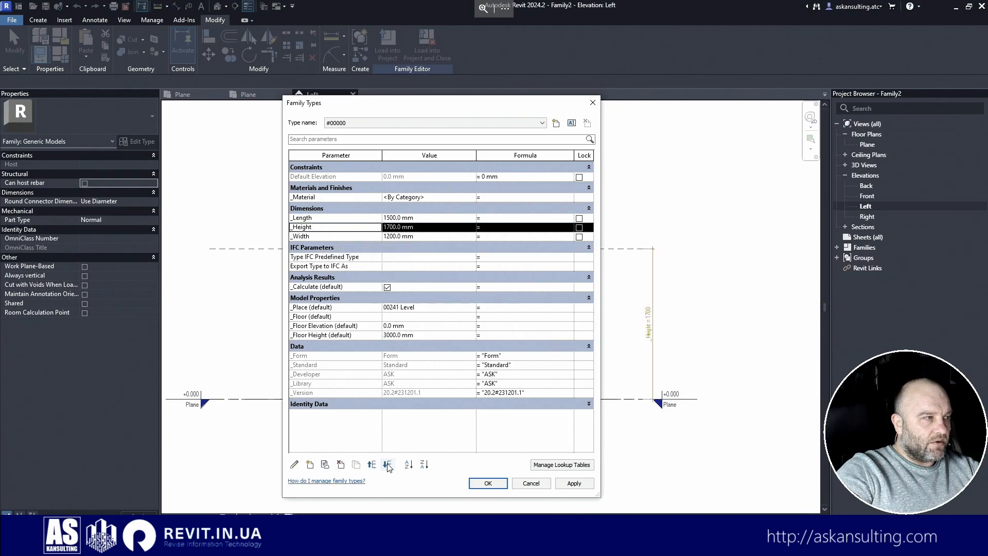
click(387, 465)
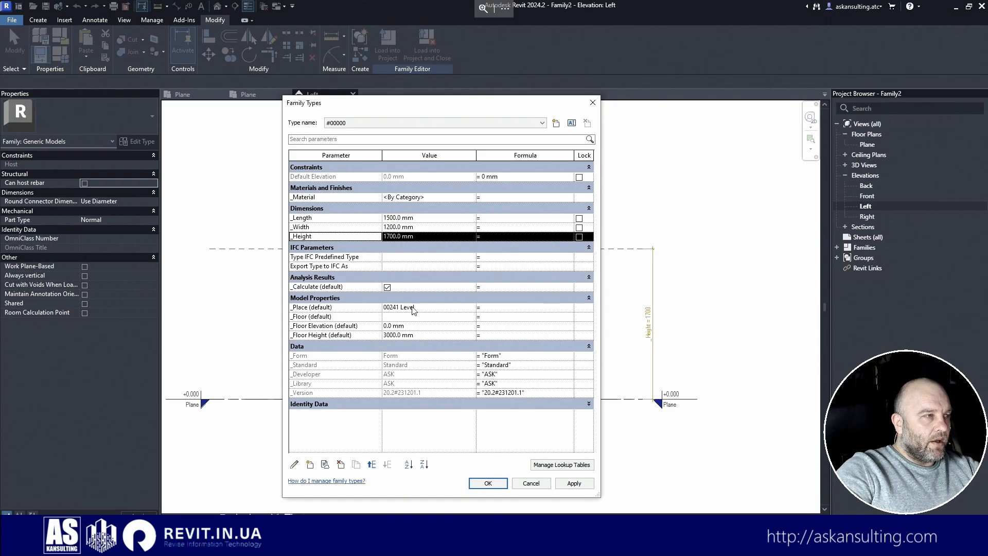
- Start a new family type parameter named _Step Depth with data type Length, grouped under Division Geometry
click(333, 218)
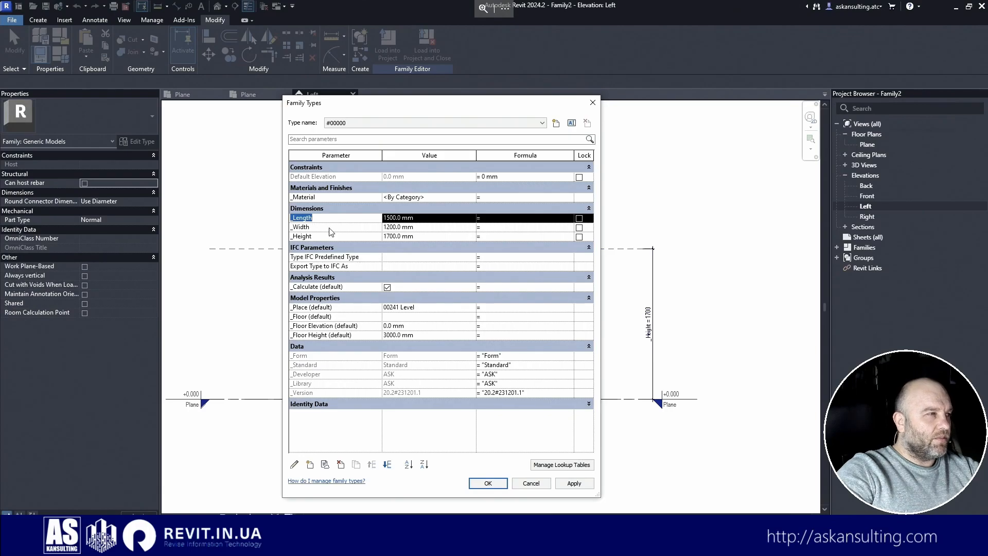
click(310, 464)
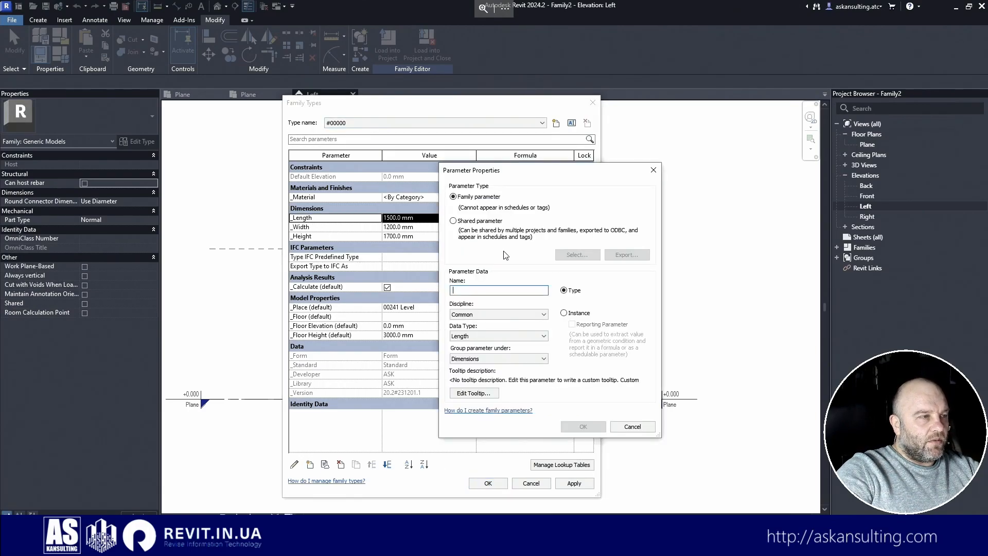
text(_Step)
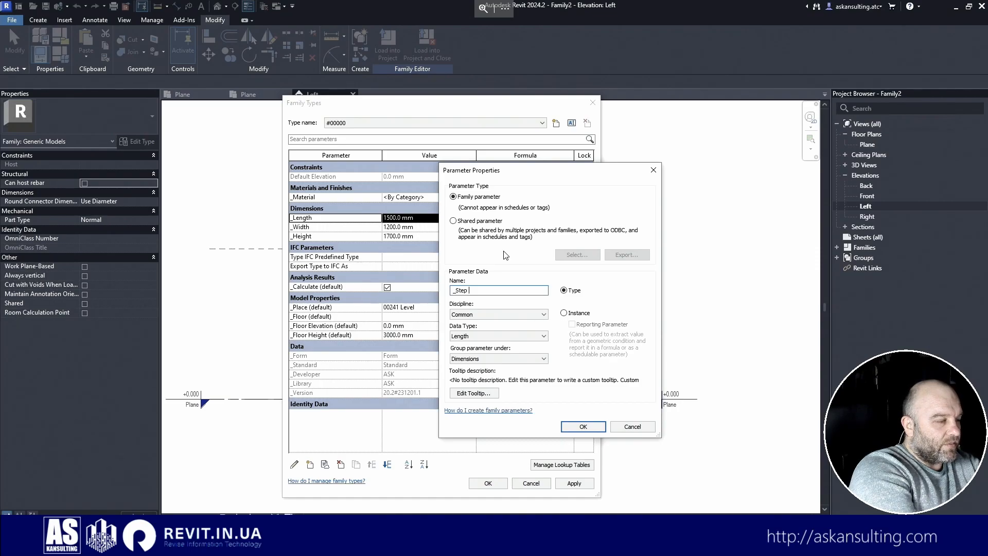
text(Depth)
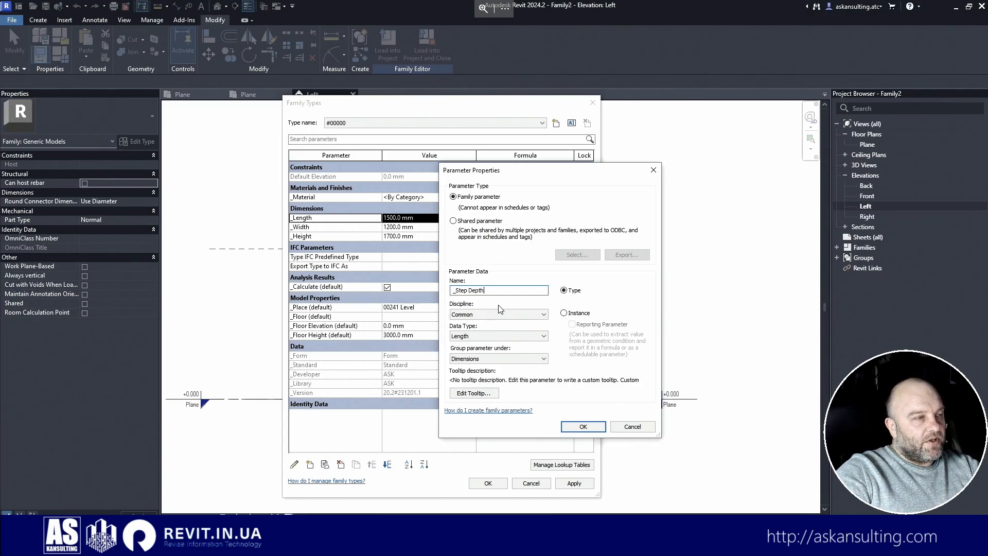
click(487, 361)
click(482, 162)
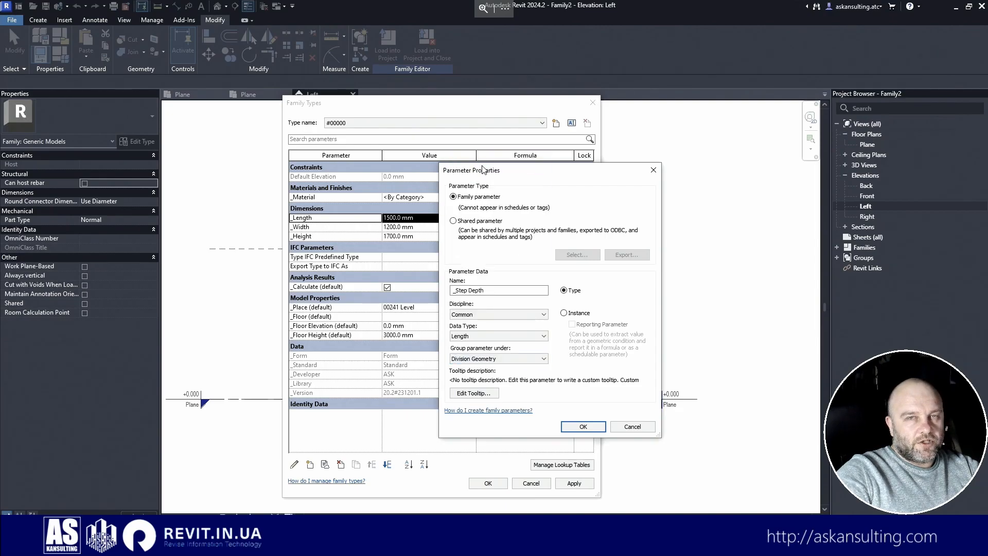
- Replace the _Step Depth parameter's tooltip description with text beginning "ASK (Family"
click(473, 393)
key(ctrl+a)
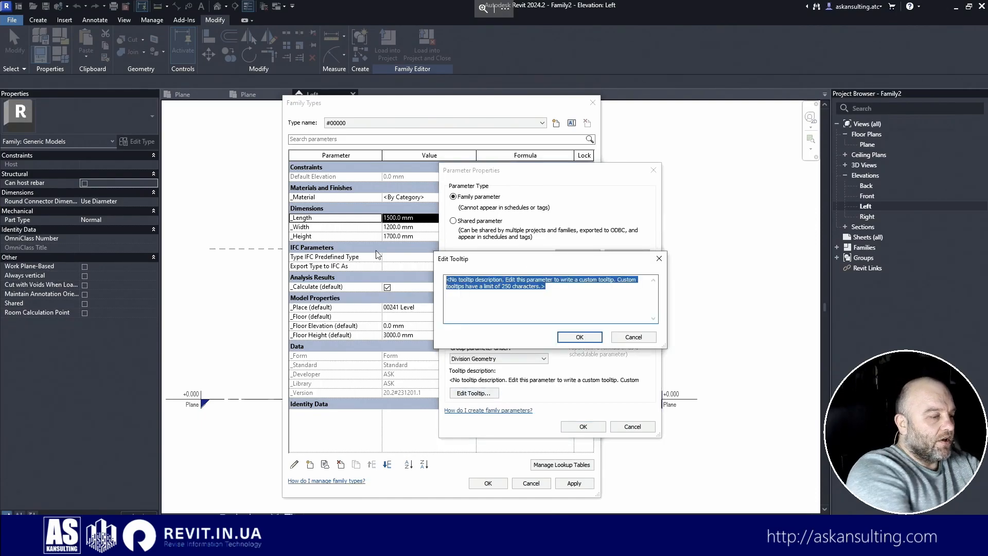
text(ASK)
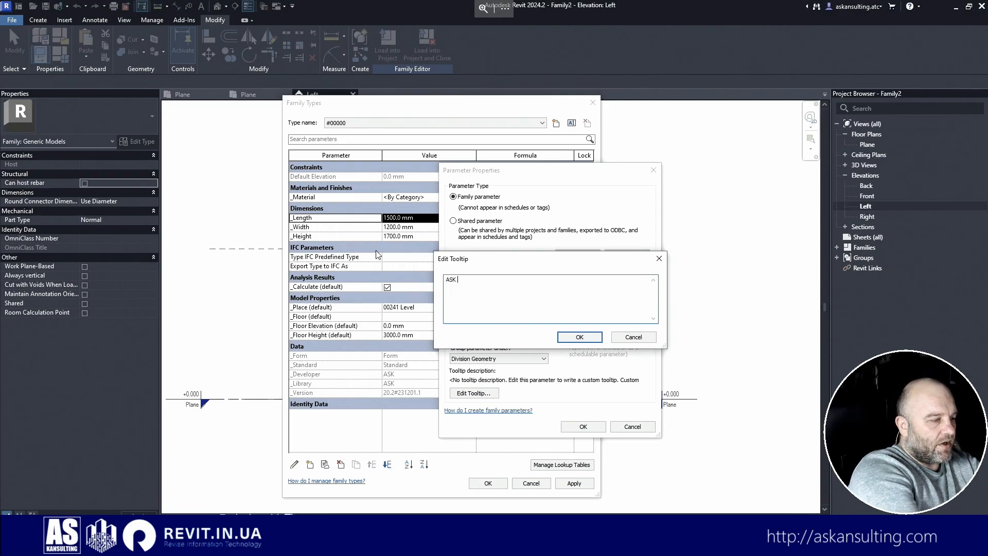
text( (Family)
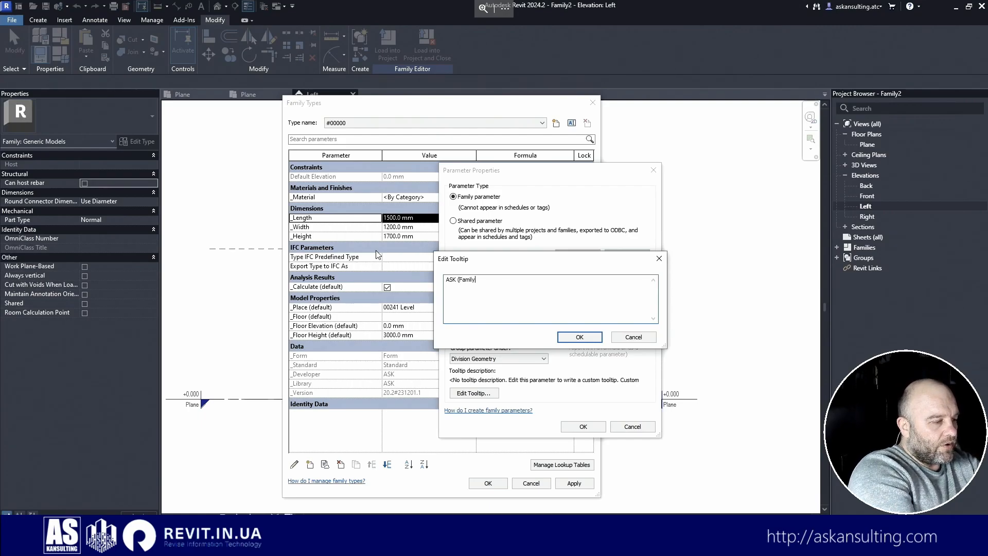
- Finish the _Step Depth parameter with the tooltip "ASK (Family Parameter): Step Depth." and set its value to 300 mm
text( Para)
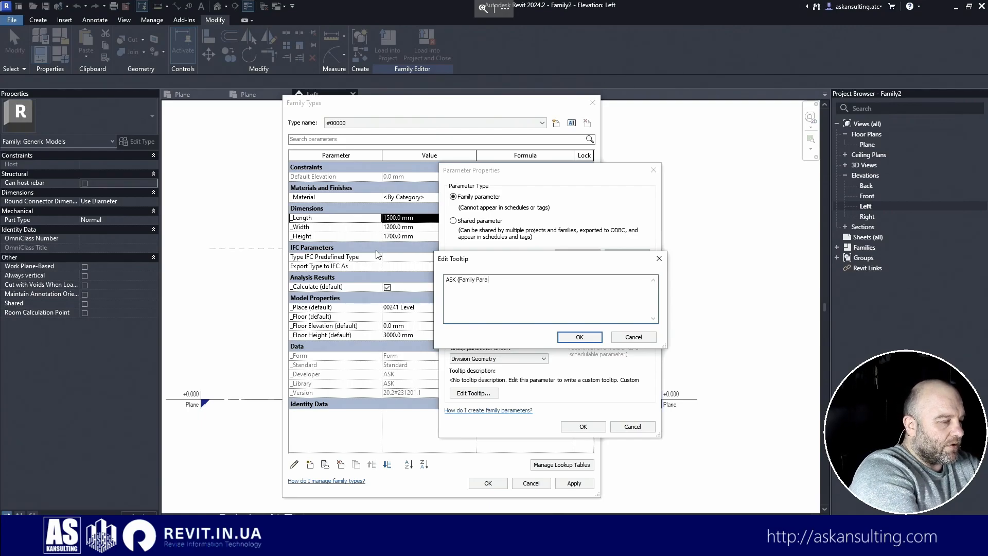
text(meter):)
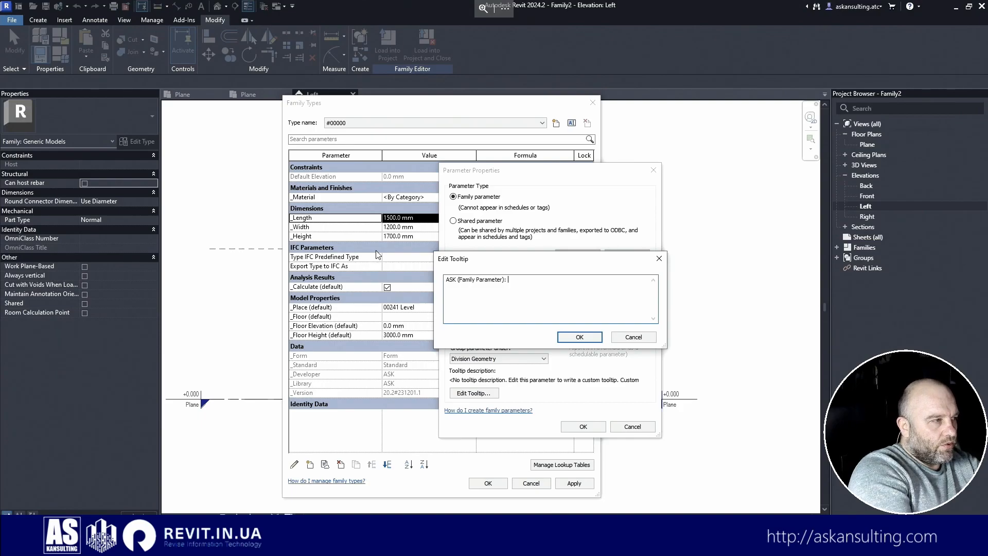
text( Step)
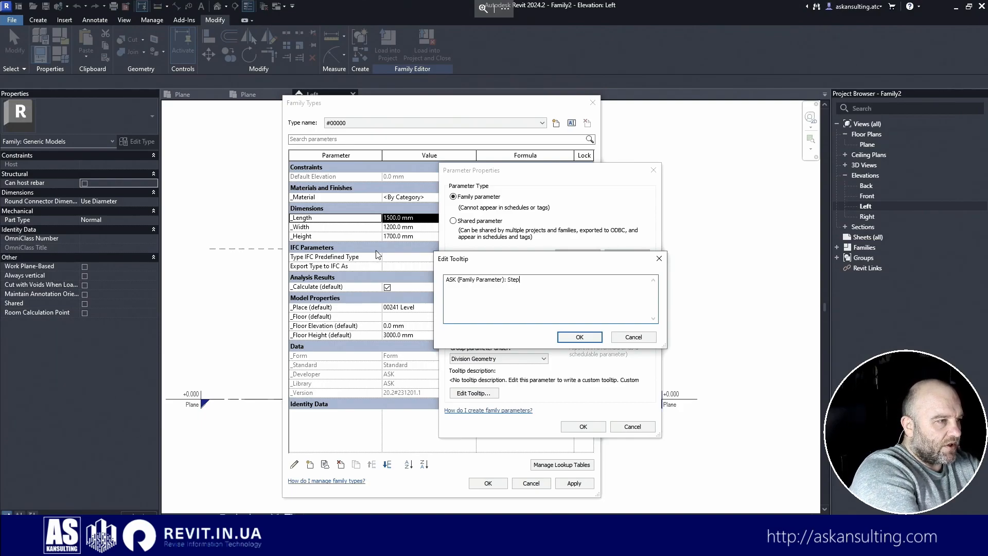
text( Depth.)
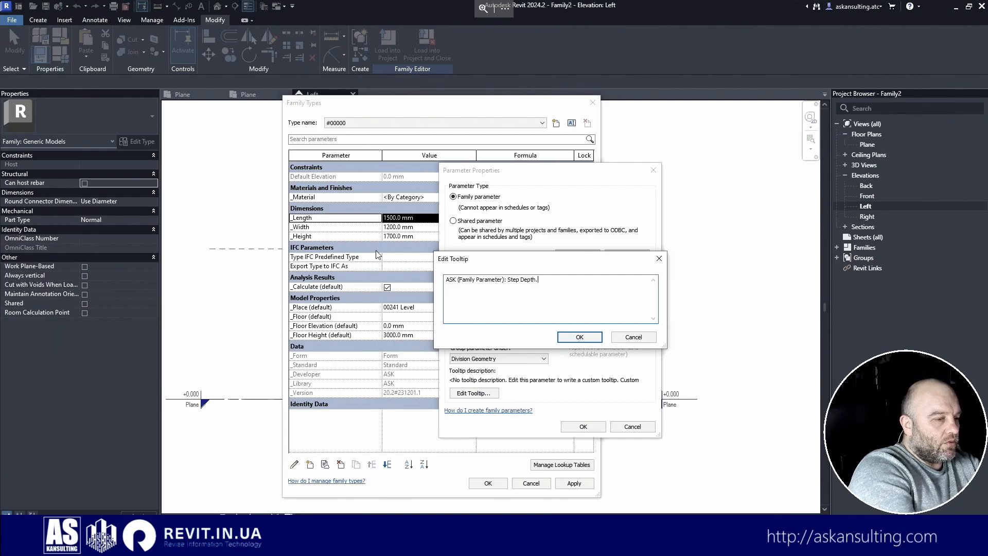
key(ctrl+a)
key(ctrl+c)
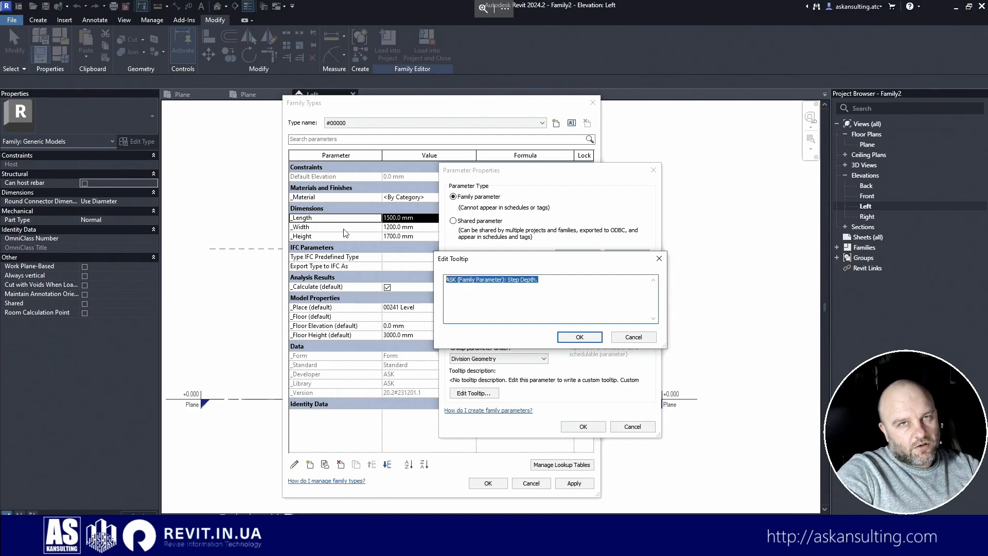
click(580, 337)
click(584, 427)
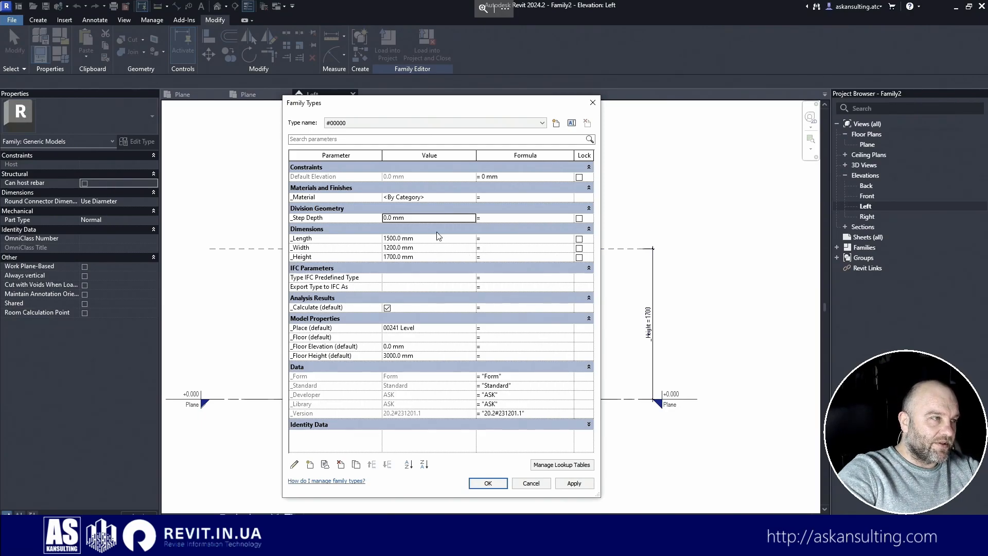
click(430, 221)
text(300)
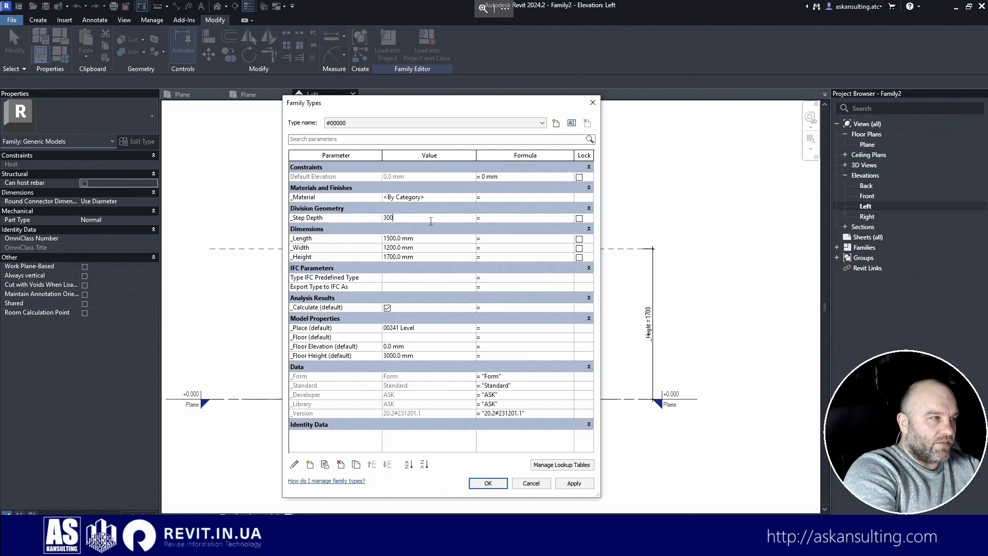
- Define a new length-type family parameter named _Step Height, grouped under Division Geometry
click(310, 466)
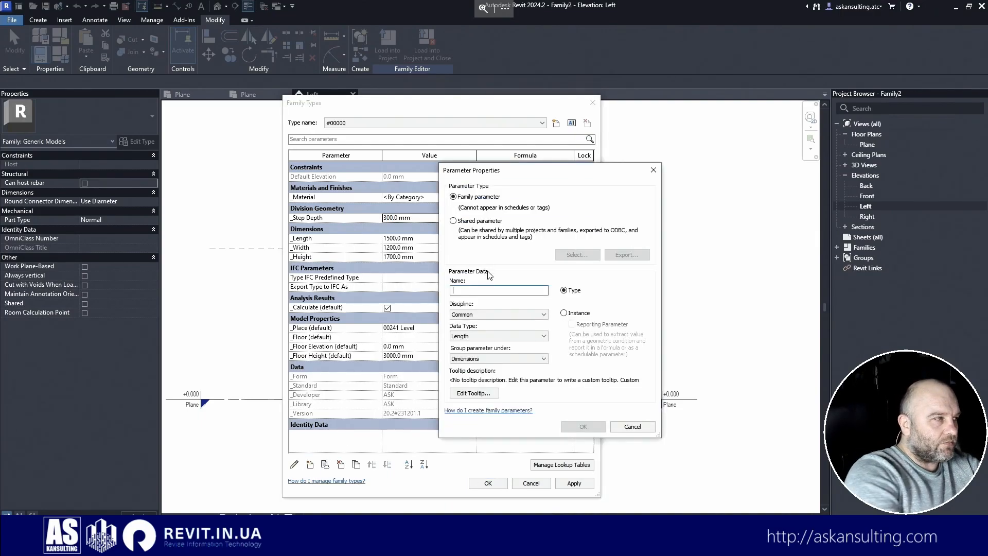
text(_Step H)
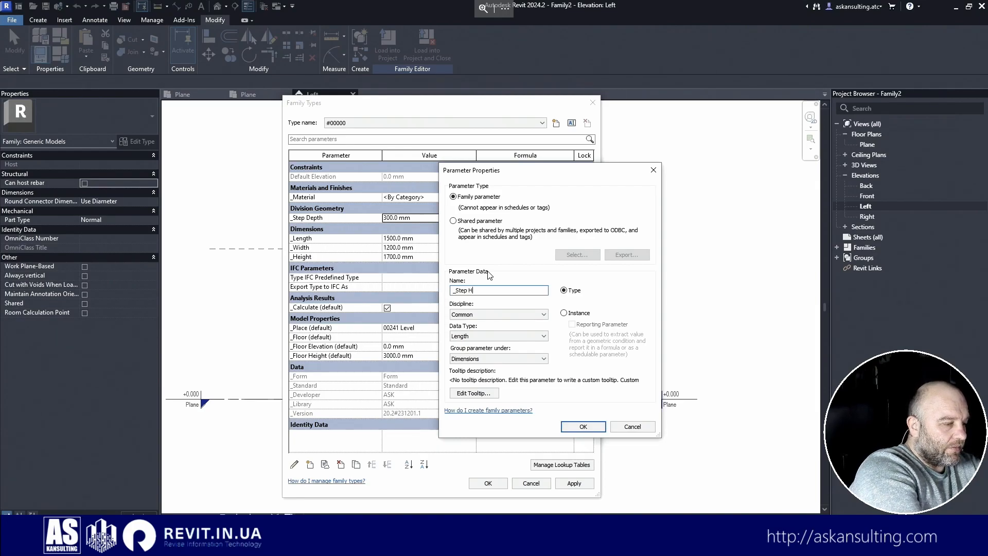
text(eight)
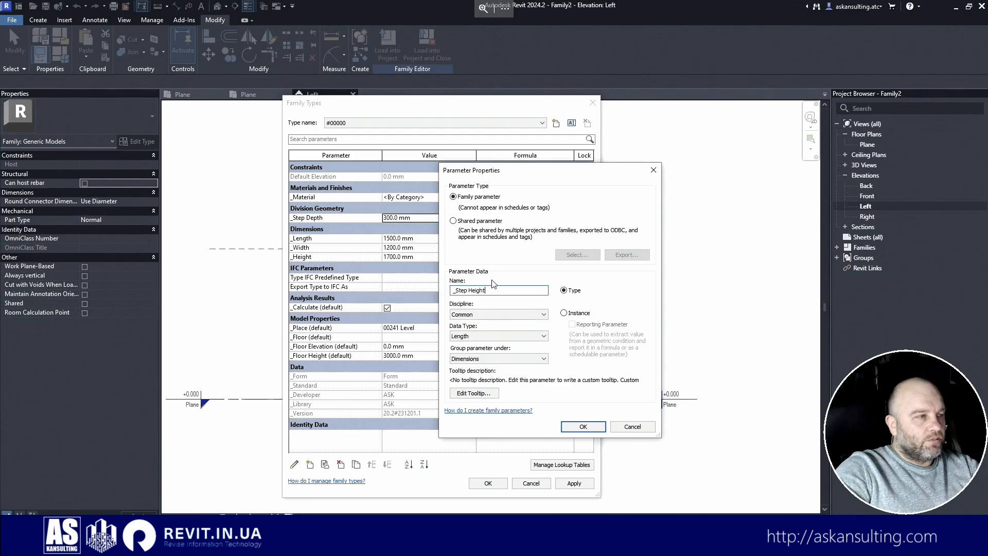
click(489, 358)
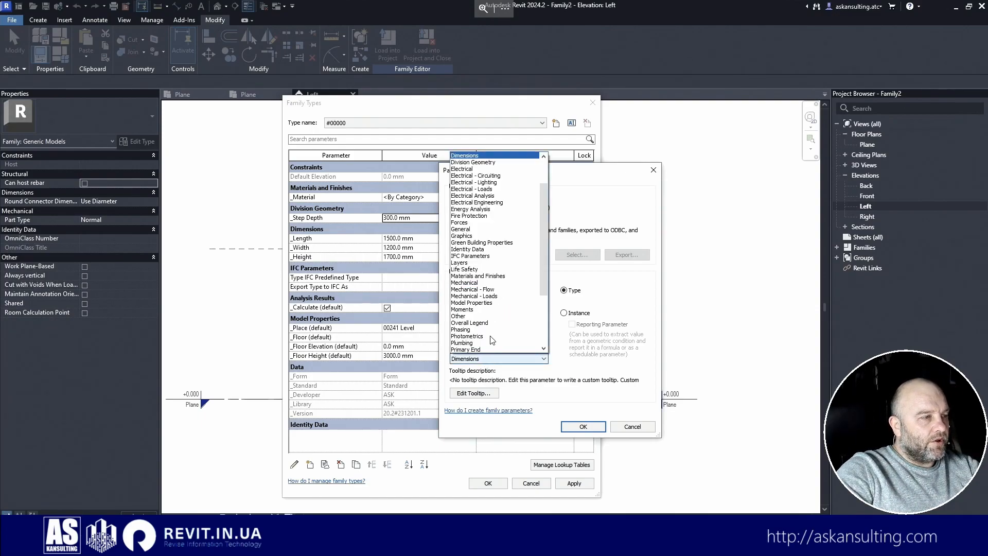
click(489, 169)
- Give the _Step Height parameter the tooltip "ASK (Family Parameter): Step Height." and set its value to 150 mm
click(473, 393)
key(ctrl+a)
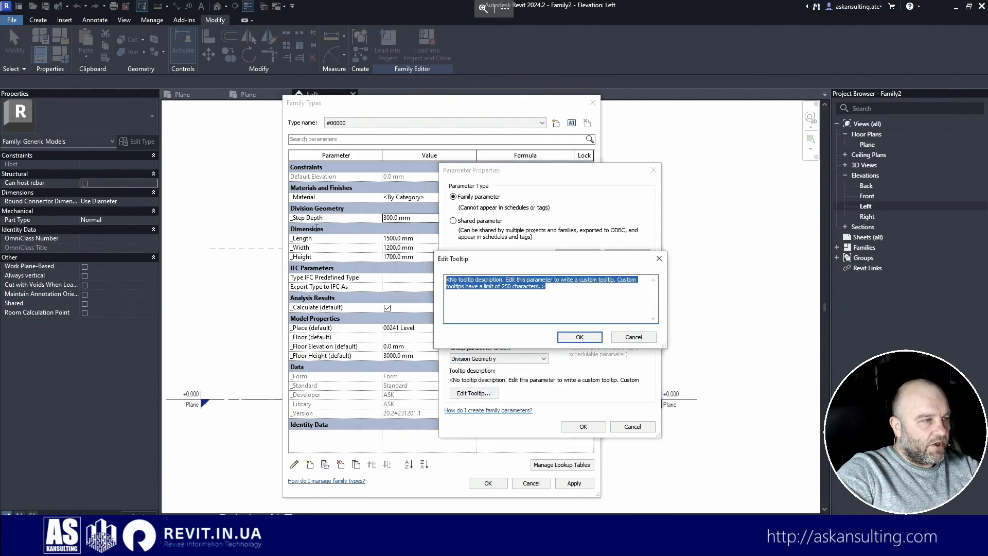
key(ctrl+v)
double_click(527, 280)
text(Height.)
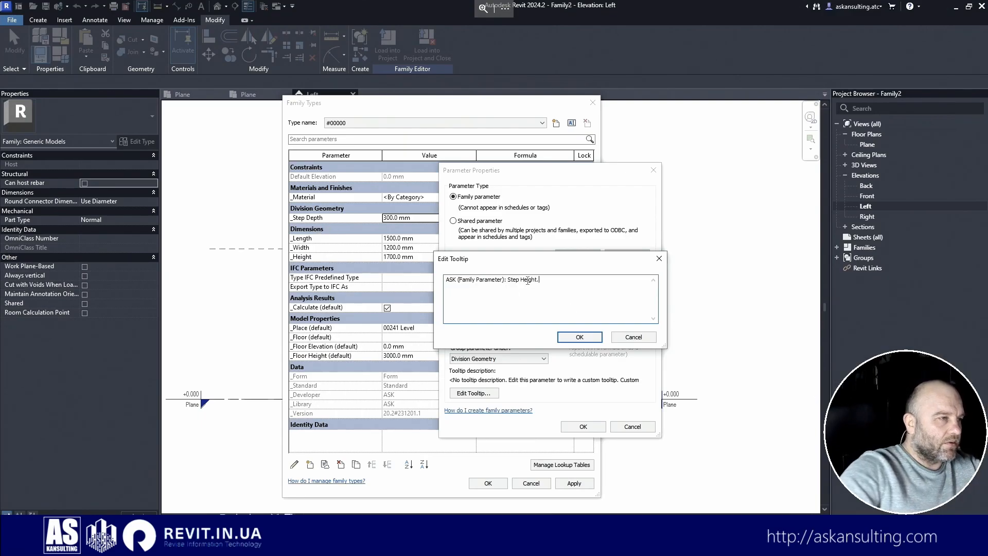
click(587, 338)
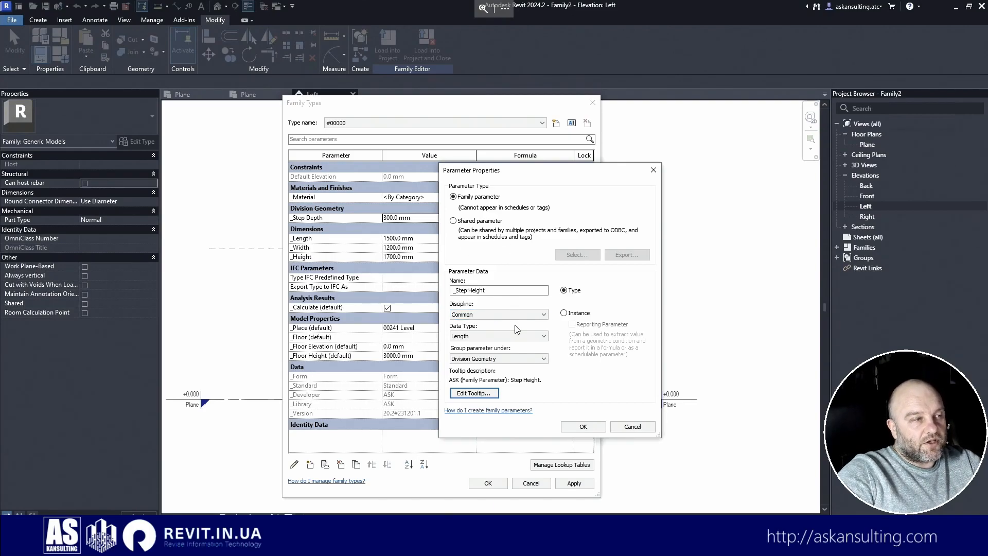
click(583, 426)
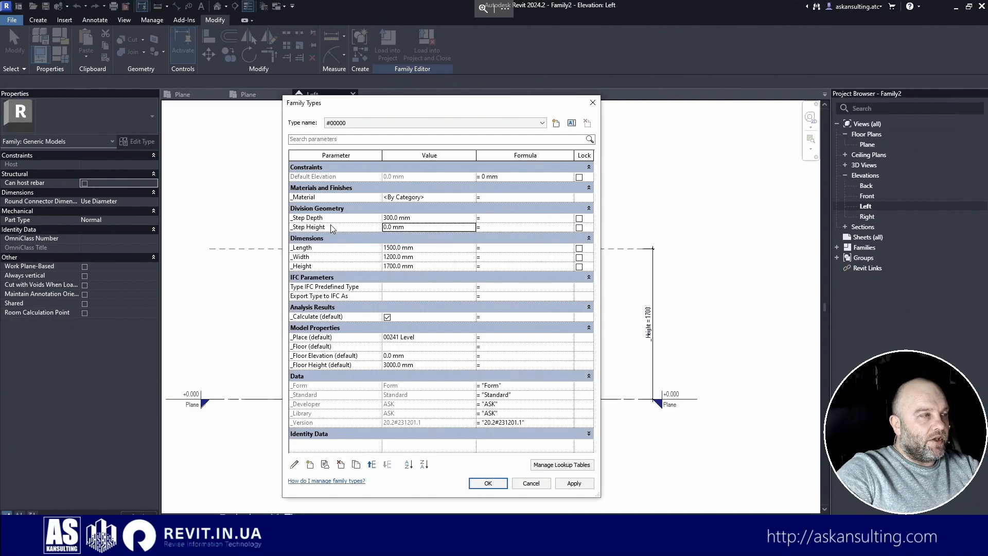
click(460, 226)
text(150)
- Define a new family parameter named _Step Count with the Integer data type, grouped under Division Geometry
click(310, 465)
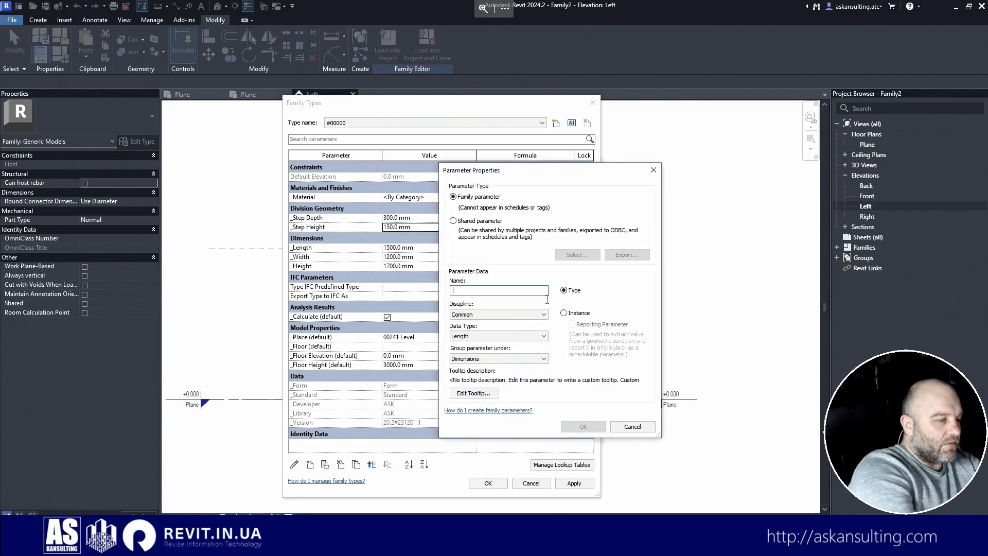
text(_Step C)
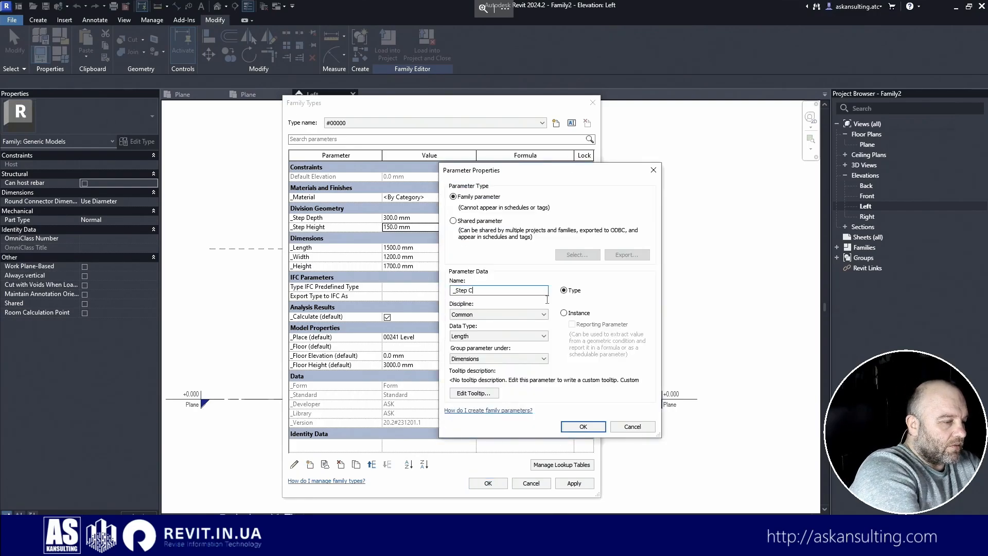
click(482, 337)
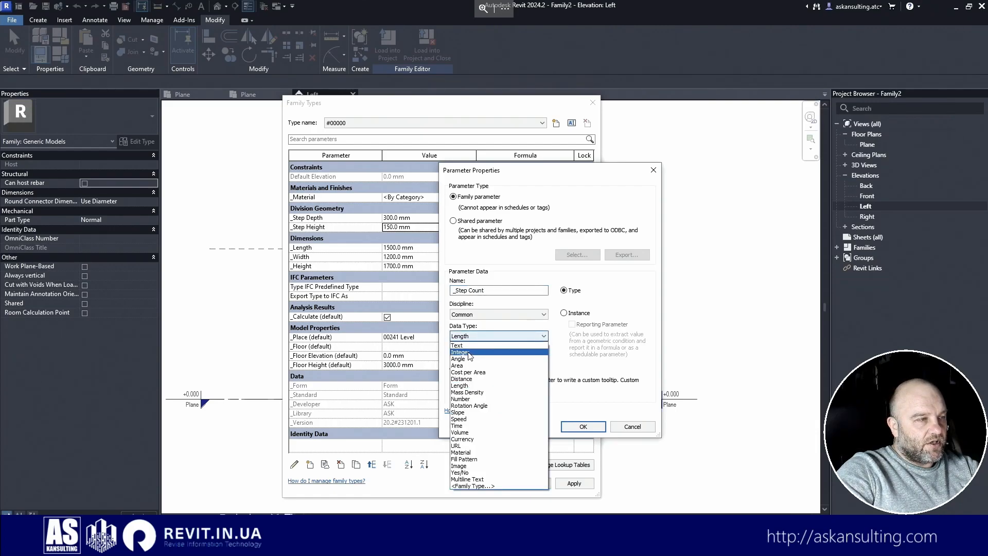
click(469, 353)
click(499, 360)
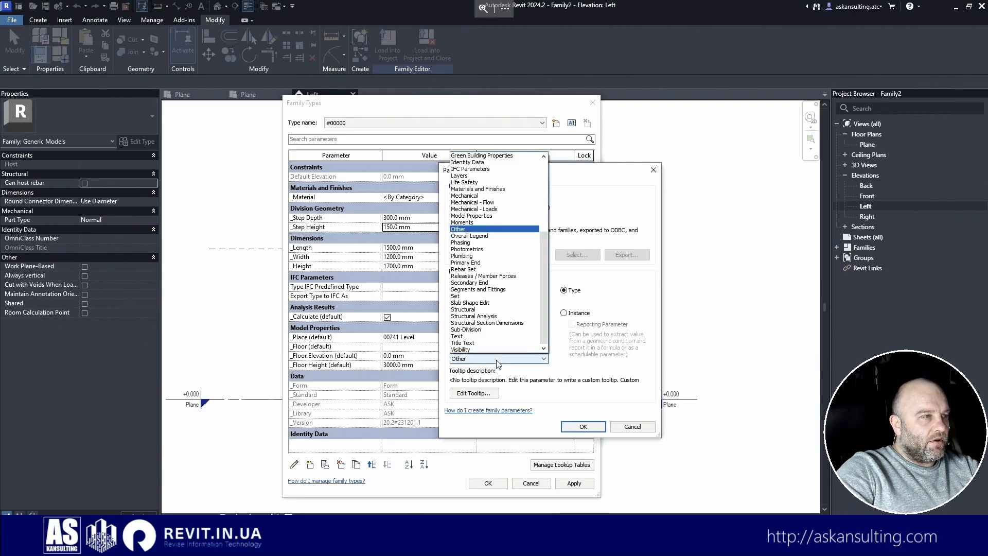
scroll(476, 213, up, 1)
scroll(476, 216, down, 1)
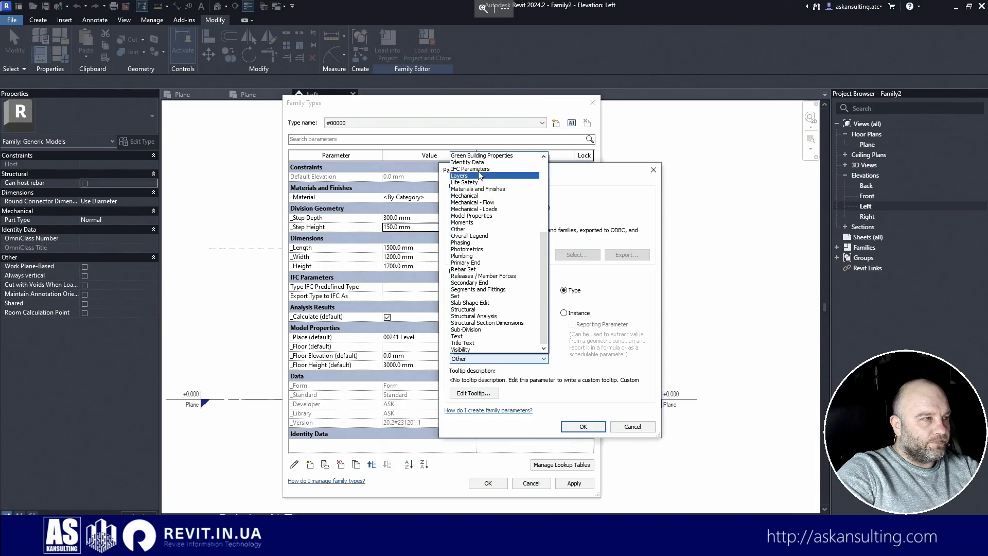
scroll(474, 194, up, 1)
scroll(475, 220, up, 3)
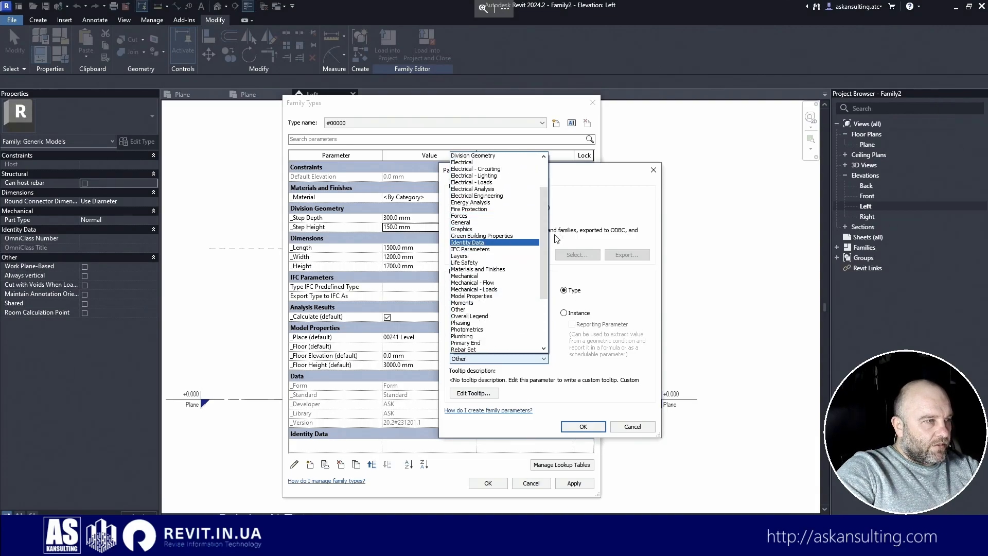
scroll(472, 236, up, 2)
click(468, 196)
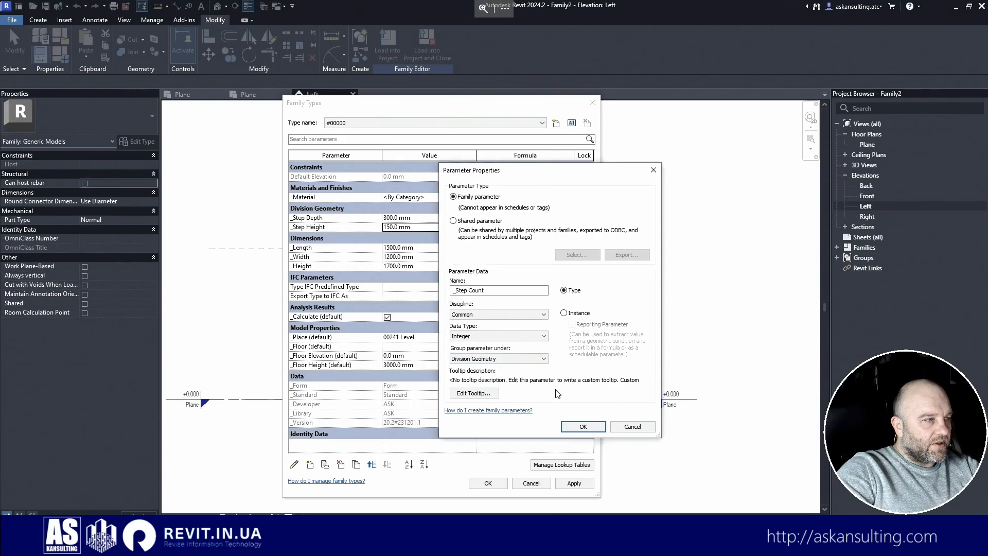
- Write the tooltip "ASK (Family Parameter): Step Count." for the _Step Count parameter and create the parameter
click(473, 393)
key(ctrl+a)
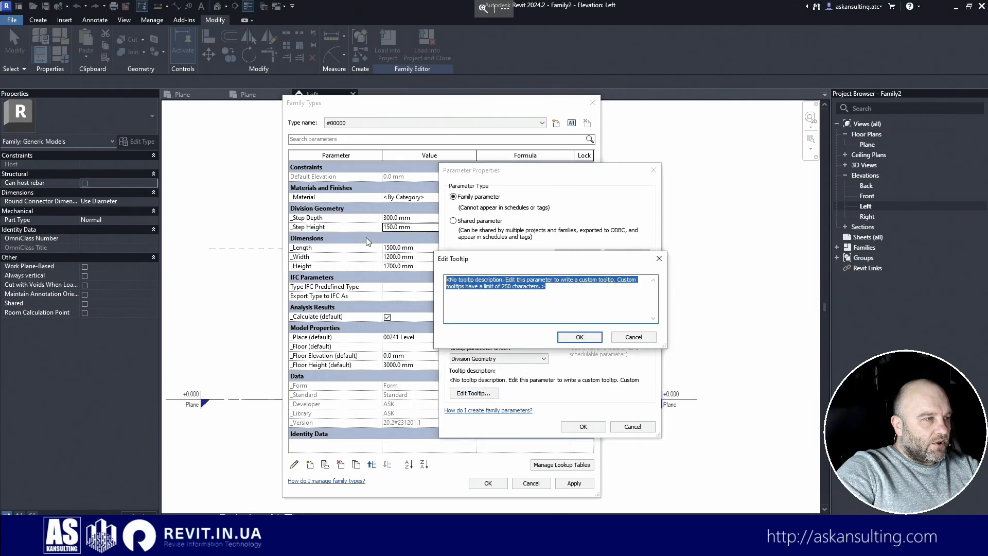
text(ASK (Family Parameter): Step Depth.)
double_click(528, 280)
text(C)
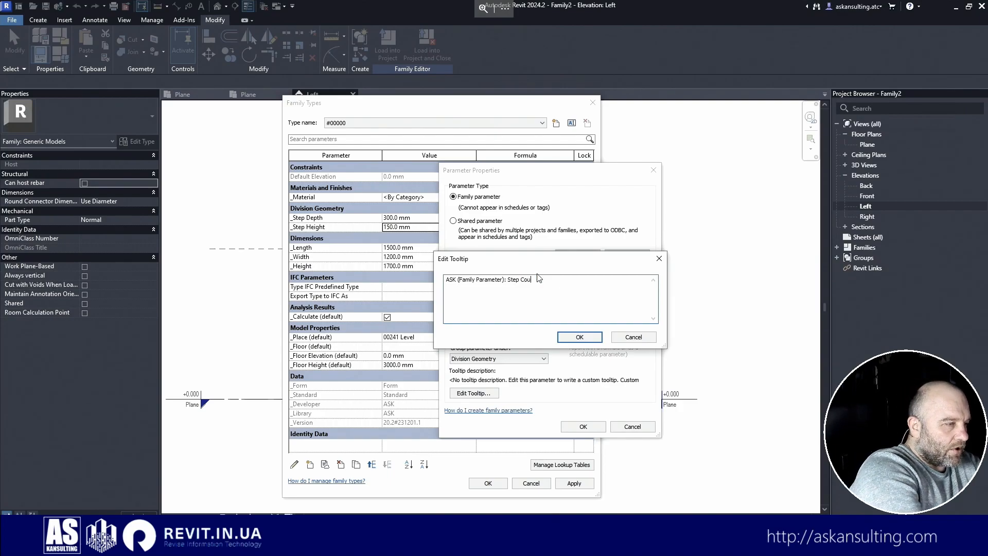
click(580, 337)
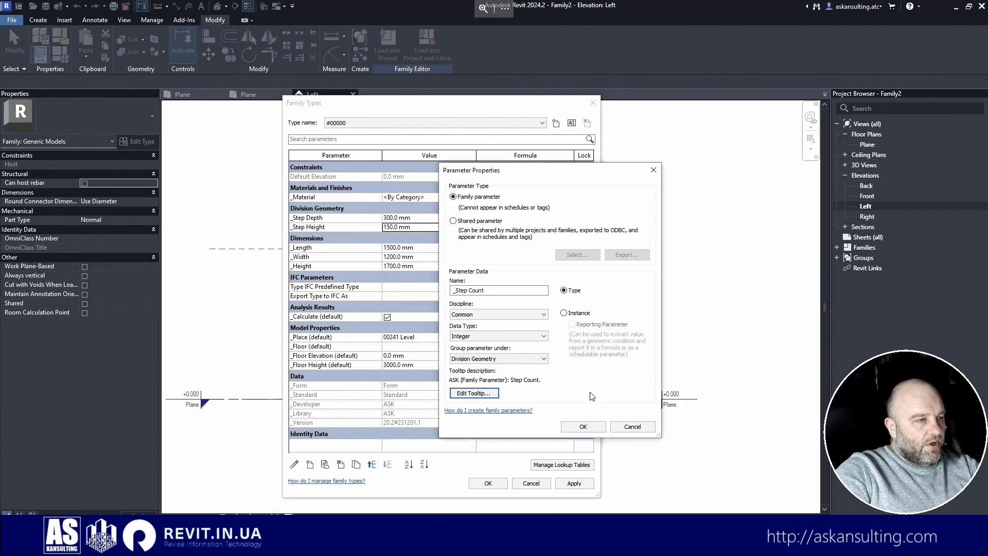
click(583, 427)
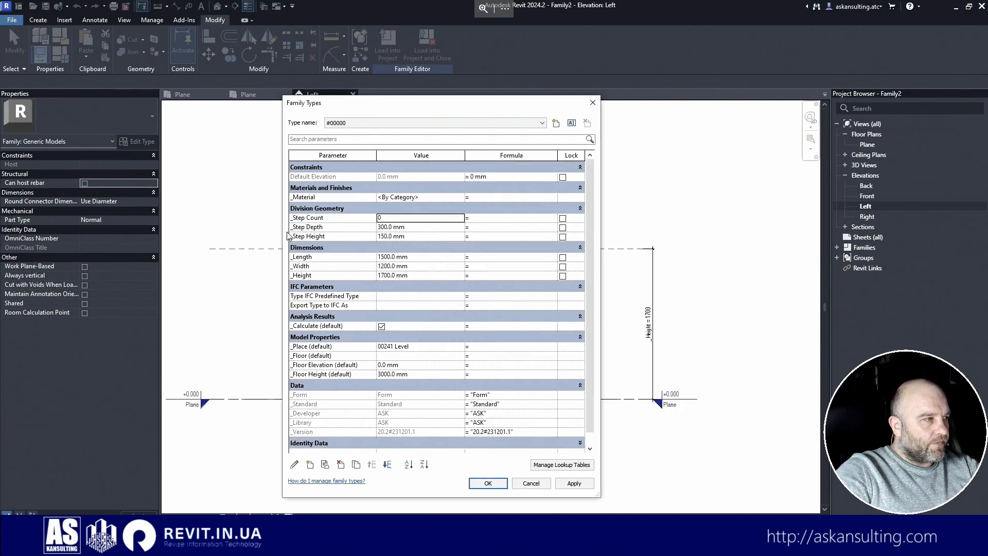
- Move _Step Count below _Step Height in the Division Geometry group and set its value to 3
click(387, 465)
click(387, 465)
double_click(422, 239)
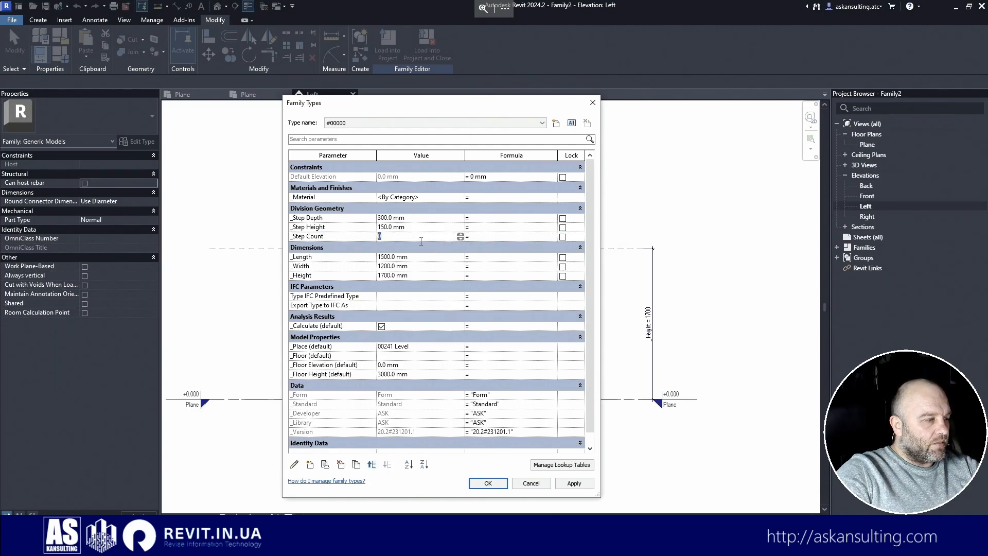
click(486, 207)
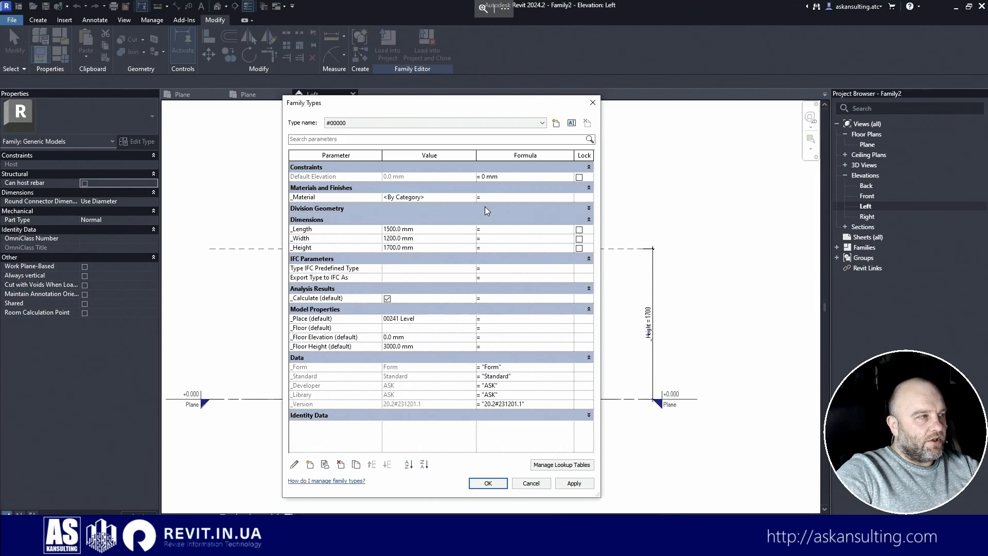
click(485, 207)
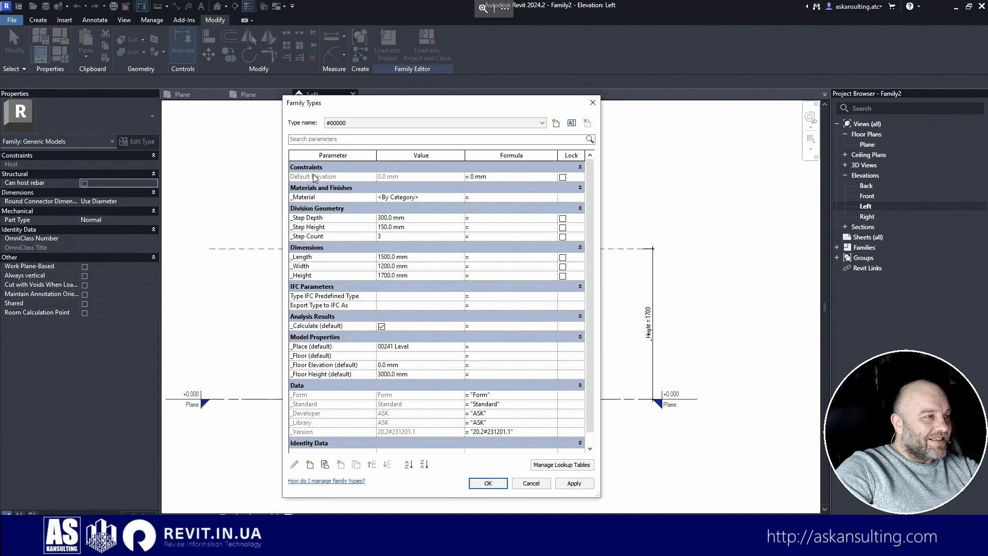
- Drive the _Length parameter with the formula _Step Depth * _Step Count
drag(412, 105, 287, 95)
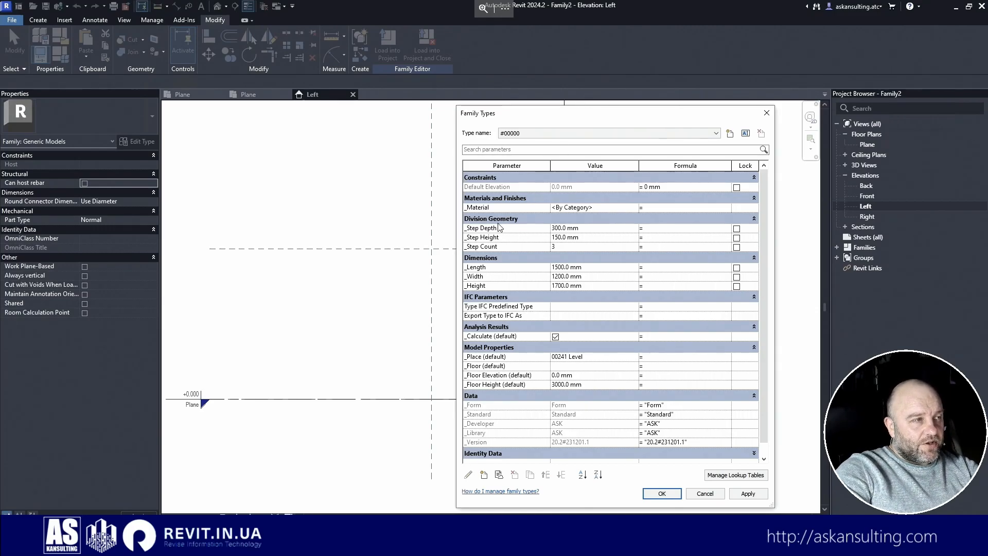
mouse_move(497, 231)
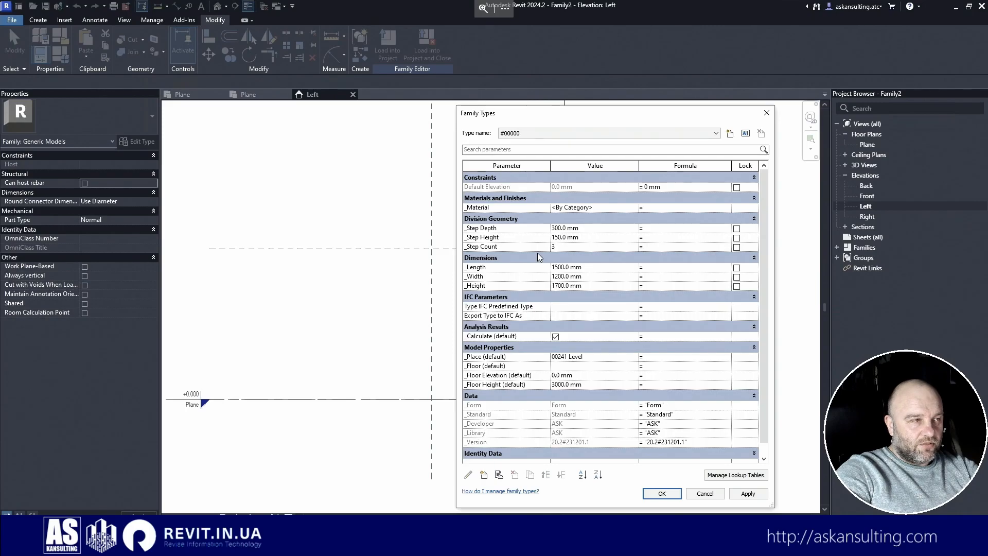
click(513, 229)
click(516, 230)
key(ctrl+c)
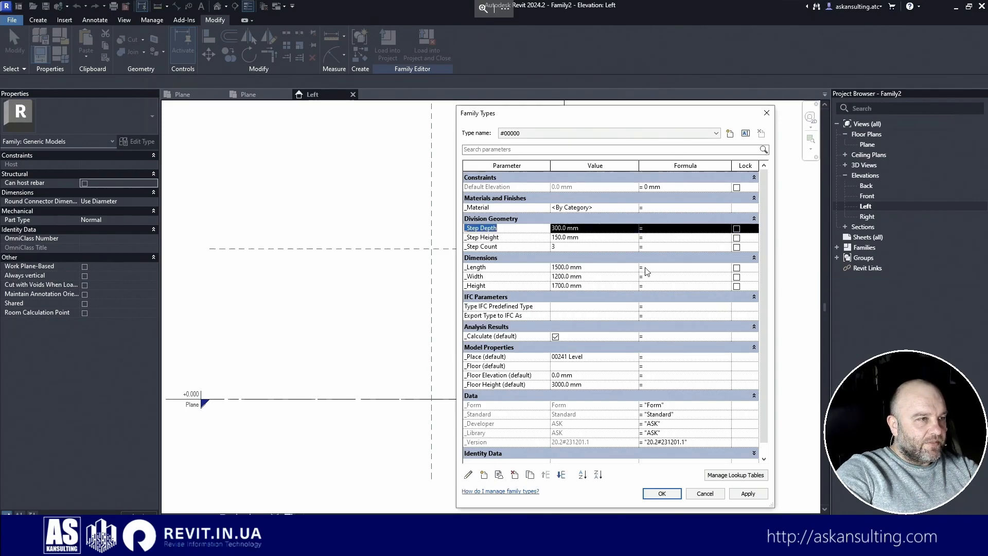
click(642, 267)
key(ctrl+v)
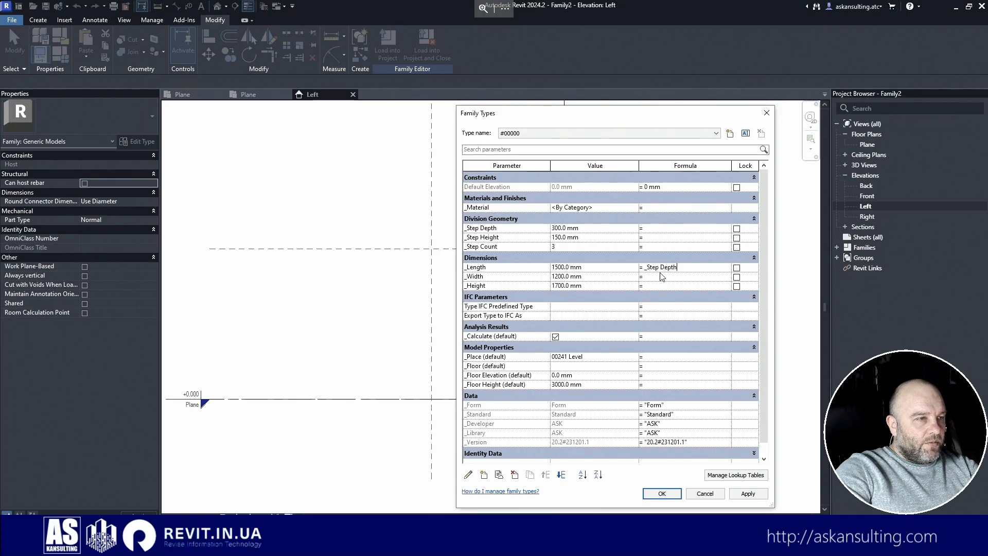
double_click(527, 247)
click(694, 267)
click(700, 269)
text(* _Step Count)
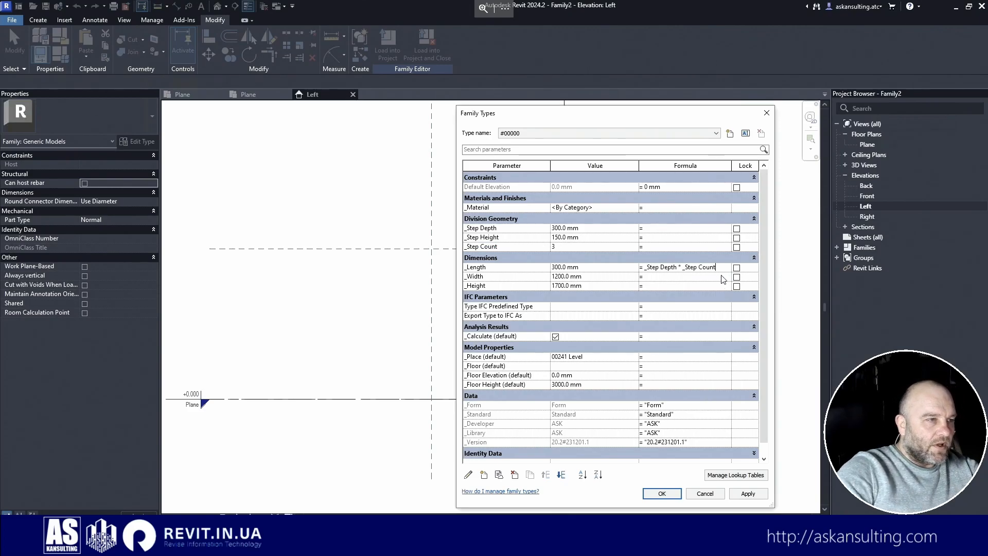
click(697, 279)
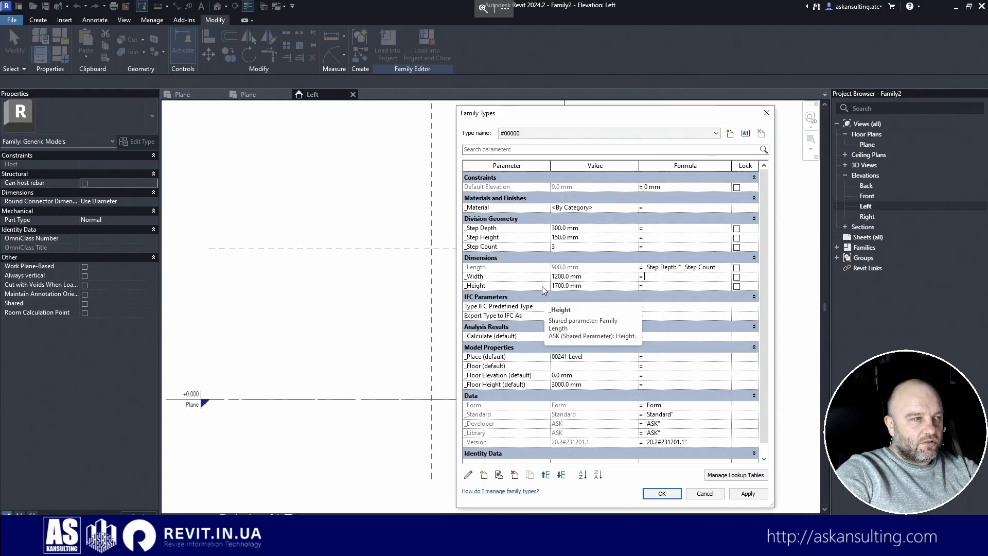
- Drive the _Height parameter with the formula _Step Height * _Step Count and apply the family type changes
click(727, 268)
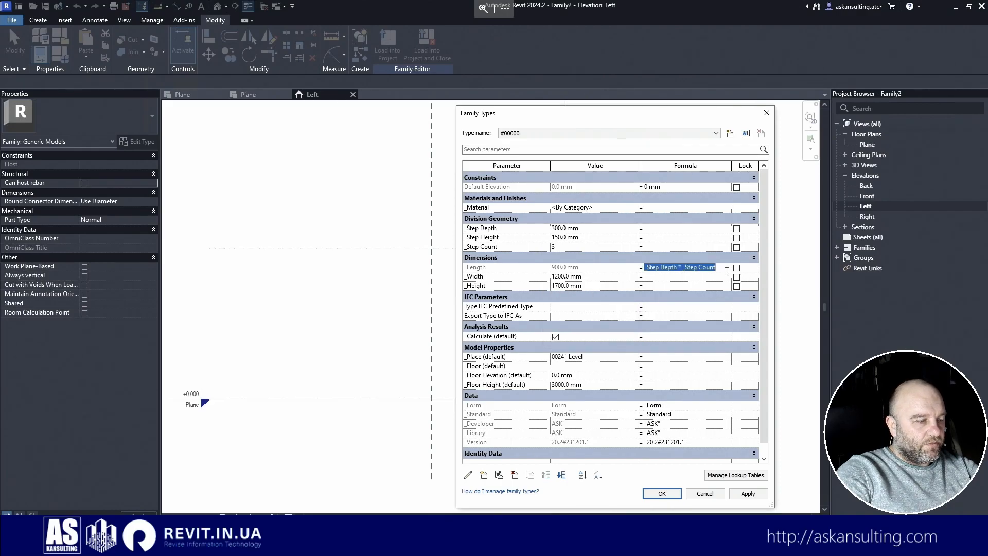
click(703, 286)
key(ctrl+v)
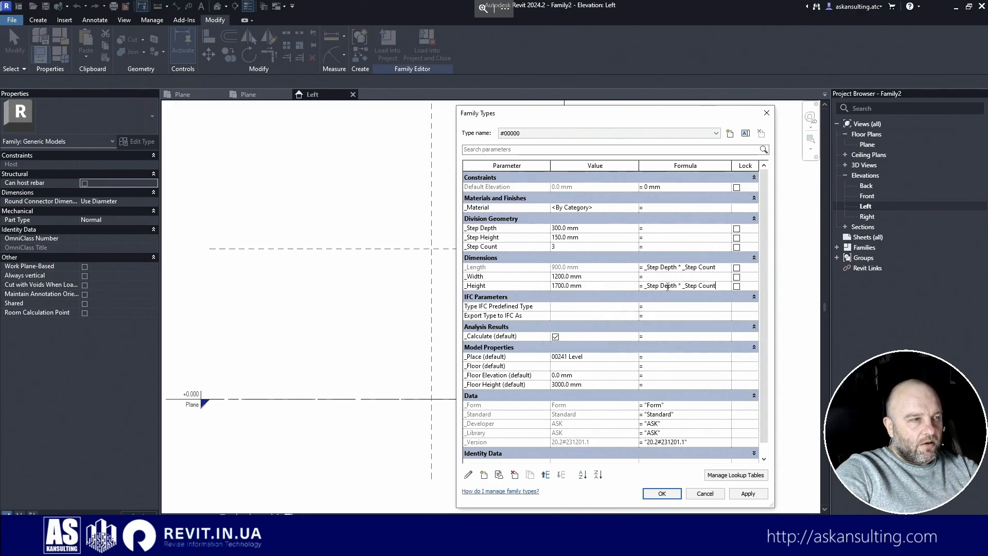
drag(661, 285, 677, 284)
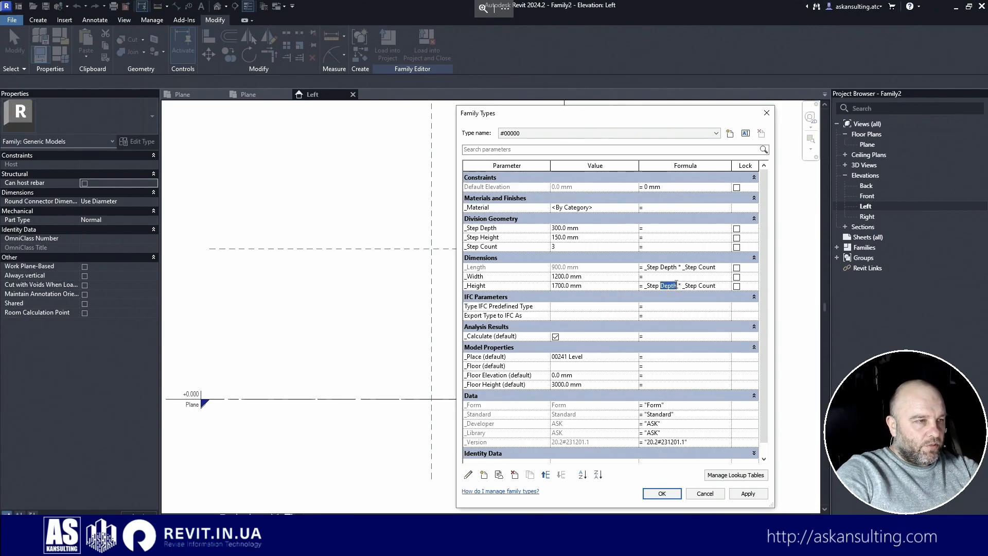
text(Height)
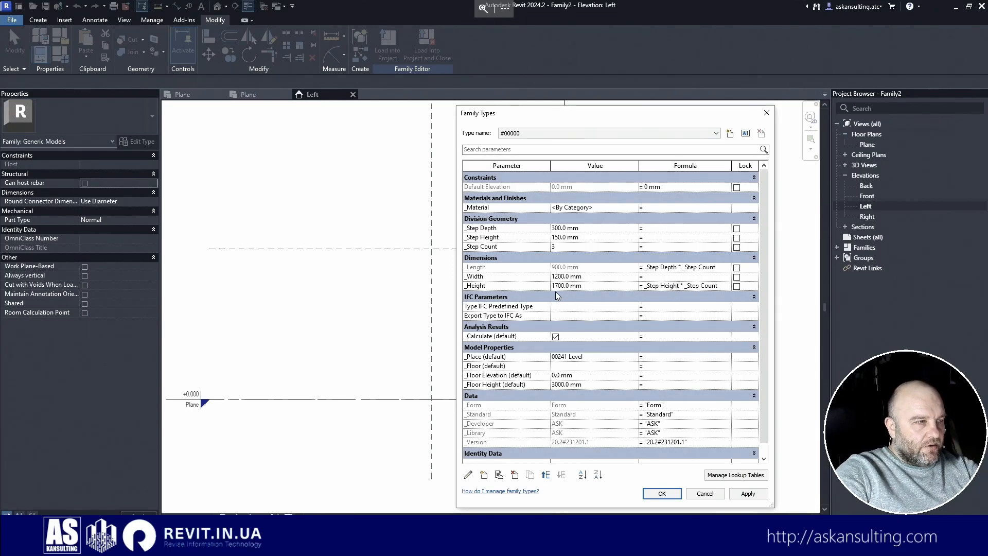
click(662, 493)
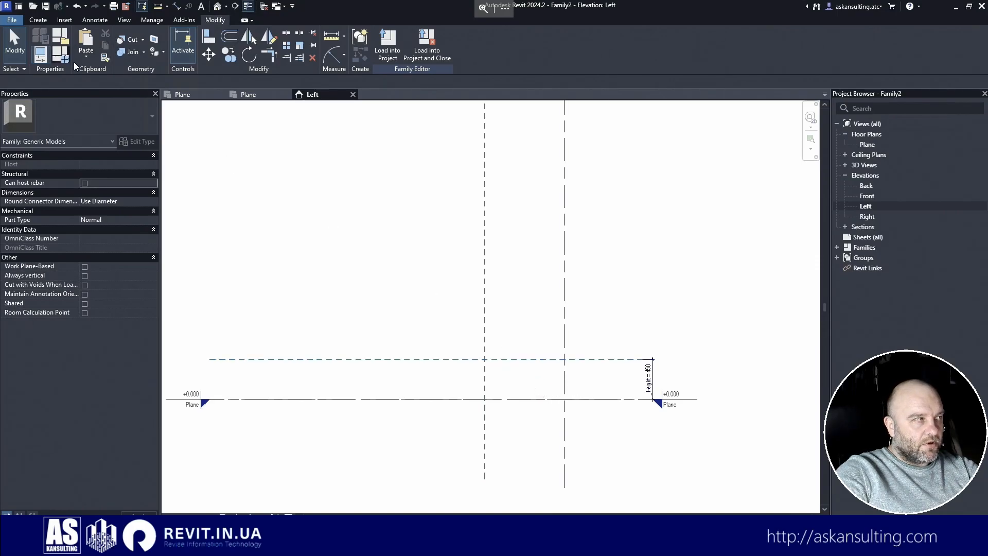
- Set the _Step Count parameter to 6 and inspect how the reference planes respond in the Left elevation
click(60, 54)
click(581, 248)
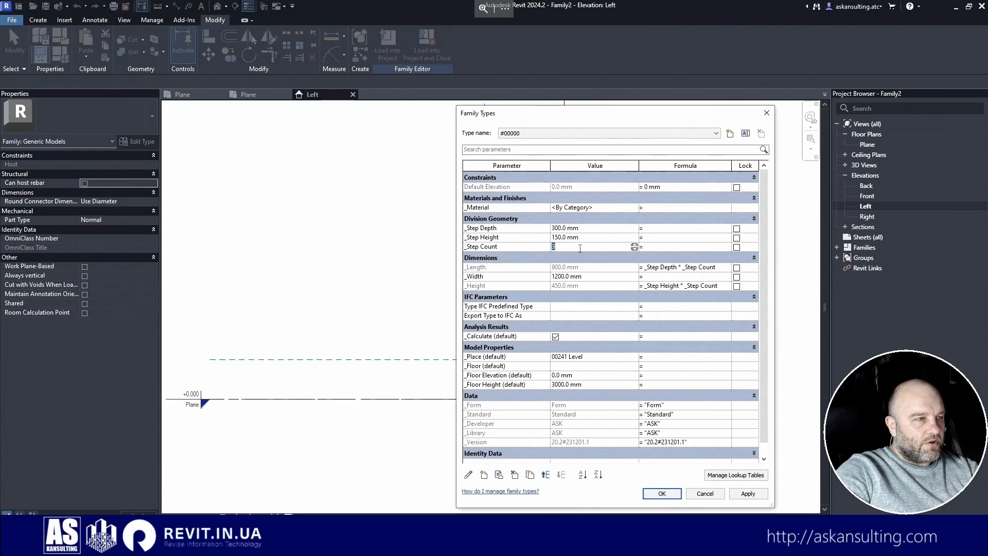
text(6)
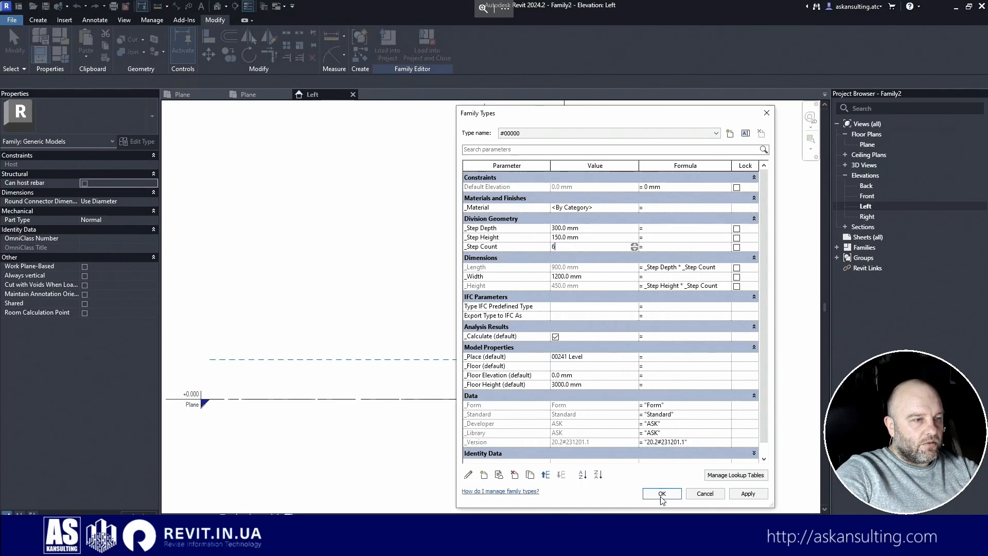
click(662, 493)
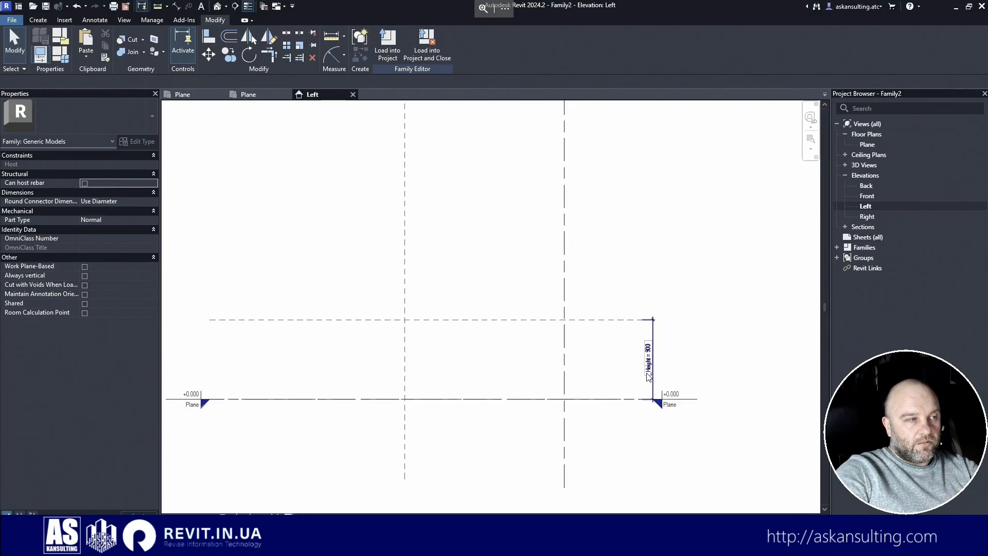
middle_drag(435, 371, 508, 332)
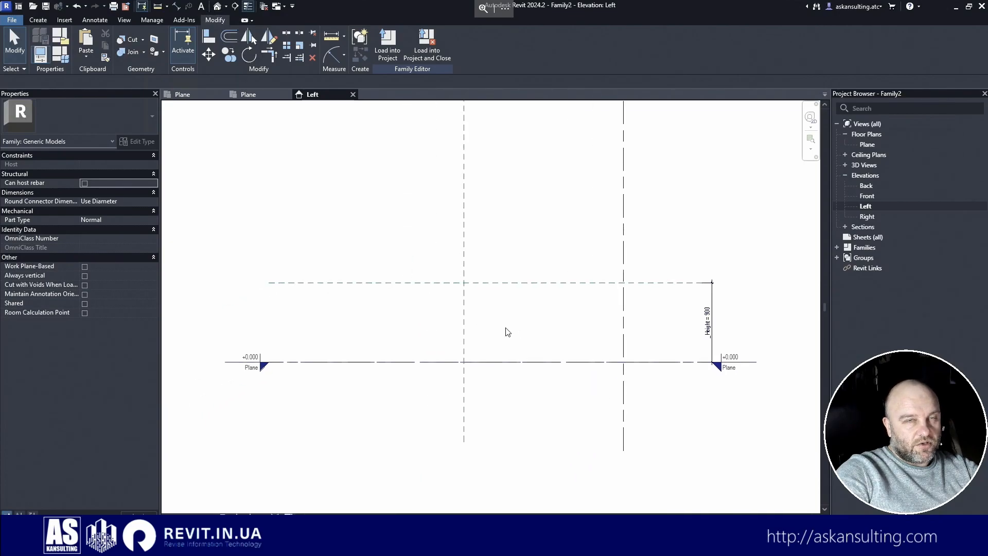
scroll(541, 352, up, 1)
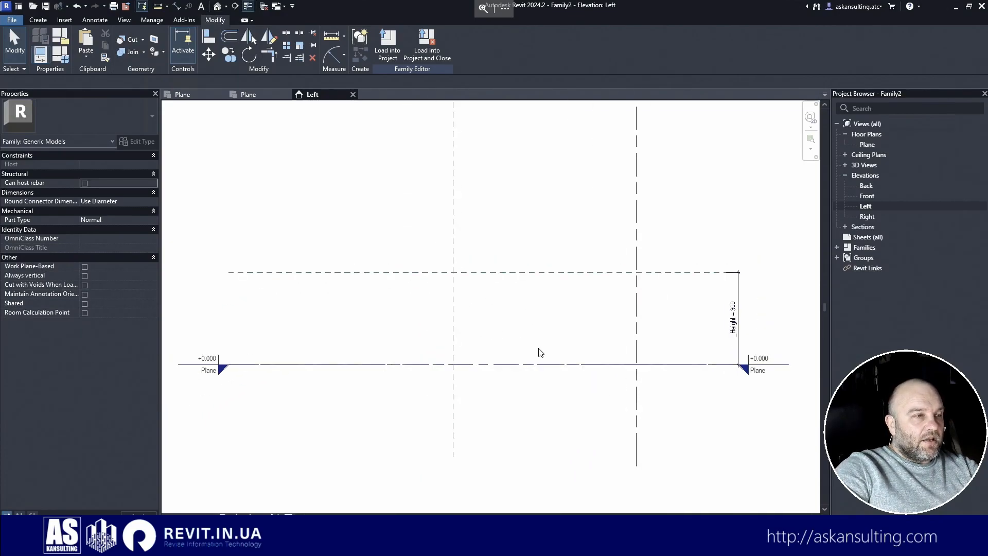
scroll(541, 352, up, 3)
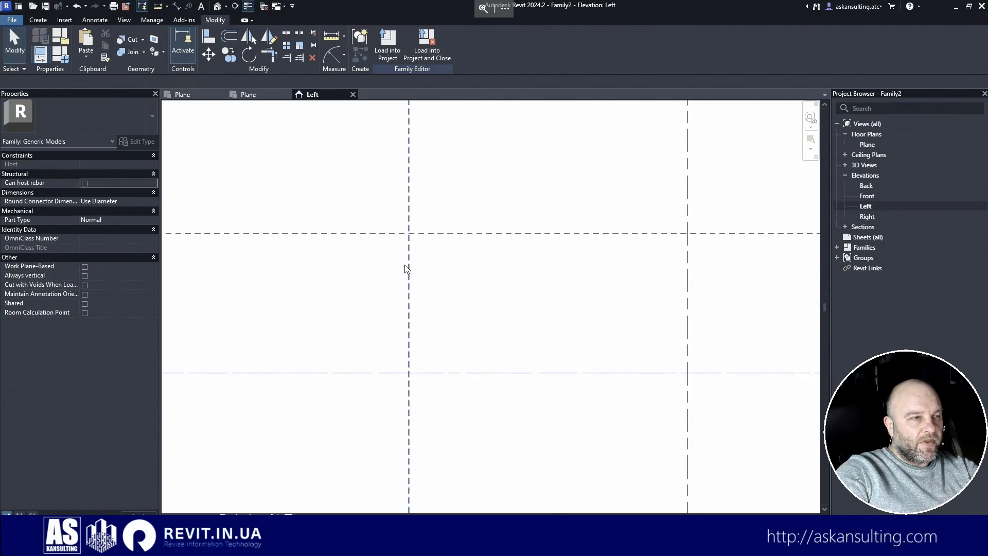
scroll(348, 286, down, 1)
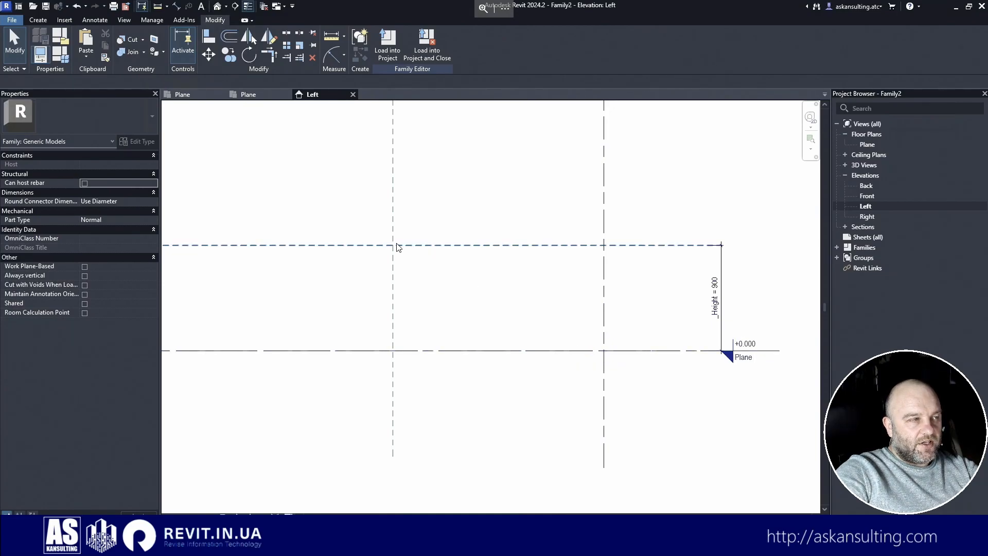
- Set the _Step Count parameter to 3 and apply it to the family
click(63, 60)
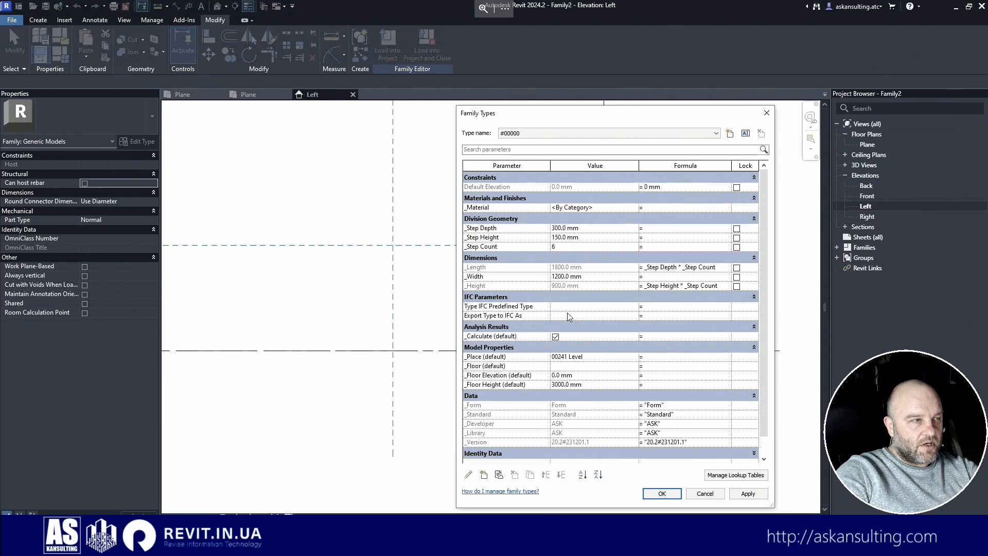
click(574, 251)
text(4)
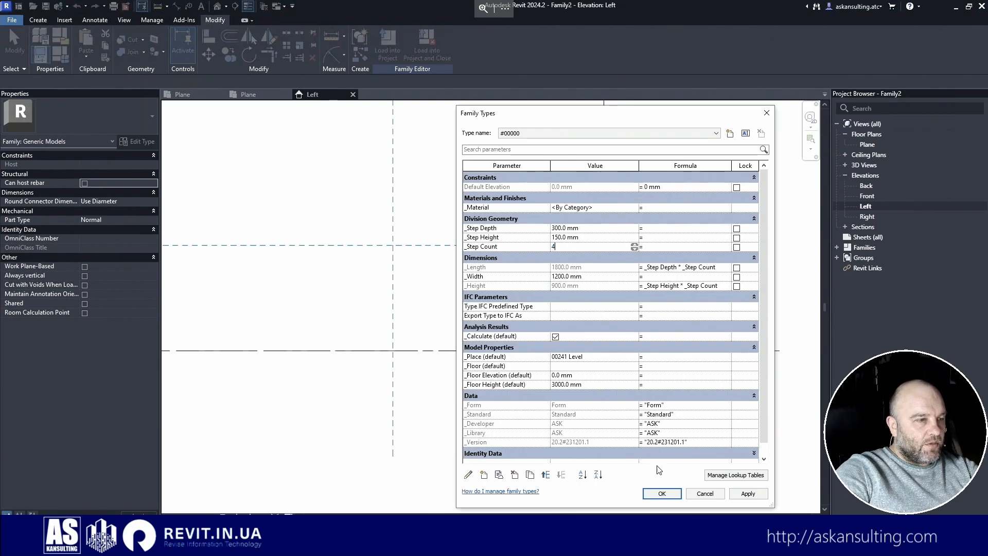
text(2)
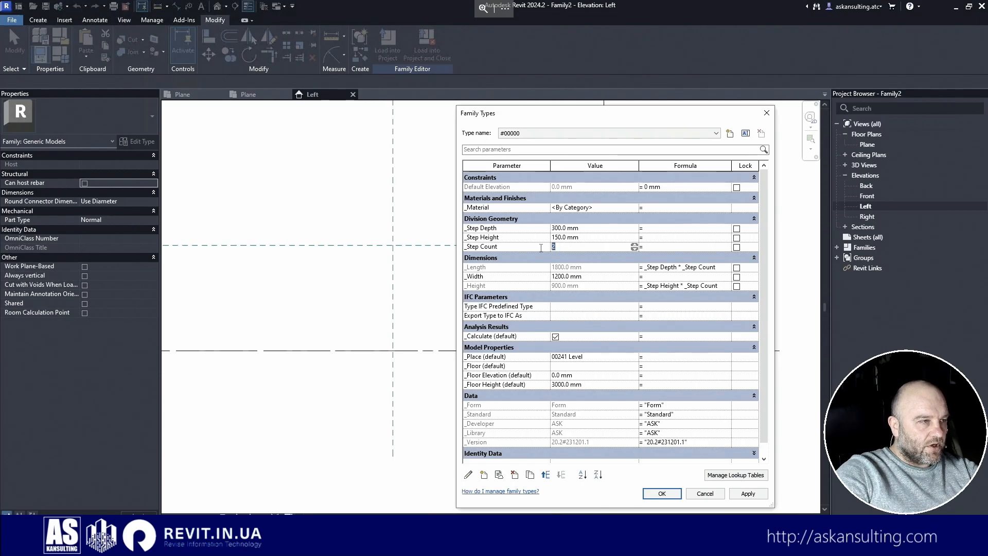
click(667, 492)
scroll(608, 355, up, 3)
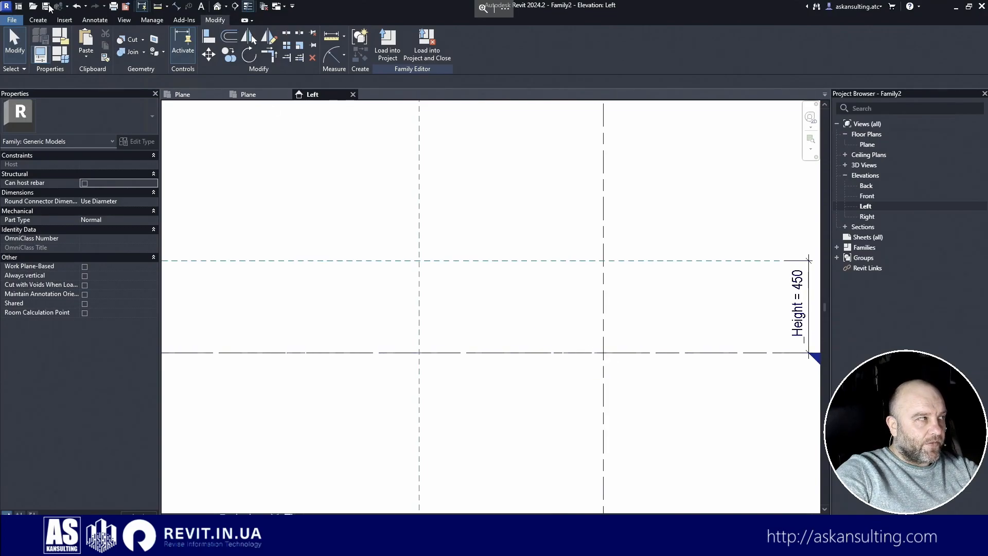
- Draw a sloping model line from the _Length and _Height plane intersection down to the origin plane's intersection with the base level
click(39, 19)
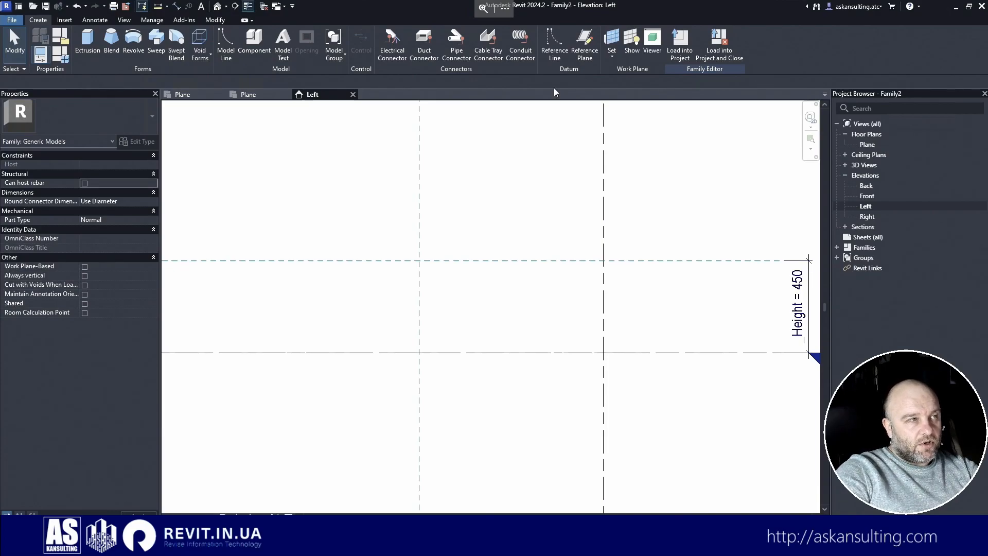
click(226, 44)
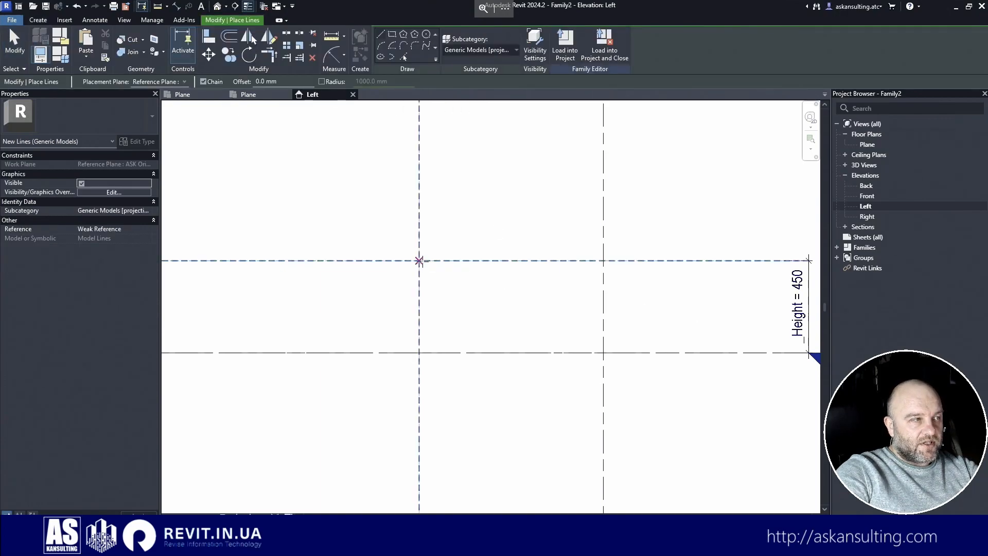
click(419, 261)
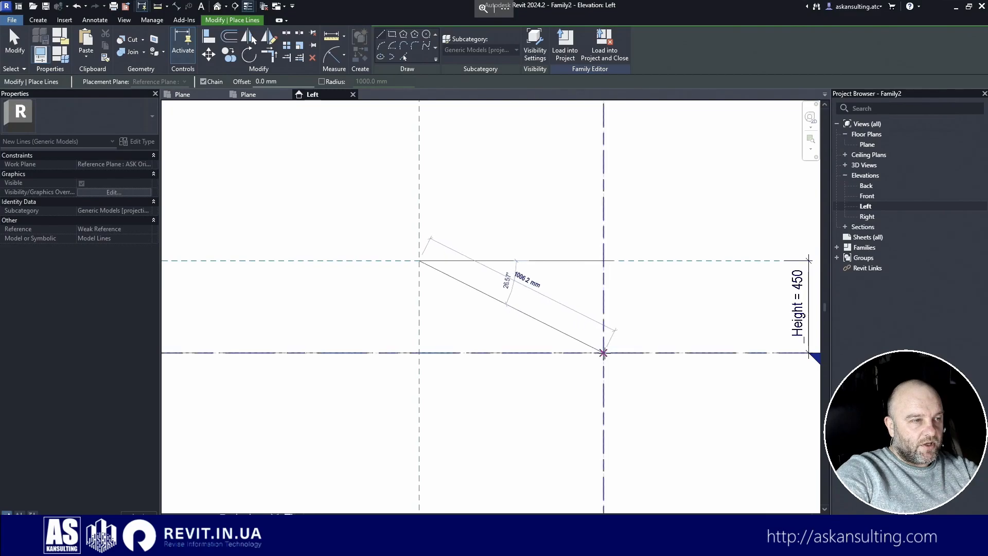
click(603, 353)
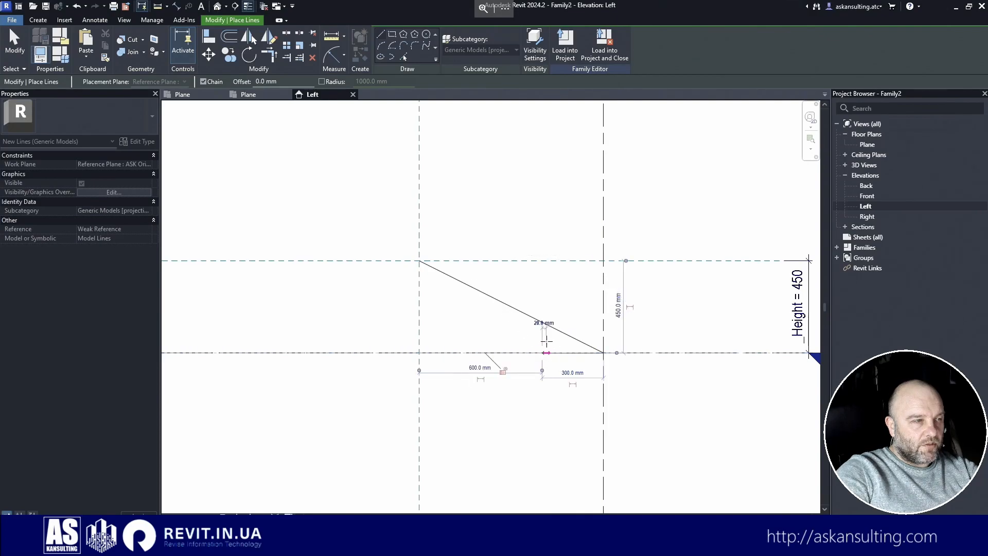
- Draw three steps in model lines beneath the slope, each 300 mm deep and 150 mm high, from the base level to the slope's upper end
click(542, 322)
key(Escape)
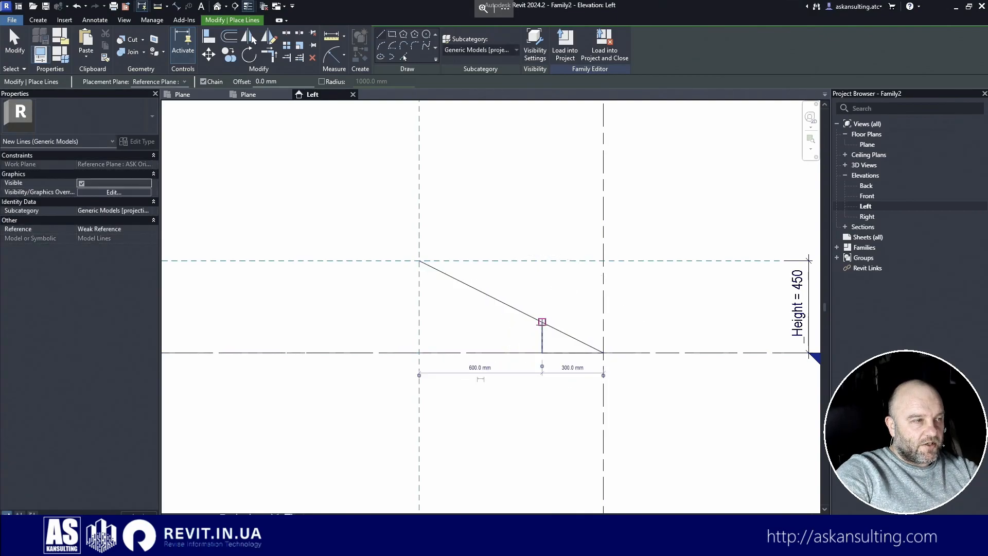
click(542, 322)
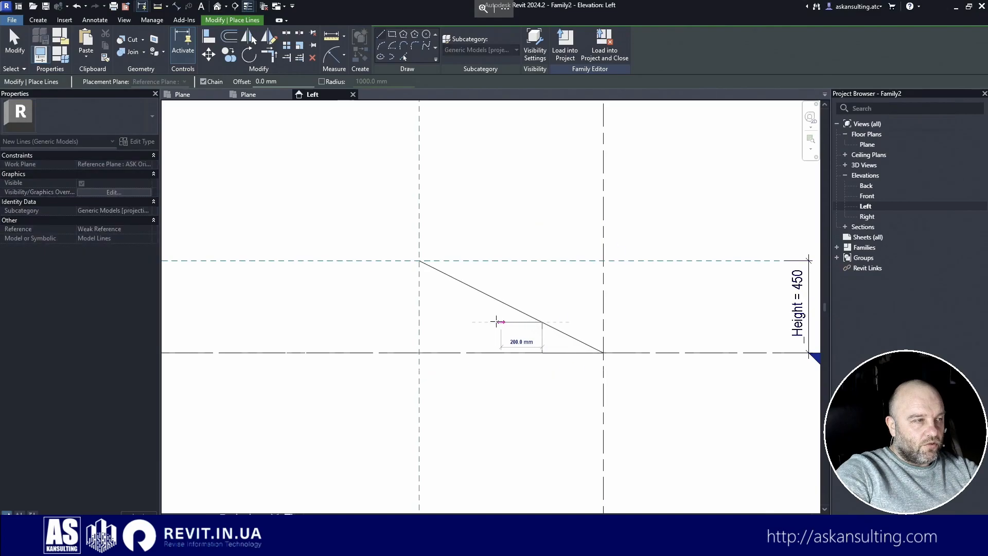
click(481, 322)
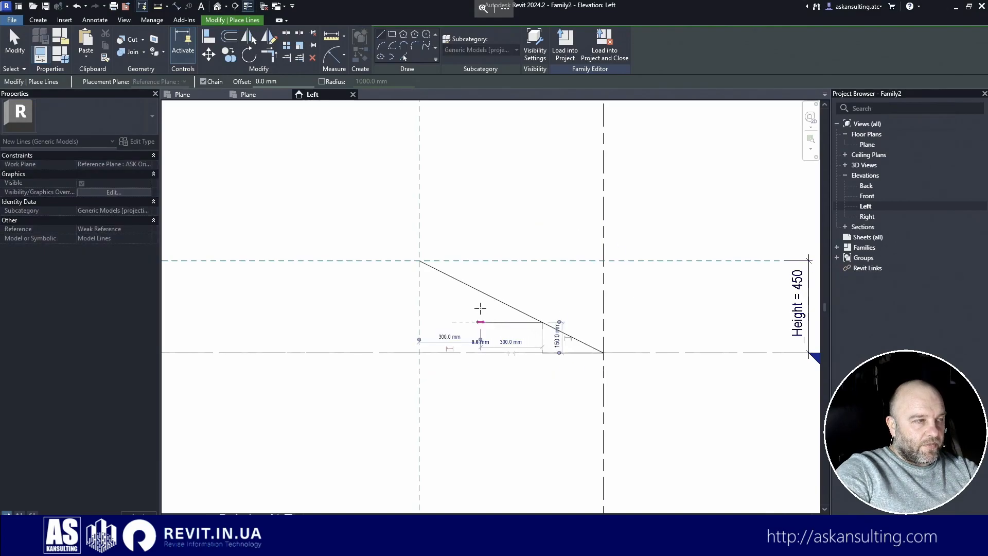
click(481, 292)
key(Escape)
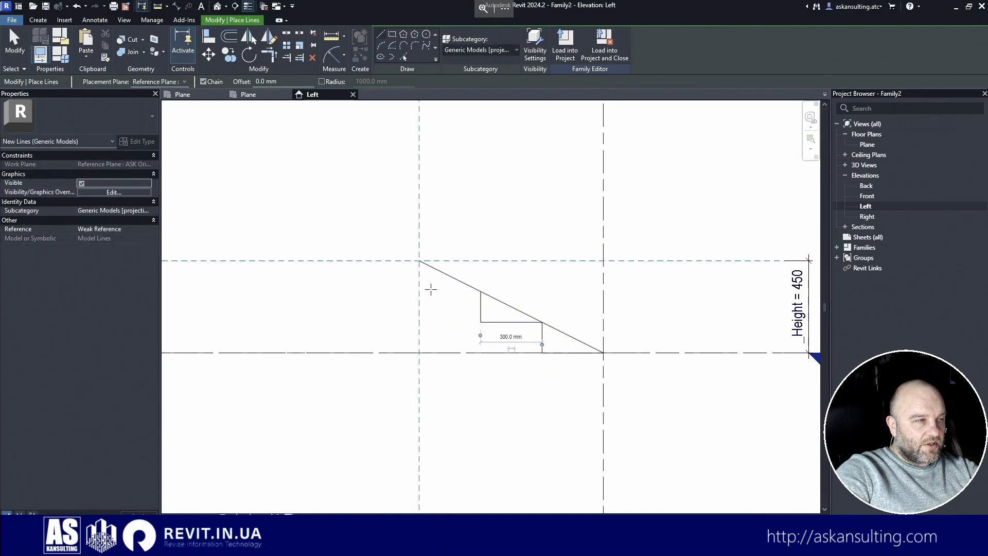
click(481, 292)
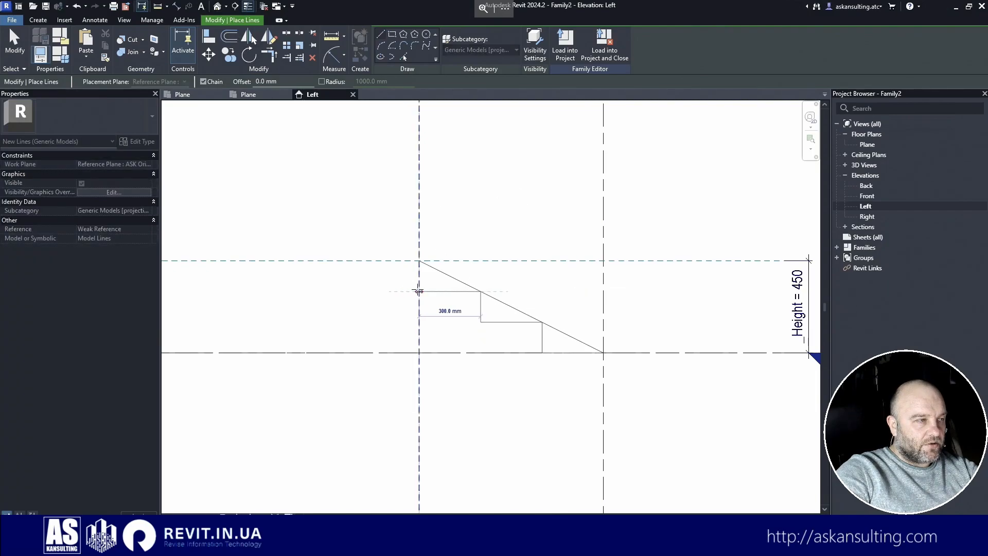
click(419, 261)
key(Escape)
key(Escape)
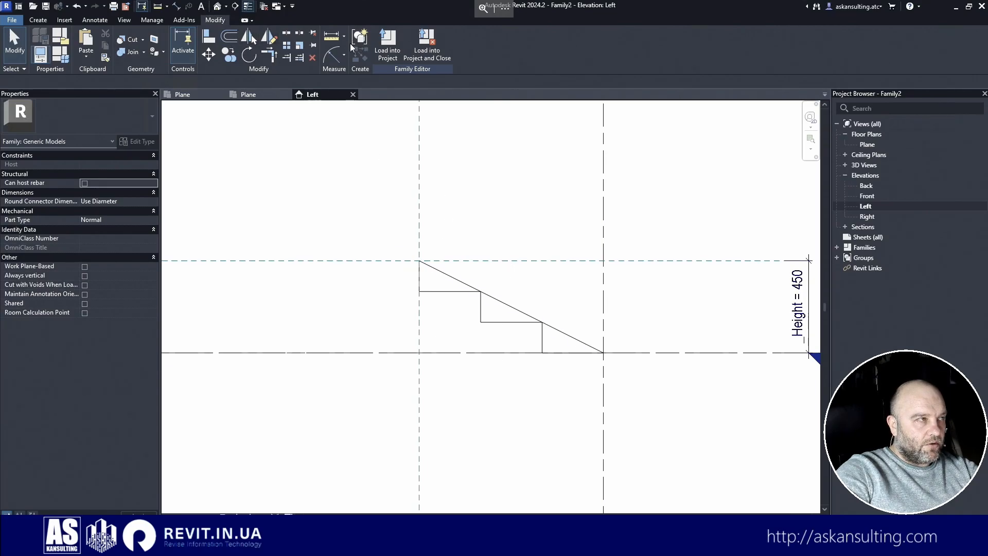
- Draw the upper landing outline in model lines: about 360 mm outward from the slope's top, straight down, and about 120 mm back
click(38, 20)
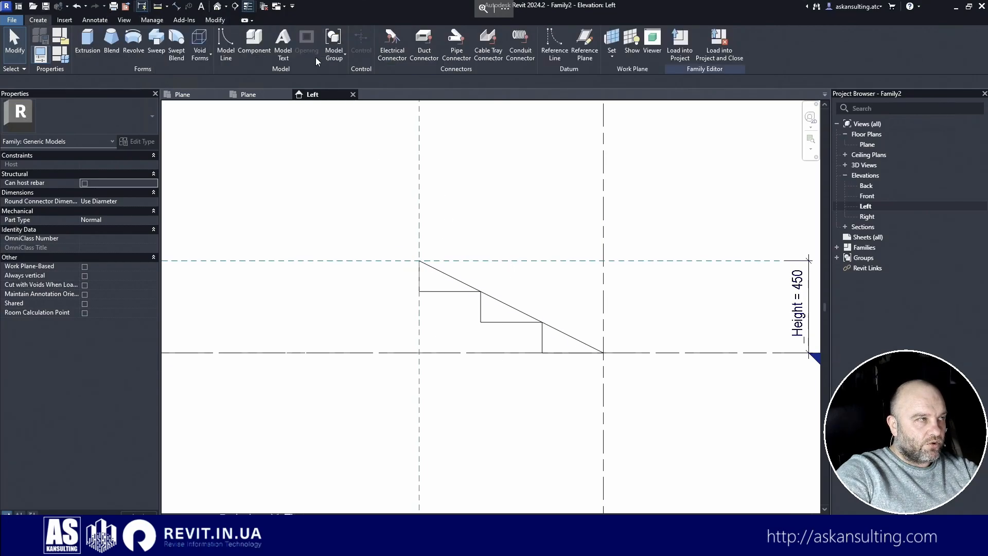
click(222, 46)
click(419, 260)
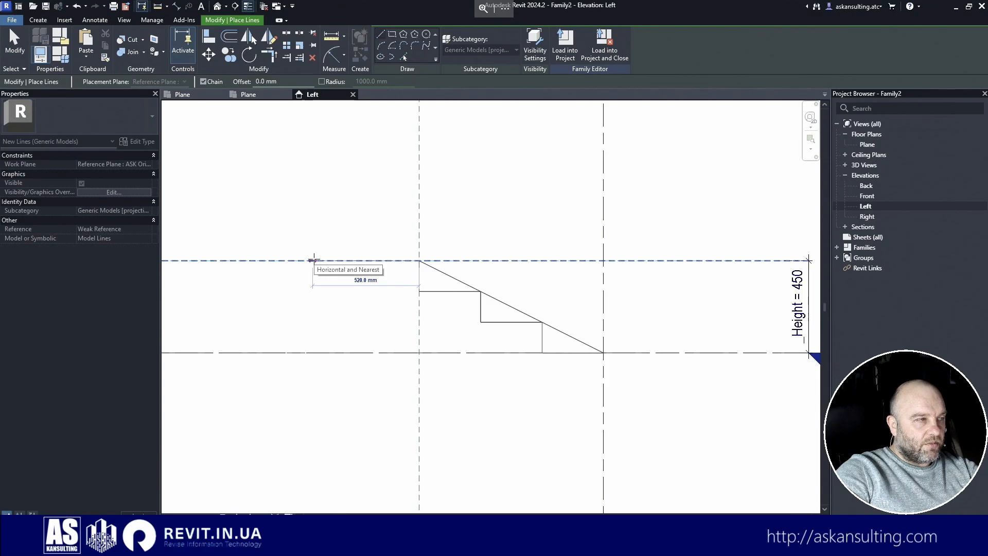
click(345, 261)
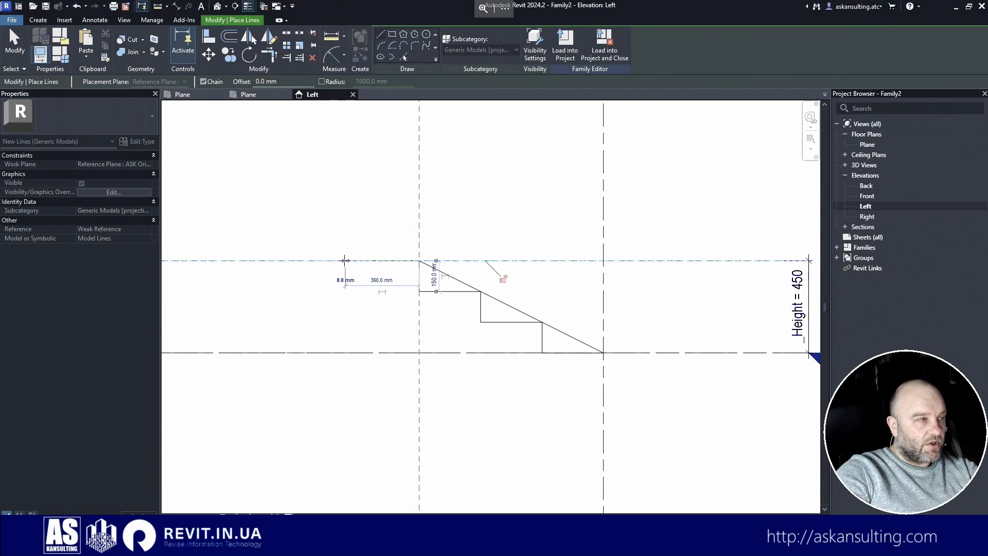
click(344, 297)
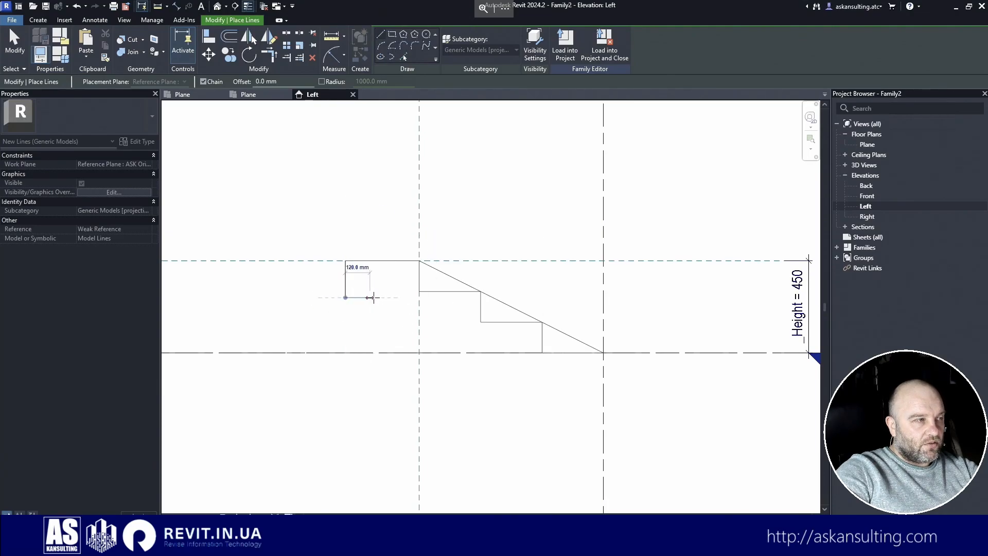
click(371, 297)
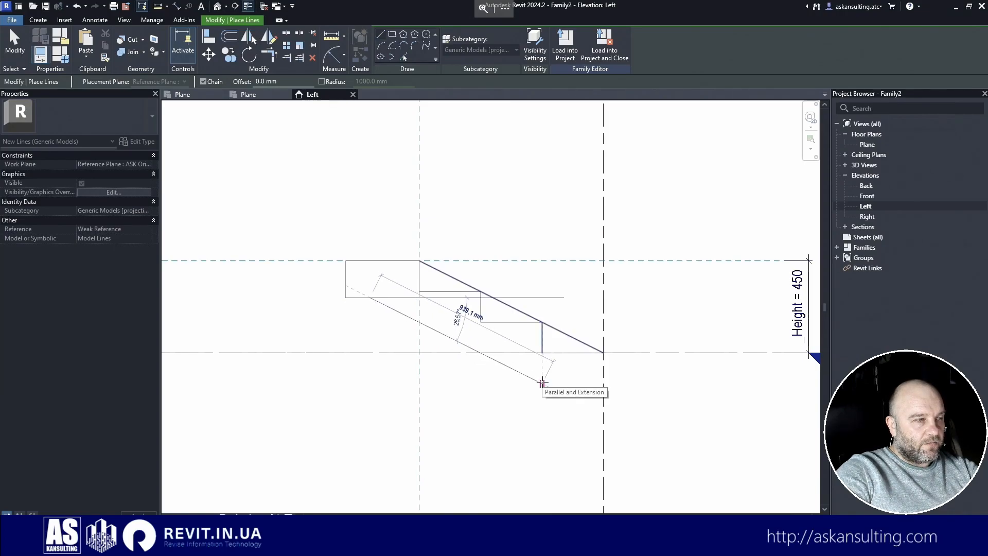
- Close the flight's underside with a line about 939 mm long parallel to the slope, a horizontal to the origin plane and a 150 mm vertical
click(543, 383)
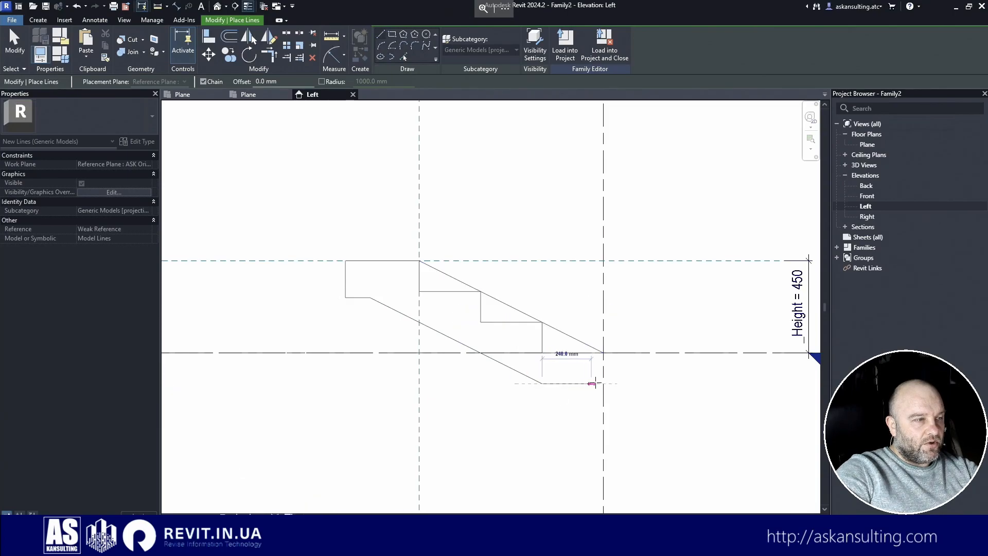
click(604, 383)
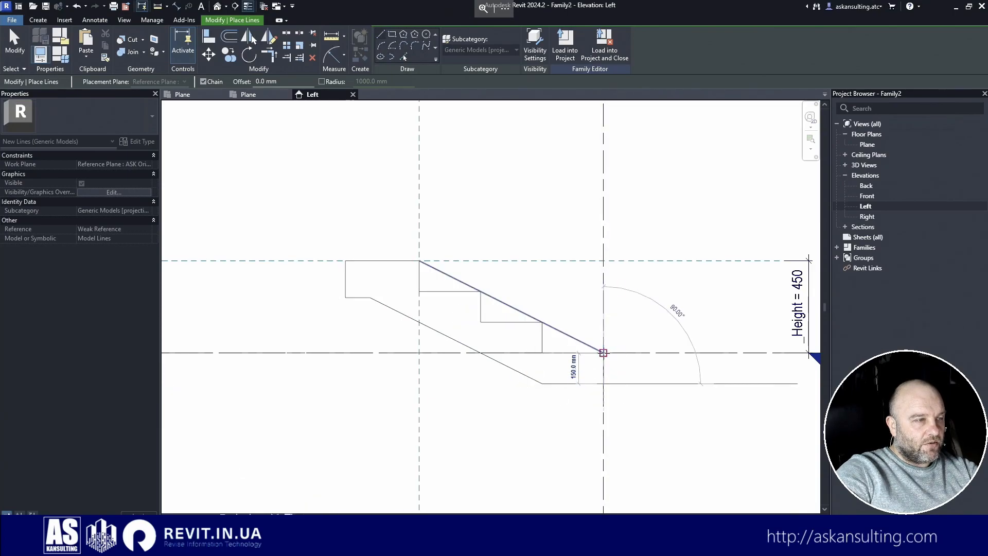
click(603, 353)
key(Escape)
key(Escape)
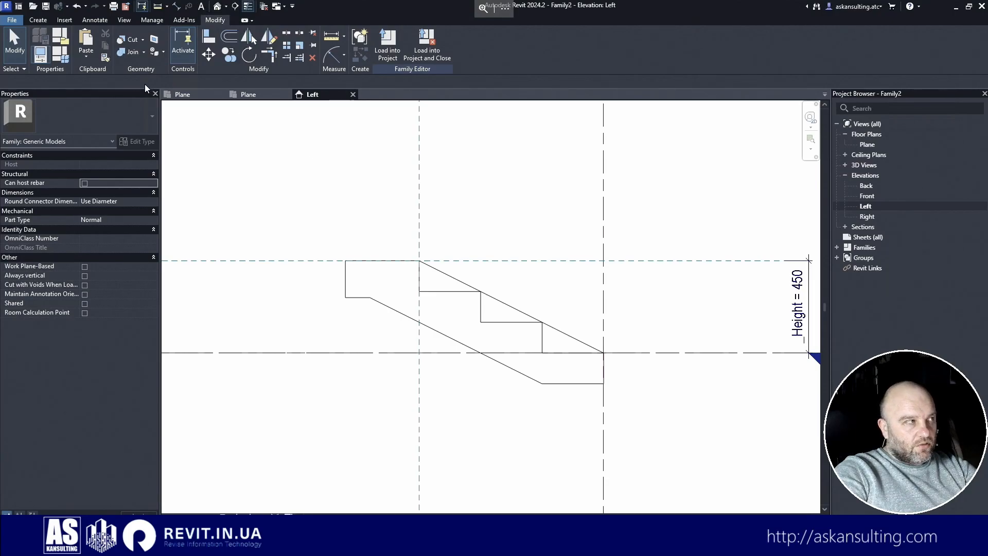
- Set the _Length parameter's formula to _Step Depth * _Step Count-1 and apply it to the family
click(66, 61)
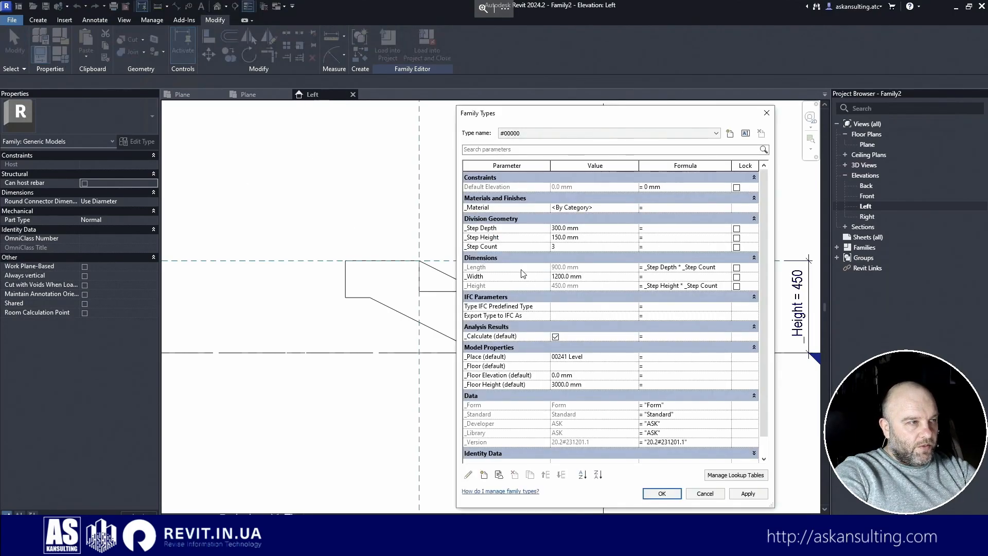
click(725, 268)
click(725, 269)
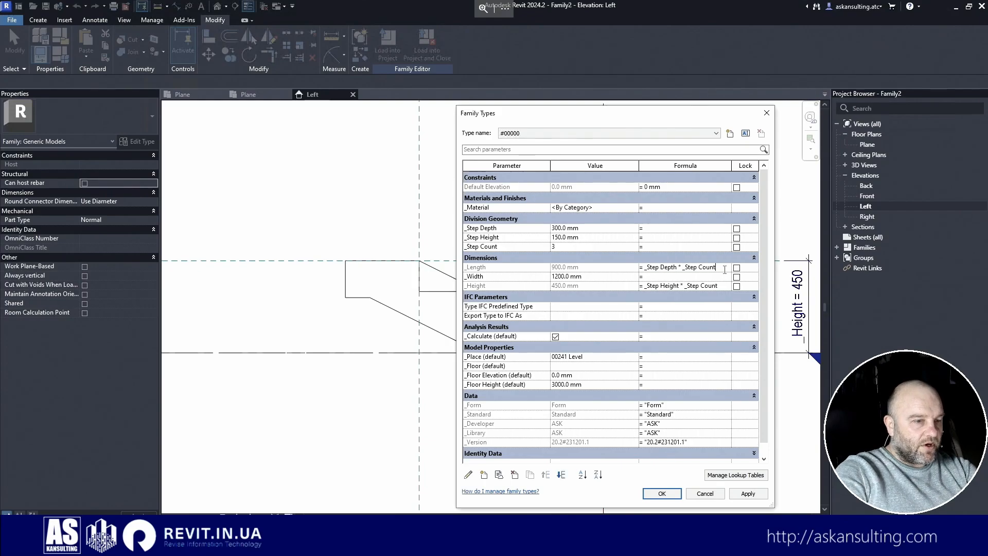
text(-1)
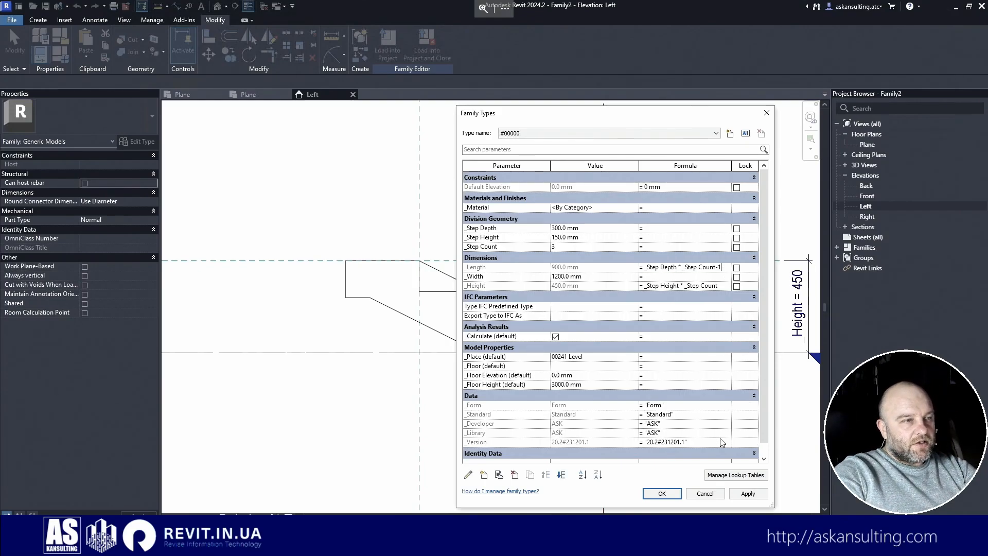
click(669, 493)
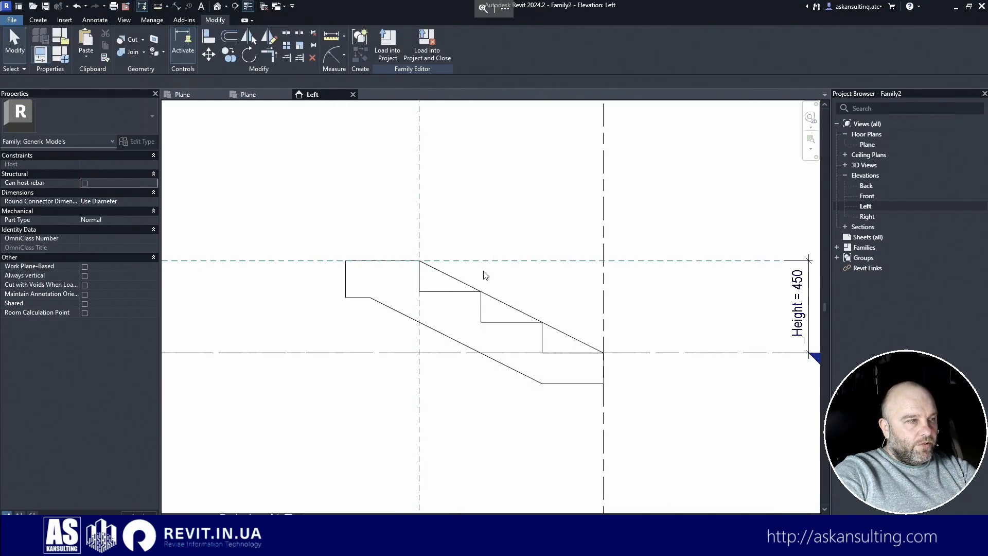
scroll(474, 215, down, 3)
scroll(474, 215, up, 2)
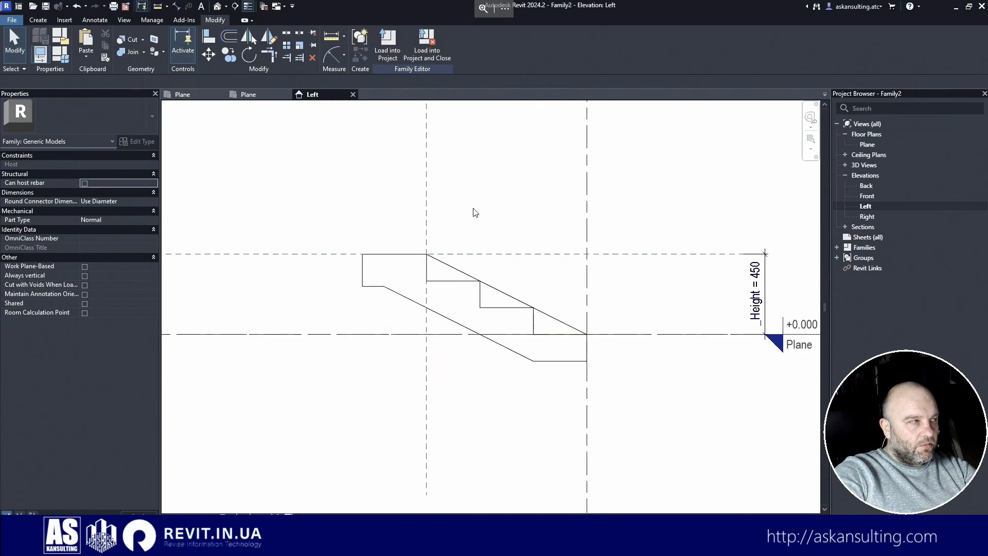
- Correct the _Length parameter's formula to _Step Depth * (_Step Count - 1) and apply it to the family
click(60, 54)
click(685, 267)
text((_Step Count - 1 n)
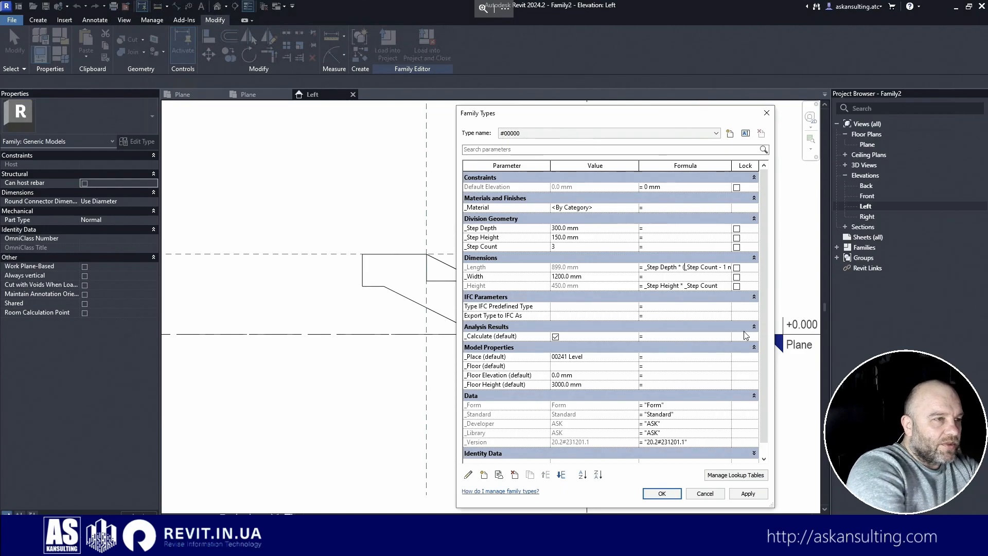
key(End)
key(Return)
key(Return)
key(BackSpace)
key(BackSpace)
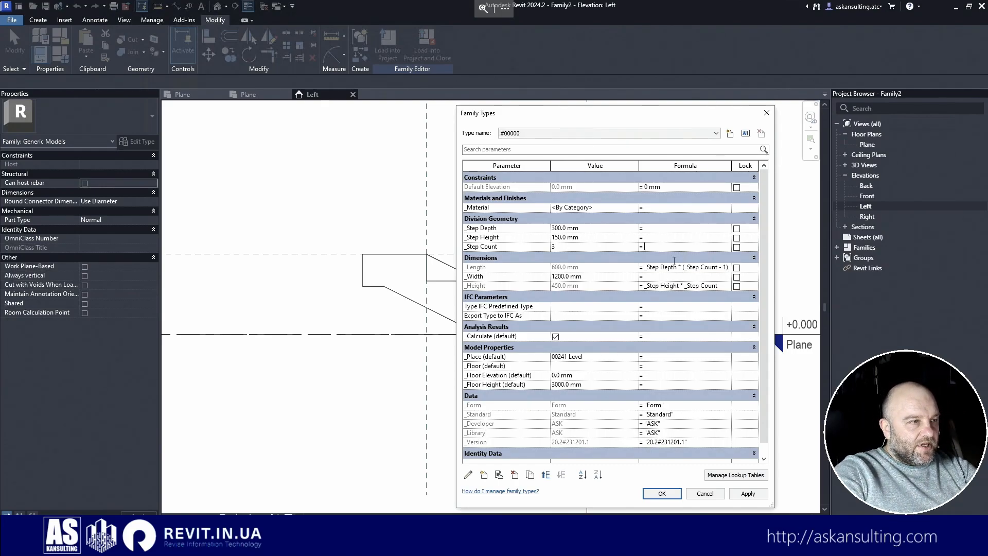
click(662, 493)
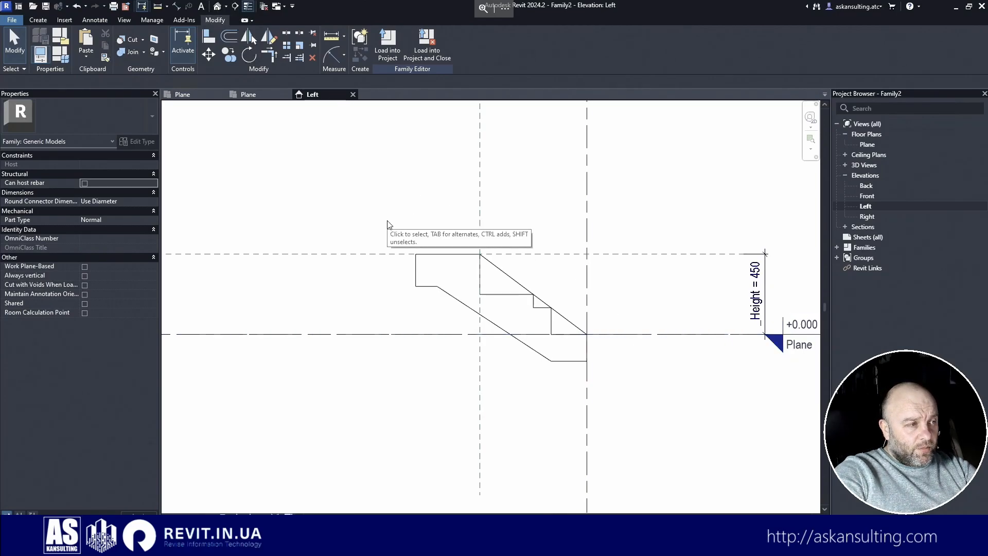
- Delete all the model lines of the sketched stair flight profile in the left elevation
drag(380, 218, 629, 397)
key(Delete)
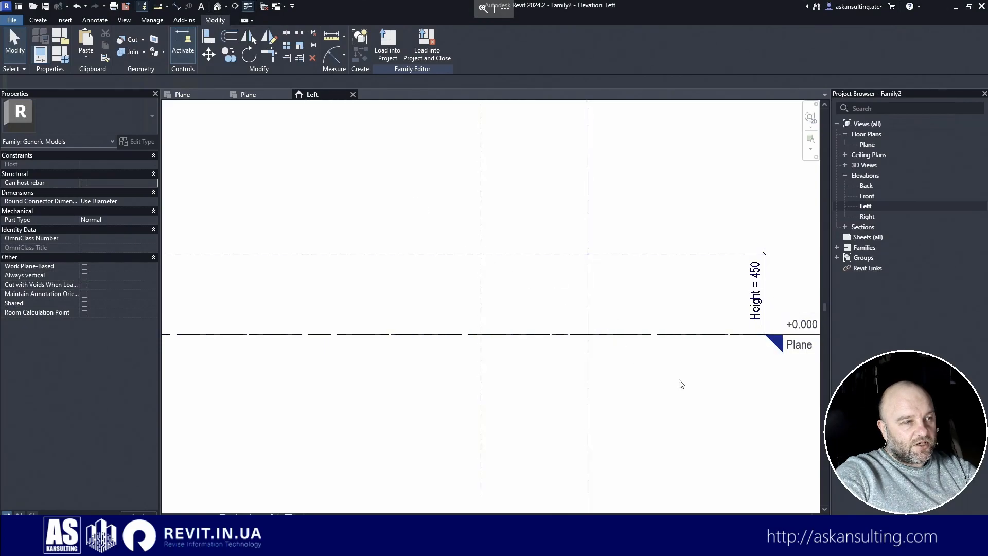
click(38, 19)
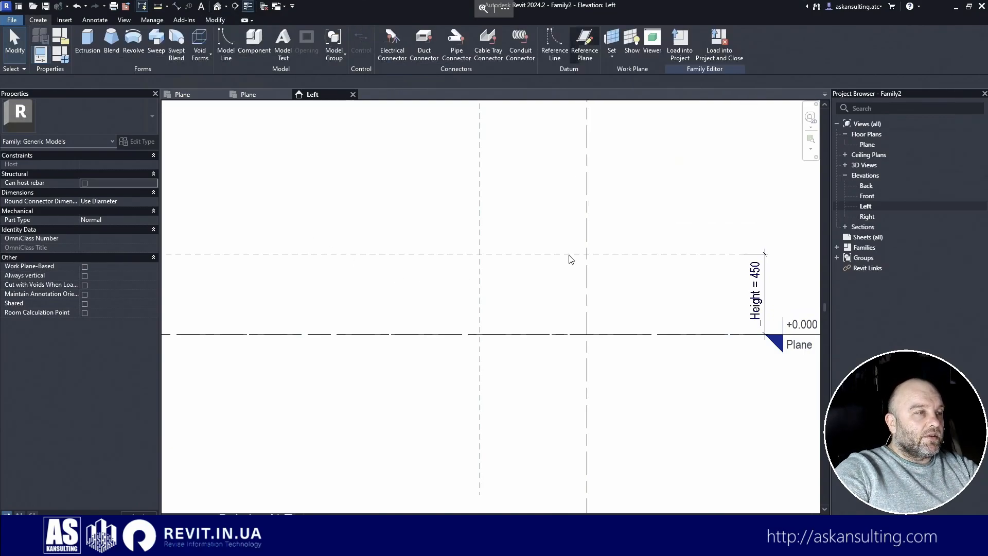
- Copy the ASK Side BK reference plane 450 mm outward, away from the origin plane
click(482, 213)
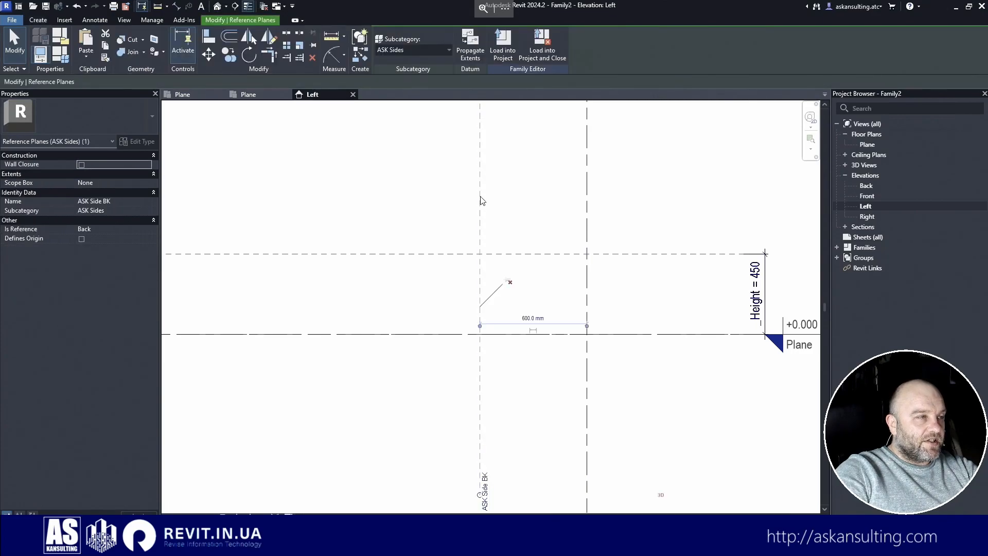
click(229, 55)
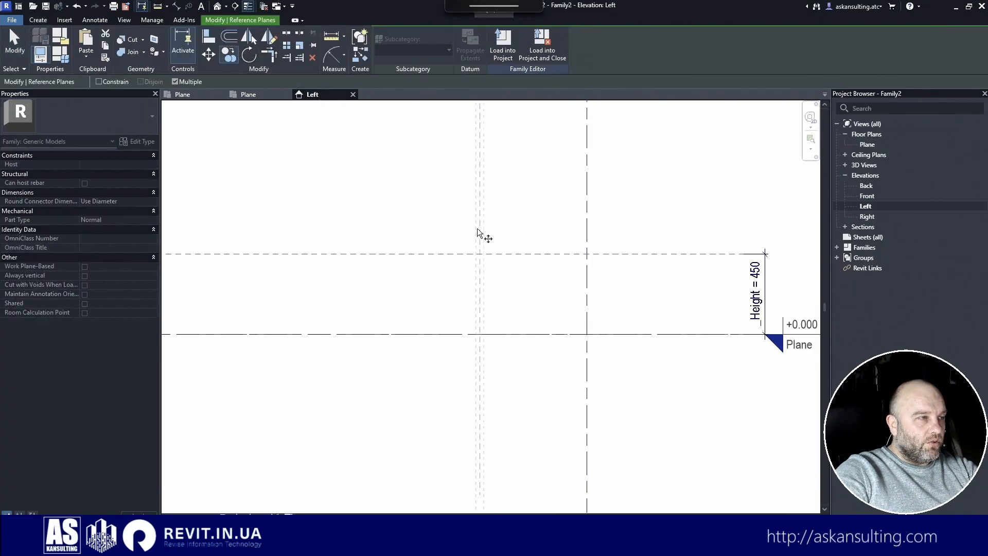
click(482, 230)
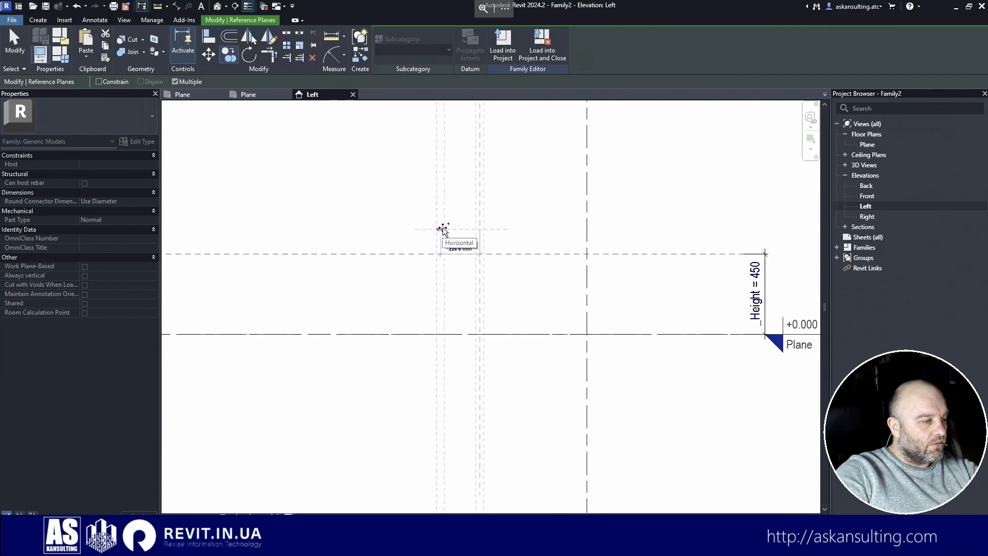
text(450)
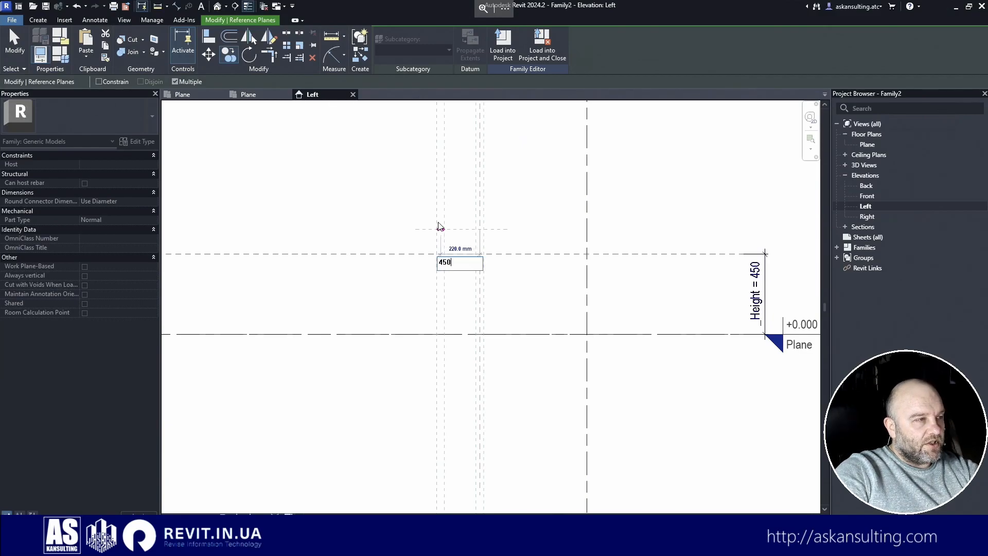
key(Return)
key(Escape)
key(Escape)
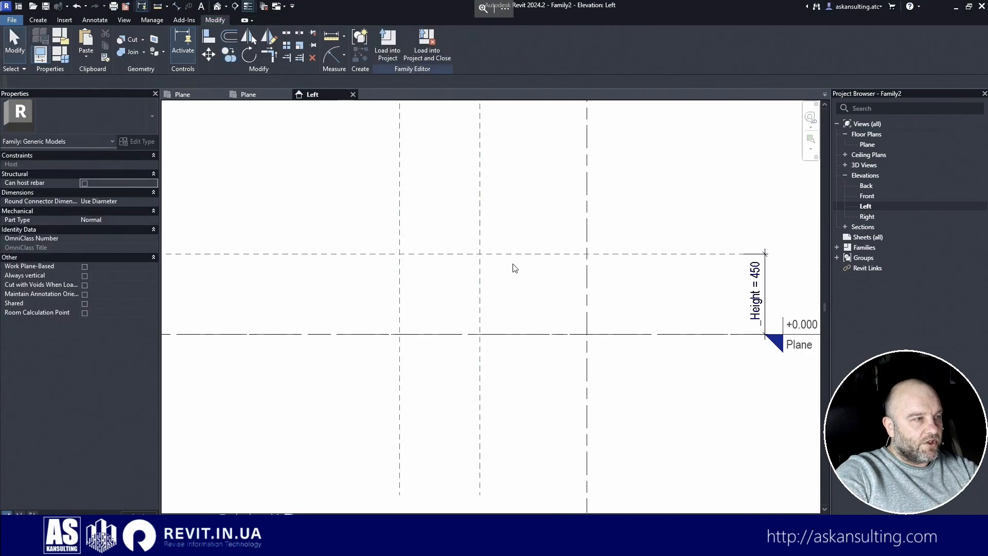
- Set the copied reference plane's subcategory to <None>
click(400, 237)
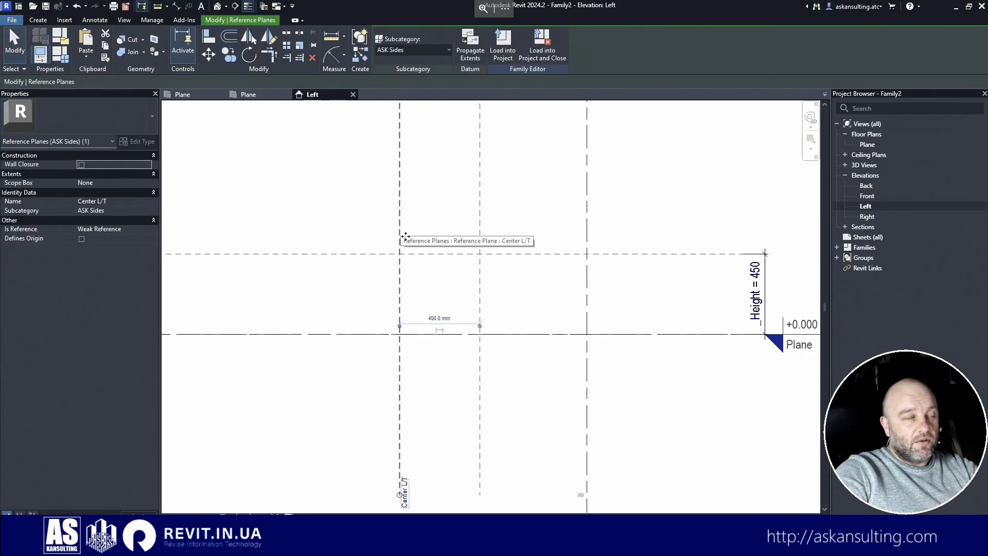
click(151, 211)
click(99, 220)
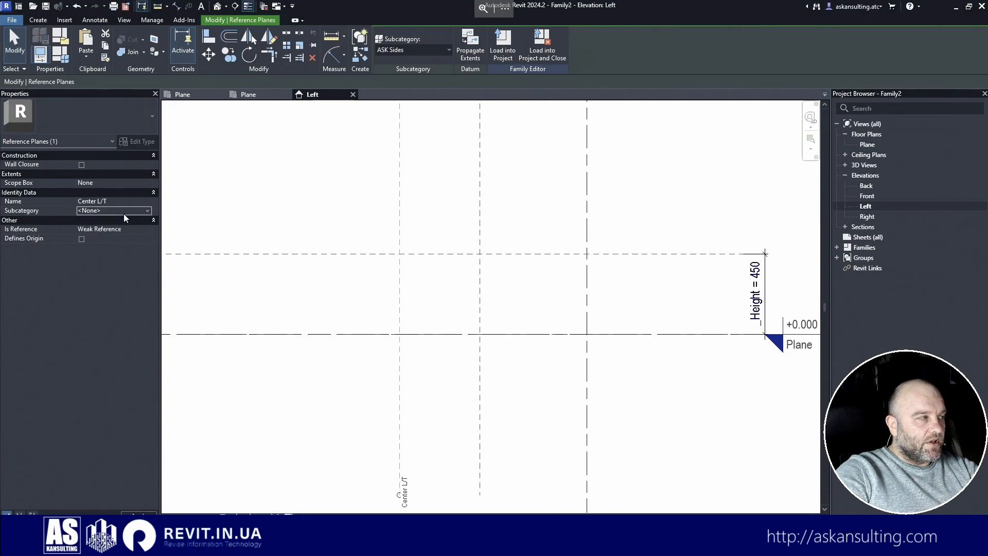
scroll(508, 381, down, 5)
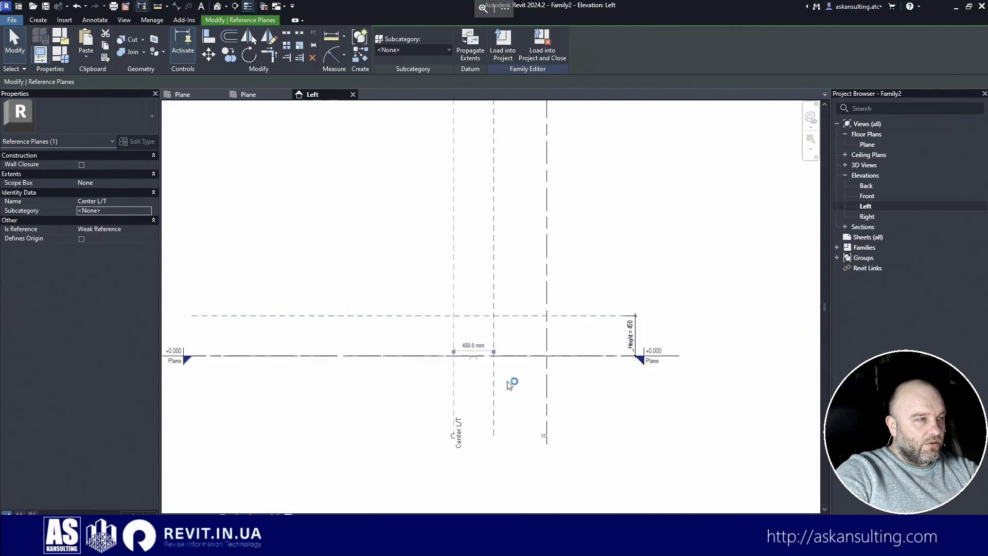
scroll(509, 380, down, 1)
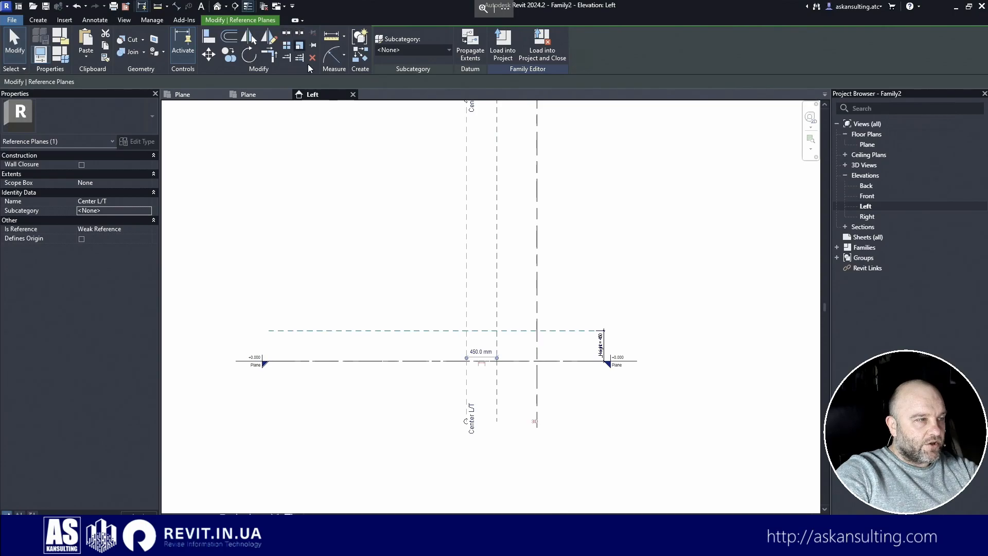
click(299, 47)
scroll(467, 360, up, 1)
scroll(467, 359, up, 1)
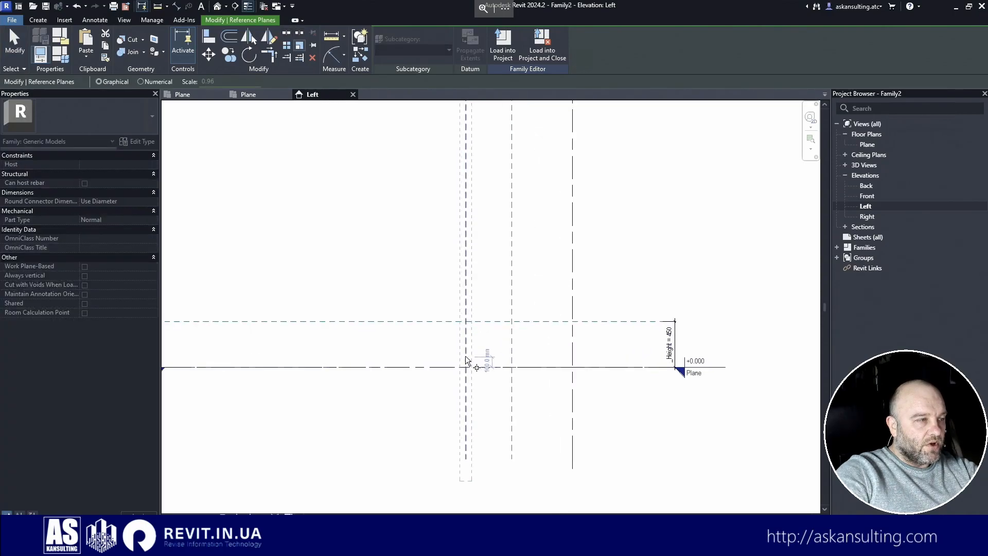
scroll(466, 359, up, 1)
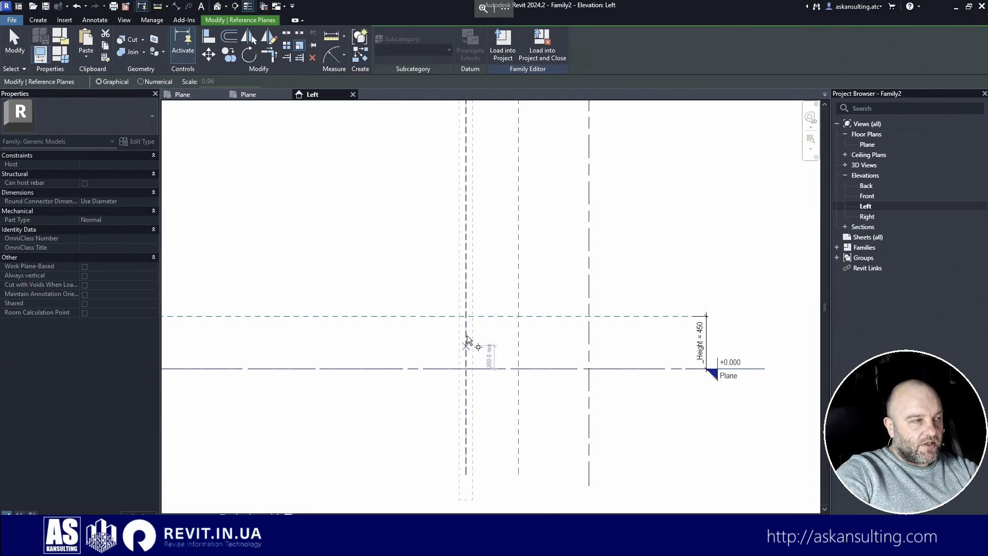
click(466, 356)
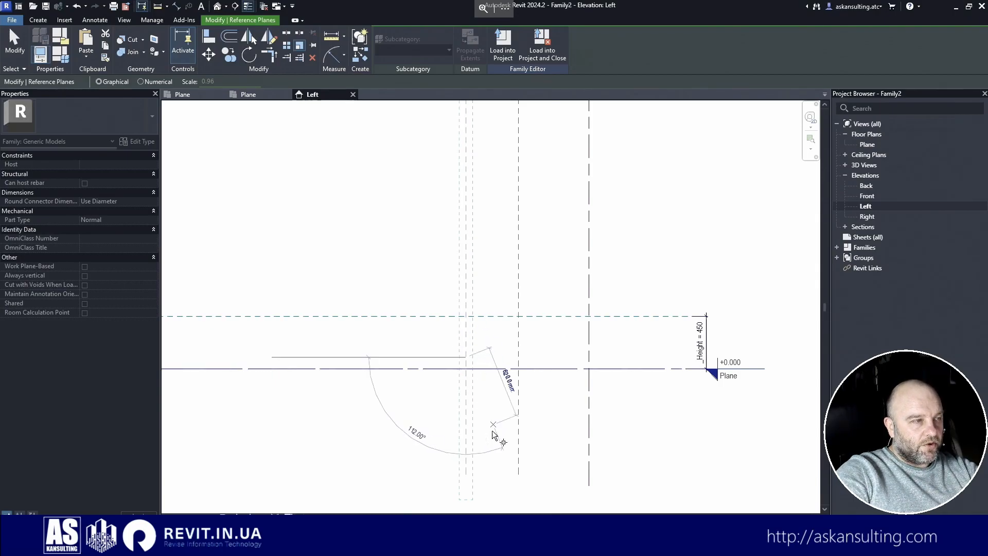
scroll(492, 434, down, 2)
key(Escape)
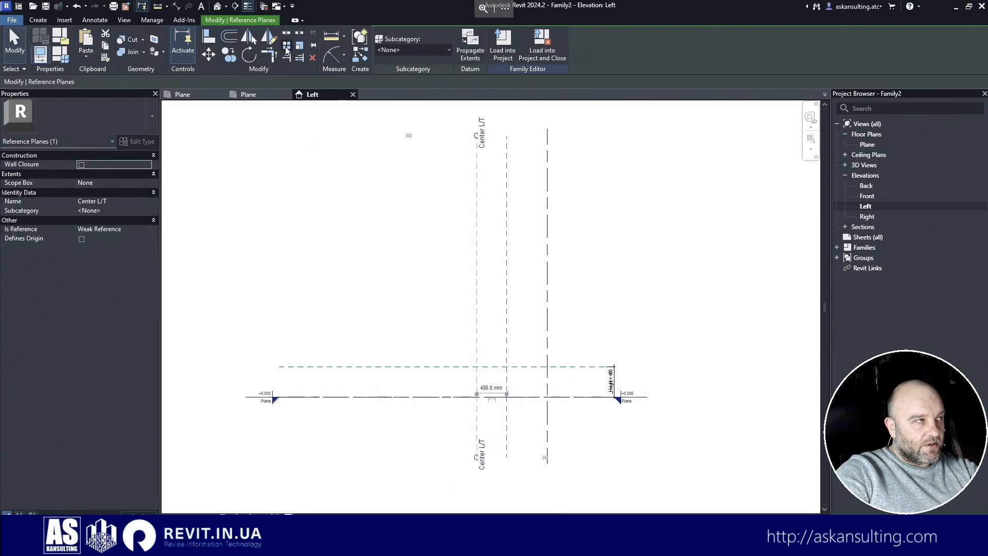
- Shorten the copied vertical reference plane slightly at both ends with a graphical Scale in the left elevation
click(299, 46)
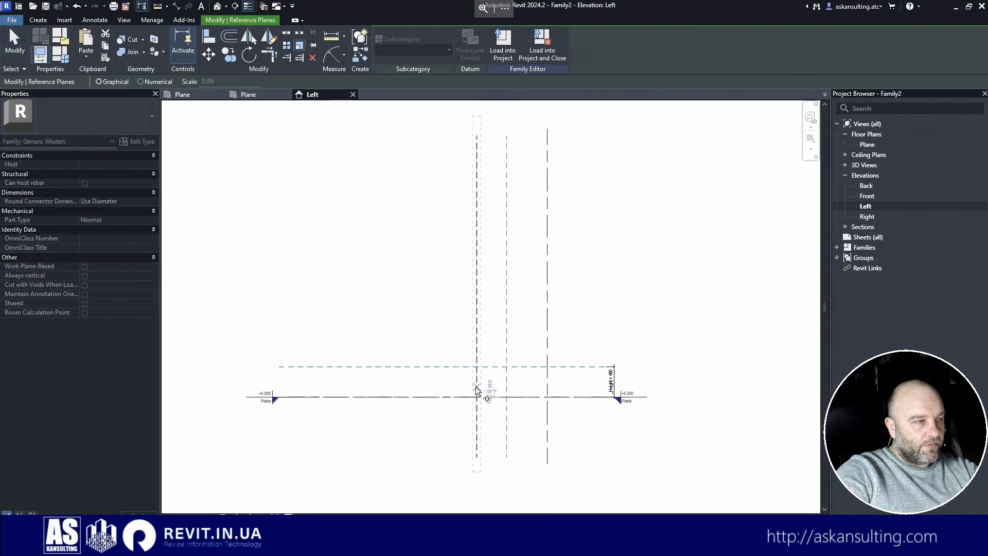
text(1500)
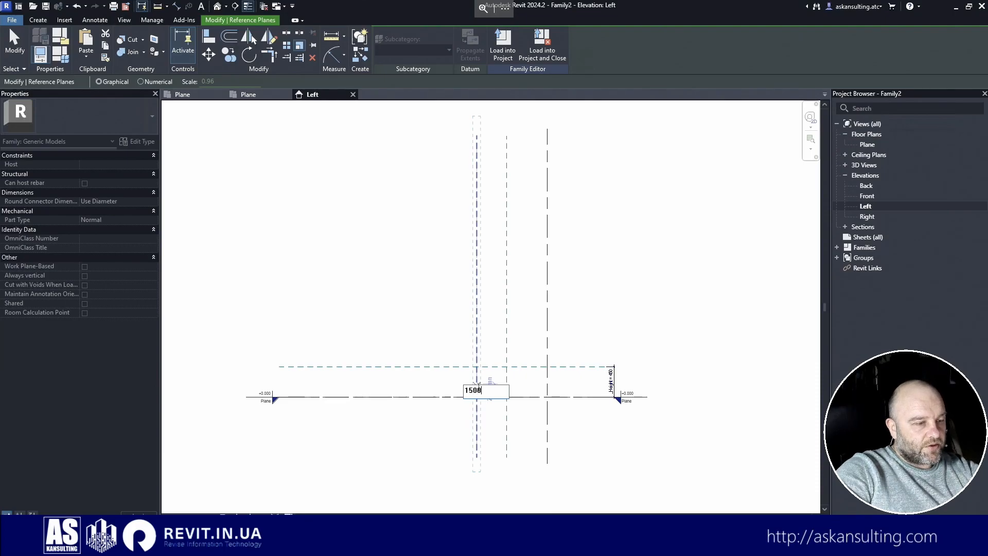
key(Return)
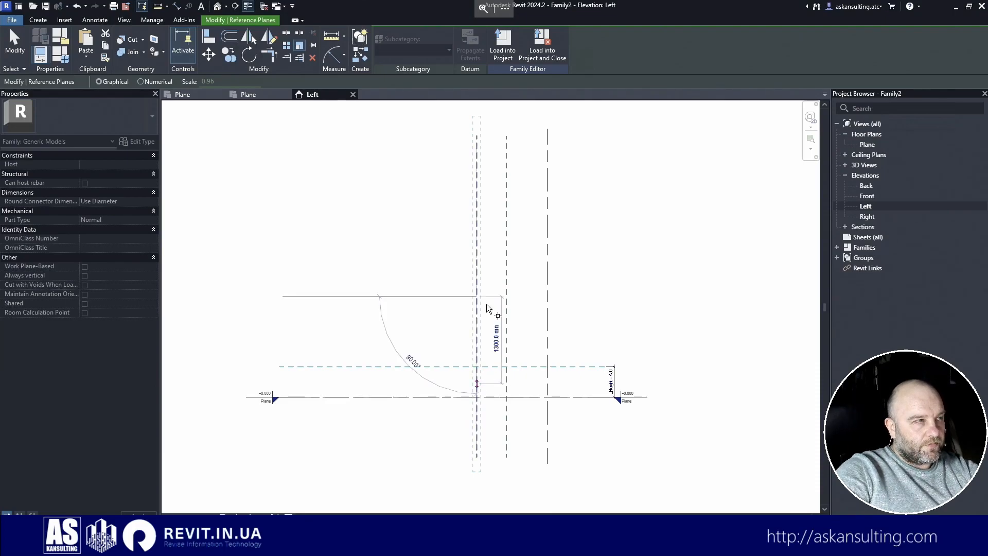
click(476, 145)
click(330, 278)
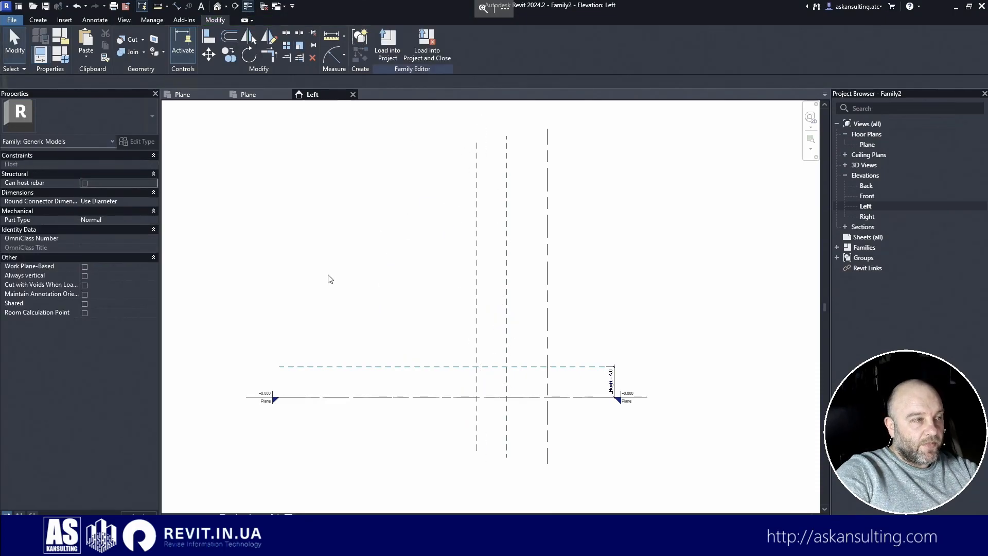
- In the Plane floor plan, graphically scale the copied reference plane slightly shorter at both ends and clear its name
double_click(867, 144)
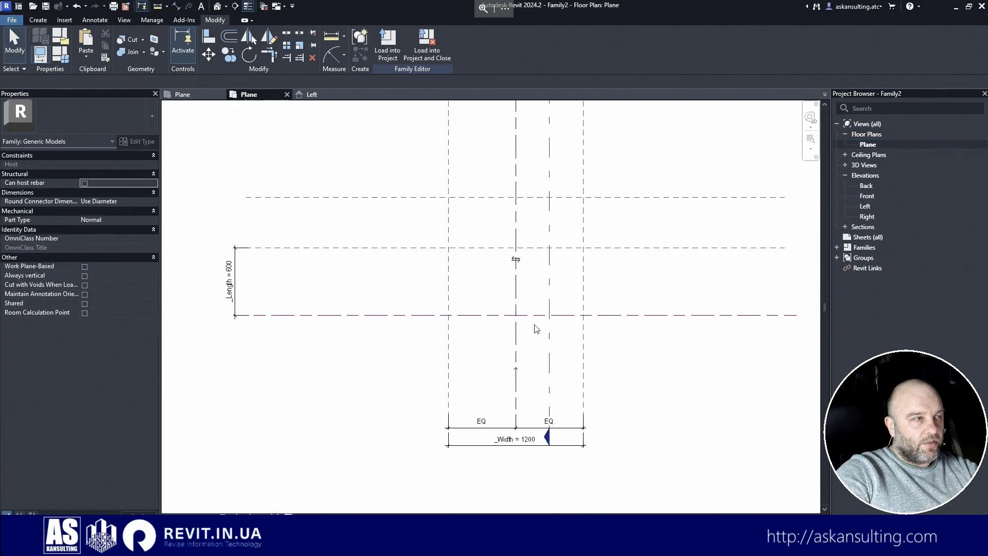
click(457, 196)
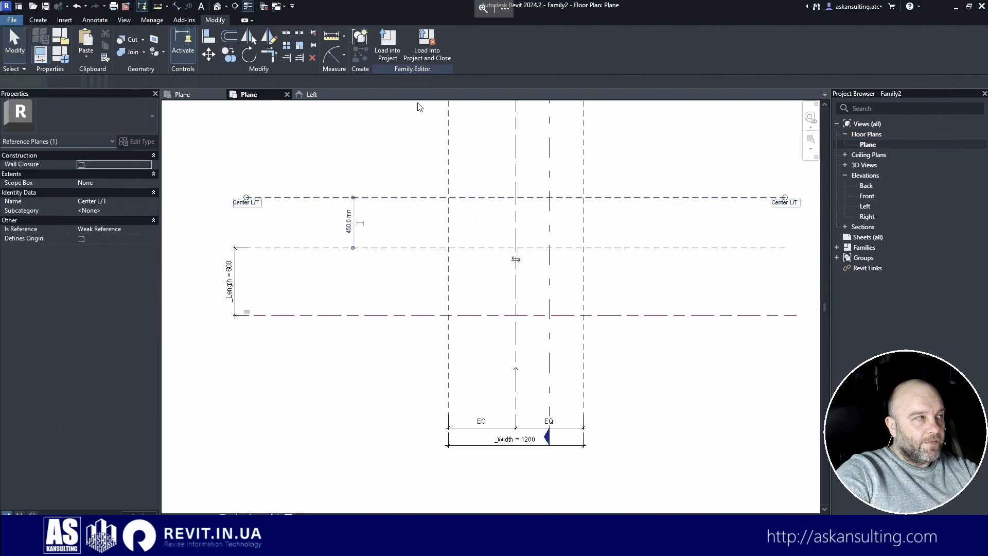
click(301, 47)
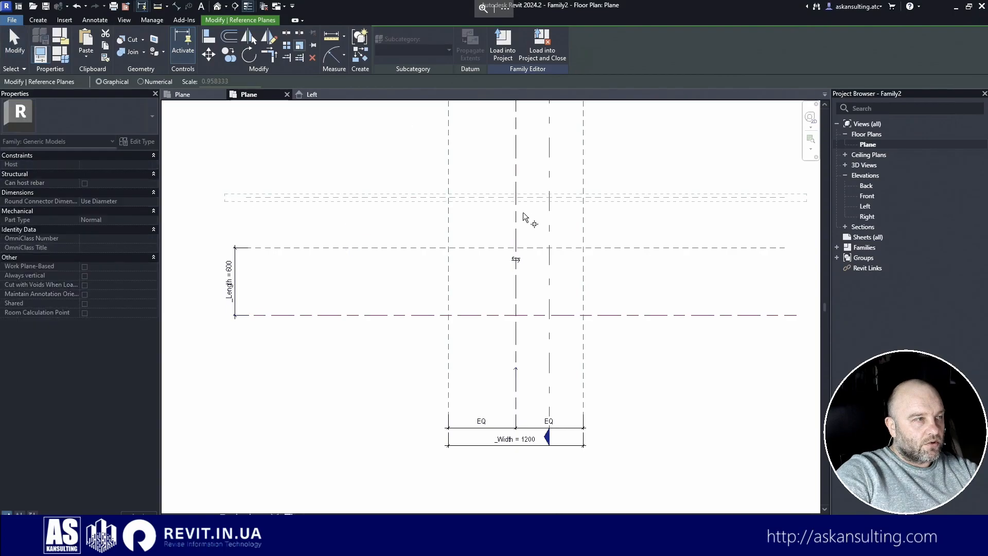
click(515, 197)
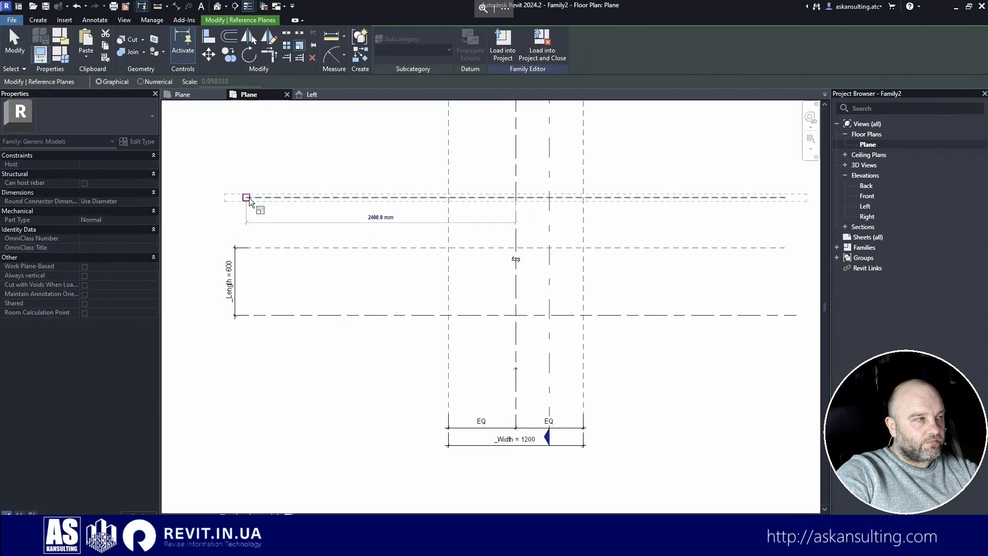
key(Escape)
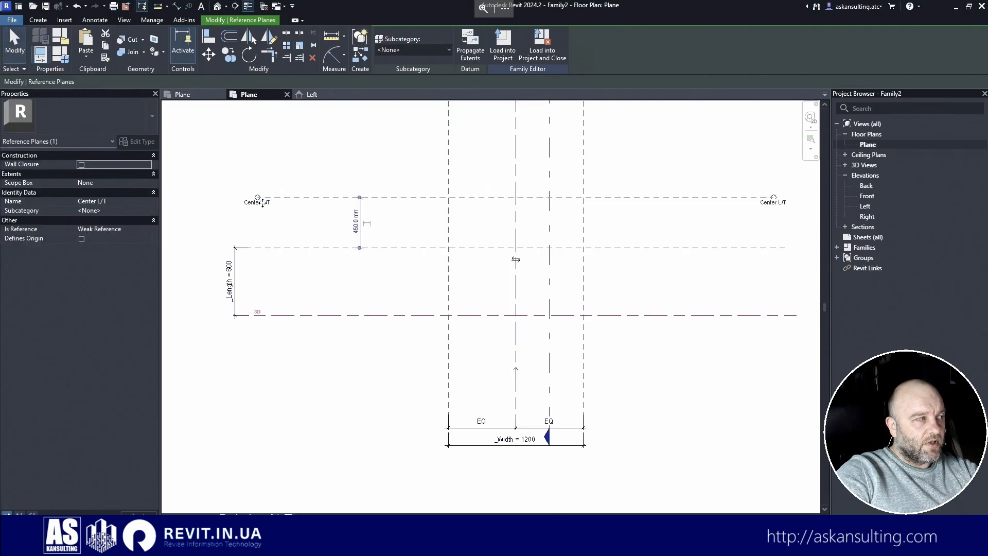
click(119, 201)
key(BackSpace)
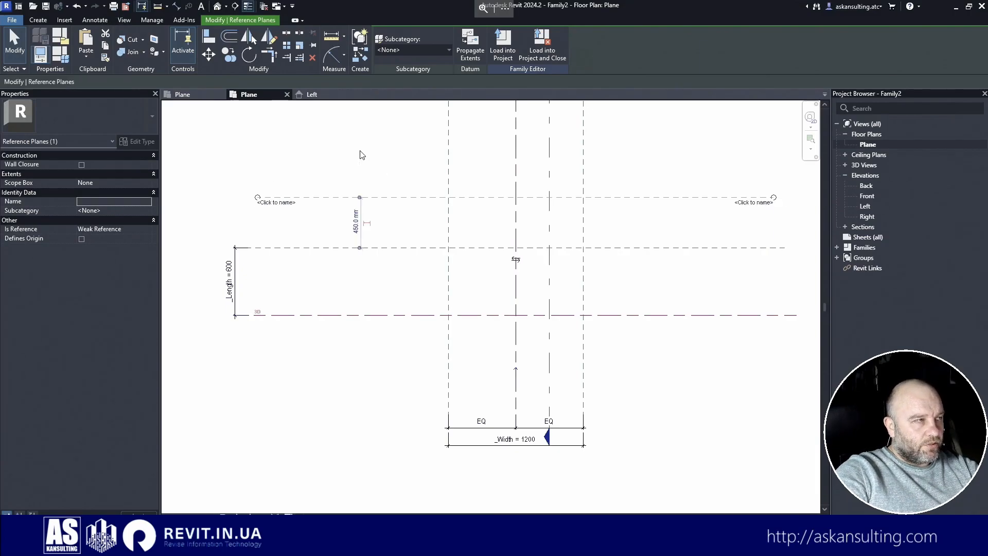
click(299, 45)
click(508, 198)
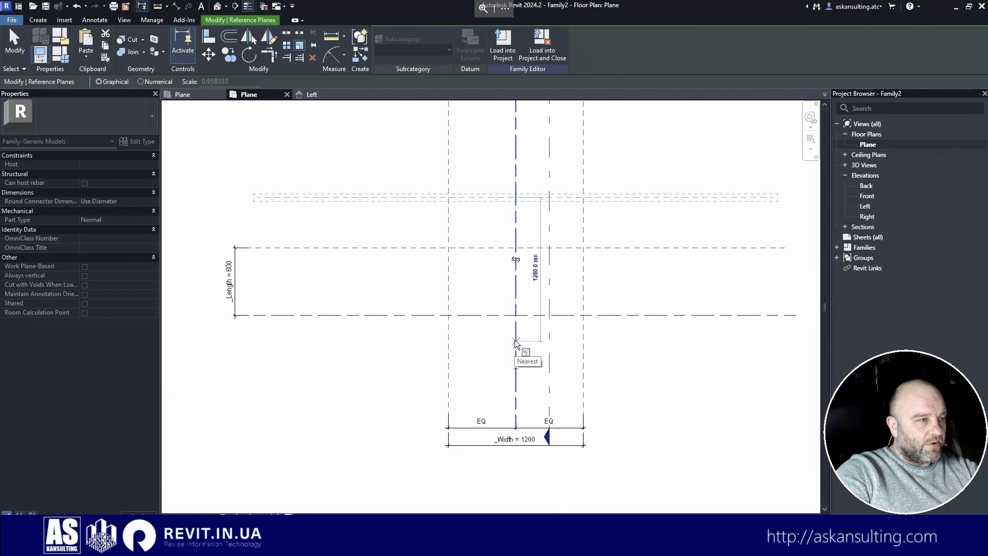
key(Escape)
key(Escape)
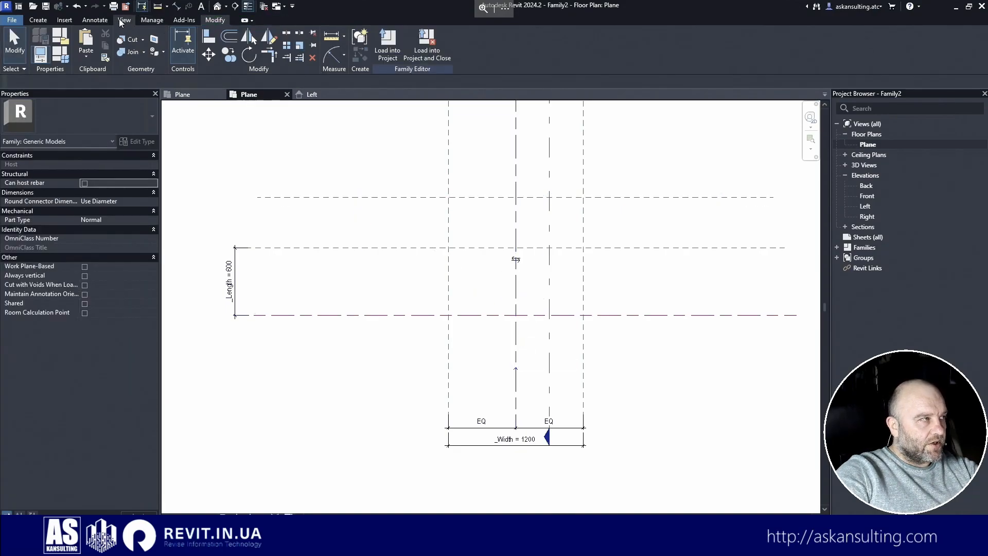
- Copy the outer landing reference plane to the opposite side of the horizontal origin plane and set its distance from that plane to 300 mm
click(86, 6)
click(97, 20)
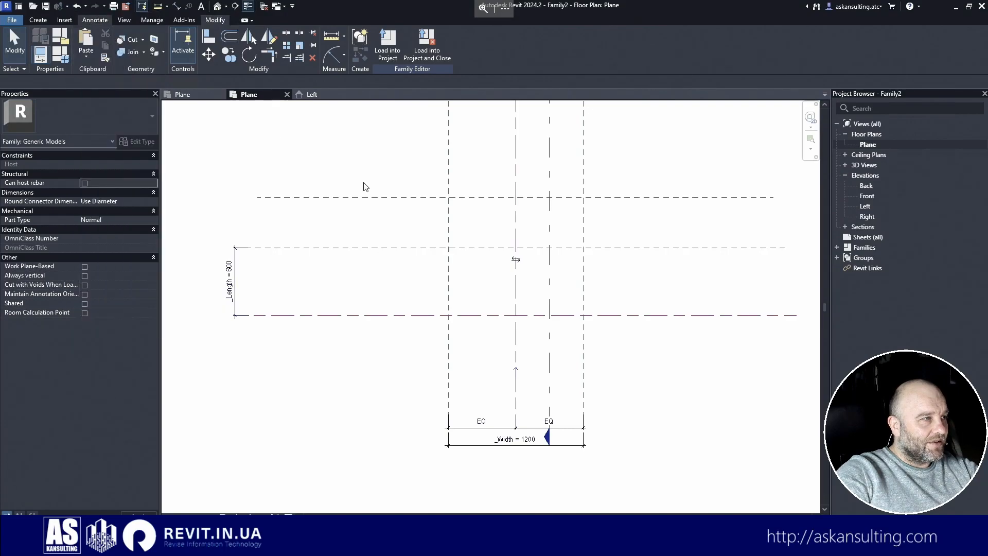
click(394, 197)
key(c)
key(o)
click(433, 198)
click(435, 351)
key(Escape)
key(Escape)
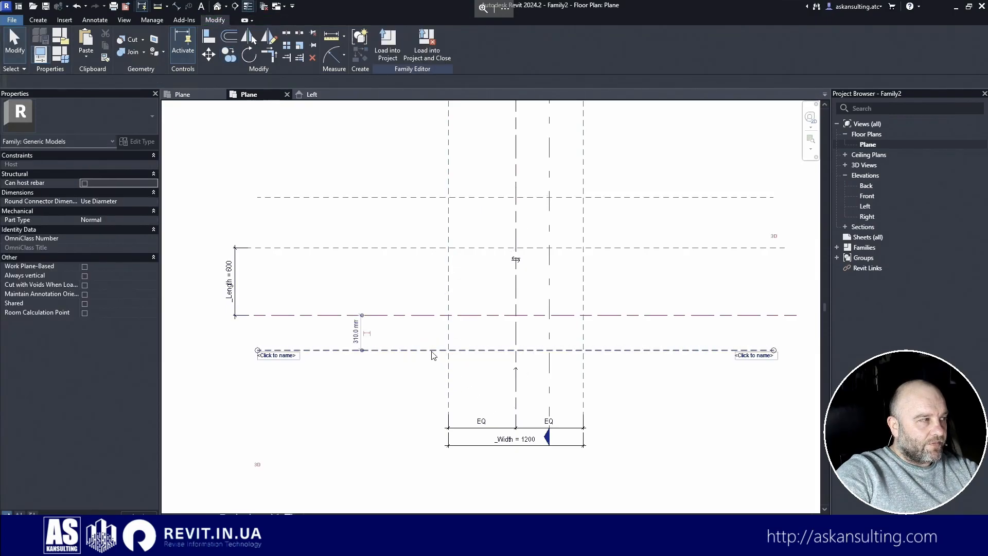
click(433, 350)
click(357, 334)
text(300)
key(Return)
key(Escape)
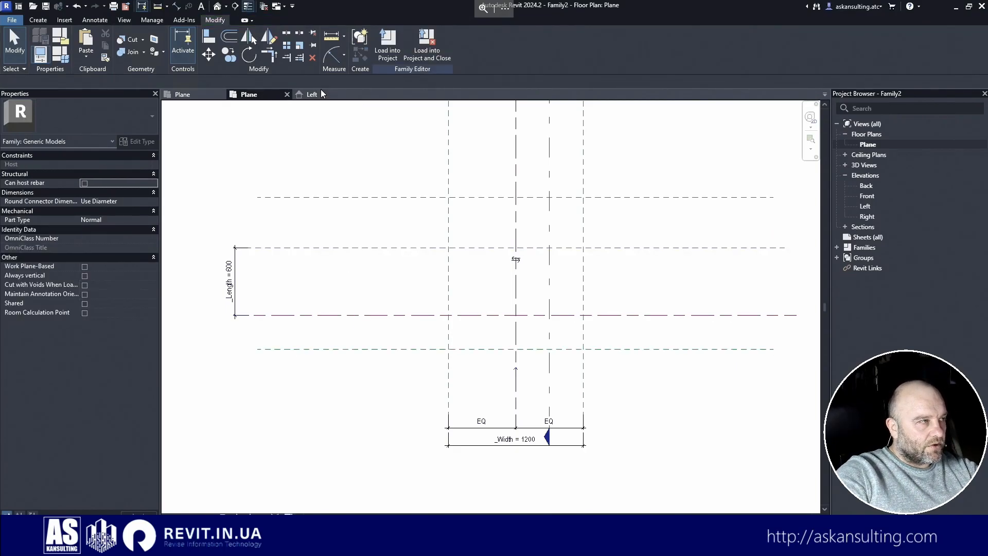
- In the left elevation, draw a sloped reference line from the _Height/ASK Side BK intersection down to the new plane at the +0.000 level
click(312, 94)
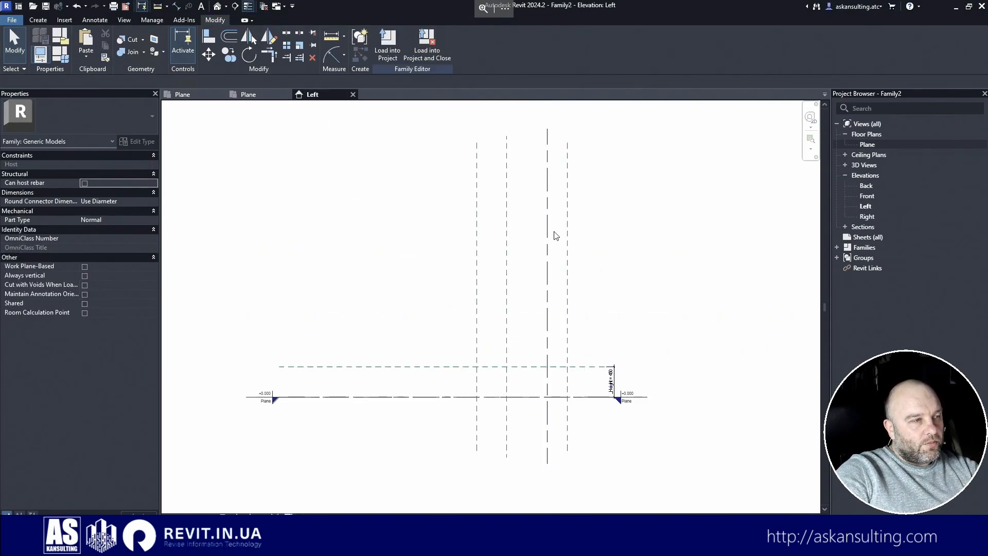
scroll(566, 420, up, 1)
scroll(535, 432, up, 3)
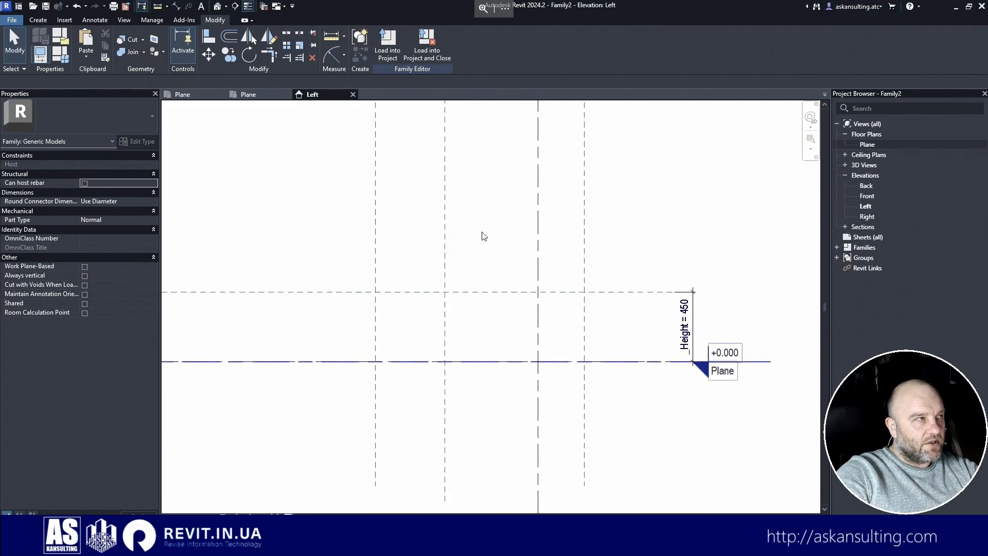
click(38, 21)
click(584, 341)
key(Escape)
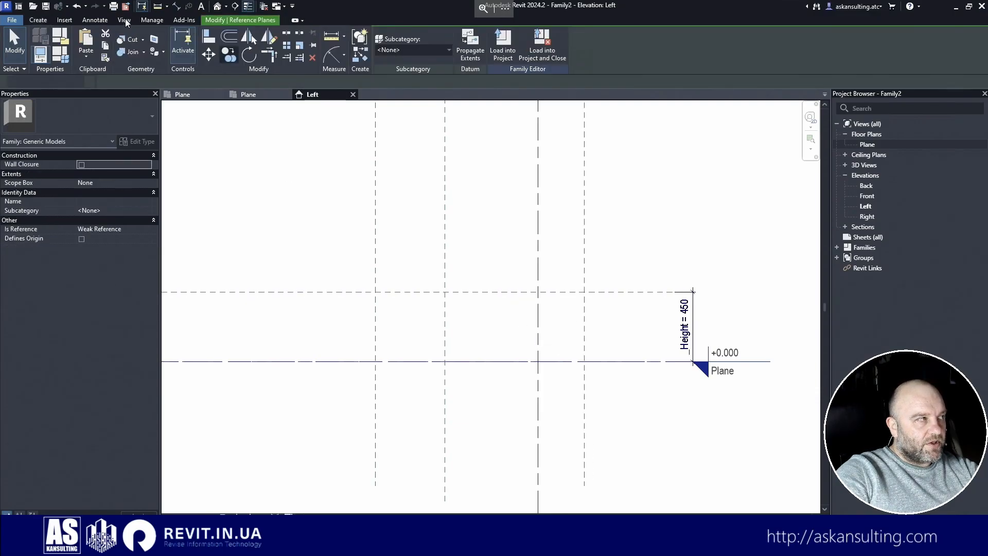
click(38, 20)
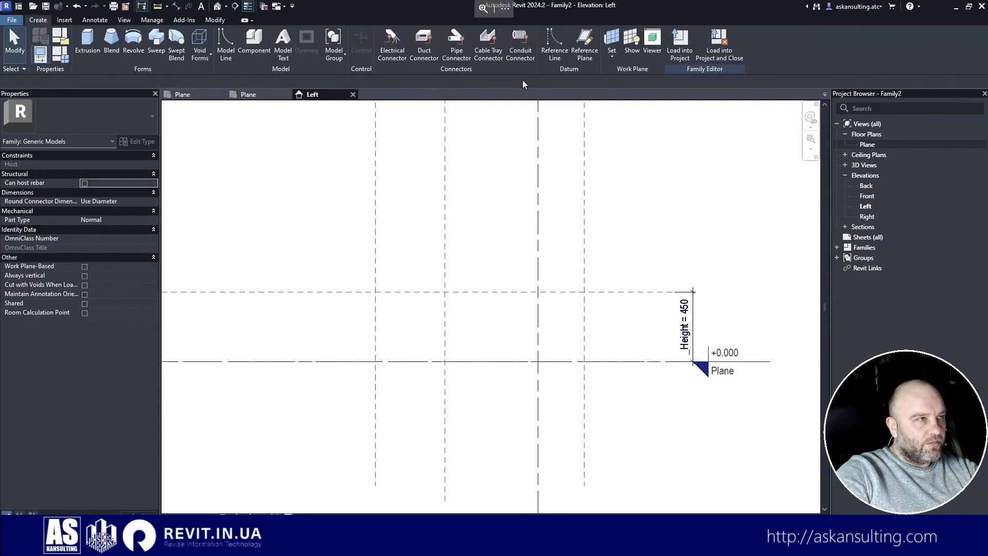
click(556, 45)
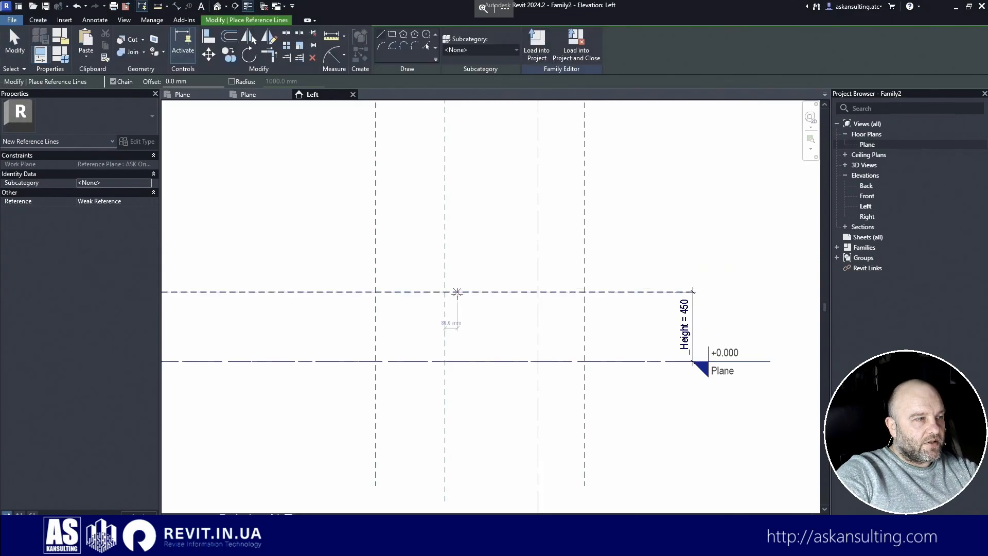
click(444, 293)
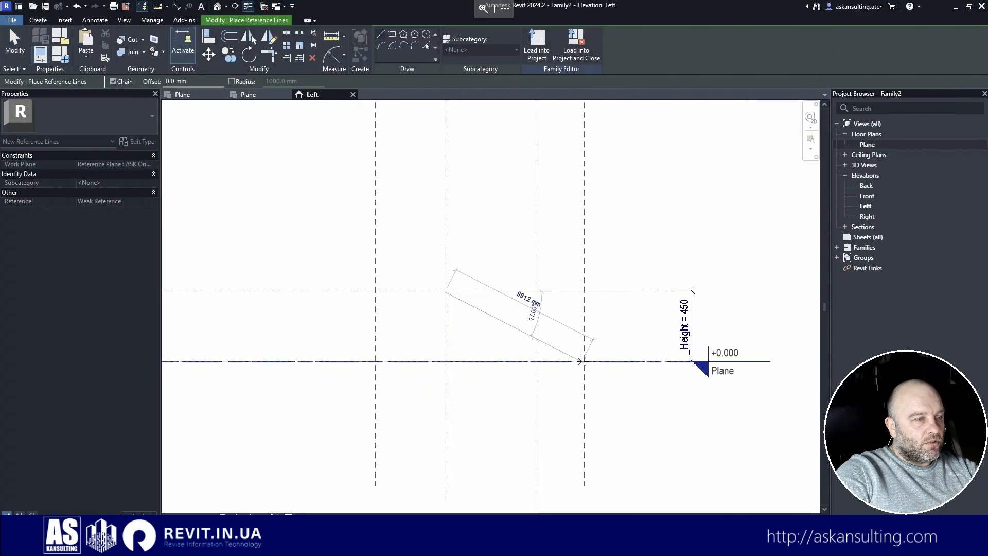
click(584, 362)
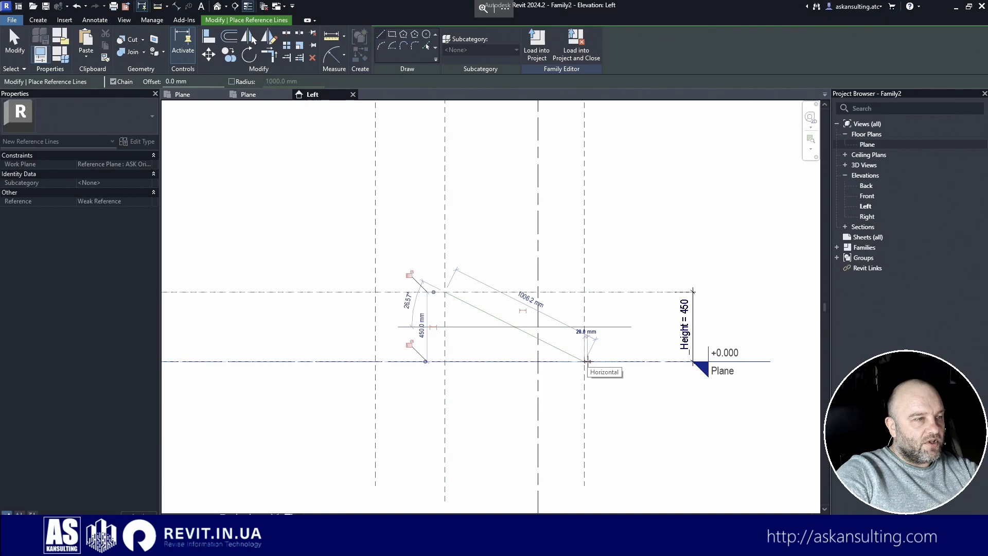
key(Escape)
key(Escape)
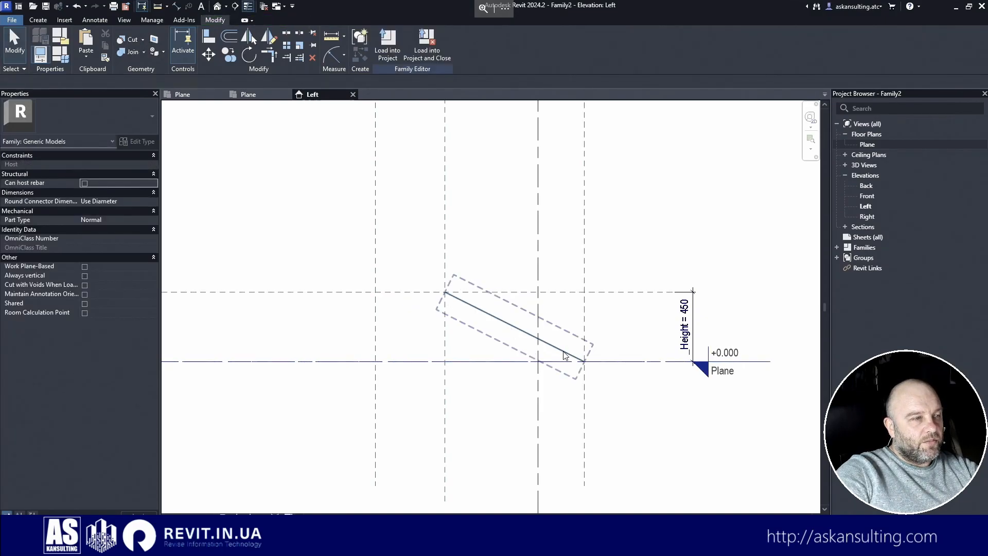
- Dimension the distance between the vertical origin plane and the new reference plane, and label it with the _Step Depth parameter
click(176, 5)
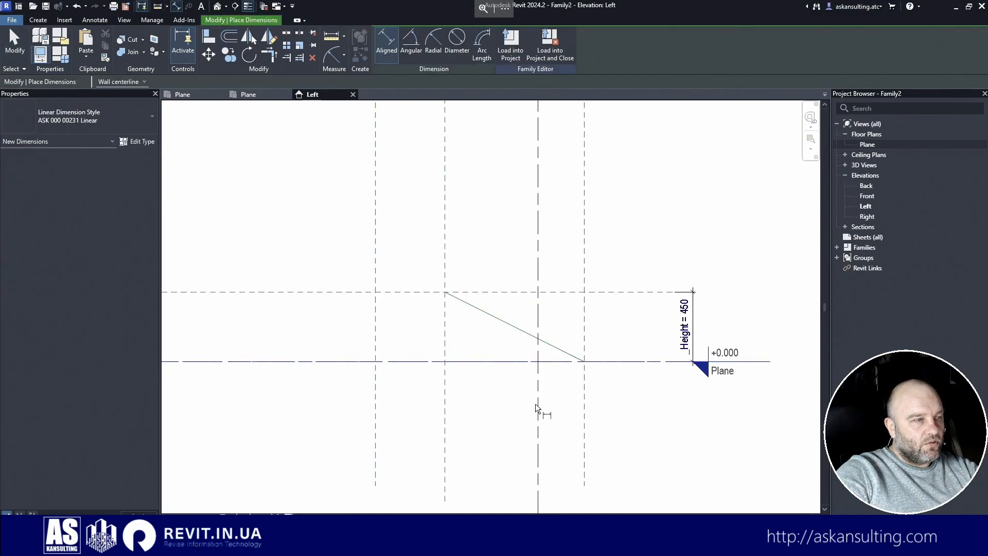
click(538, 403)
click(585, 418)
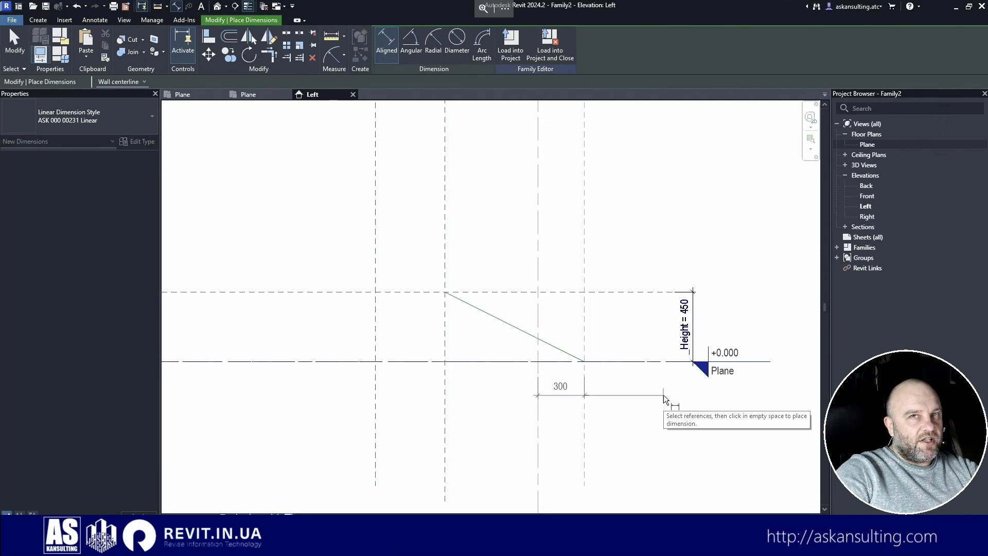
click(663, 394)
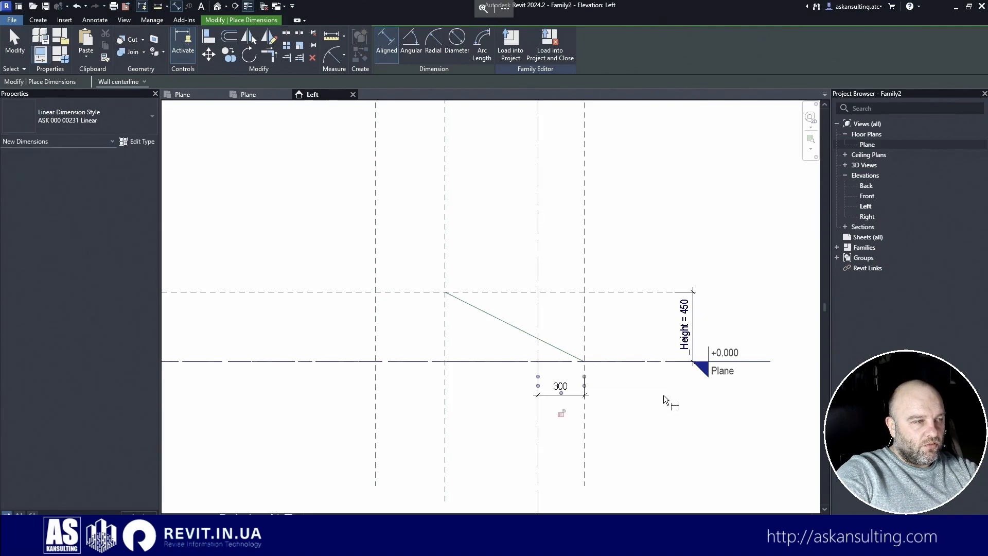
key(Escape)
key(Escape)
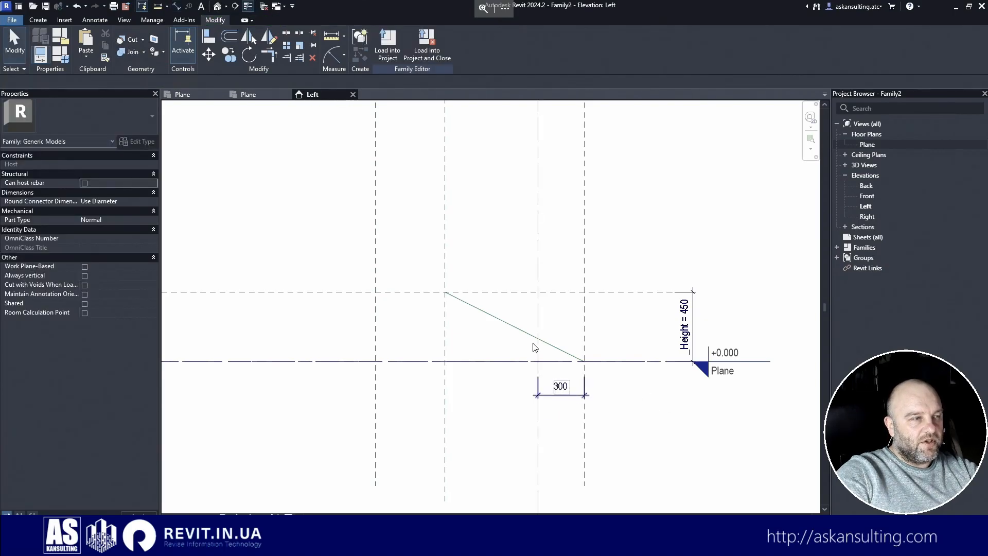
click(562, 396)
click(464, 43)
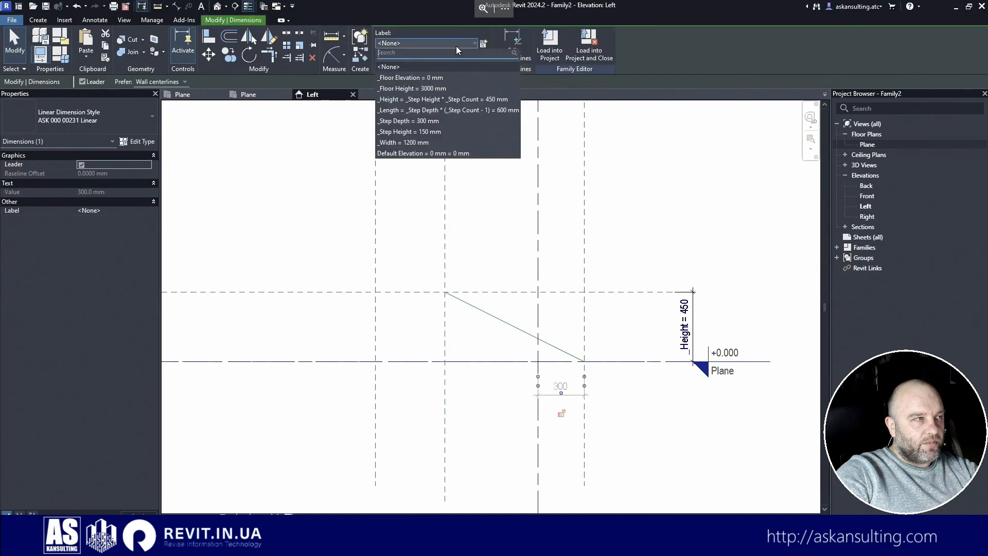
click(407, 124)
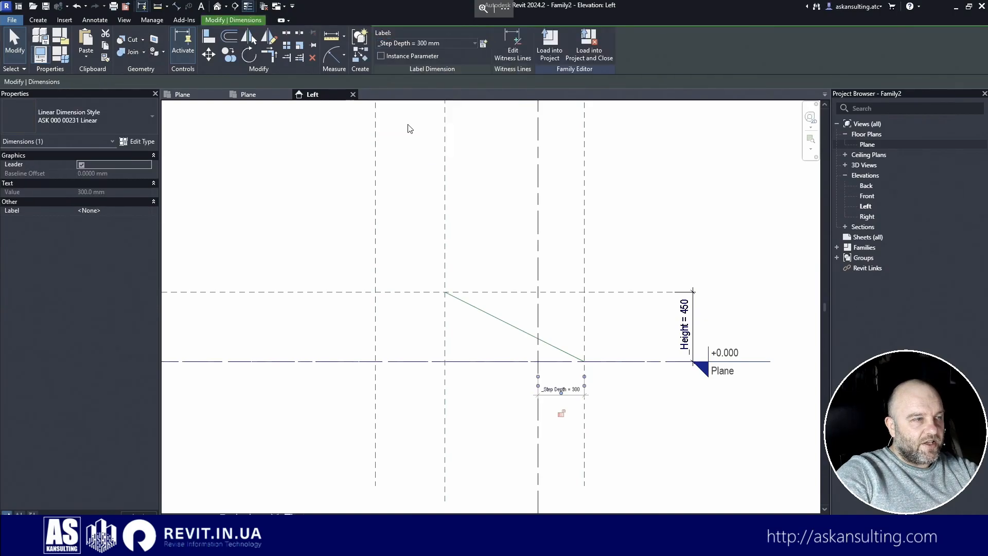
key(Escape)
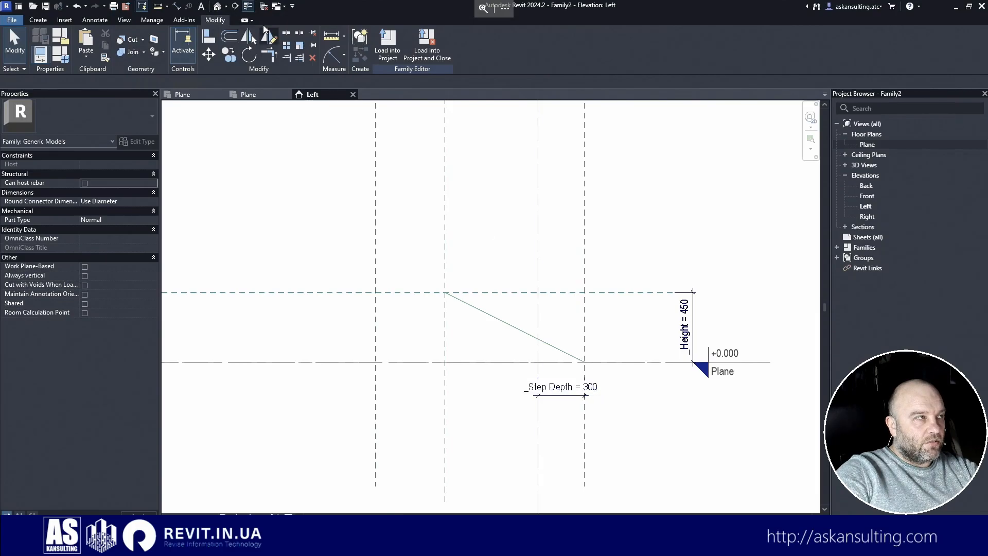
- Measure the horizontal distance from the sloped reference line's lower end to the vertical origin plane
click(157, 6)
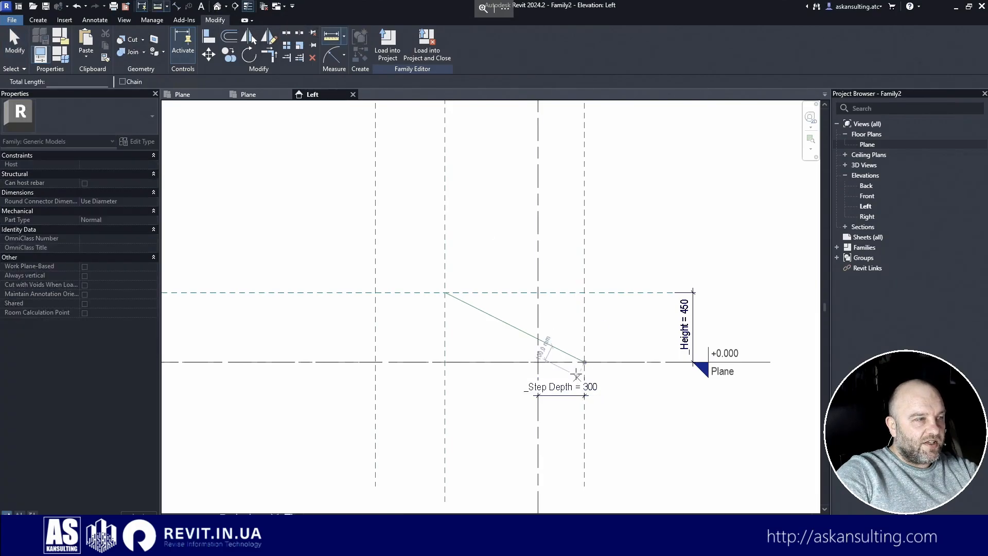
scroll(567, 363, up, 2)
scroll(568, 364, up, 2)
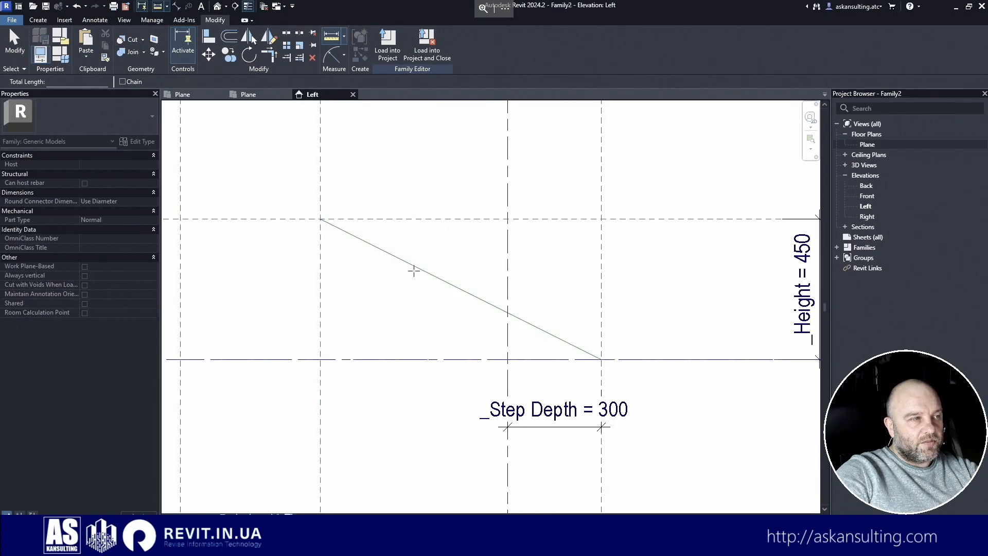
click(601, 359)
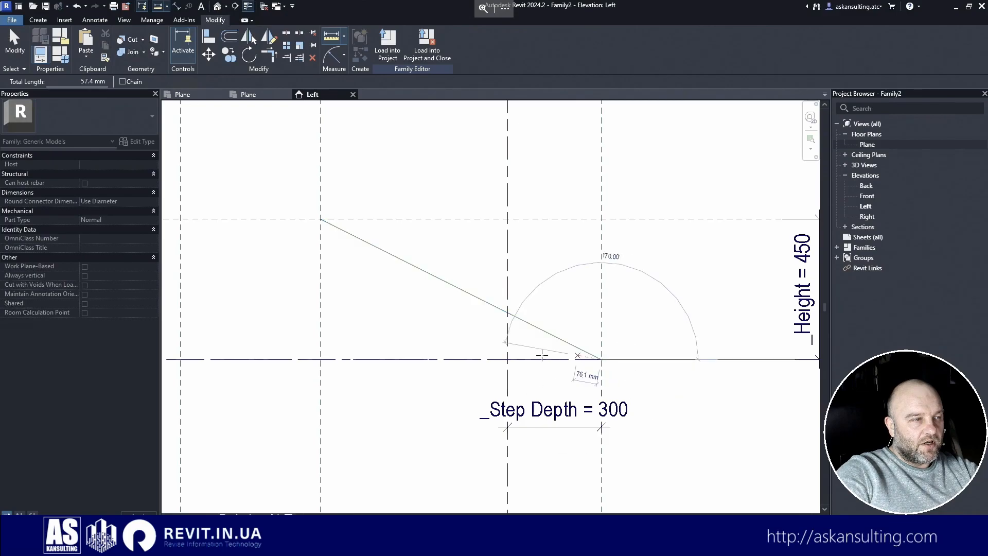
click(508, 359)
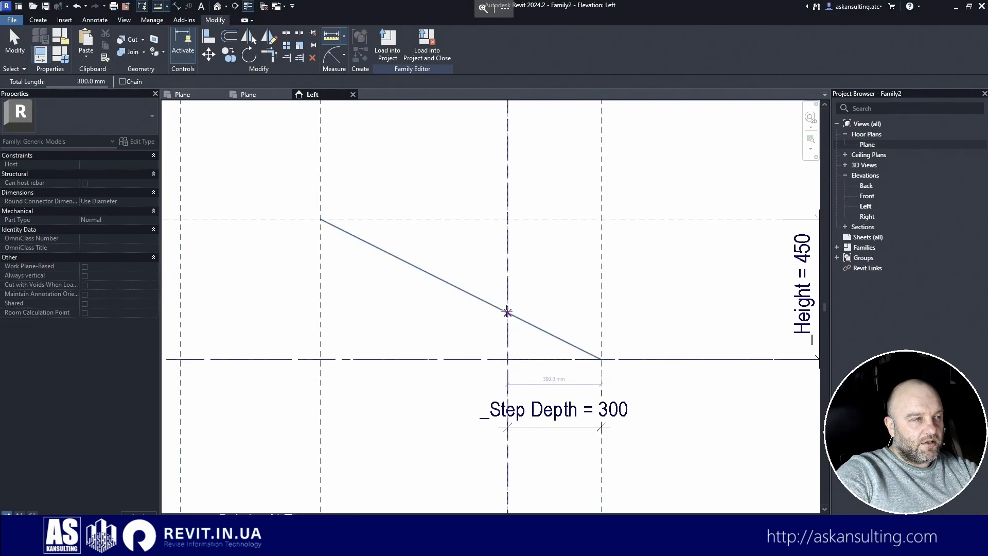
click(507, 312)
key(Escape)
key(Escape)
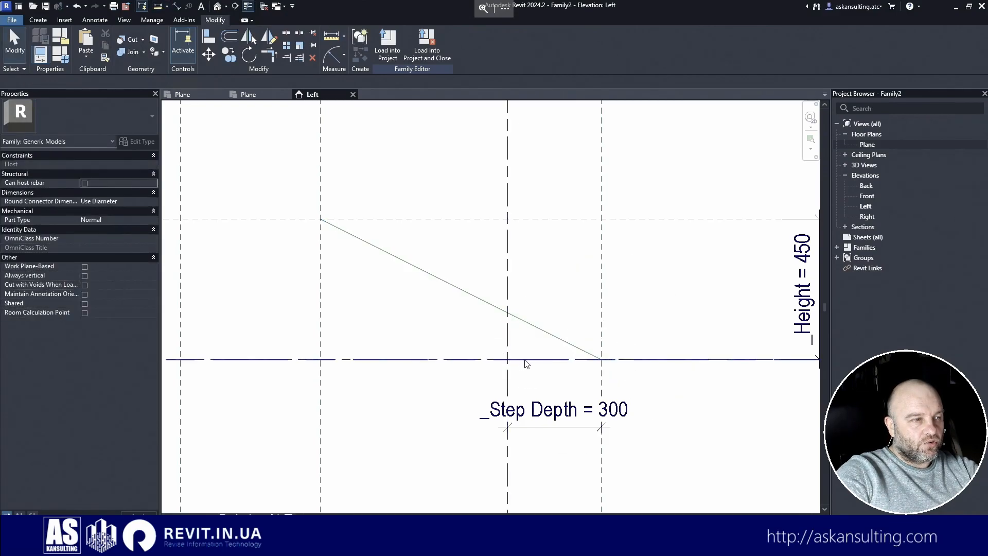
- Redo the _Step Depth label on the dimension between the origin plane and the new reference plane
scroll(523, 360, down, 2)
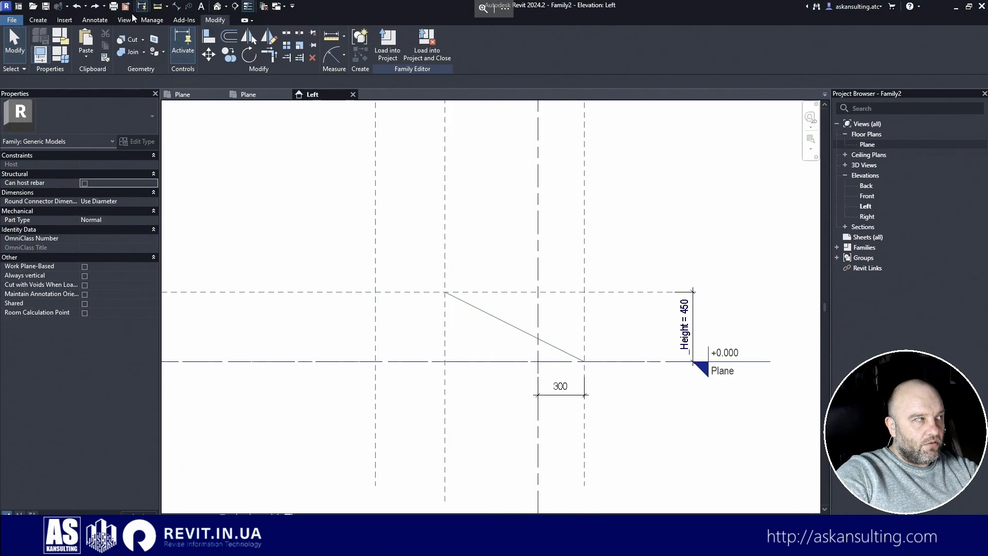
click(94, 6)
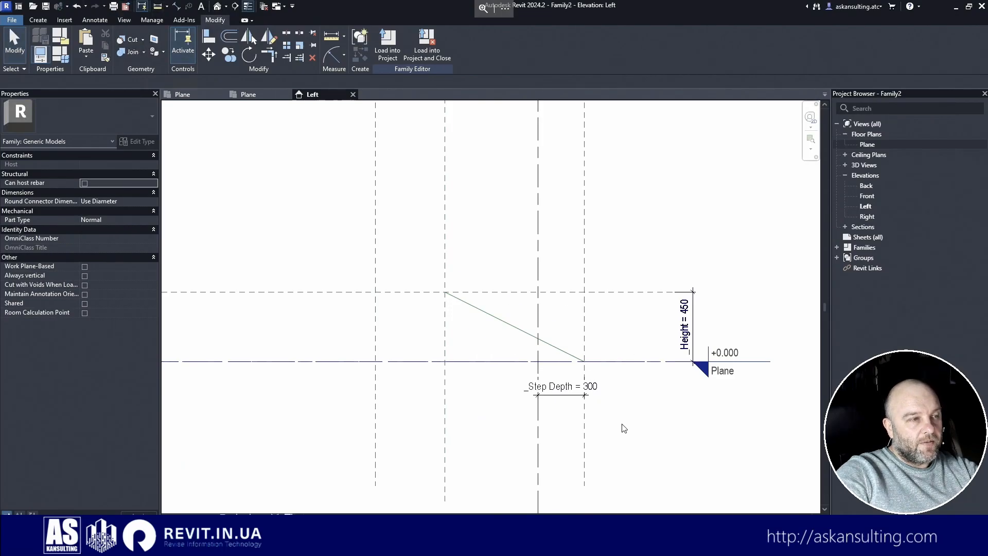
- Dimension the distance between the ASK Side BK plane and the outer landing plane, and label it with the _Step Depth parameter
middle_drag(624, 428, 621, 377)
scroll(622, 377, up, 2)
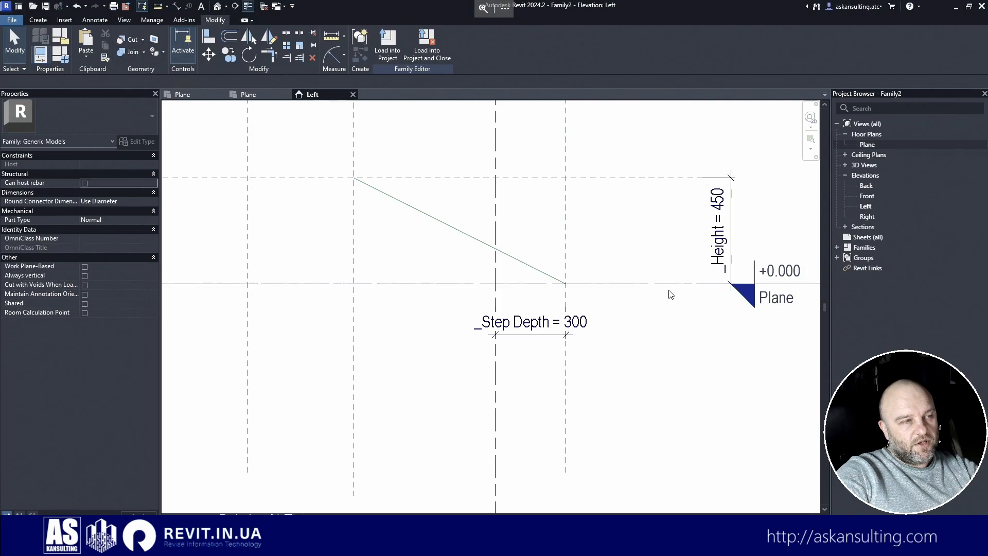
middle_drag(462, 329, 519, 380)
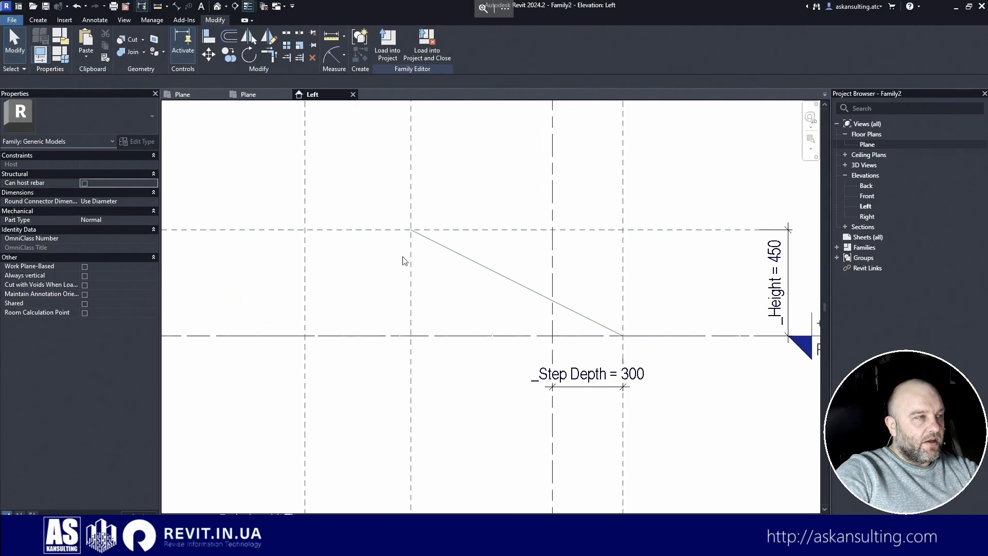
scroll(510, 328, down, 3)
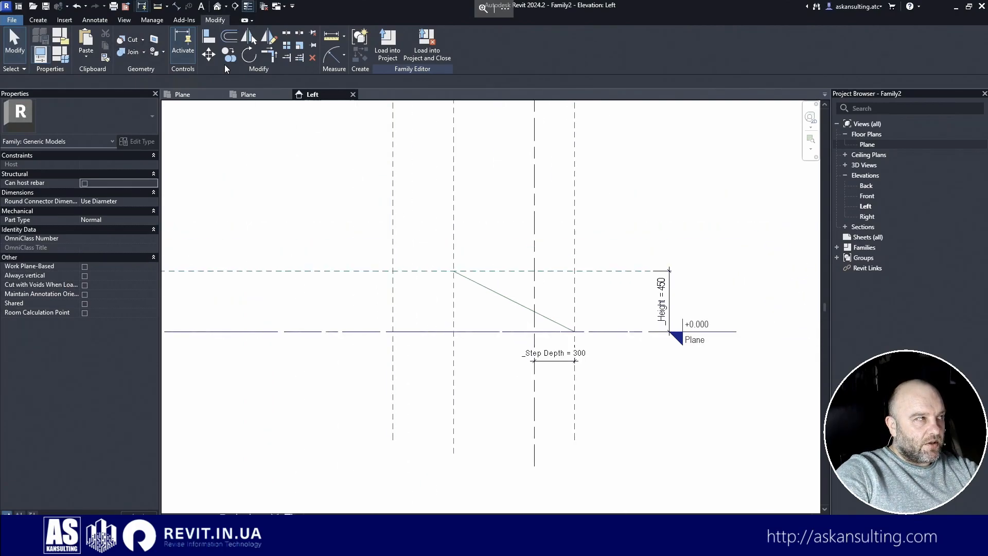
click(177, 6)
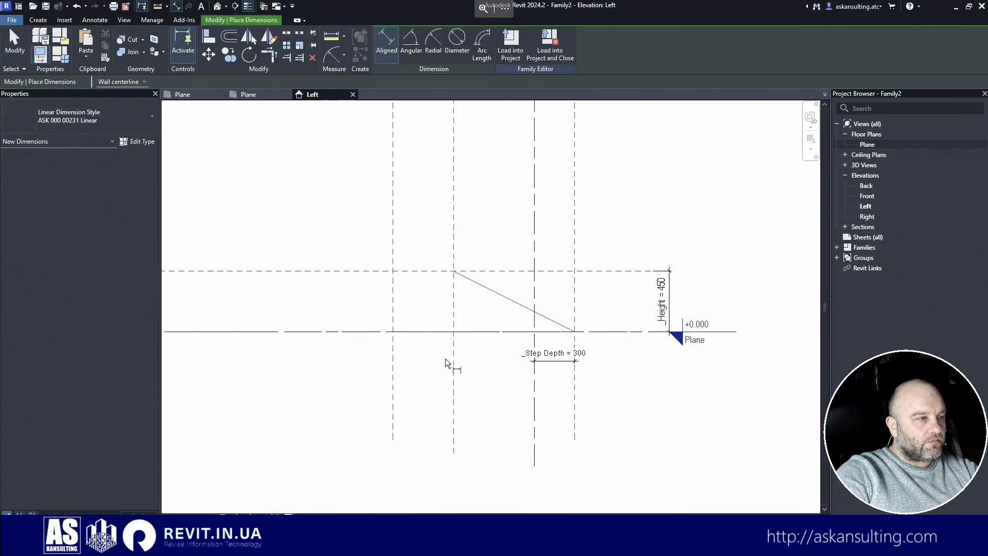
click(487, 359)
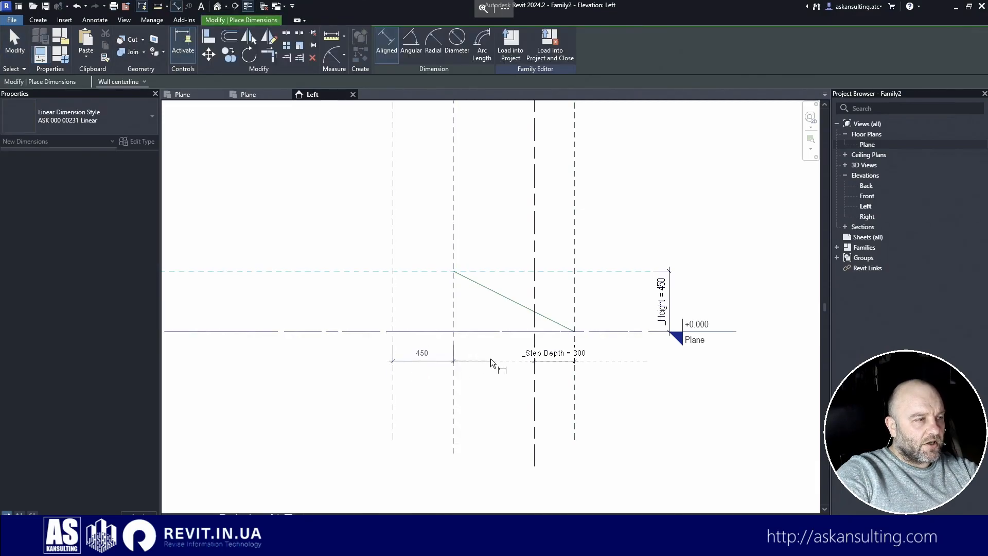
key(Escape)
key(Escape)
click(402, 45)
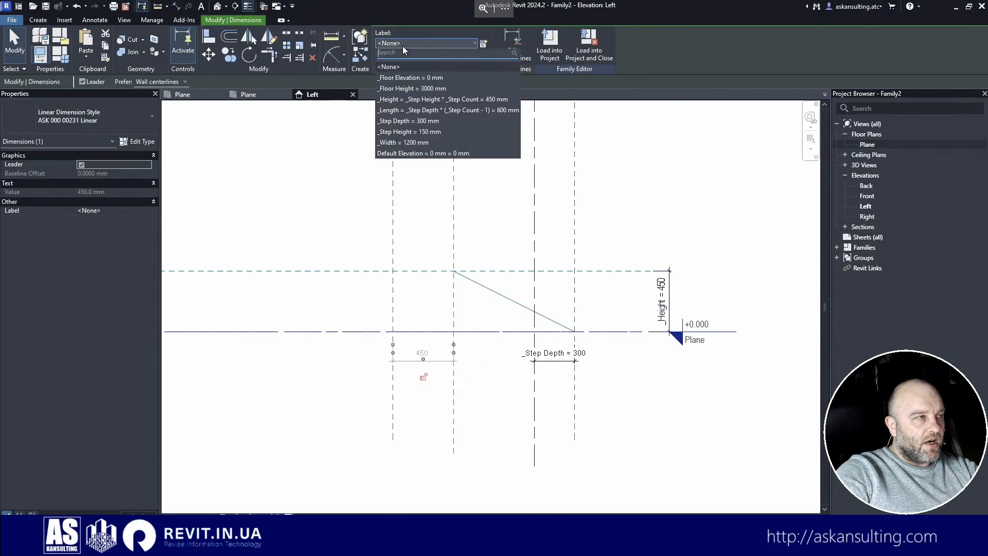
click(412, 120)
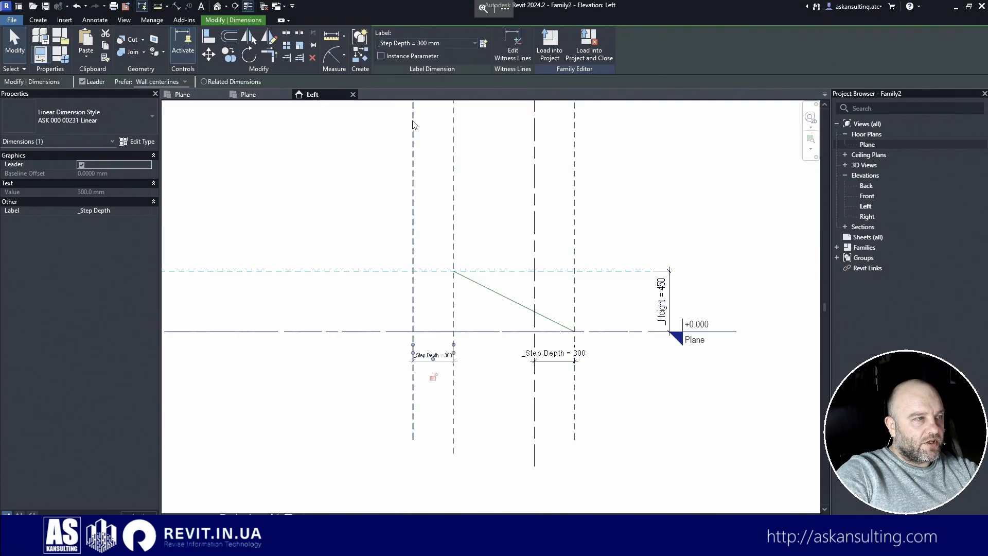
click(474, 373)
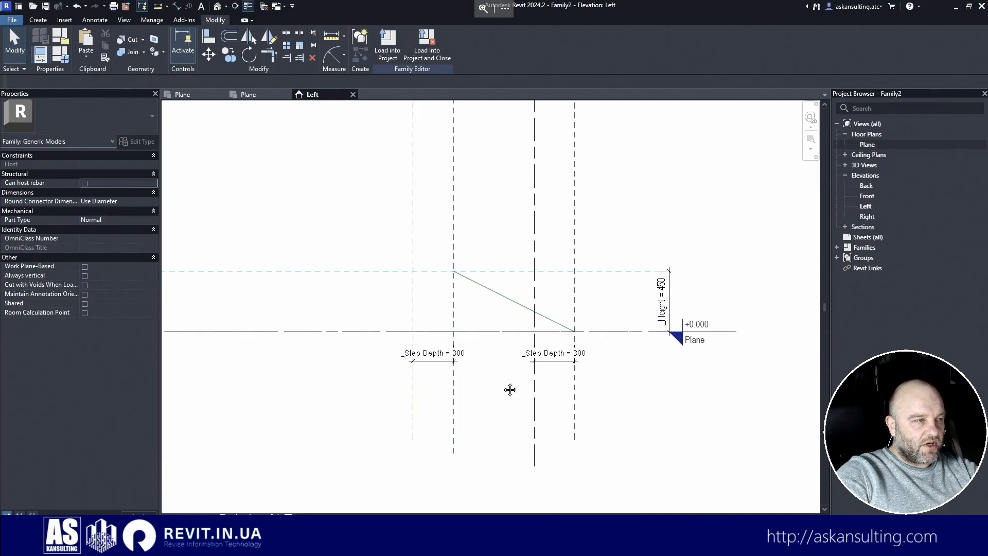
- Move both _Step Depth dimensions down, clear of the base level and near the lower ends of the reference planes
middle_drag(511, 392, 477, 333)
click(521, 299)
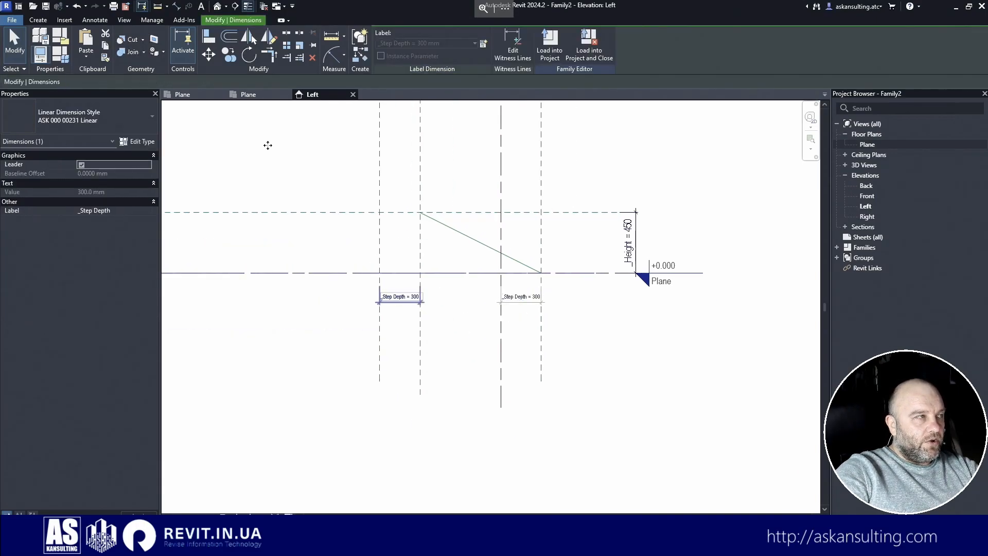
click(209, 54)
click(502, 304)
click(508, 412)
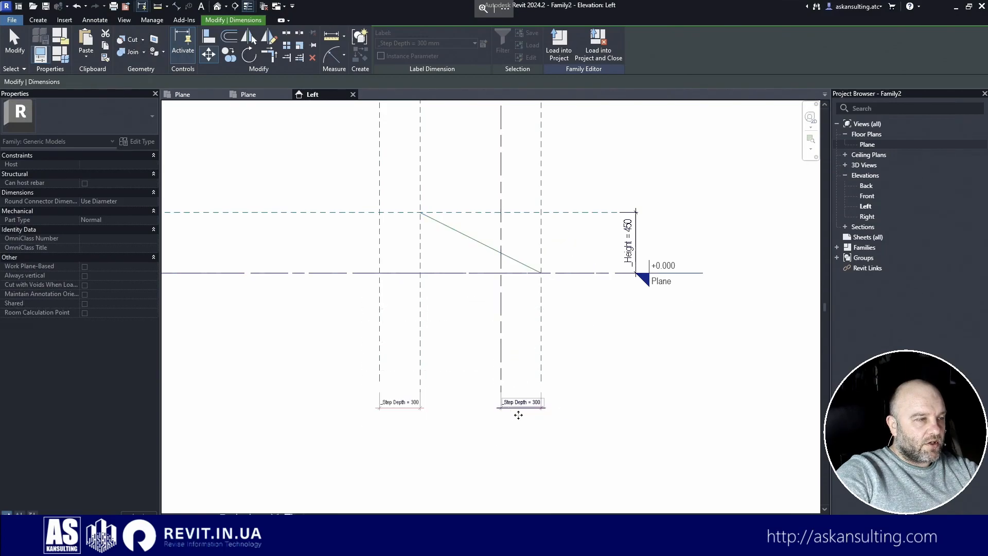
- Open the family types and place the dialog clear of the sloped reference line and its step-depth and height dimensions
key(Escape)
scroll(441, 306, up, 4)
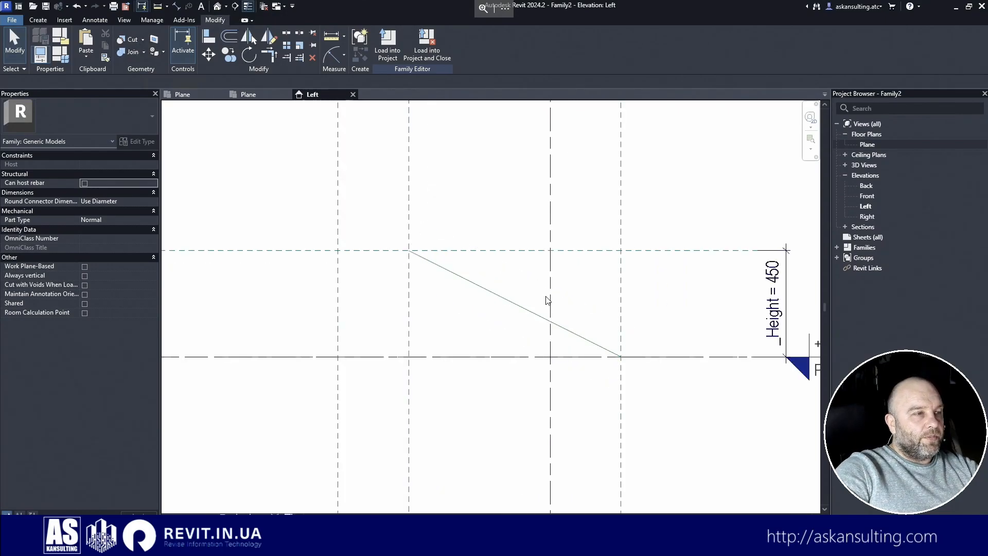
scroll(487, 206, down, 2)
scroll(487, 208, up, 1)
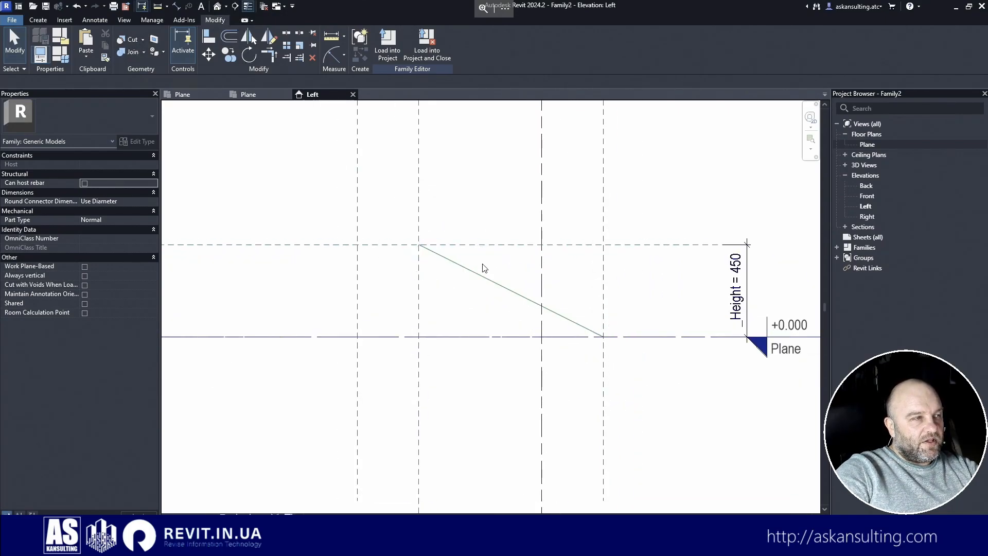
middle_drag(483, 214, 489, 169)
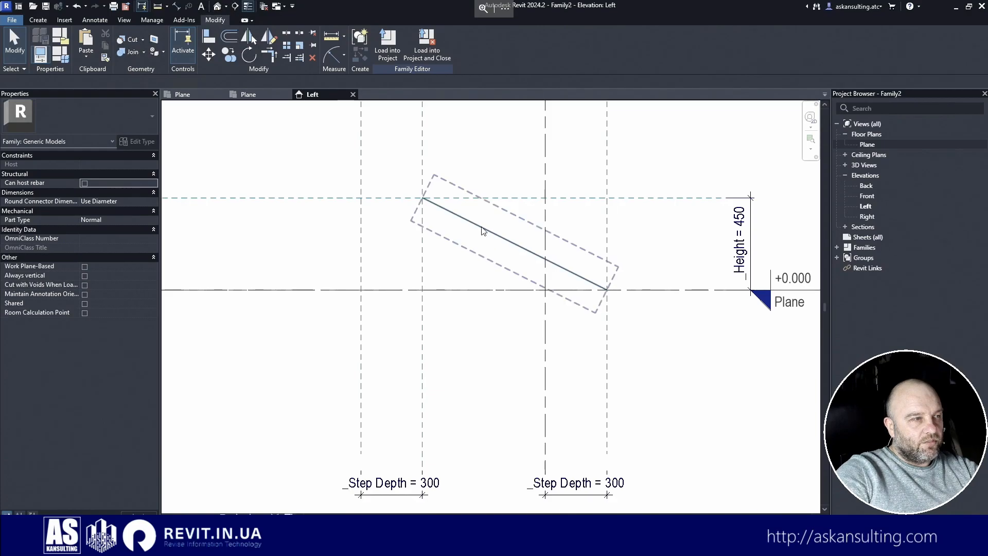
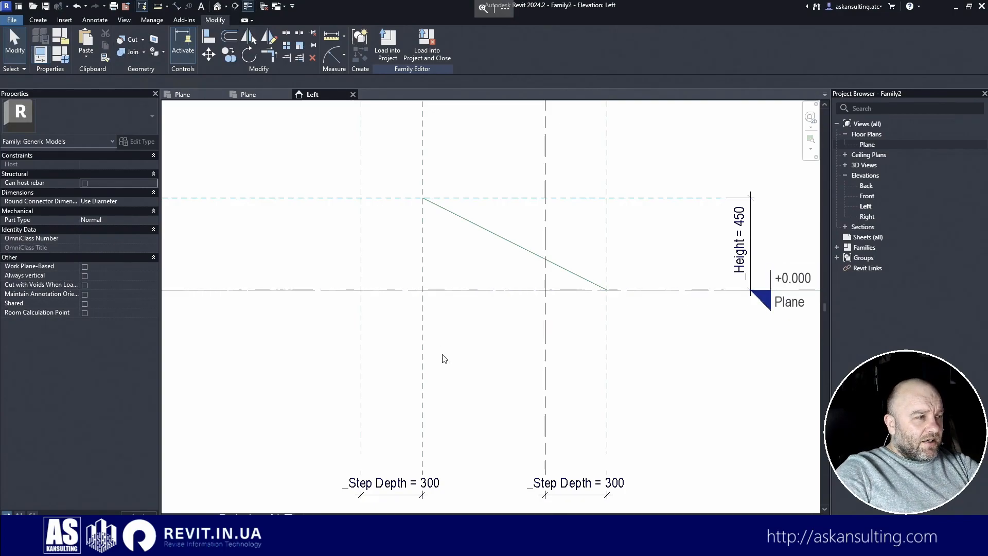
click(444, 210)
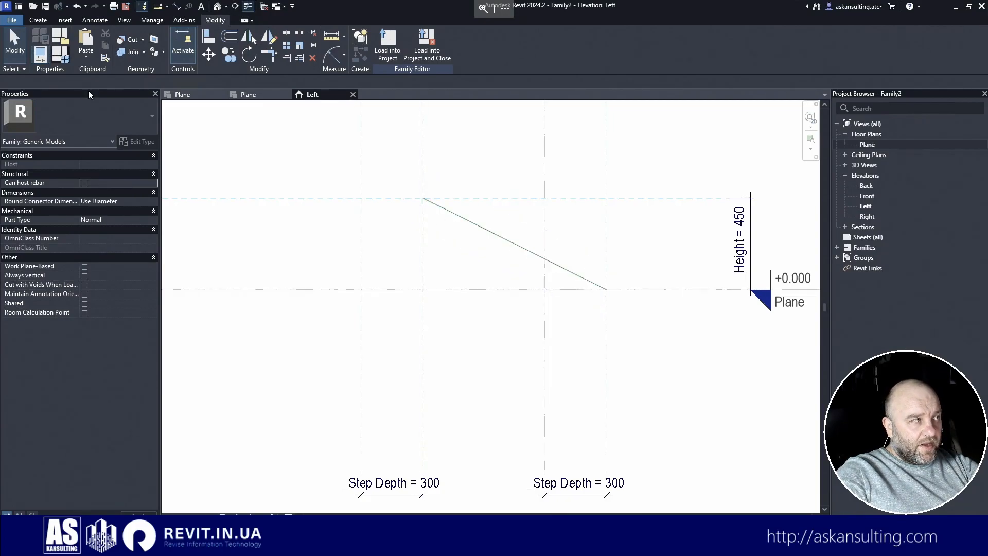
click(61, 53)
drag(584, 117, 149, 130)
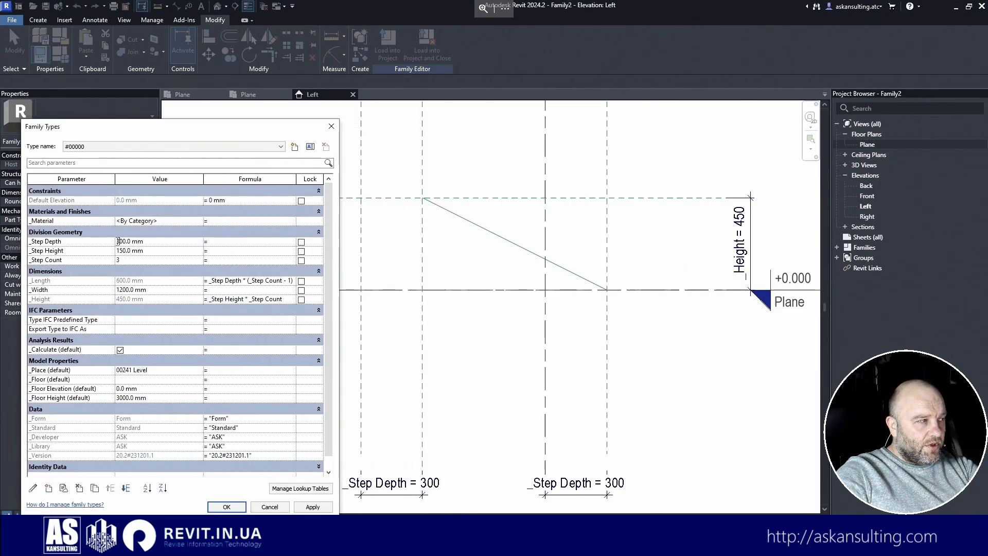
- Test the _Step Depth parameter at 200 mm in the model, and set it back to 300 mm
click(118, 242)
text(2)
click(313, 507)
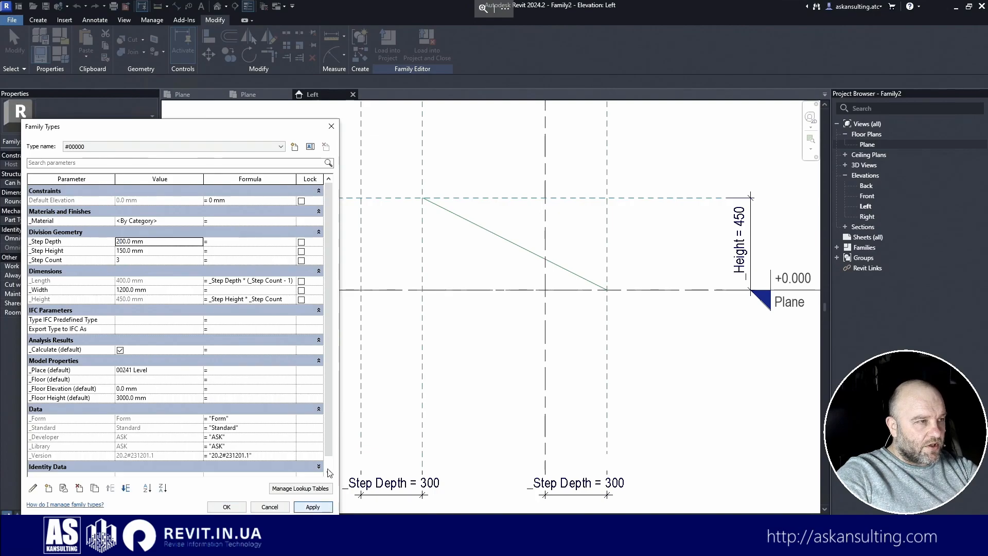
click(117, 242)
text(3)
key(Return)
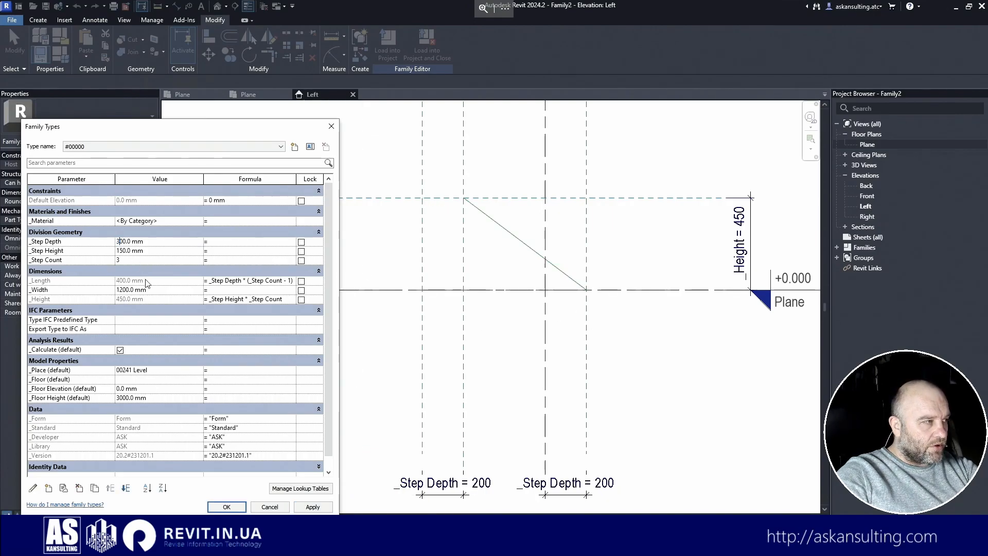
- Test the _Step Height parameter at 250 mm in the model, and set it back to 150 mm
click(124, 252)
key(BackSpace)
text(2)
click(312, 507)
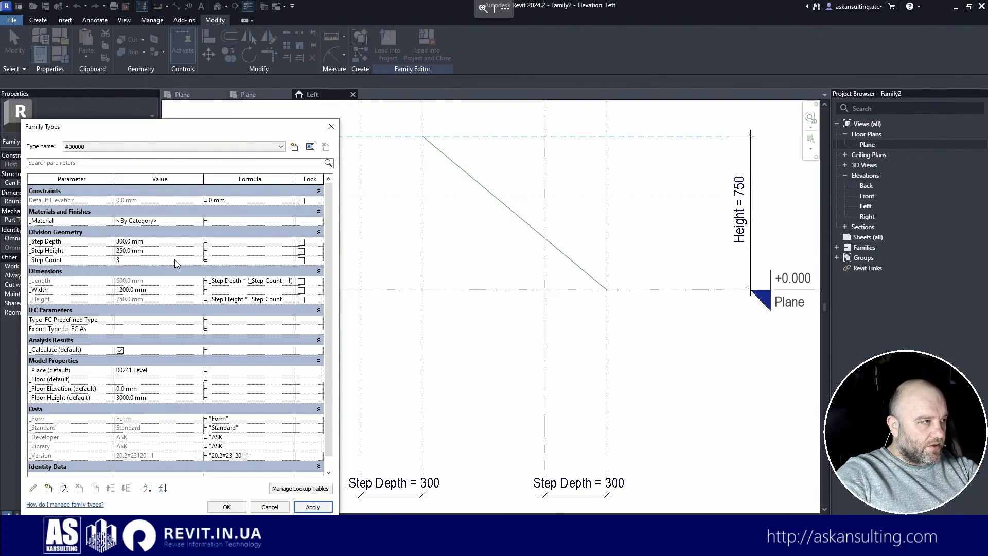
click(121, 251)
key(BackSpace)
text(1)
- Test how the reference geometry reacts to _Step Count values of 6, 2 and 1, applying each one
click(137, 260)
key(BackSpace)
text(6)
click(312, 507)
click(131, 258)
text(2)
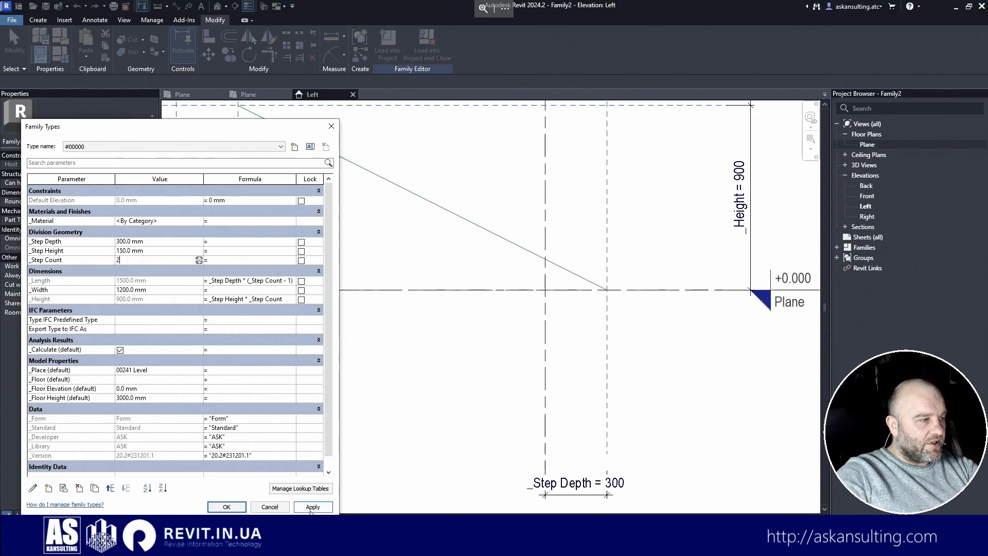
click(310, 509)
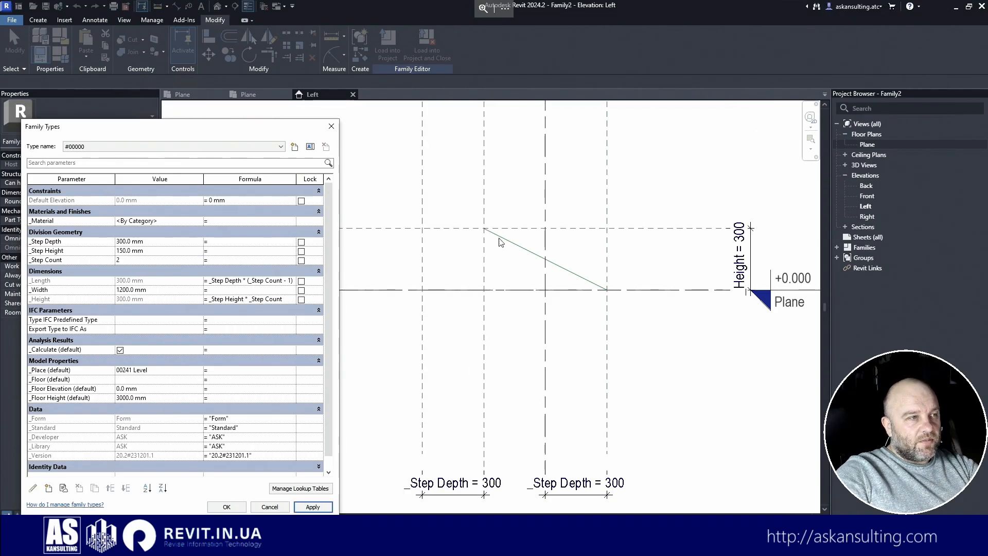
click(146, 260)
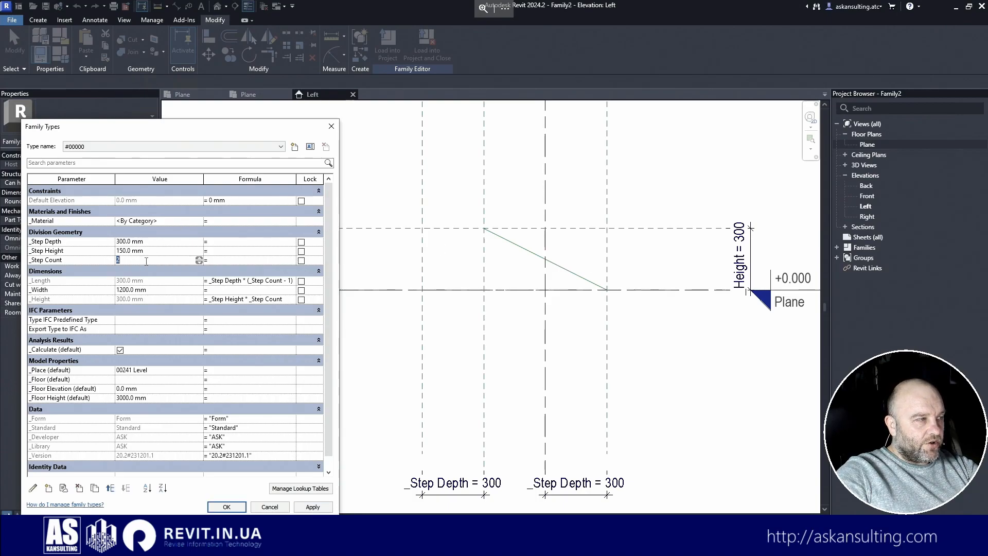
text(1)
click(315, 506)
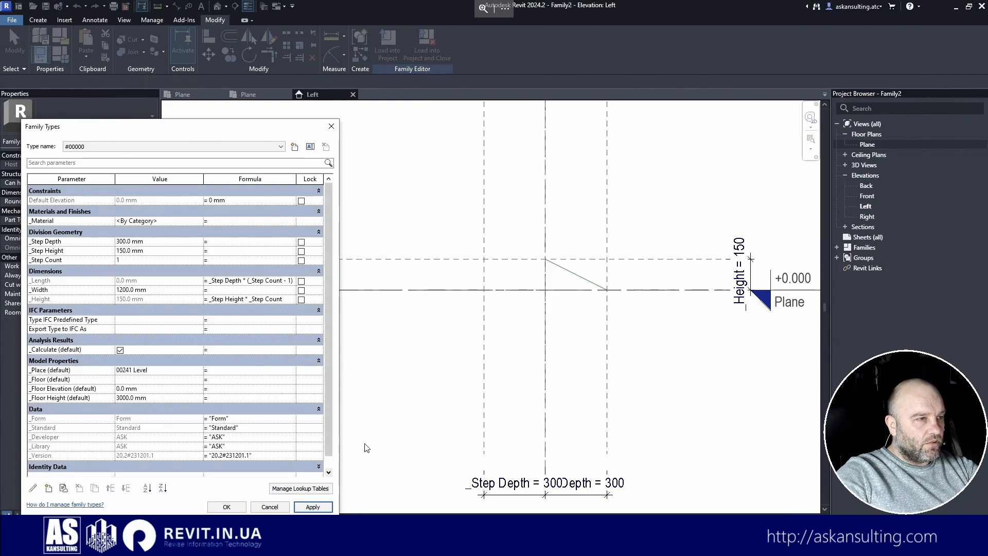
- Set _Step Count to 4 and apply it to the model
click(141, 261)
text(4)
click(313, 507)
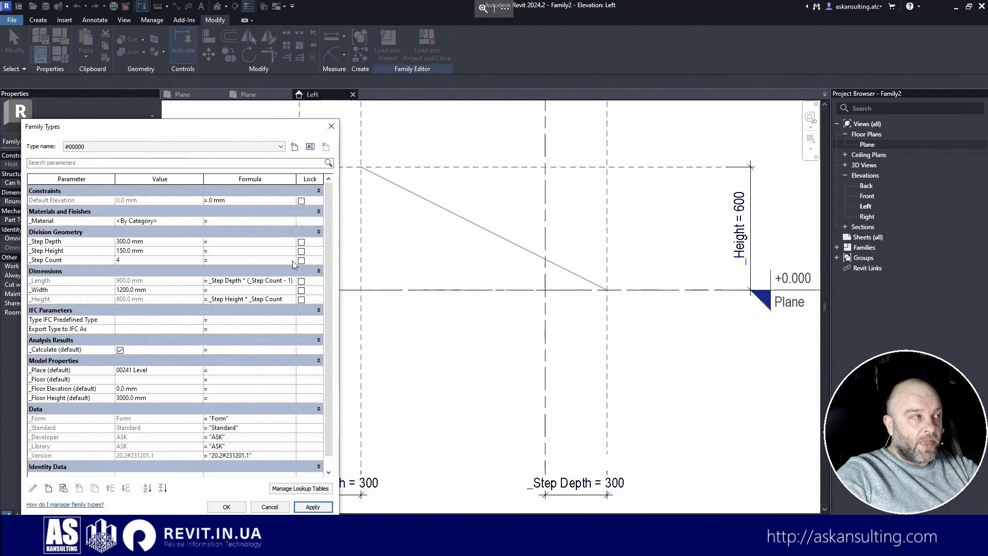
- Define a new family parameter named #Step Count with the Integer data type, grouped under Other
drag(199, 129, 389, 81)
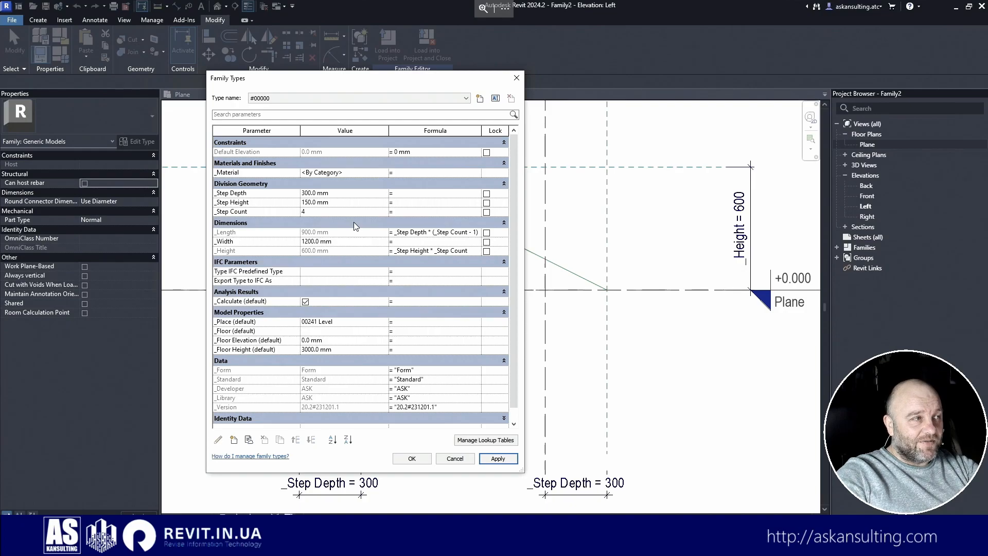
click(234, 439)
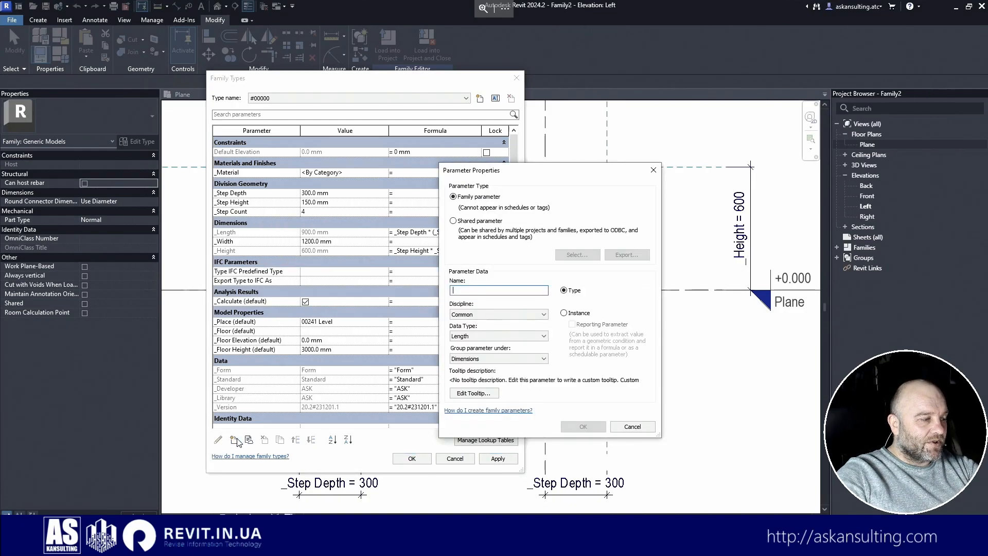
text(#Step)
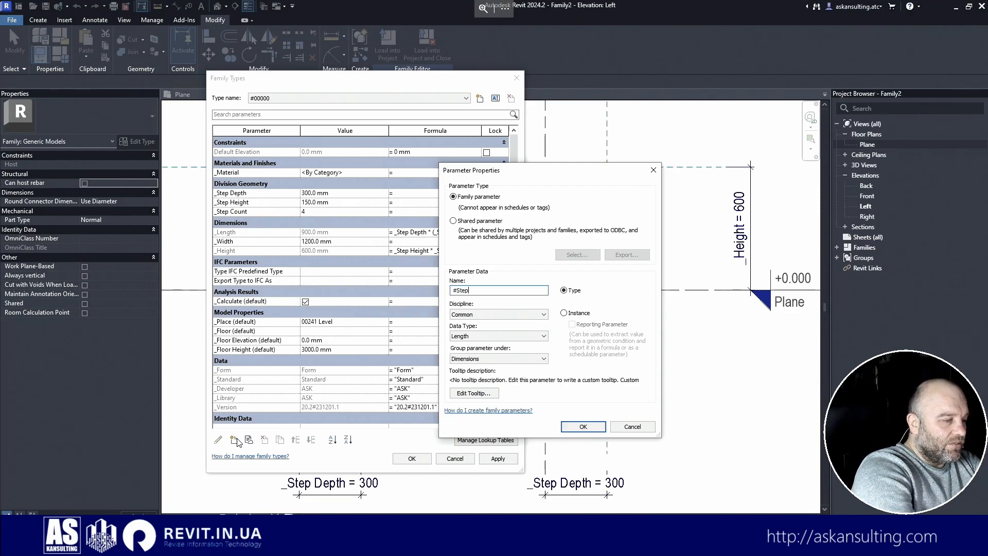
text( Count)
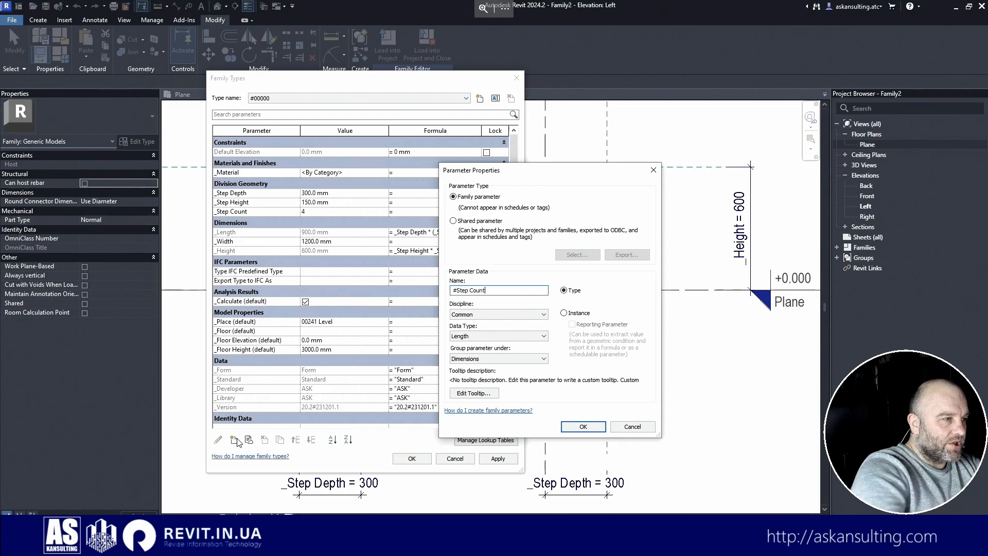
click(497, 359)
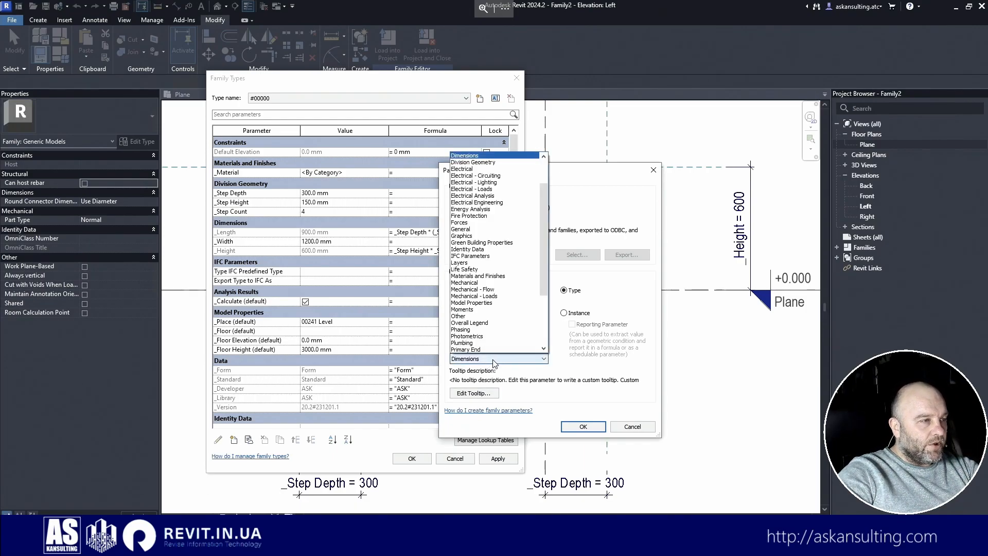
click(474, 316)
click(493, 336)
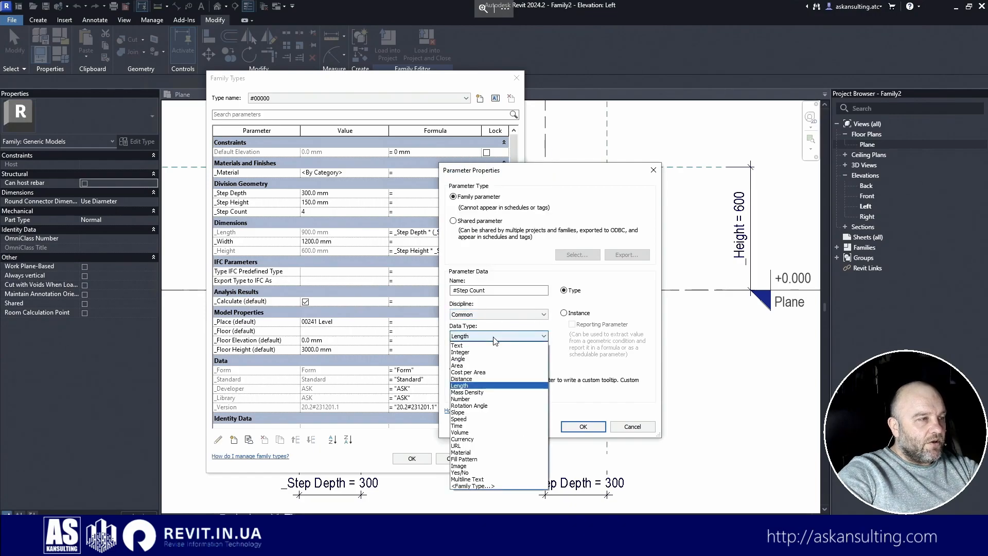
click(471, 353)
- Give the new parameter the tooltip "ASK (Family Calculation): Step Count." and add it to the family
click(474, 393)
key(ctrl+a)
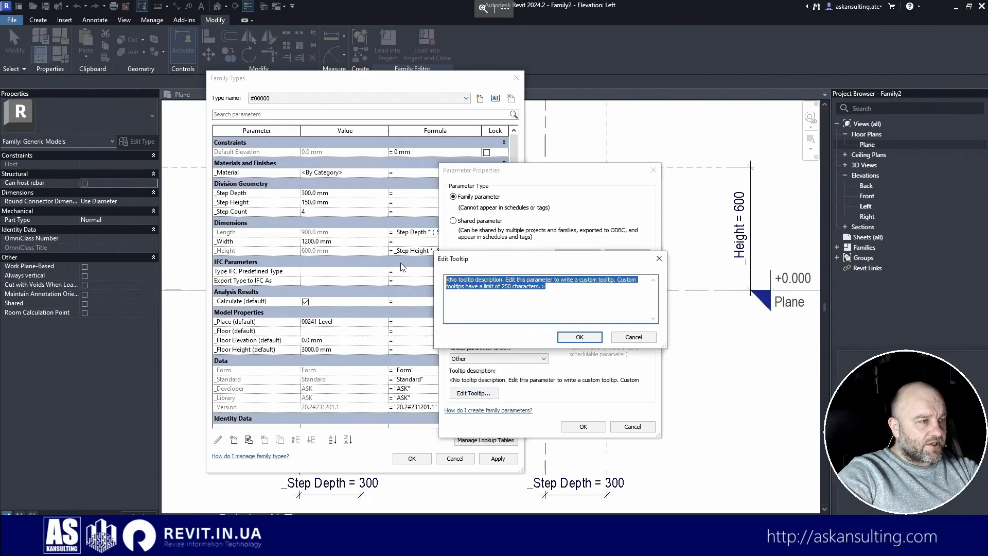
key(super+v)
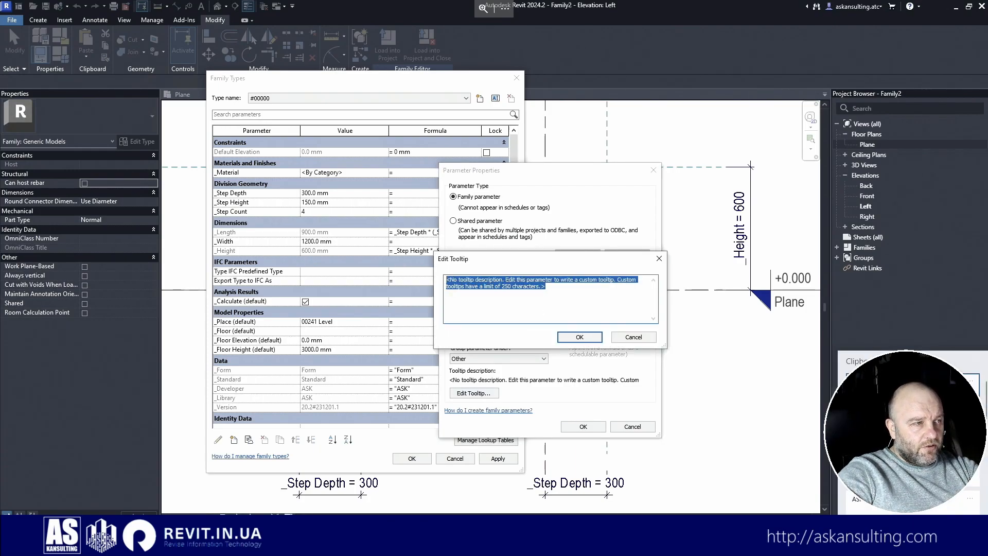
key(Return)
drag(477, 279, 502, 281)
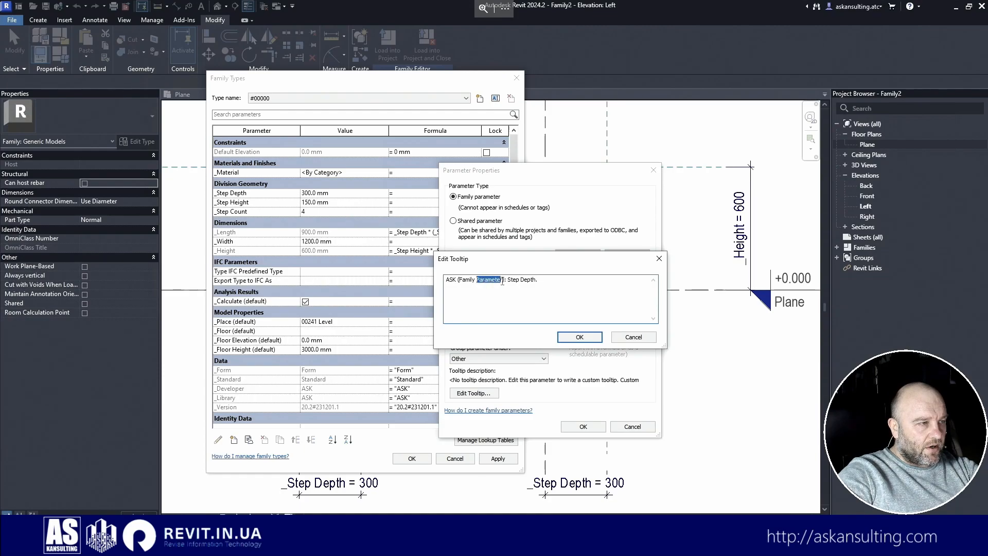
text(C)
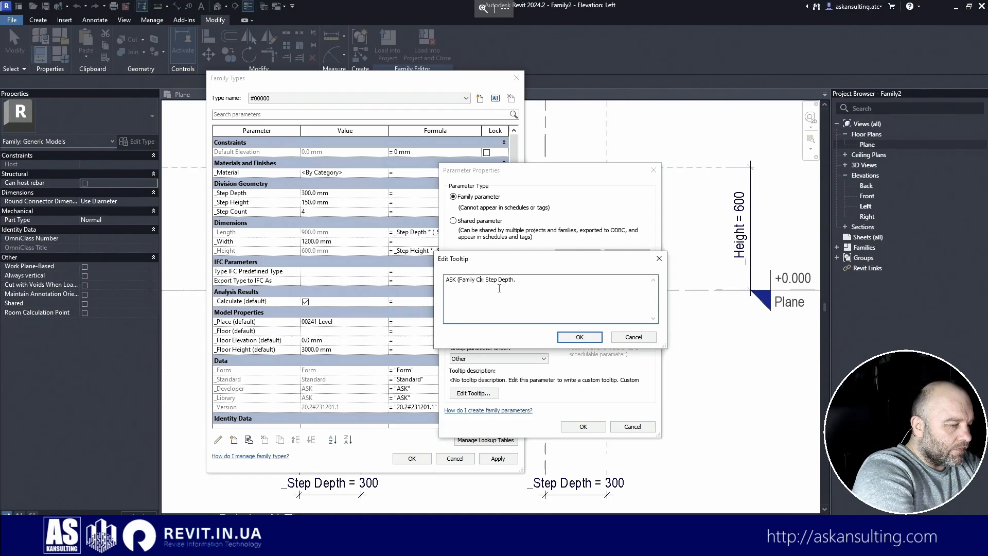
text(alculation)
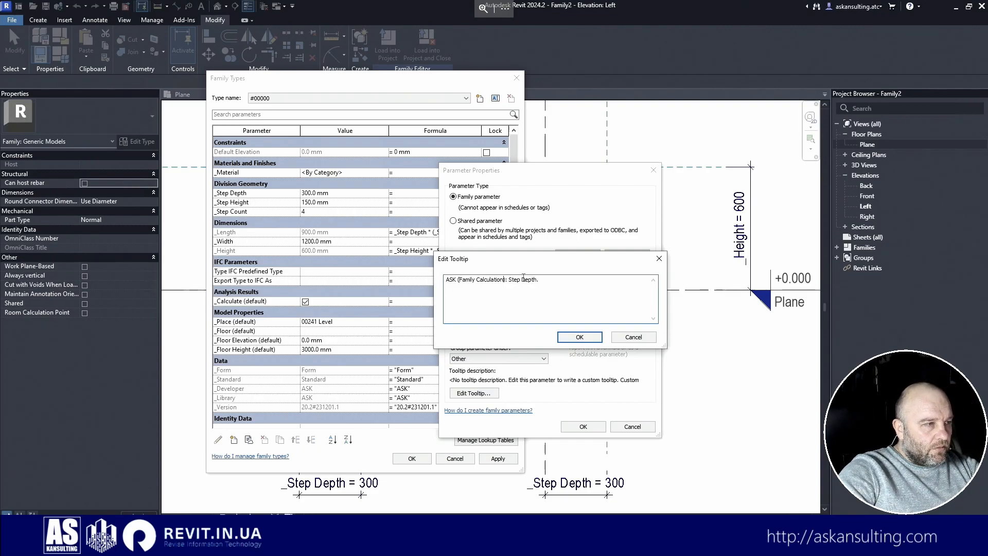
drag(522, 279, 534, 279)
text(Count)
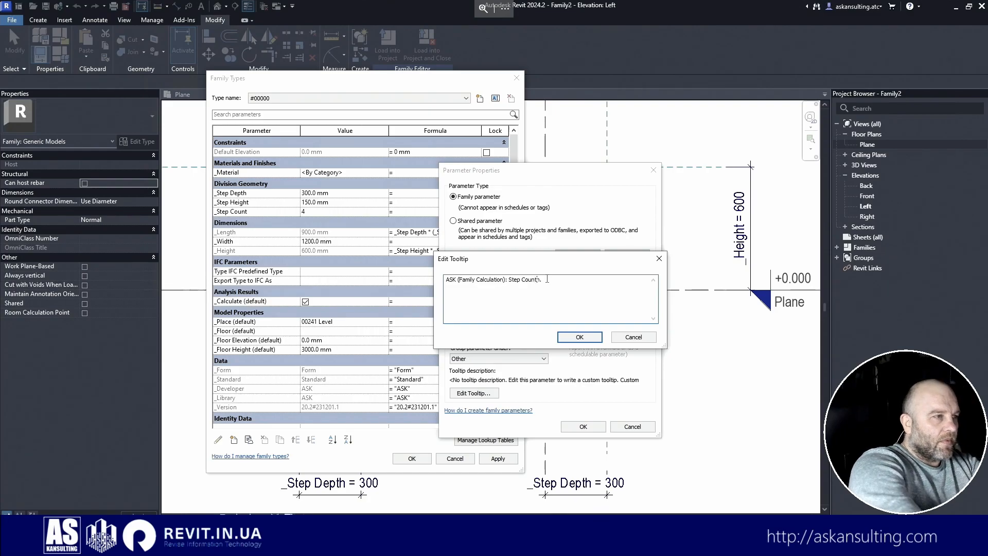
click(580, 336)
click(583, 426)
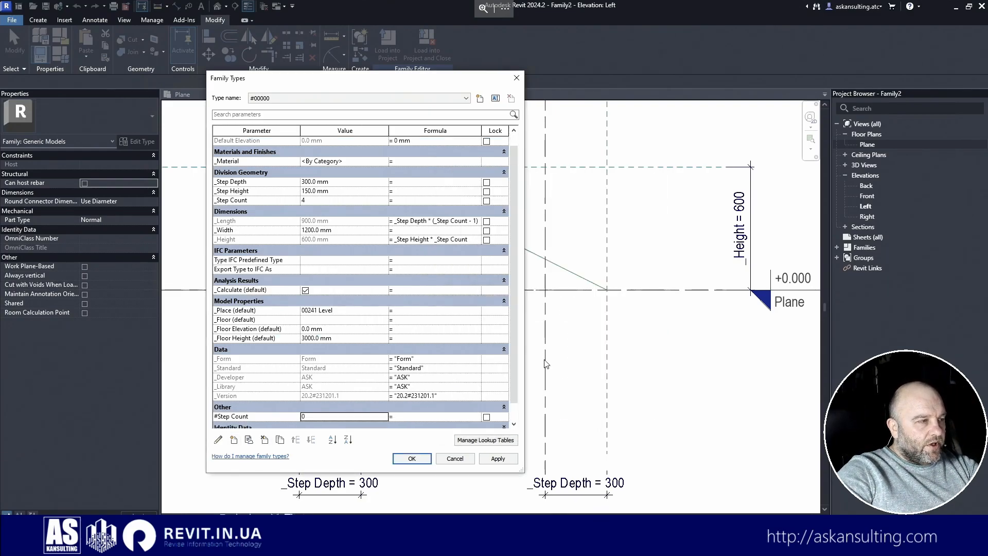
- Enter the formula if(_Step Count < 2, 2, _Step Count) for the #Step Count parameter
click(439, 396)
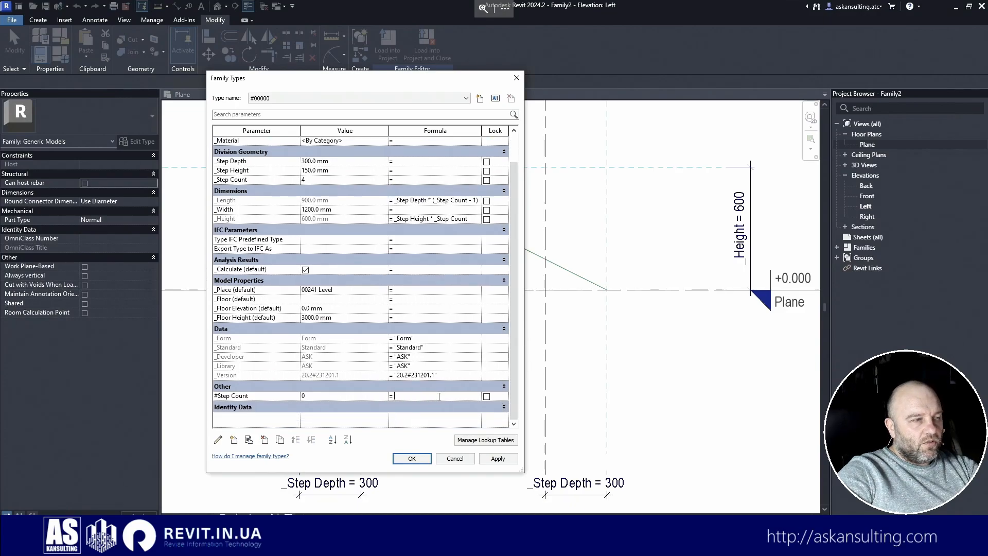
mouse_move(256, 395)
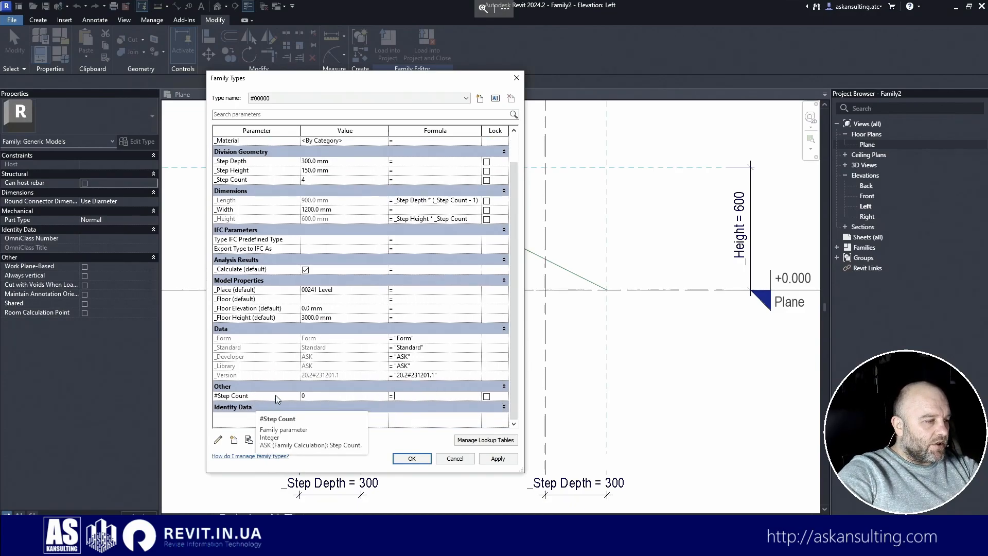
text(If(_step)
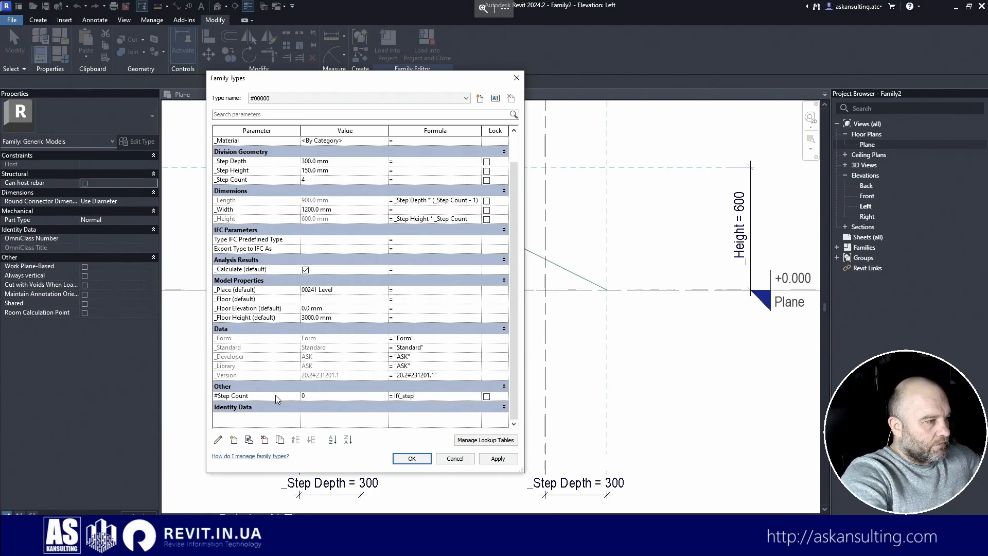
key(BackSpace)
key(BackSpace)
key(BackSpace)
key(BackSpace)
text(Step Co)
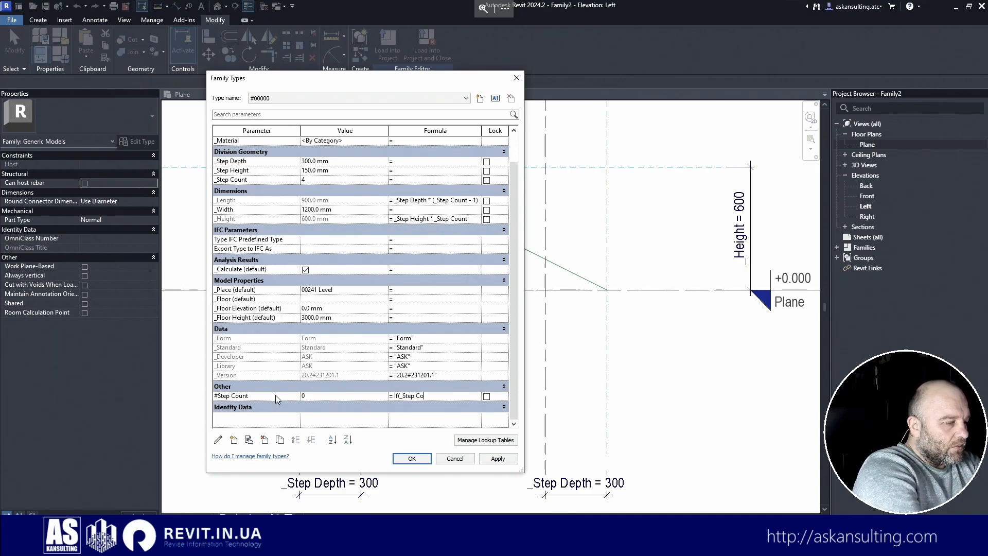
text(unt <)
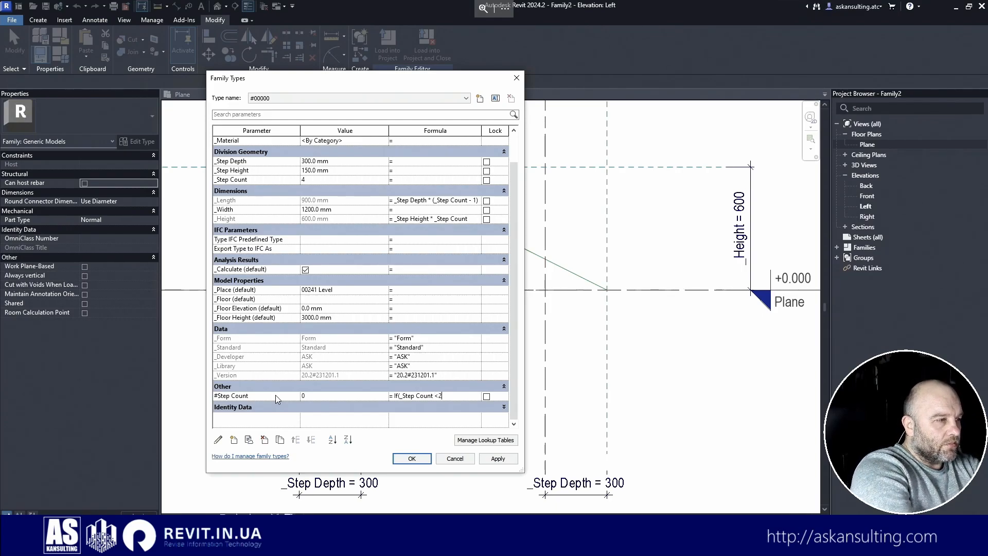
text(2,2)
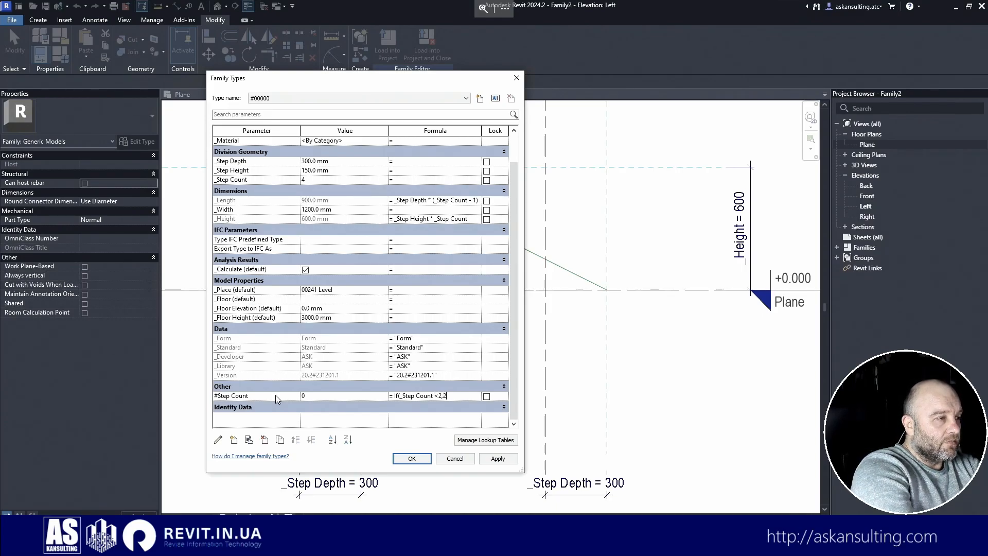
text(,_Step Count))
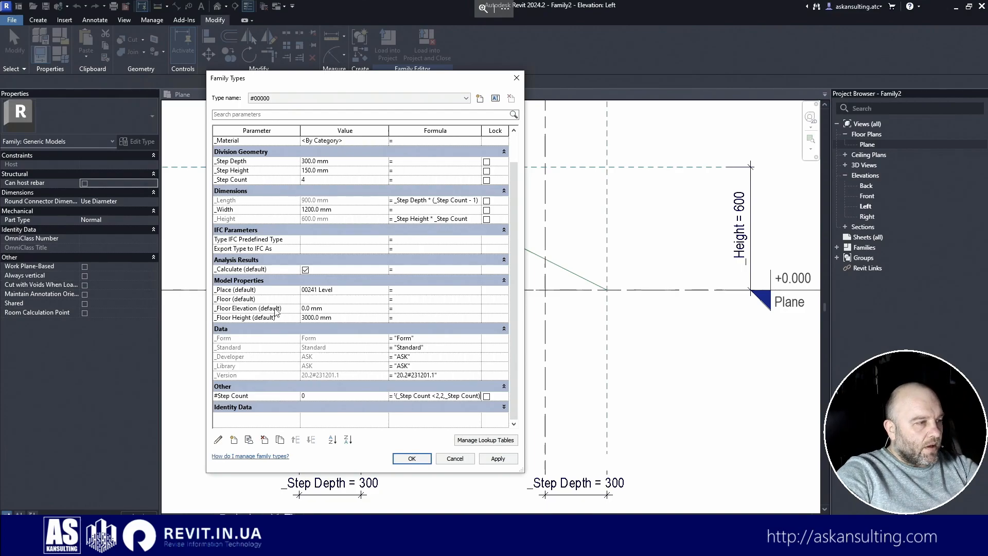
key(Return)
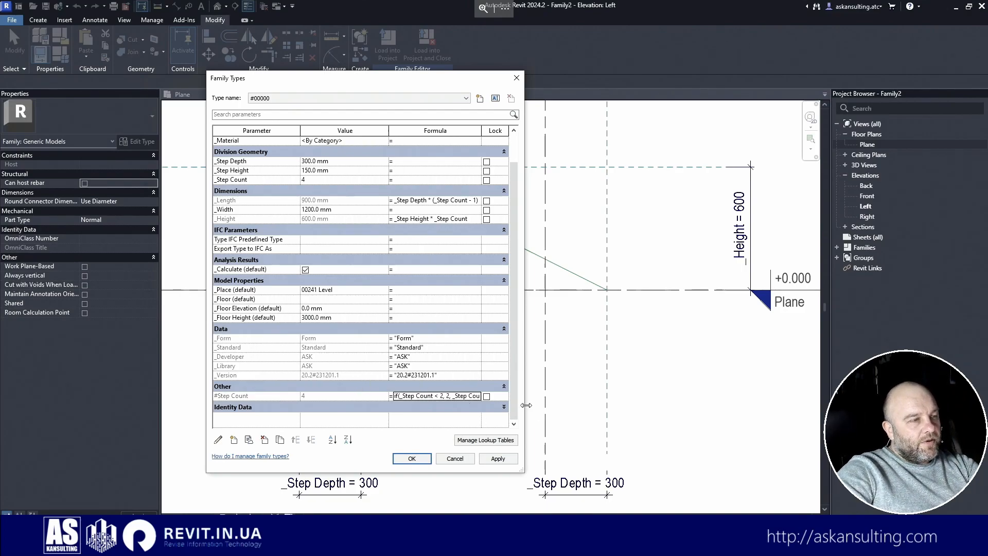
- Replace _Step Count with #Step Count in the _Length and _Height formulas and apply the change
drag(526, 405, 635, 406)
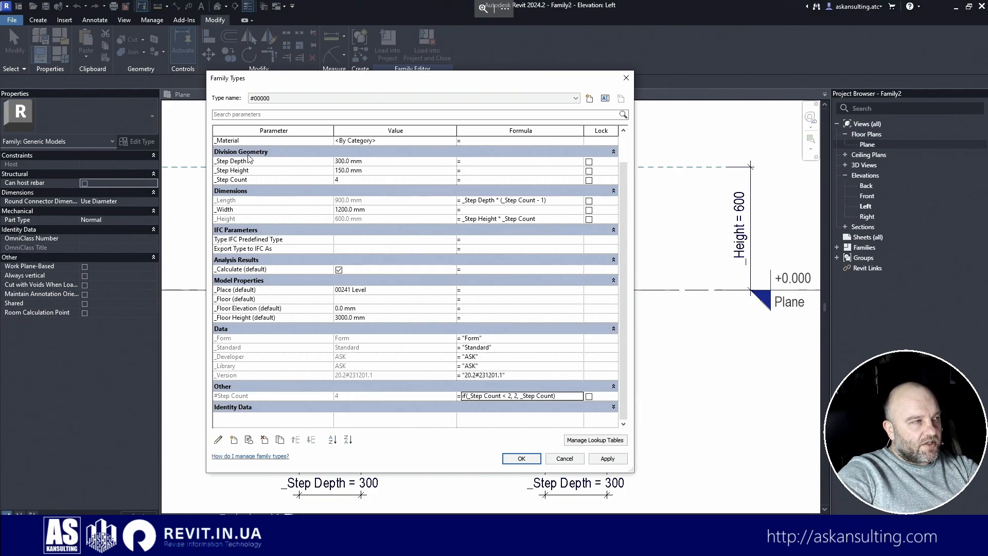
mouse_move(234, 180)
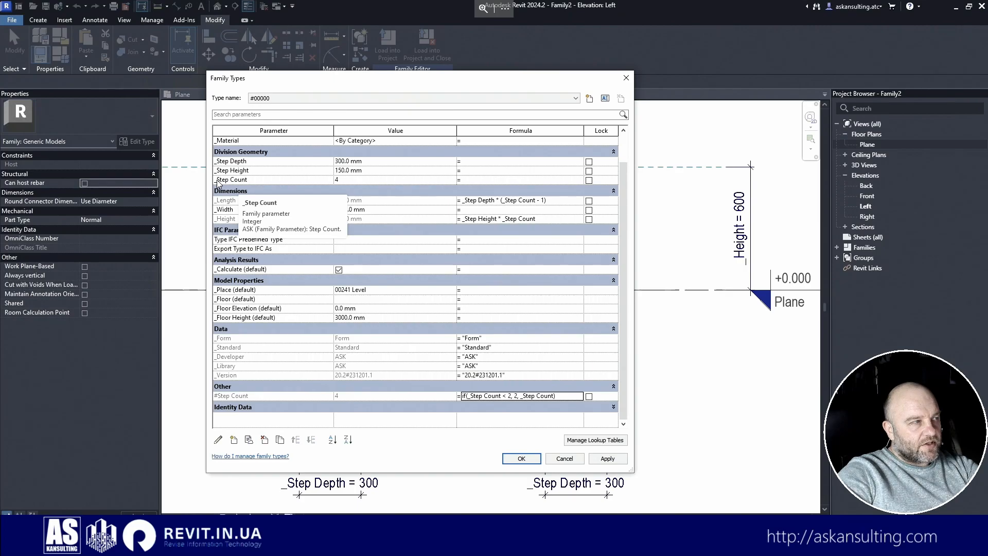
click(504, 200)
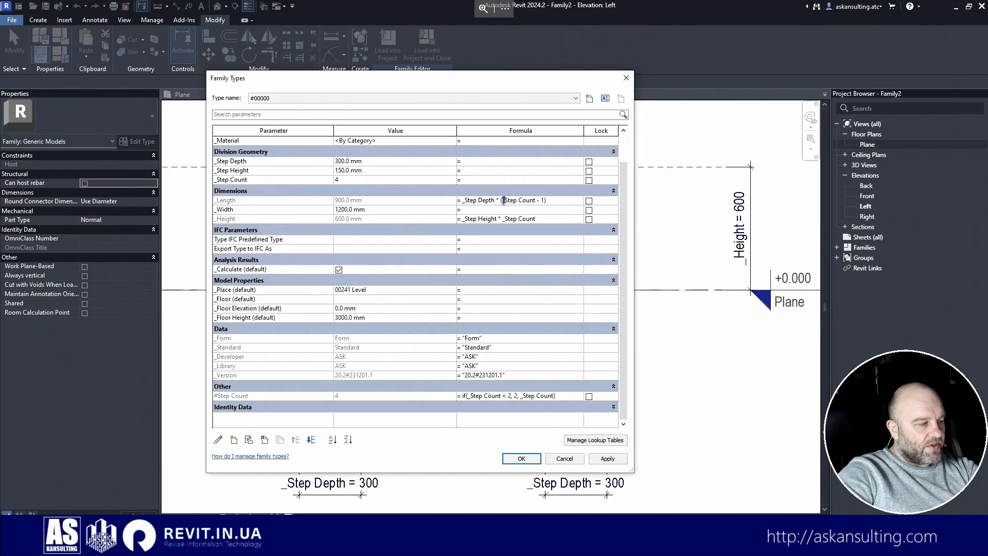
key(Delete)
text(#)
click(504, 219)
key(Delete)
text(#)
click(608, 458)
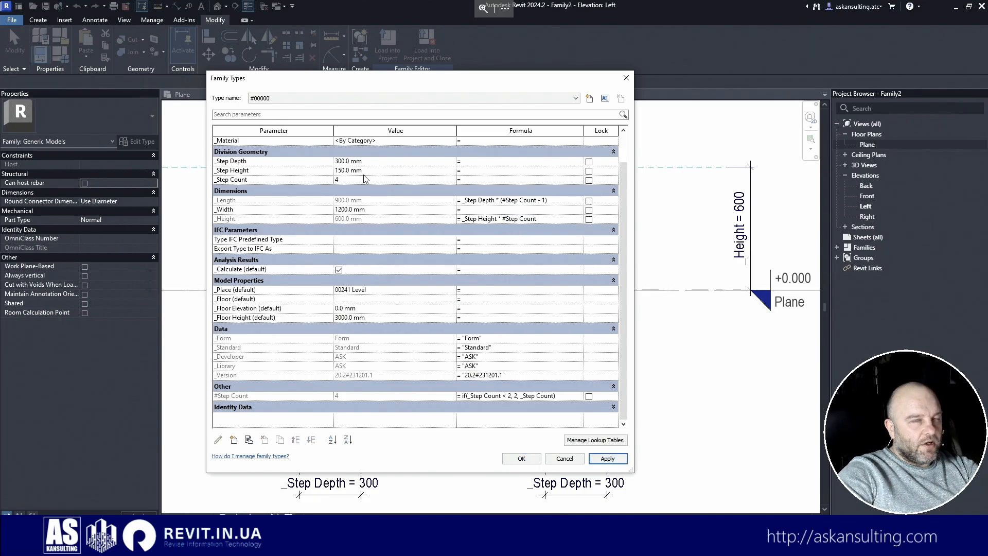
- Test the calculated step count by setting _Step Count to 2 and to 1
click(366, 180)
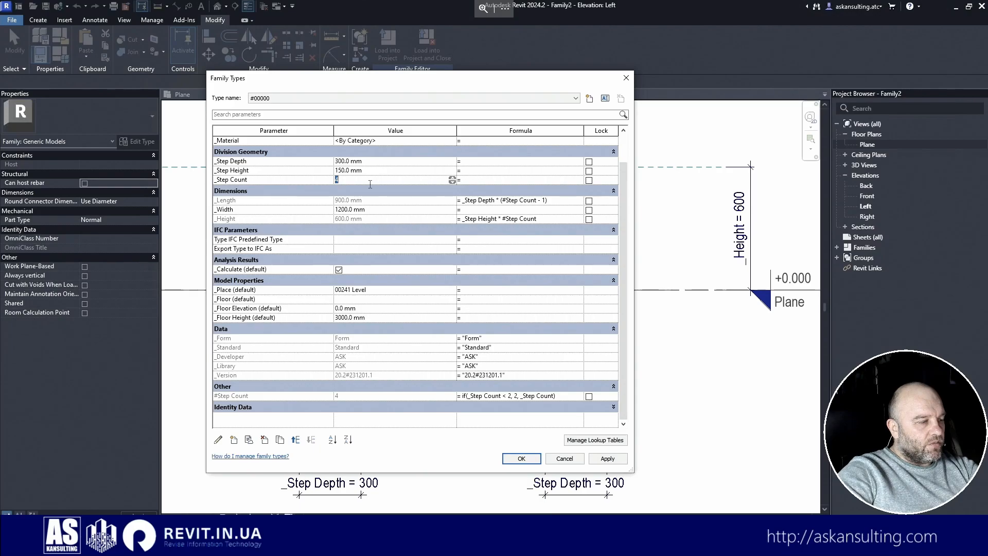
text(2)
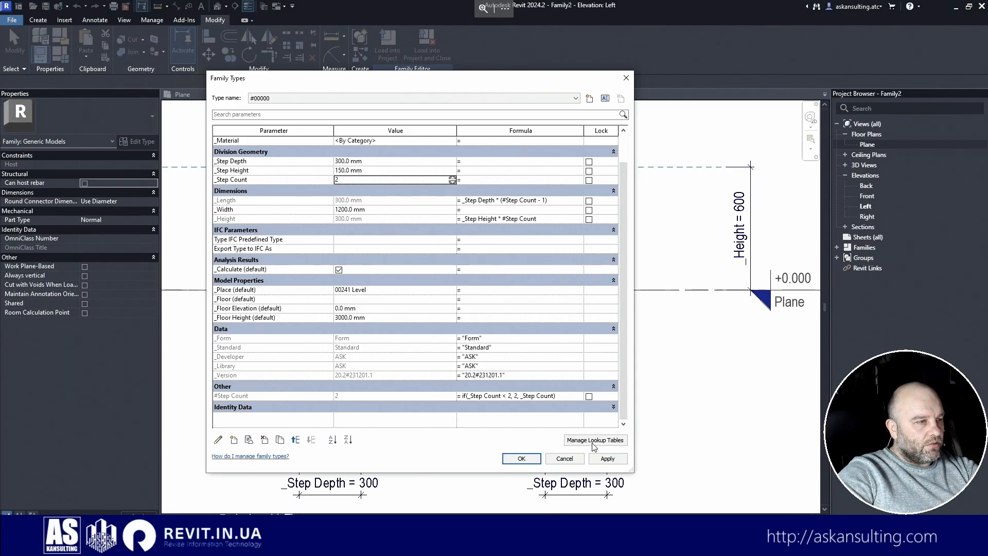
key(BackSpace)
text(1)
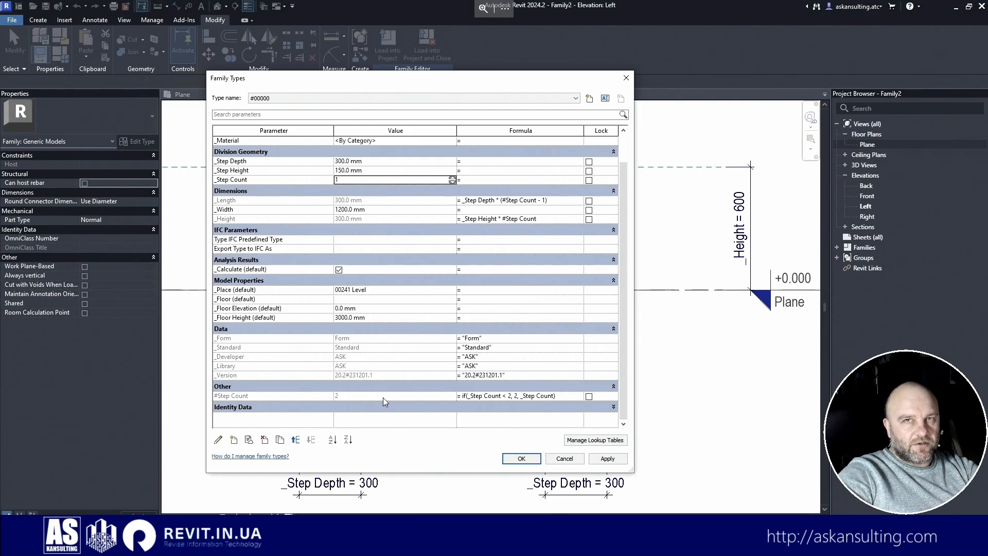
- Set _Step Count to 4 and accept the family type settings
double_click(363, 181)
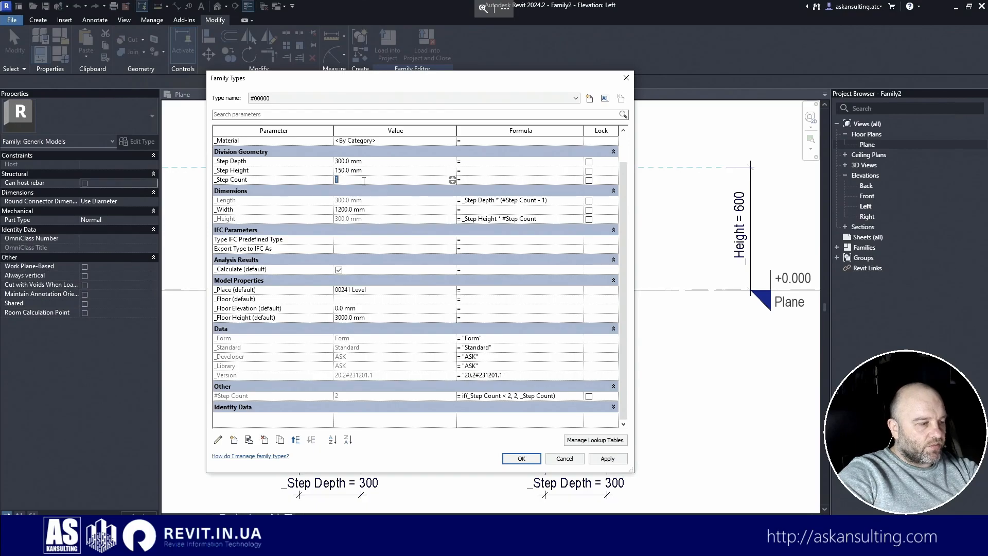
text(4)
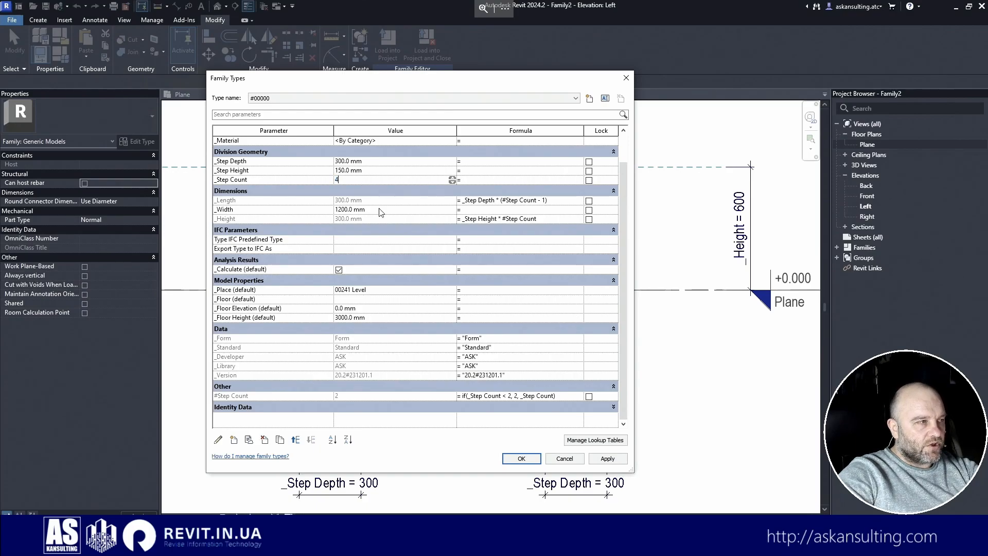
click(520, 458)
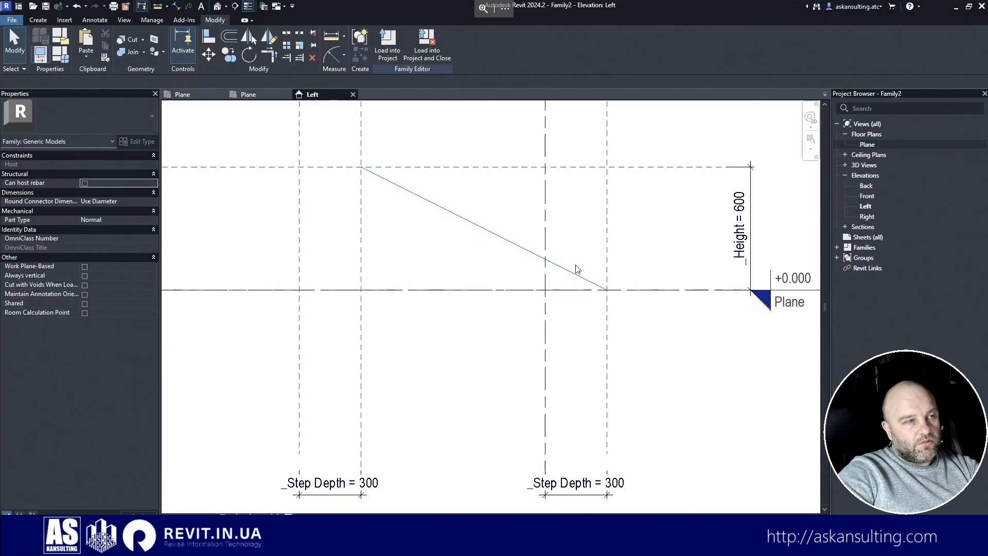
- Draw a second sloped reference line parallel to the first, from the origin plane at level Plane to the height plane's intersection with the outer step-depth plane
click(41, 21)
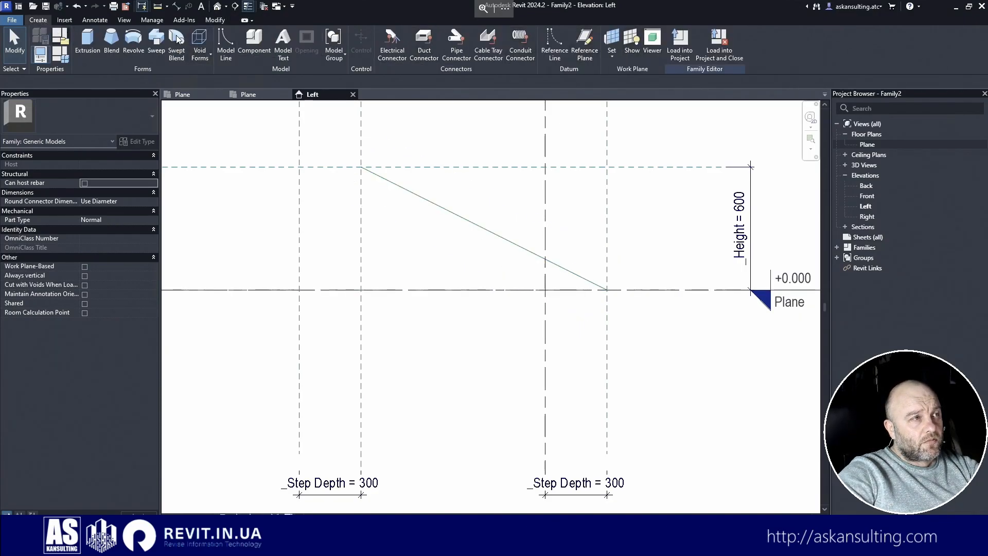
click(555, 46)
click(545, 290)
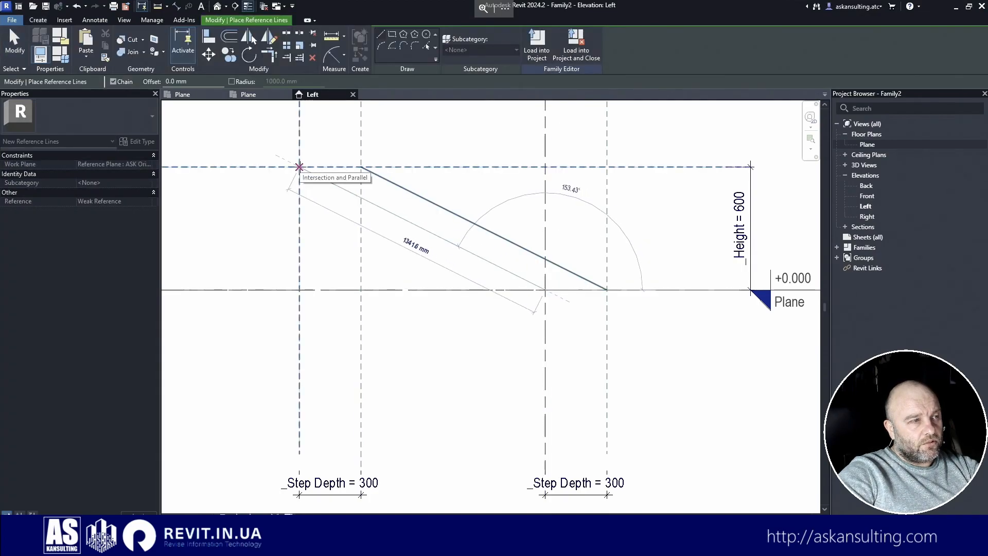
click(299, 166)
key(Escape)
key(Escape)
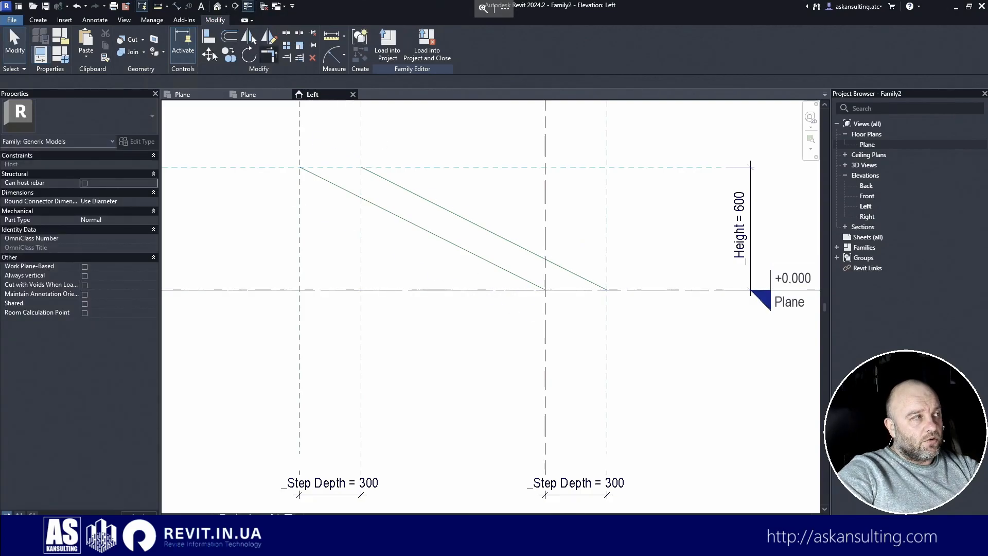
- Sketch a stepped profile of model lines zigzagging up between the two sloped reference lines
click(36, 22)
click(225, 53)
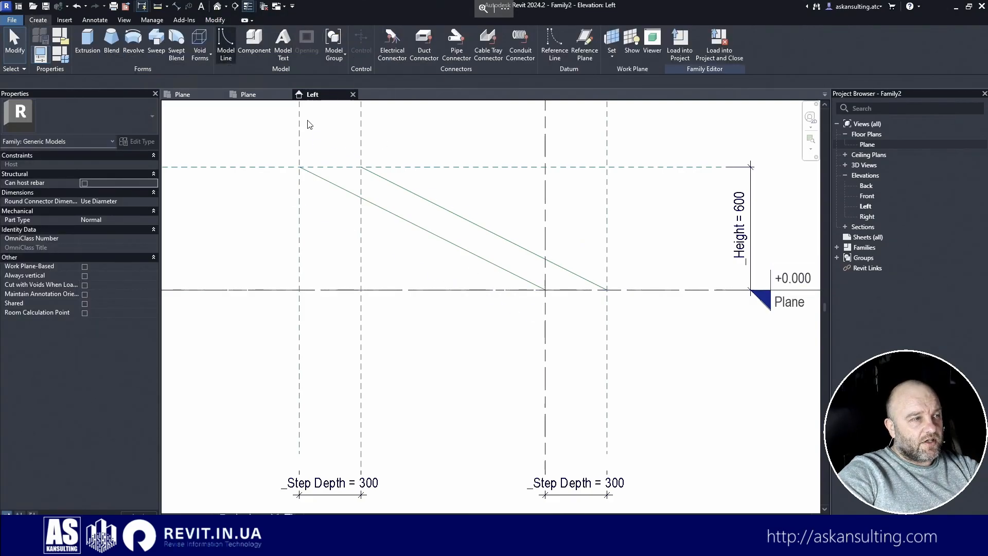
click(607, 290)
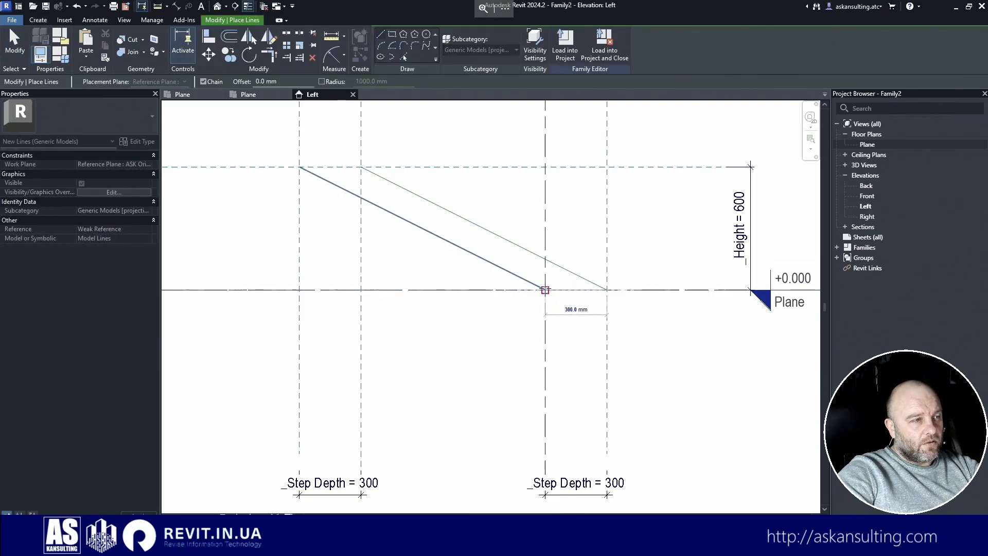
click(545, 259)
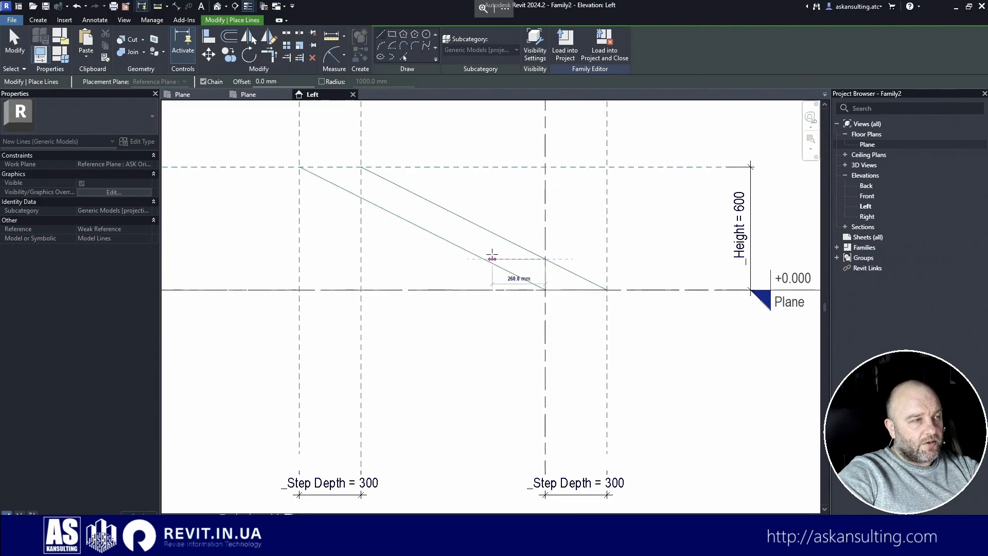
click(484, 259)
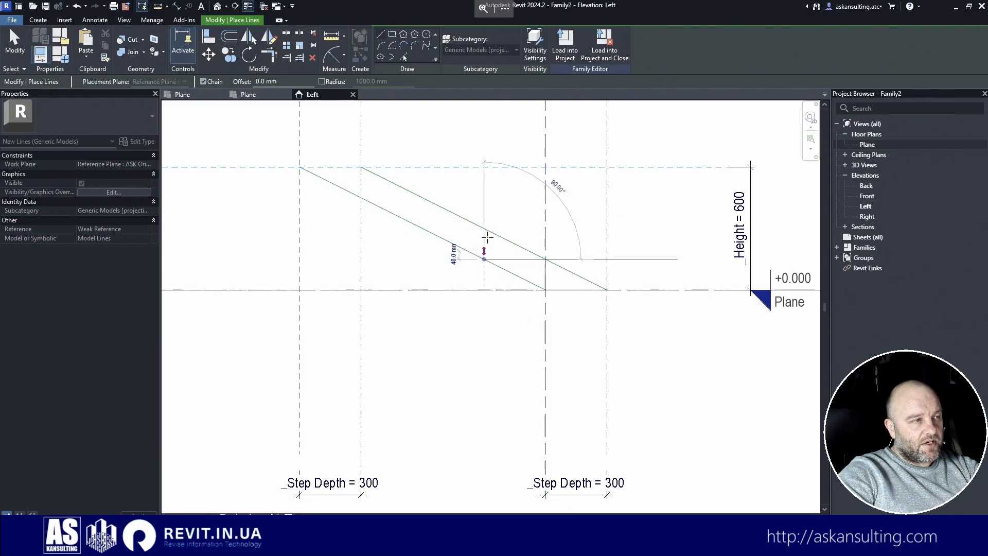
click(484, 228)
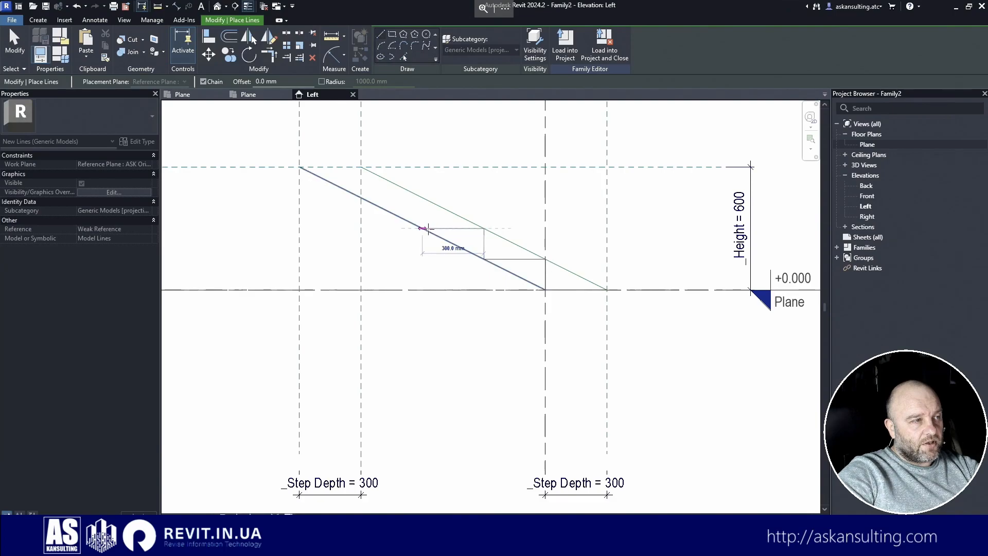
click(422, 228)
click(422, 198)
key(Escape)
key(Escape)
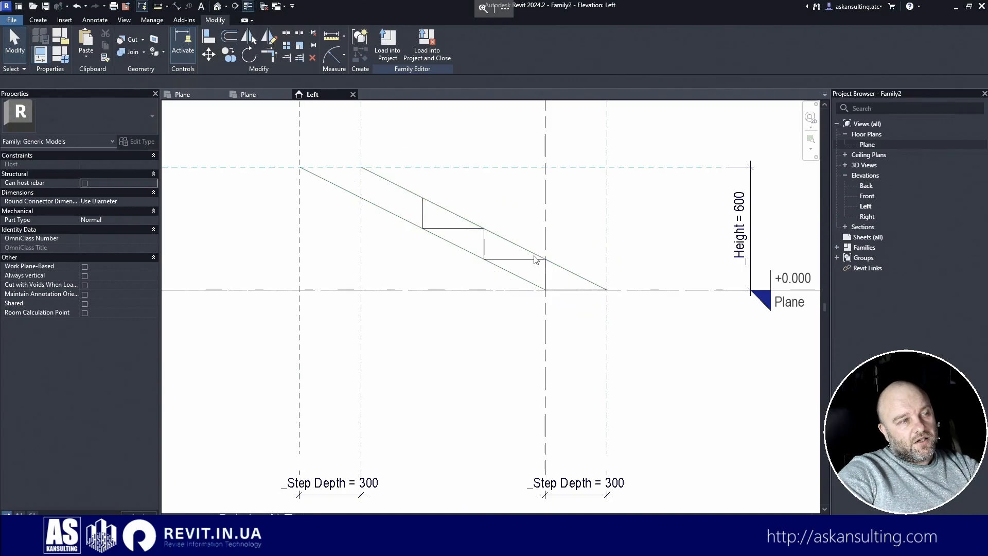
- Undo all the stepped model lines, keeping the two sloped reference lines
key(ctrl+z)
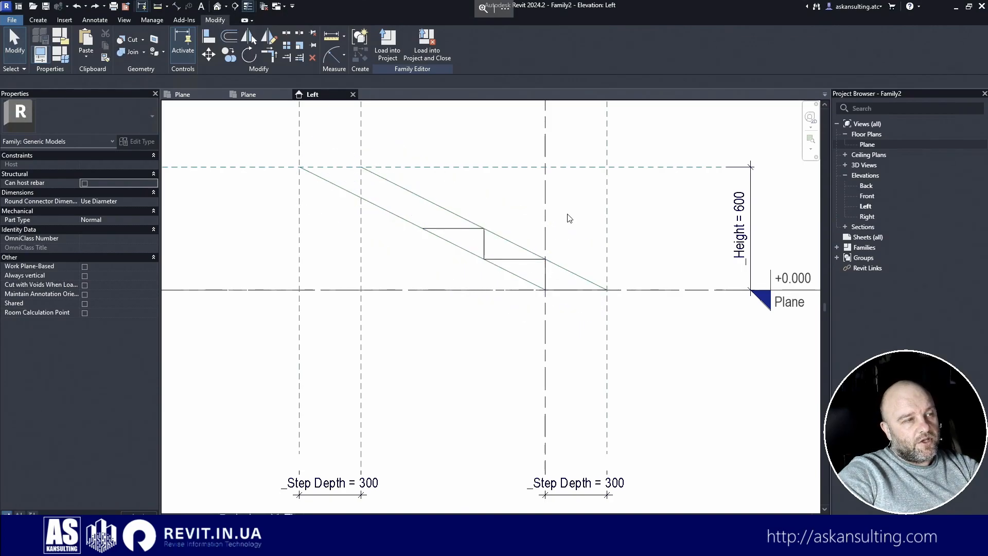
key(ctrl+z)
key(ctrl+z)
key(ctrl+z)
key(ctrl+z)
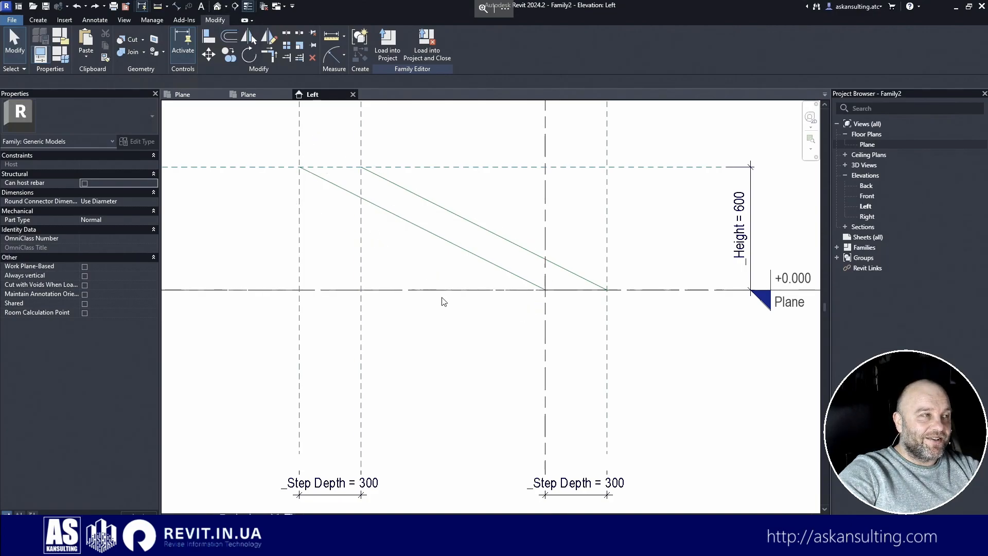
- Copy the lower sloped reference line along the height plane, away from the upper line, leaving a perpendicular gap of about 80 mm
click(403, 222)
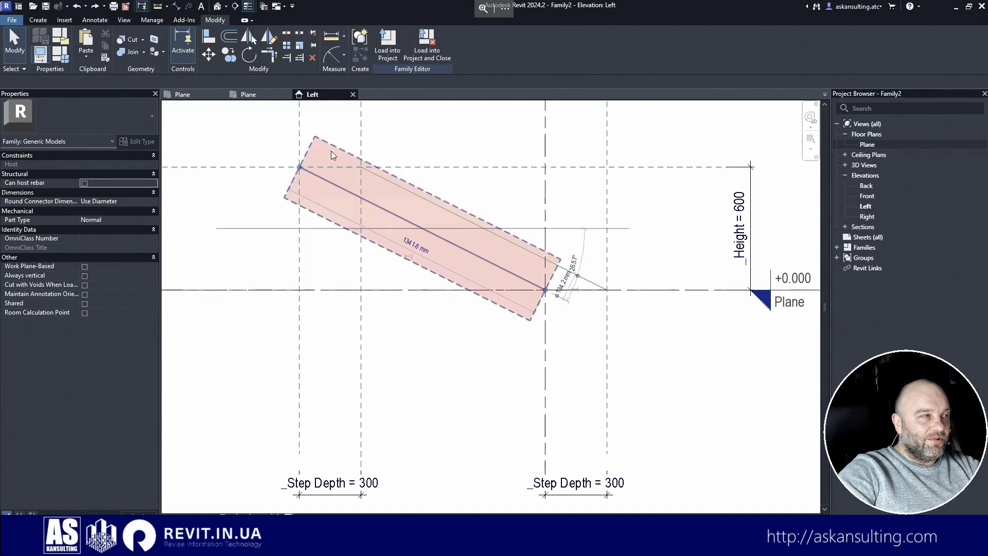
click(231, 61)
click(301, 165)
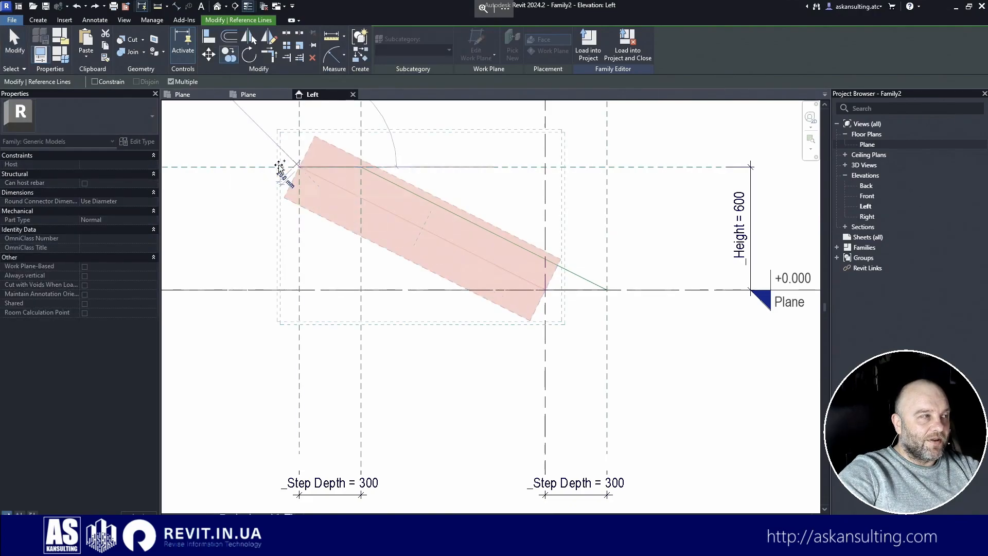
click(265, 170)
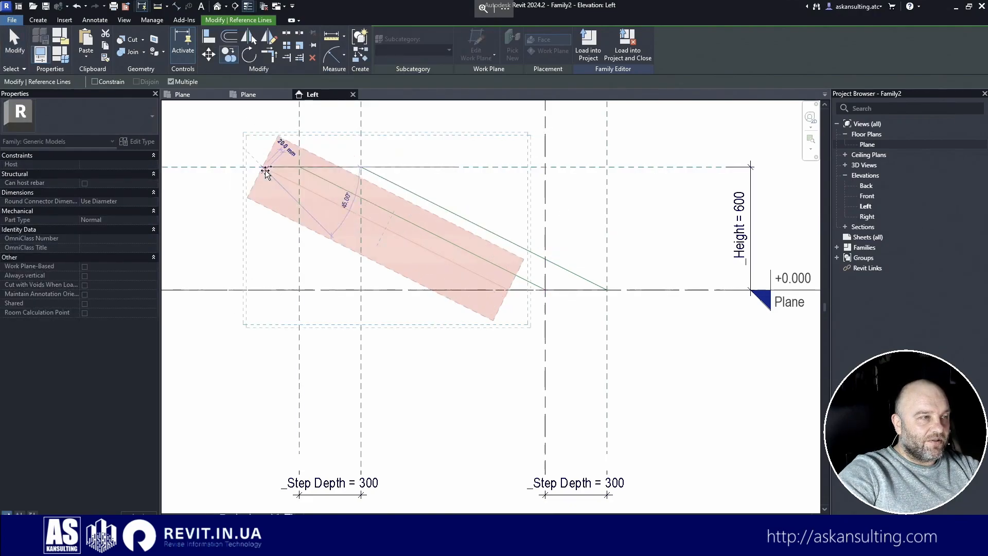
key(Escape)
key(Escape)
- Change the copied reference line's work plane by picking the plane of the sloped reference line beside it
click(401, 237)
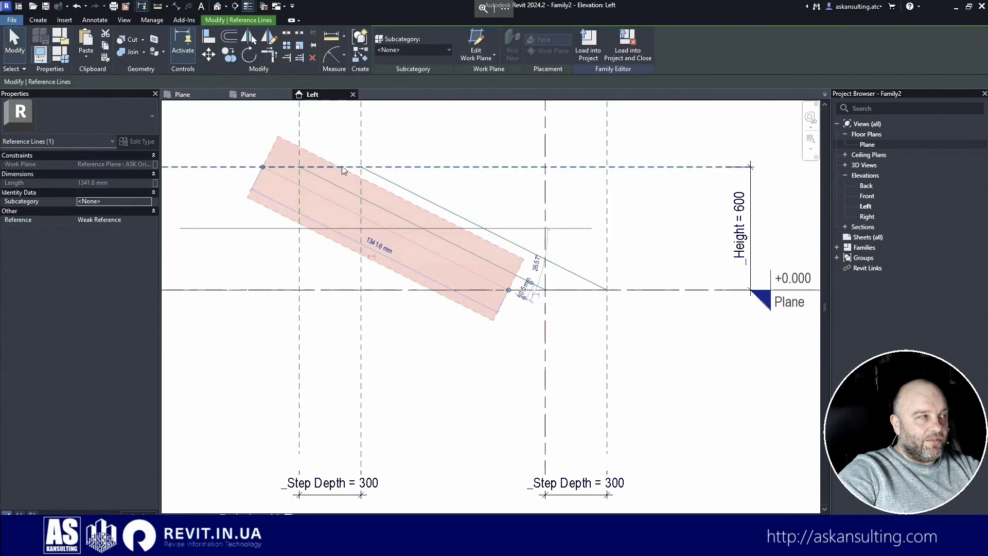
click(477, 55)
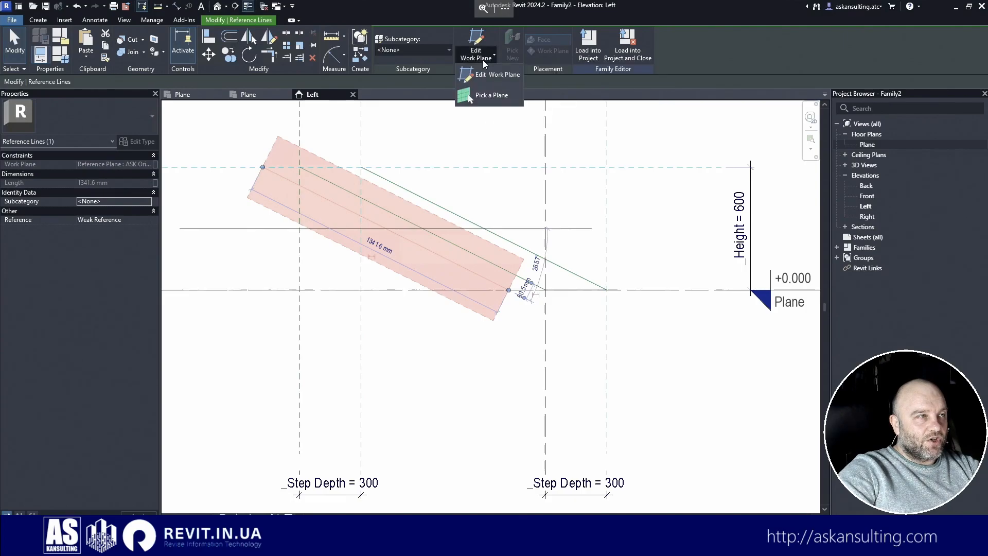
click(488, 96)
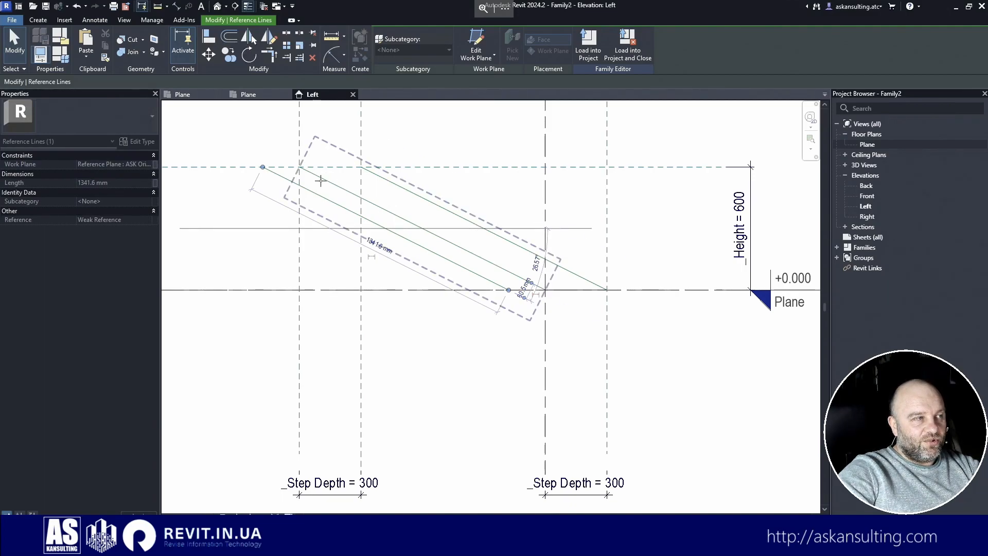
click(502, 285)
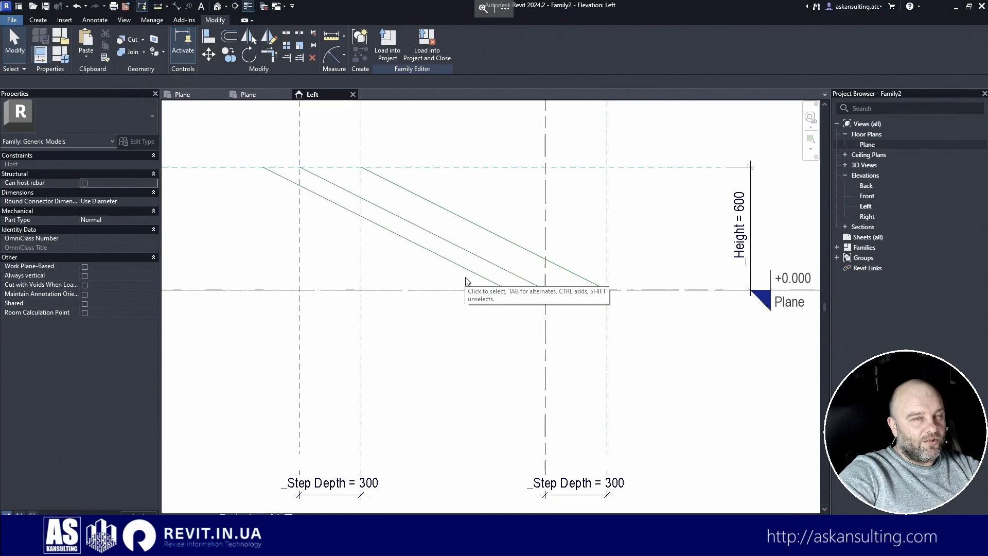
- Shorten the copied reference line at its upper end to the outer step-depth plane, to about 1140 mm long
click(340, 211)
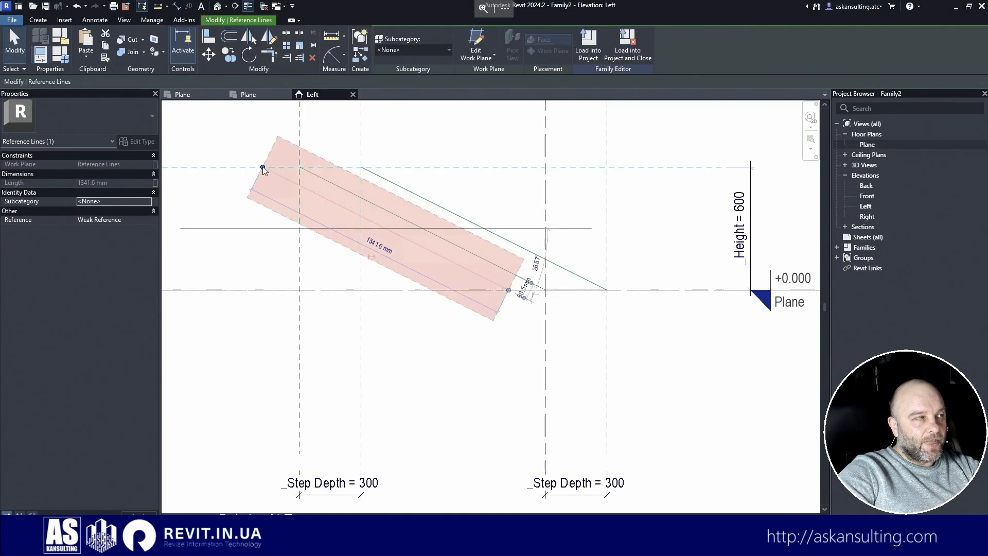
drag(265, 169, 299, 187)
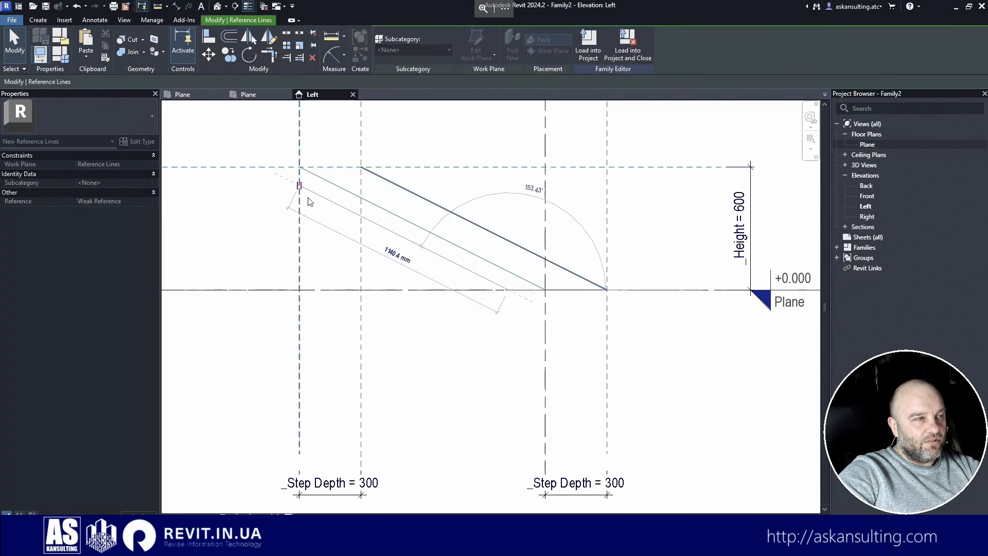
click(559, 326)
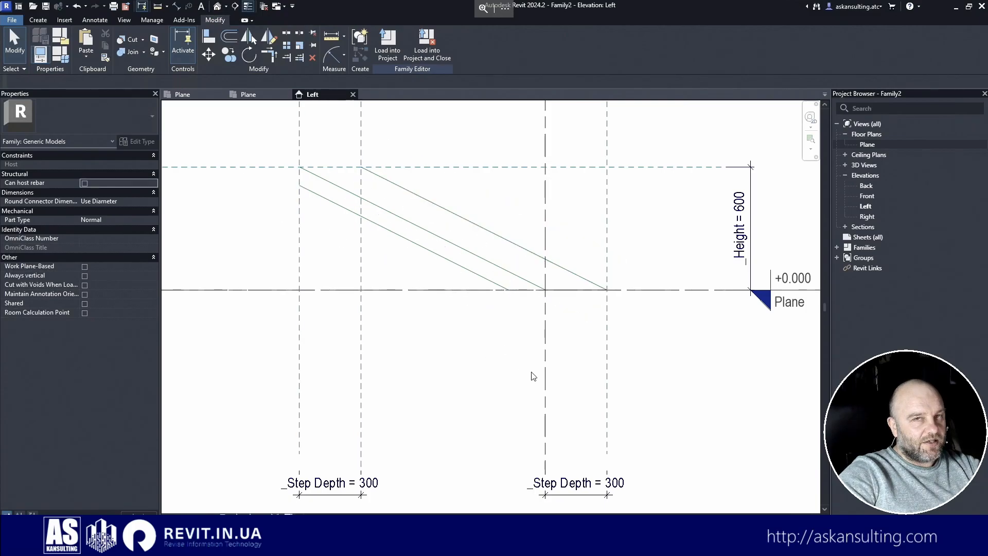
- Place an aligned dimension between the two lower sloped reference lines, positioned clear of the geometry below the base level
click(177, 5)
click(492, 264)
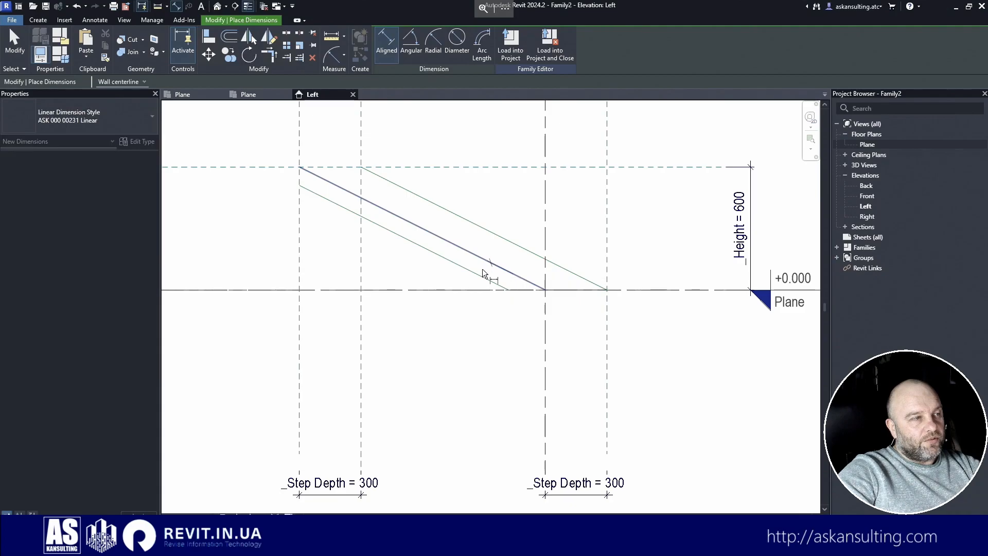
click(478, 275)
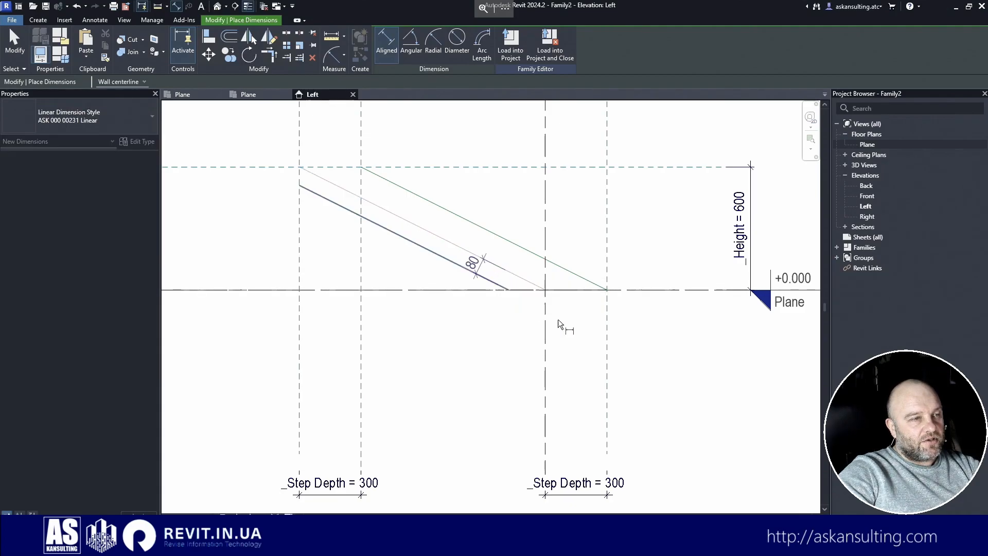
click(673, 401)
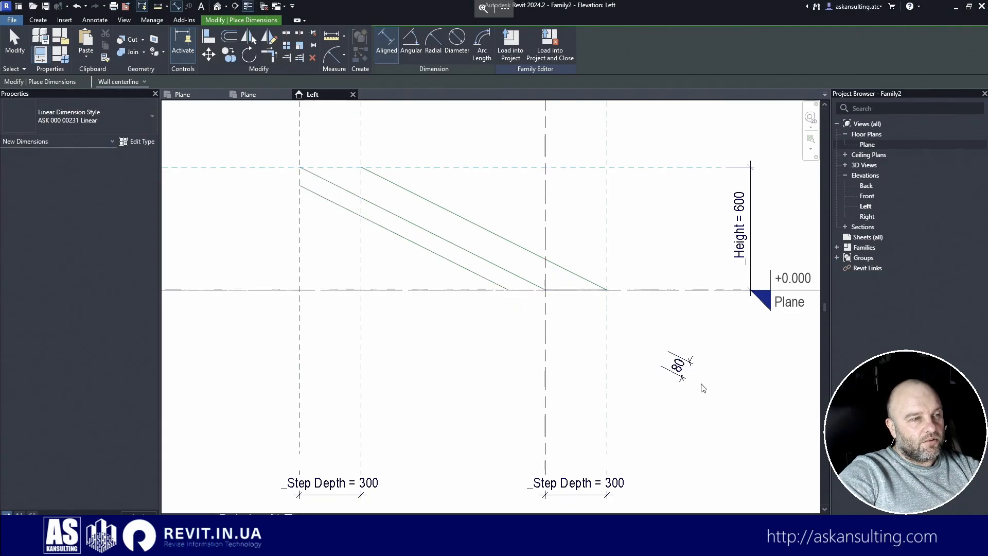
key(Escape)
key(Escape)
- Label the sloped-line gap dimension with the shared type parameter _Thickness from group ASK 000 00230 Dimensions, grouped under Dimensions
click(483, 44)
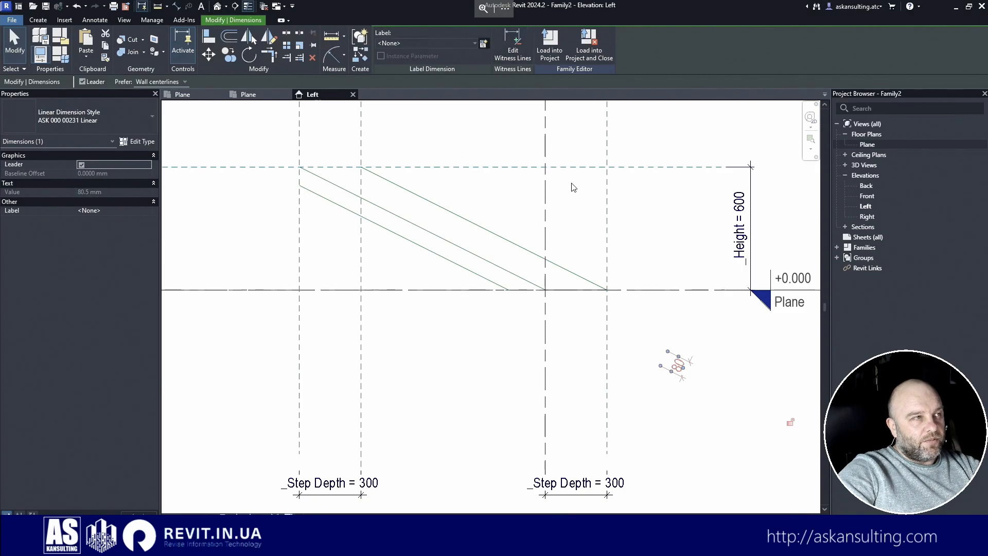
click(479, 220)
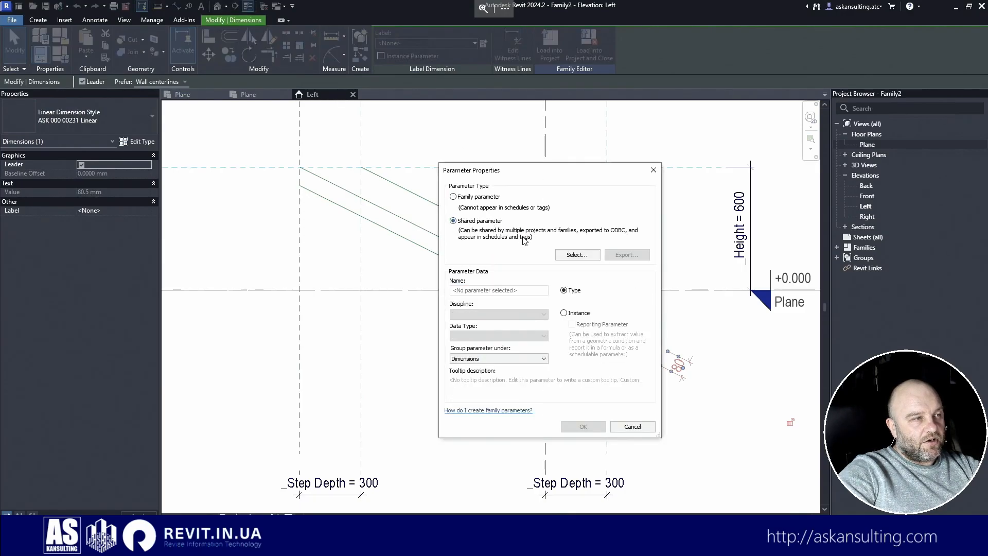
click(577, 255)
click(528, 249)
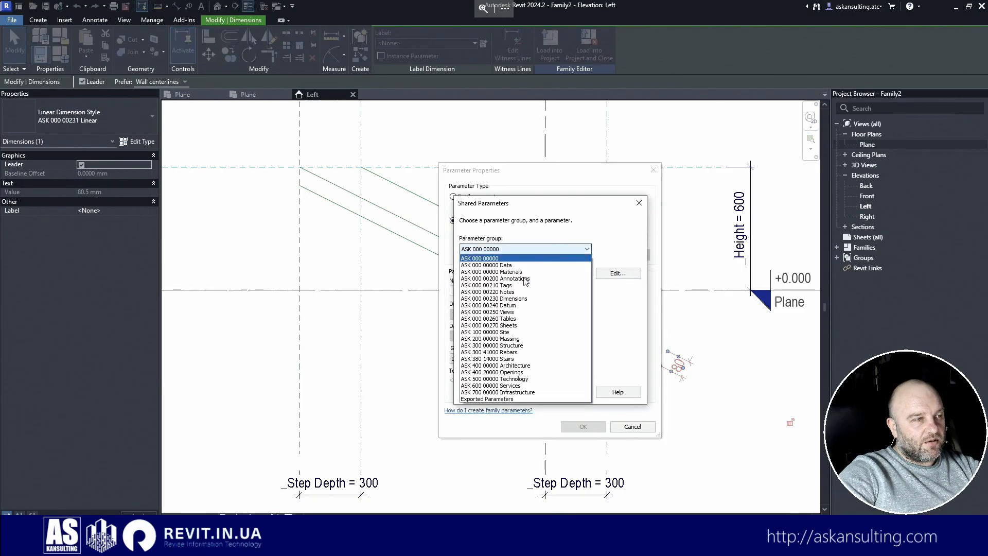
click(496, 299)
drag(585, 278, 585, 362)
click(476, 352)
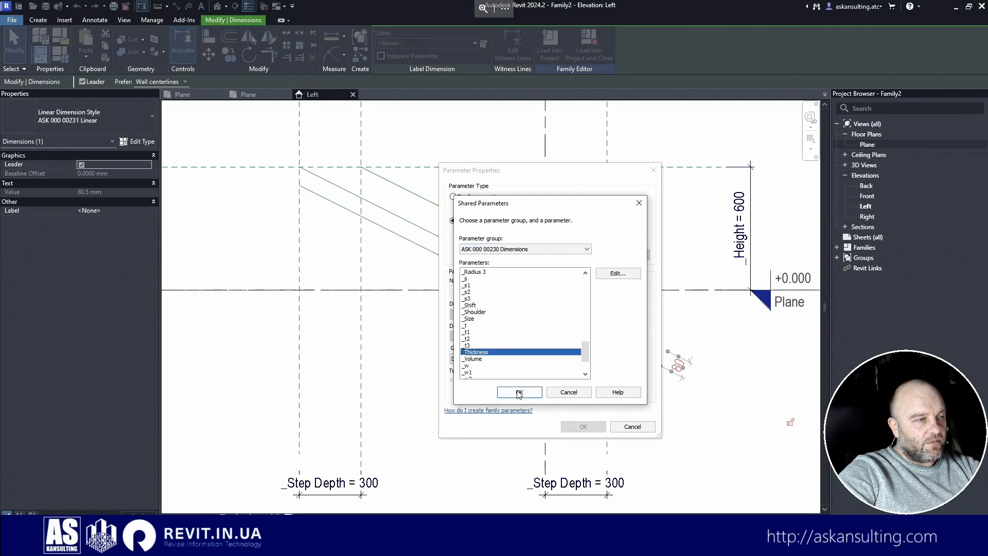
click(519, 392)
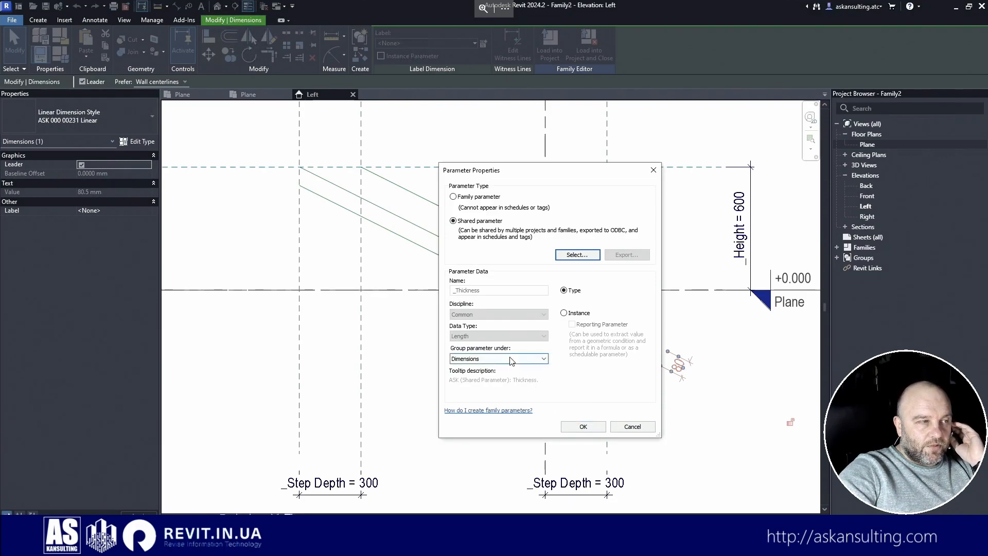
click(587, 427)
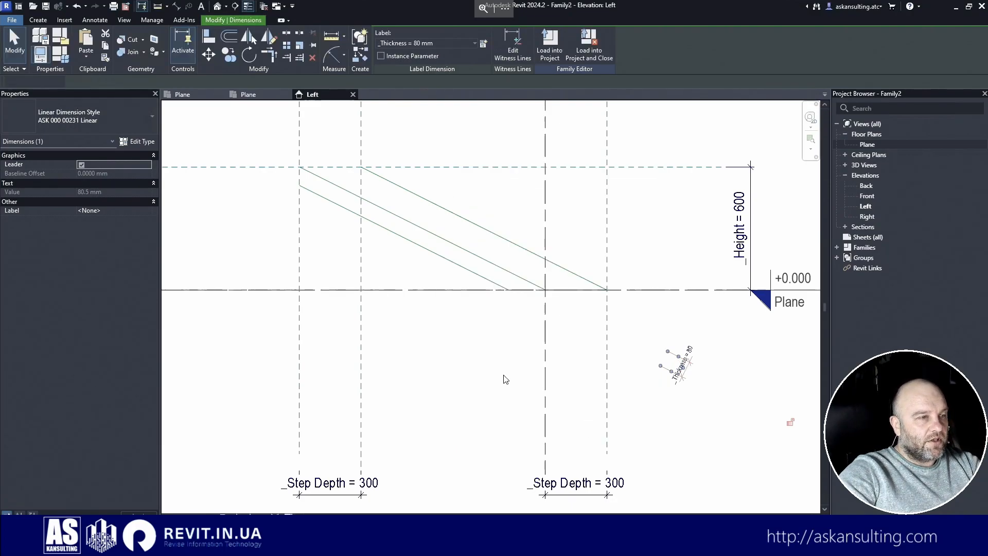
click(426, 333)
- Test the family's type parameters by applying _Step Depth 200 mm and _Thickness 100 mm
click(61, 54)
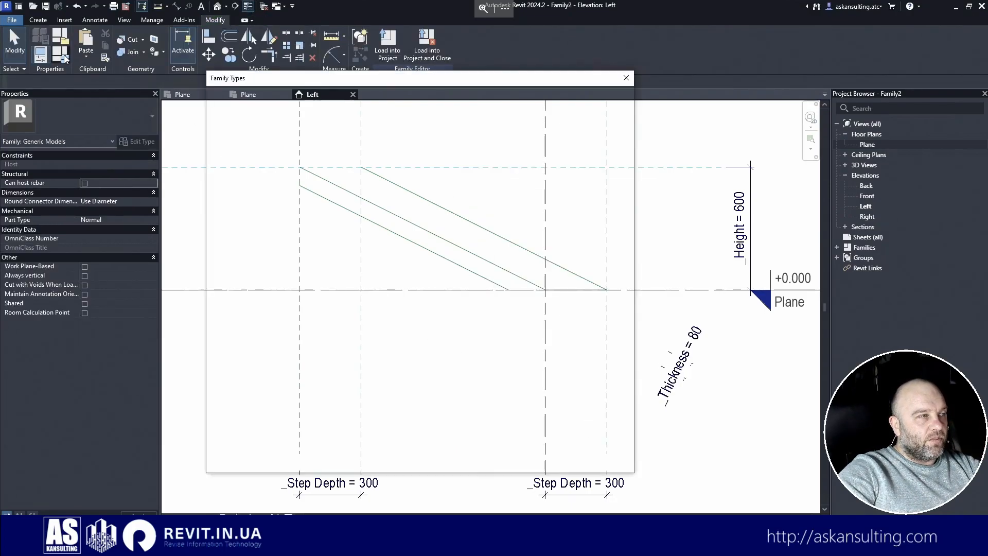
key(Escape)
middle_drag(495, 348, 631, 356)
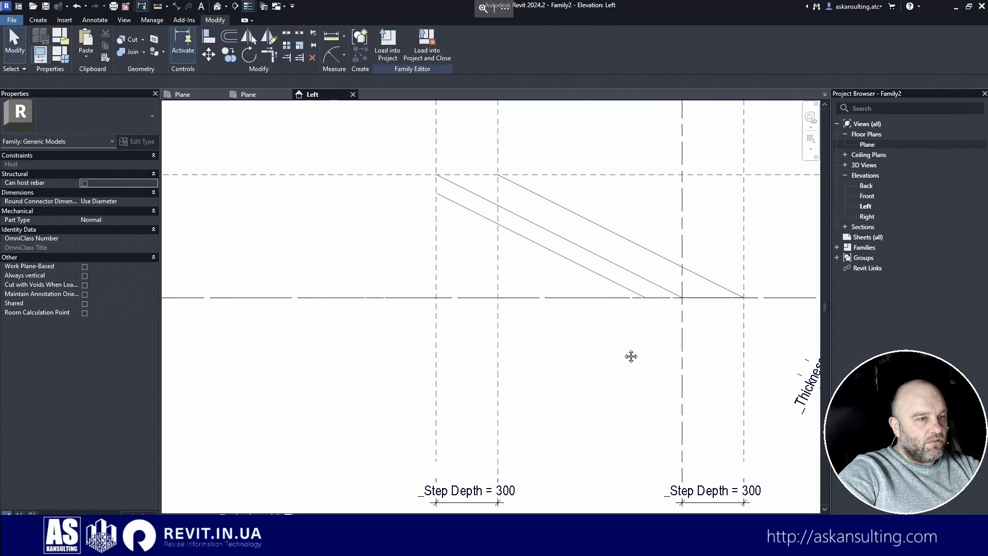
click(61, 54)
drag(427, 74, 299, 75)
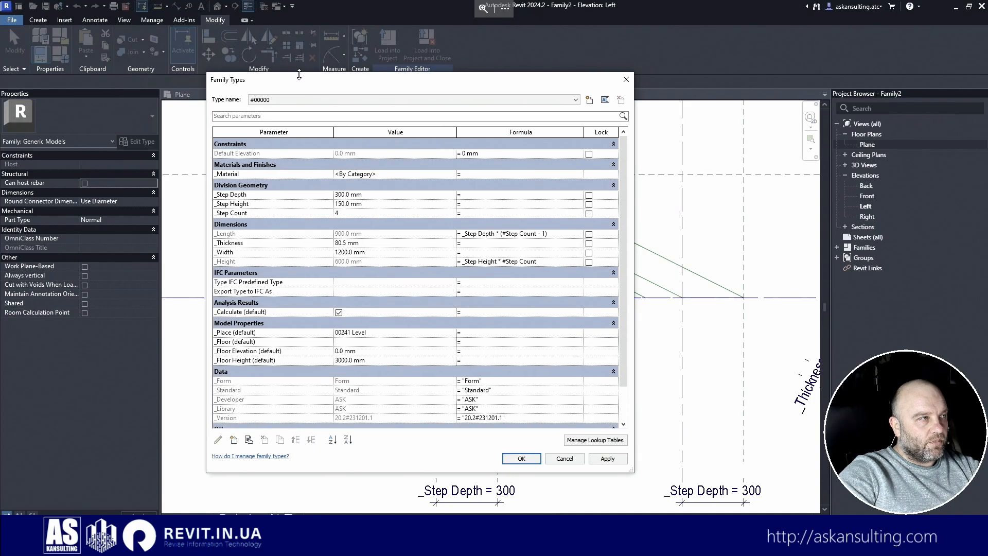
drag(368, 87, 223, 85)
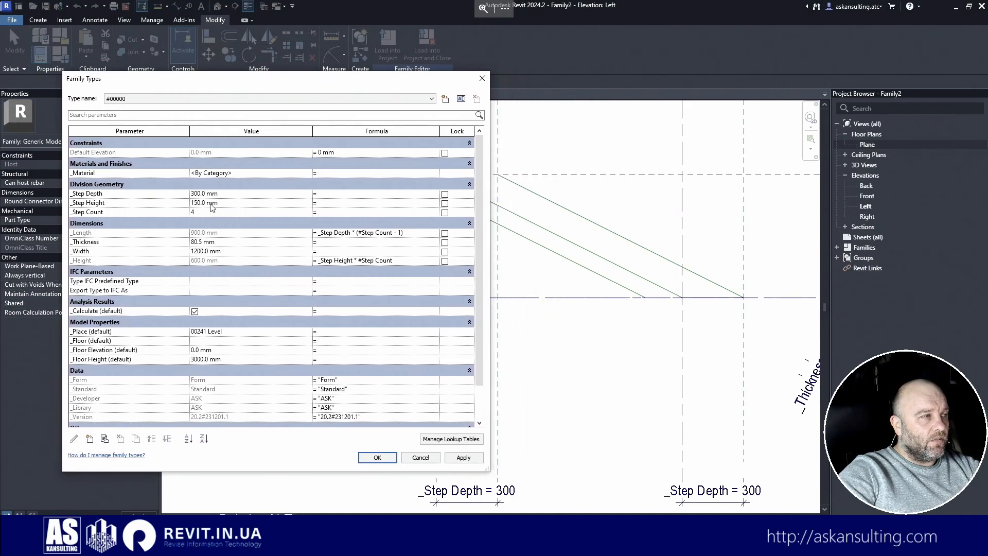
click(195, 194)
text(2)
click(464, 457)
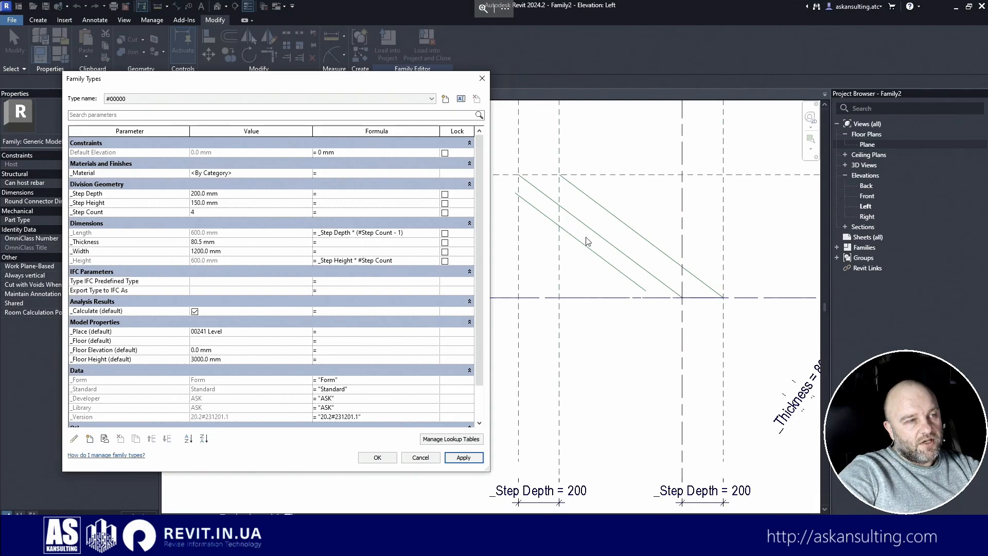
double_click(201, 243)
text(100)
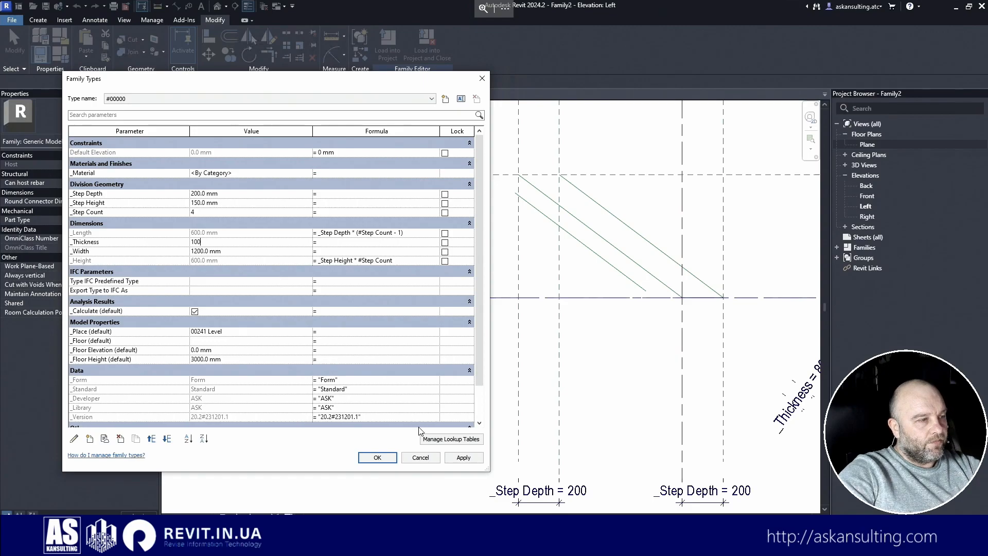
click(466, 460)
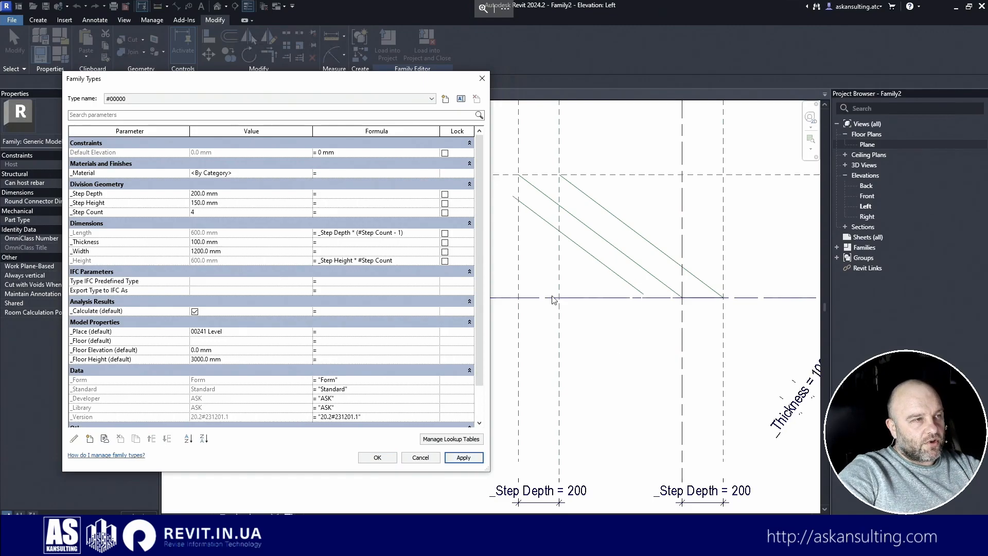
- Set _Step Depth to 300 mm and _Thickness to 50 mm in the family's type parameters
click(196, 193)
text(3)
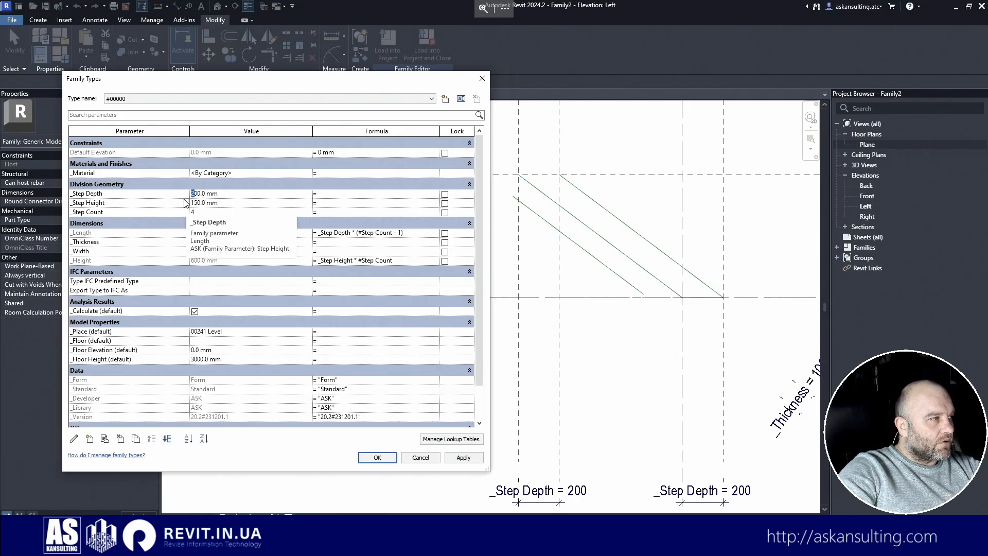
click(463, 458)
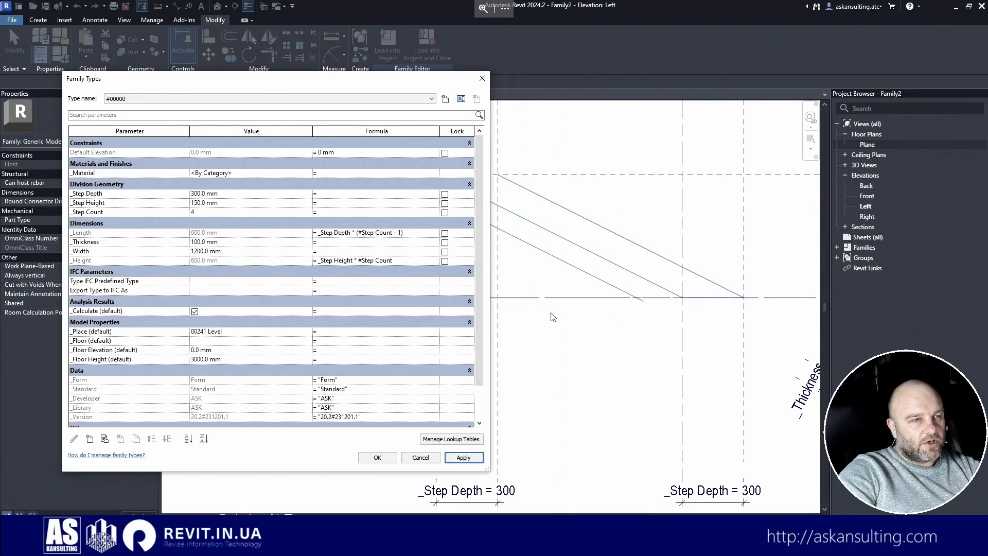
click(238, 242)
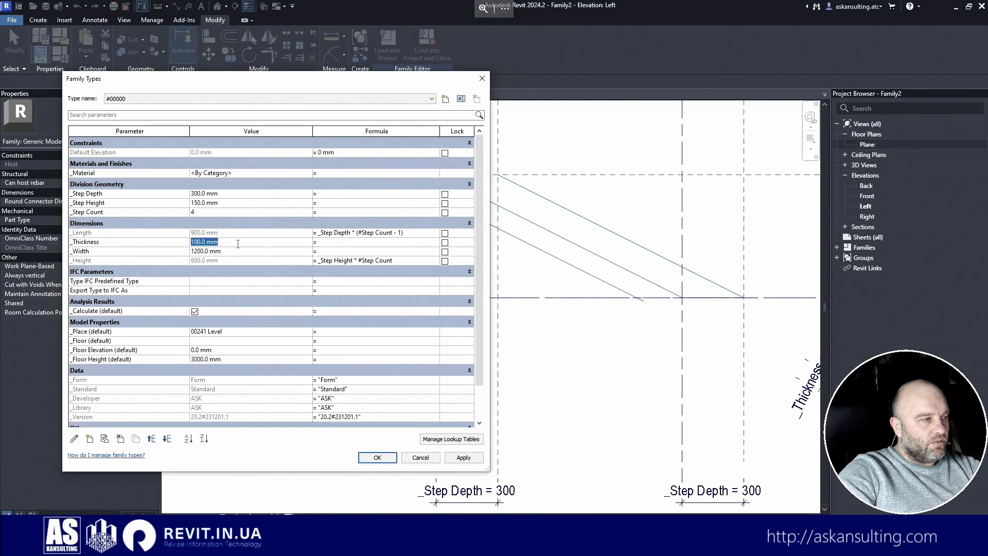
text(50)
click(473, 460)
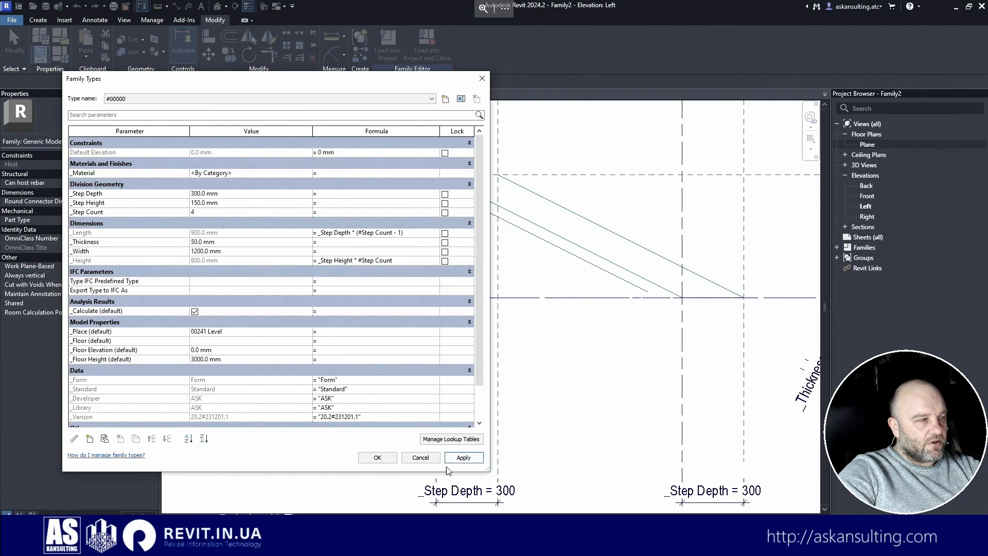
click(379, 458)
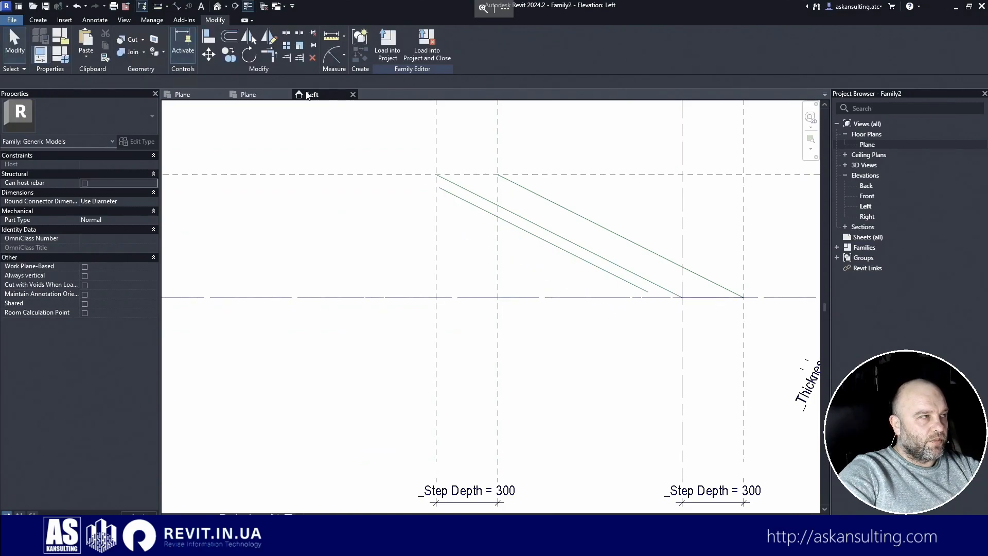
- Extend the lowest sloped reference line at both ends, to the outer step-depth plane and to the base level
click(289, 60)
click(437, 243)
click(463, 203)
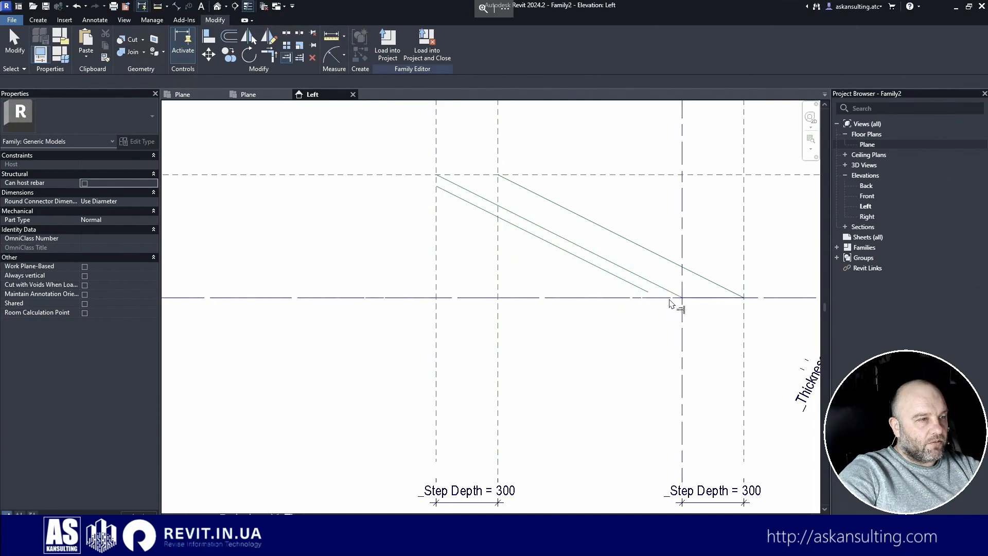
click(651, 297)
click(645, 290)
key(Escape)
key(Escape)
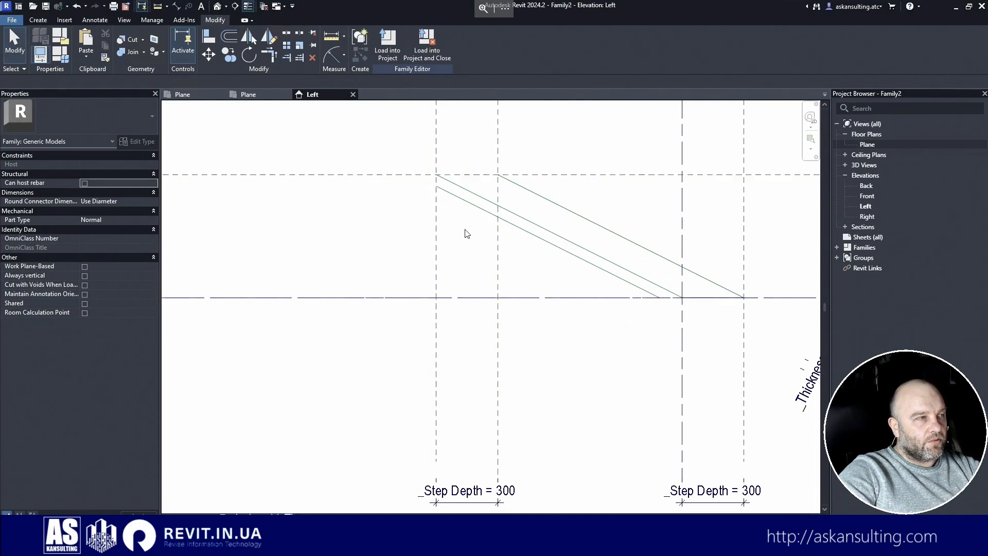
- Copy the horizontal height reference plane 150 mm downward
middle_drag(339, 248, 308, 248)
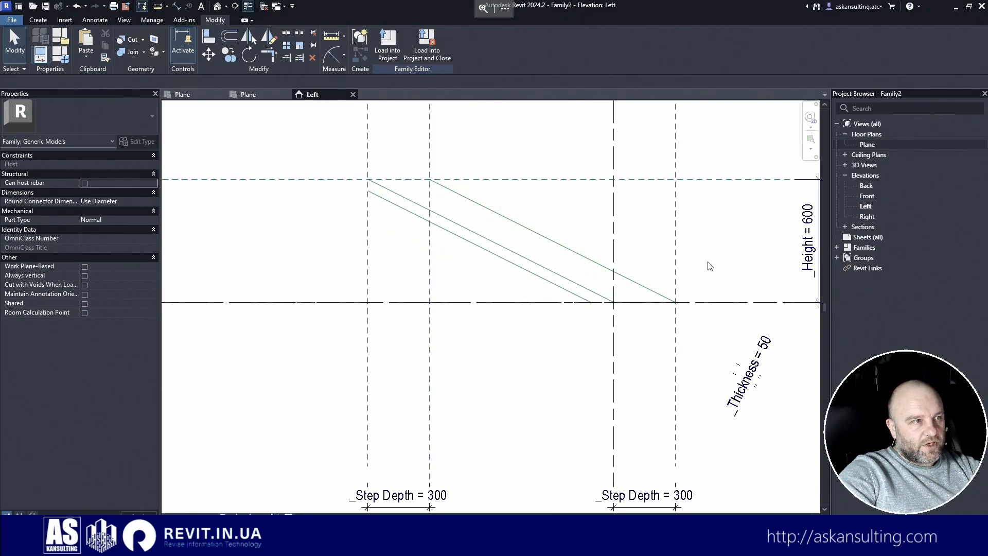
scroll(709, 265, down, 3)
click(470, 221)
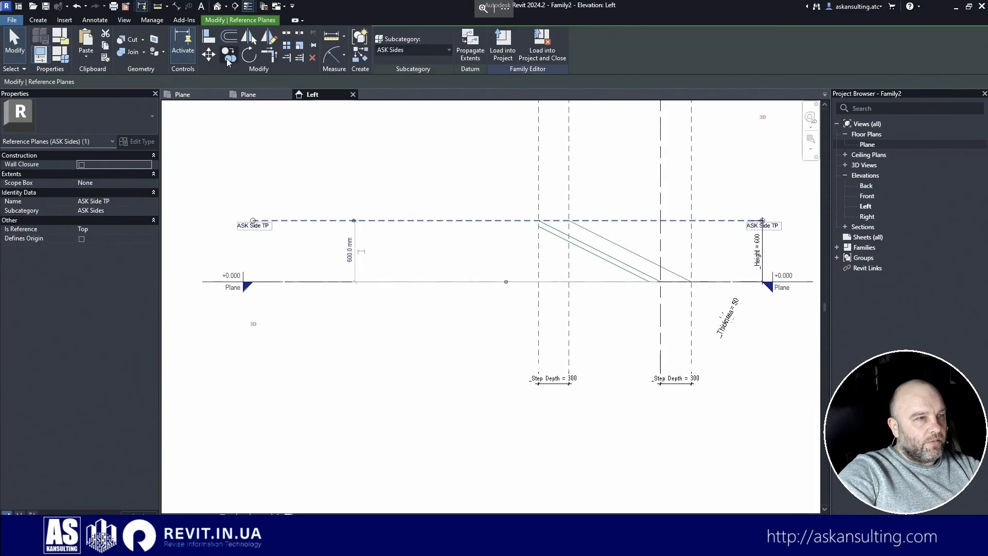
click(230, 54)
scroll(546, 233, up, 2)
click(479, 217)
text(150)
key(Return)
key(Escape)
key(Escape)
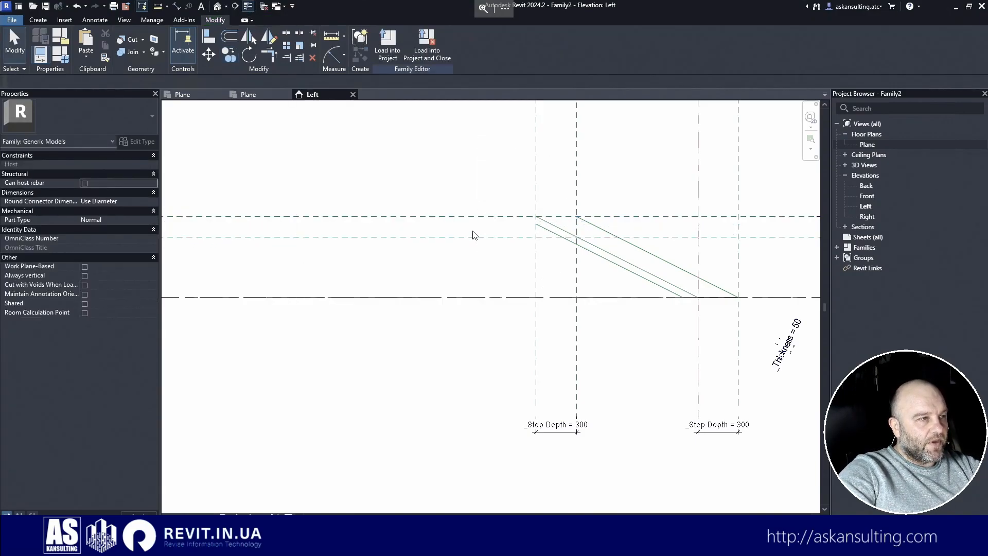
- Set the copied horizontal plane's subcategory to <None> and clear its name
click(474, 236)
click(148, 210)
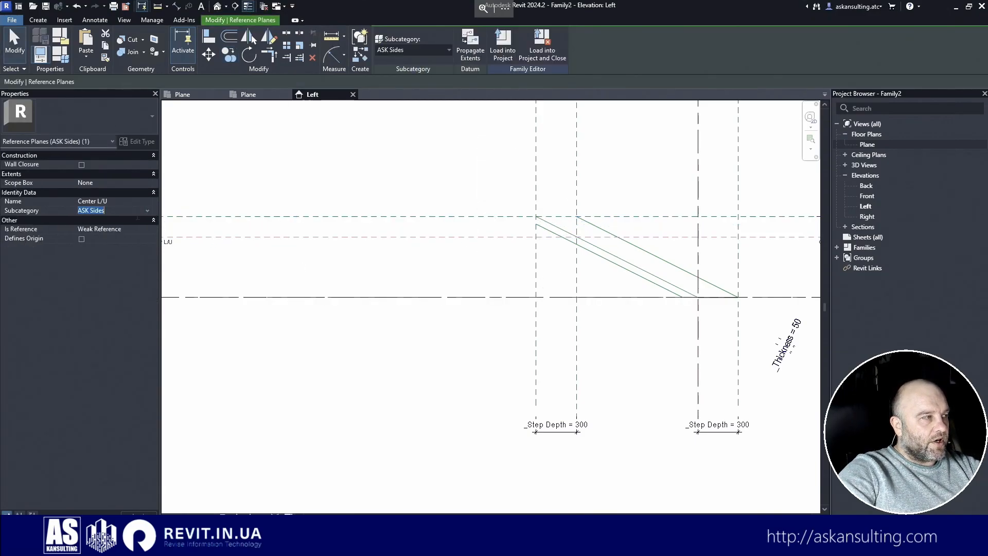
click(149, 211)
click(103, 221)
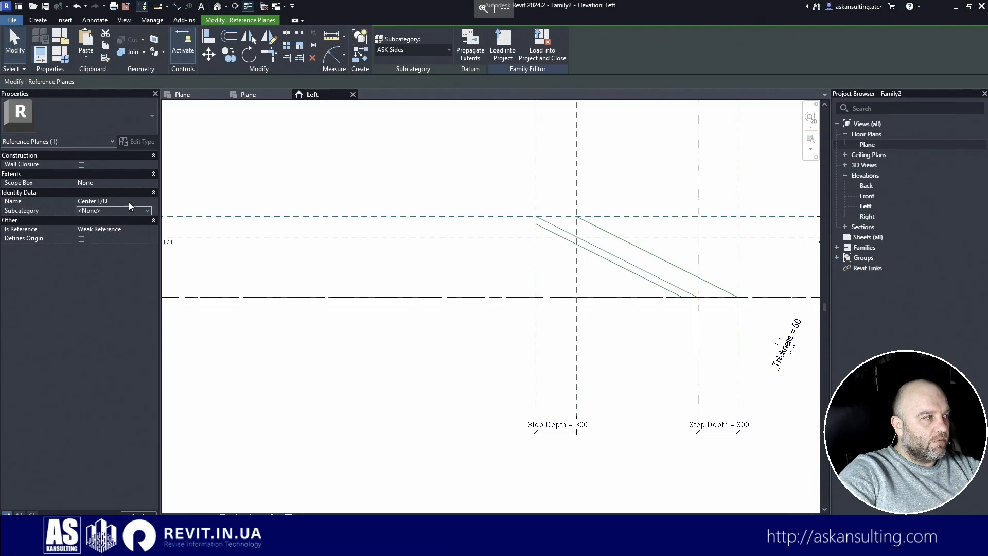
key(BackSpace)
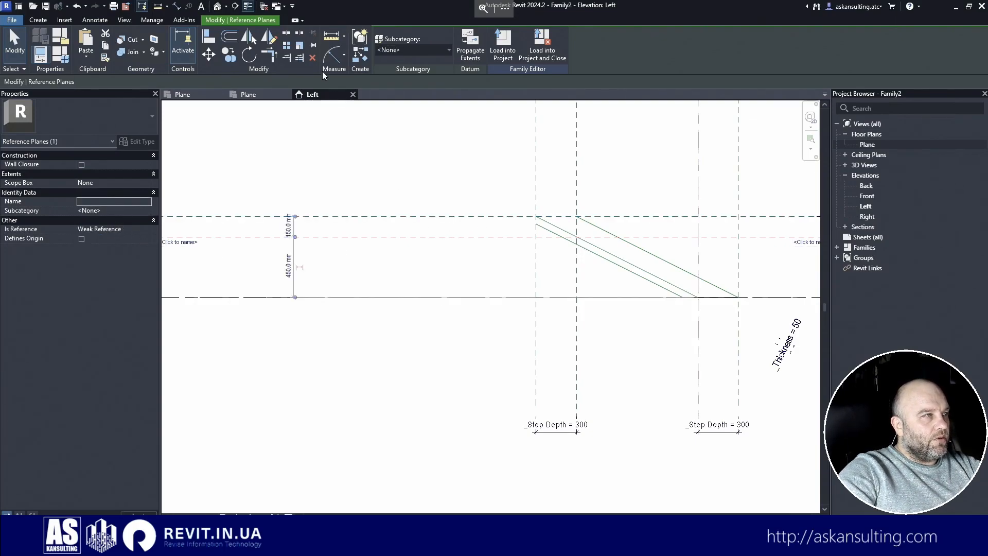
- Scale the copied horizontal plane graphically about its midpoint, making it slightly shorter than the height plane above
click(299, 44)
scroll(536, 261, down, 5)
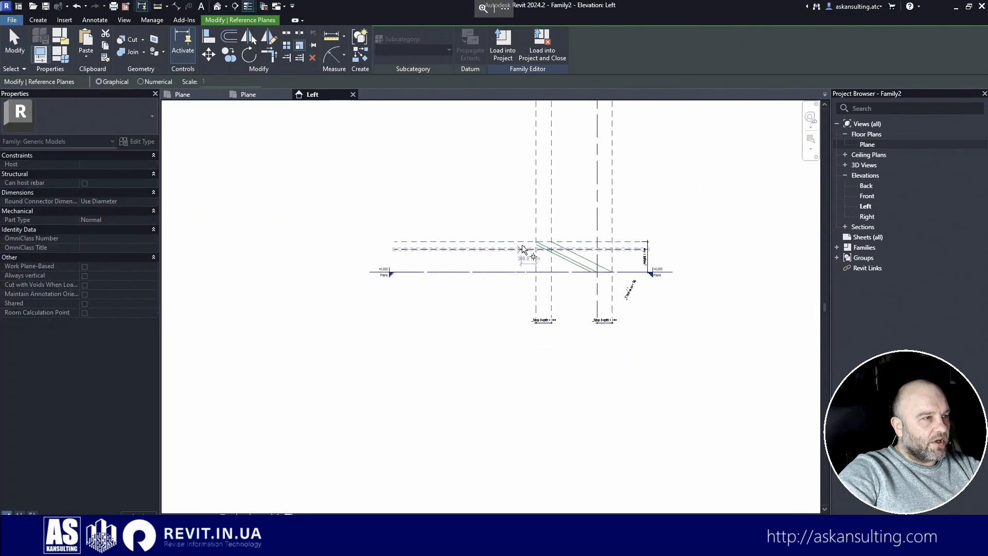
scroll(636, 257, up, 1)
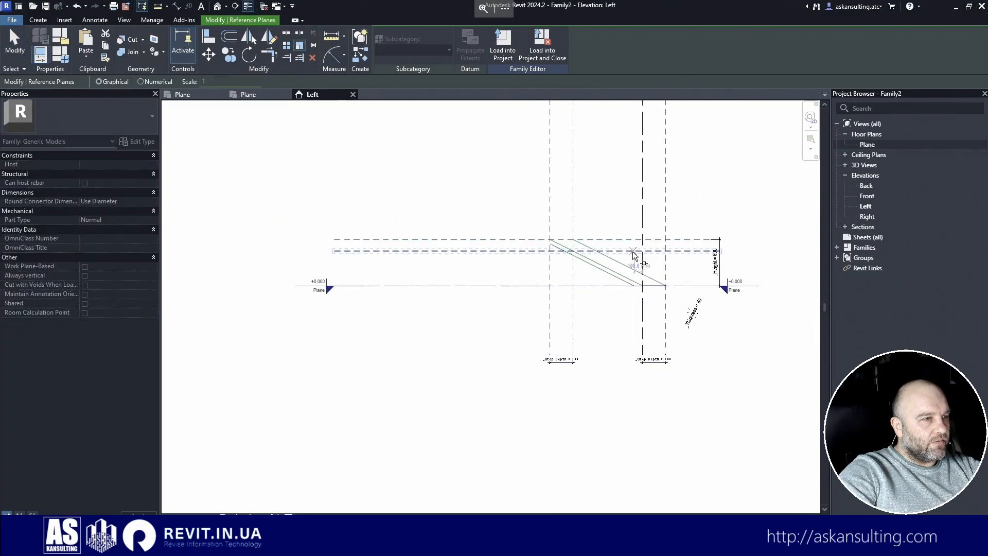
text(1900)
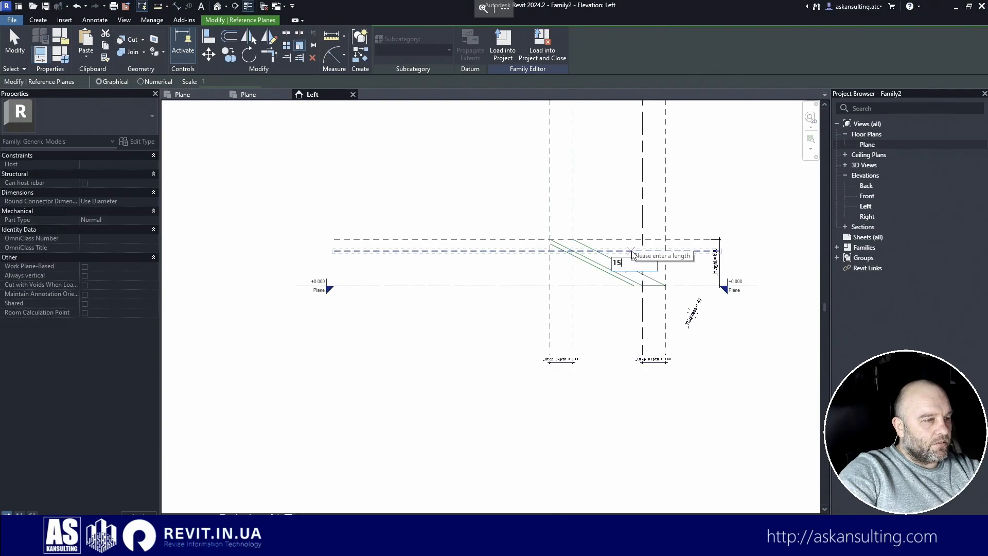
key(Return)
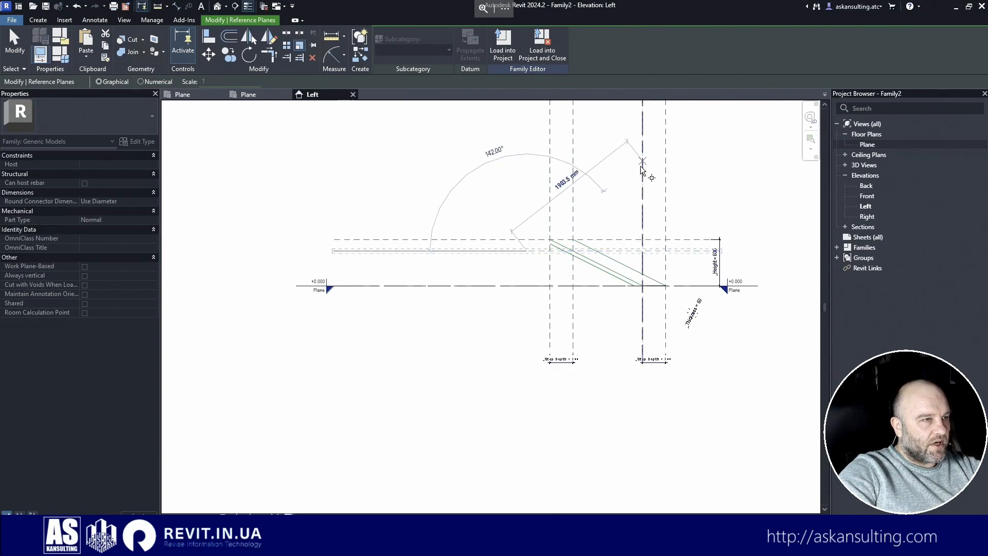
click(337, 250)
key(Escape)
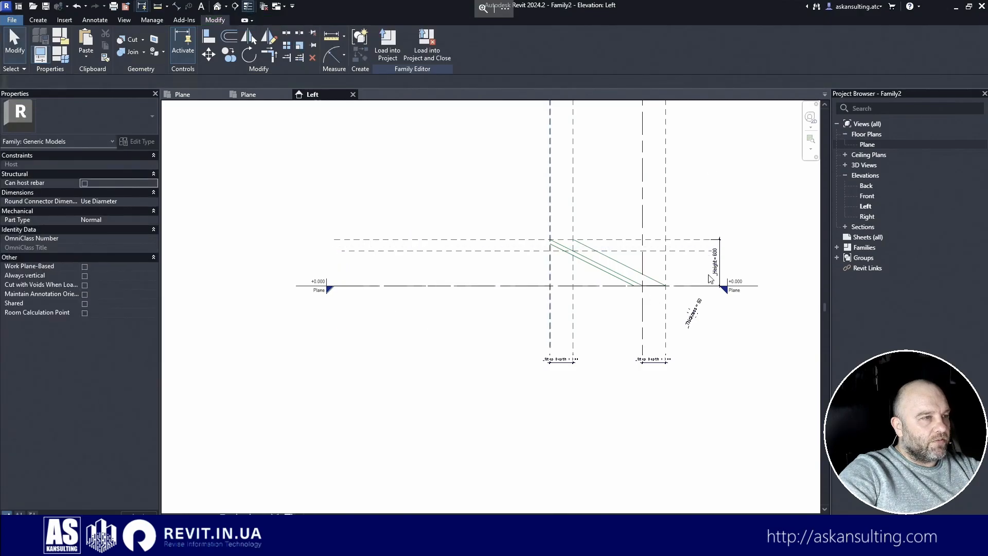
- In the Front elevation, scale the lower copied horizontal plane slightly shorter about its midpoint, and return to the Left elevation
click(868, 144)
double_click(870, 196)
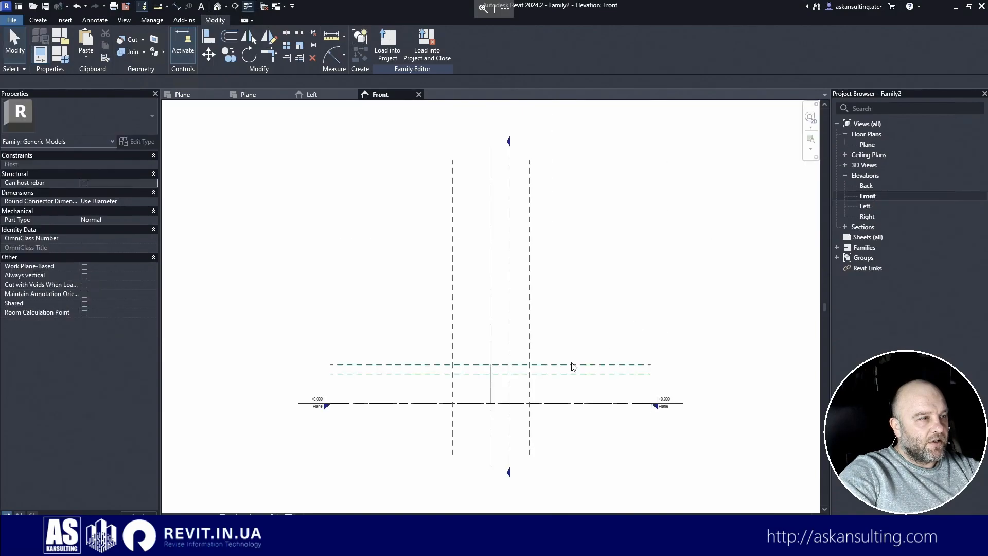
click(563, 375)
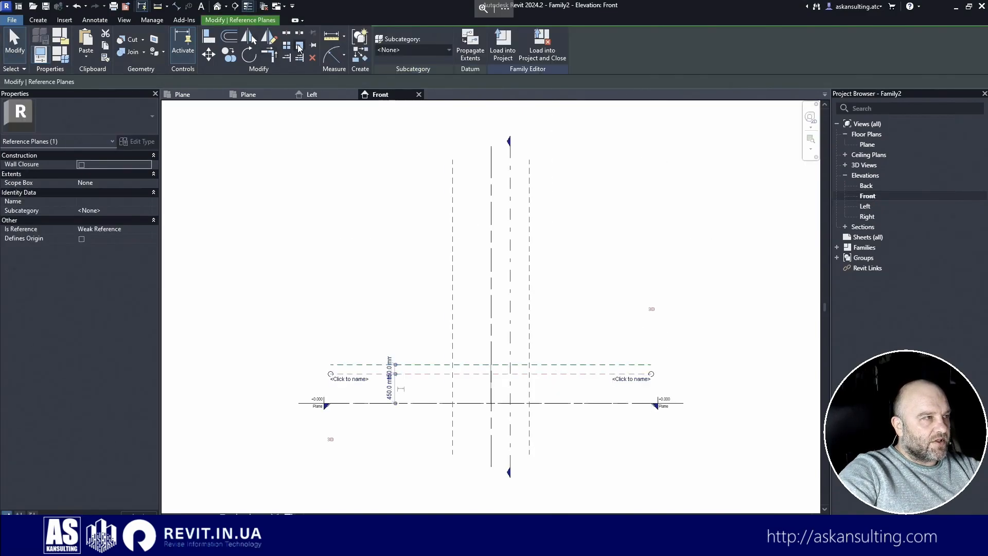
click(271, 57)
click(490, 374)
click(330, 374)
click(340, 373)
key(Escape)
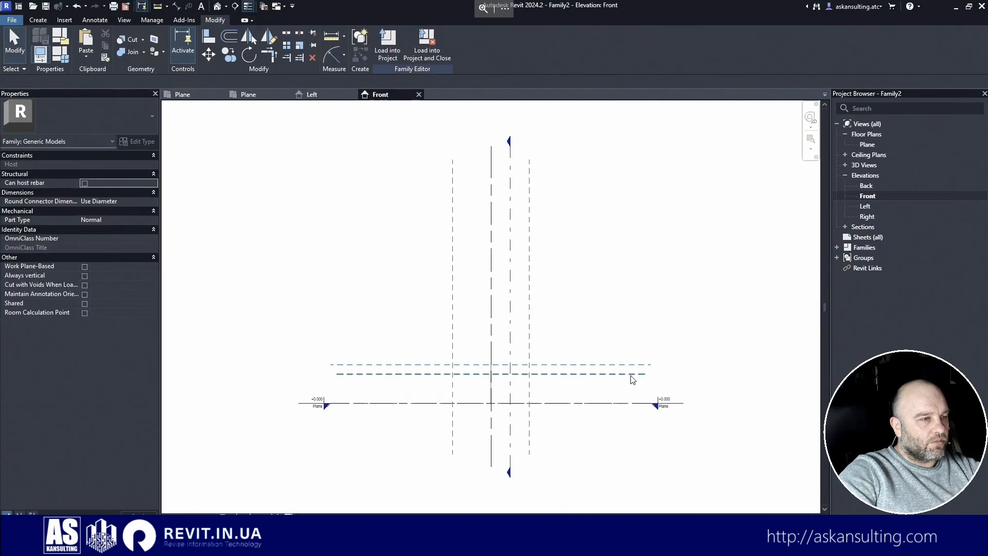
click(419, 95)
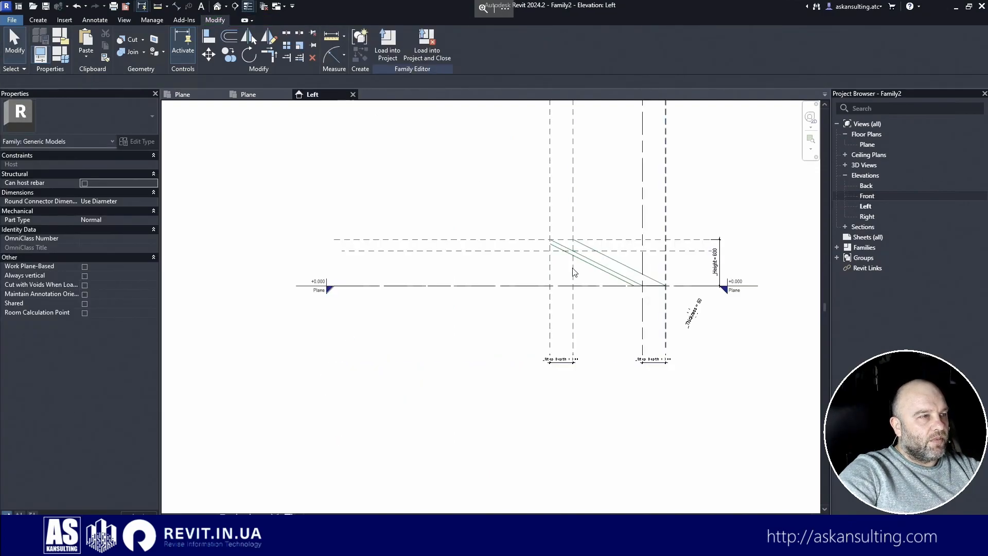
- Place an aligned dimension between the height plane and the horizontal plane just below it
scroll(639, 219, up, 1)
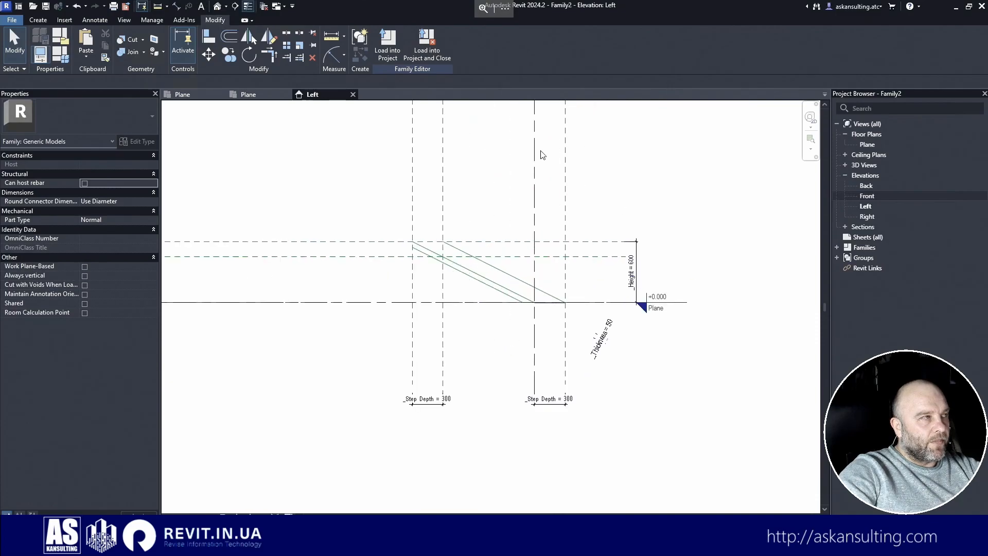
click(176, 6)
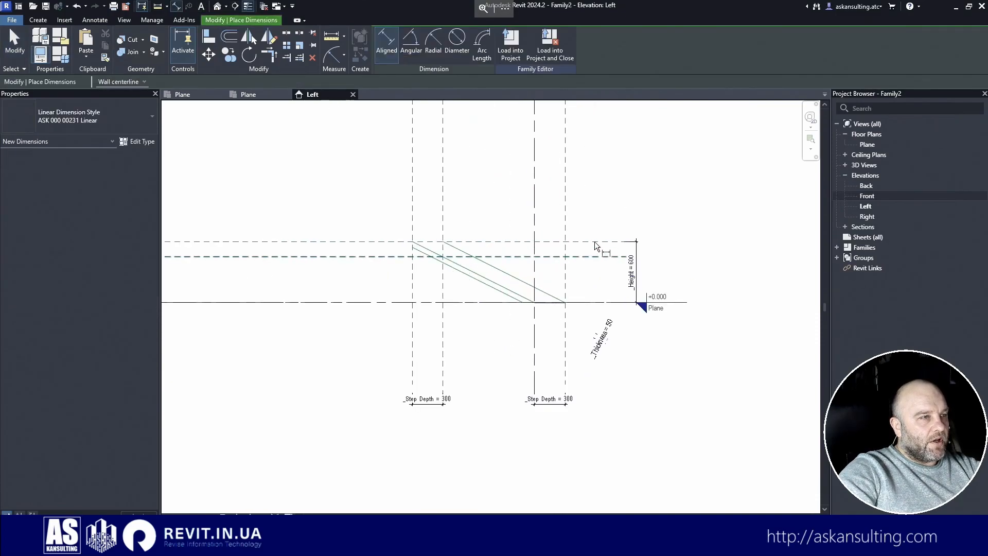
click(595, 242)
click(598, 256)
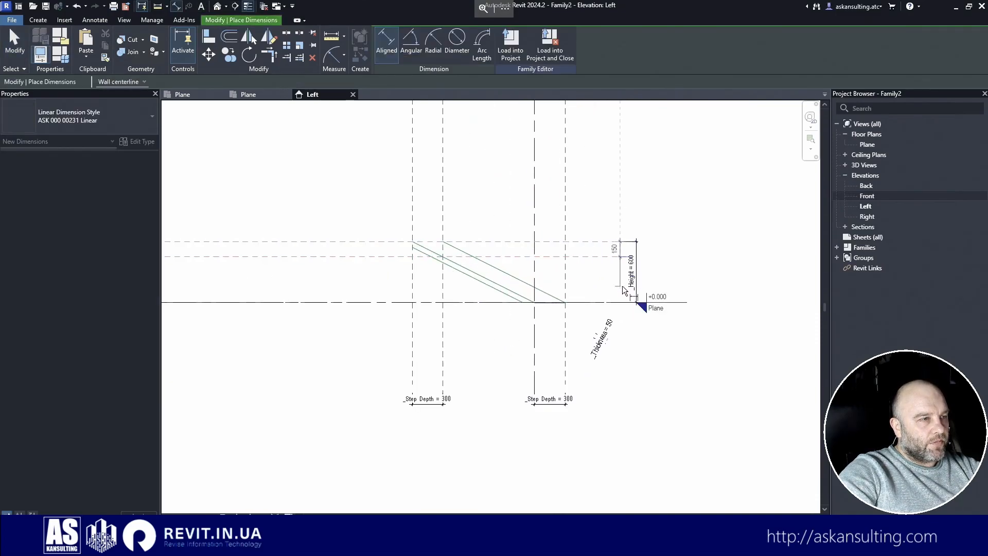
click(624, 272)
key(Escape)
- Shorten the new dimension's witness lines and label the dimension with the _Step Height parameter
click(622, 262)
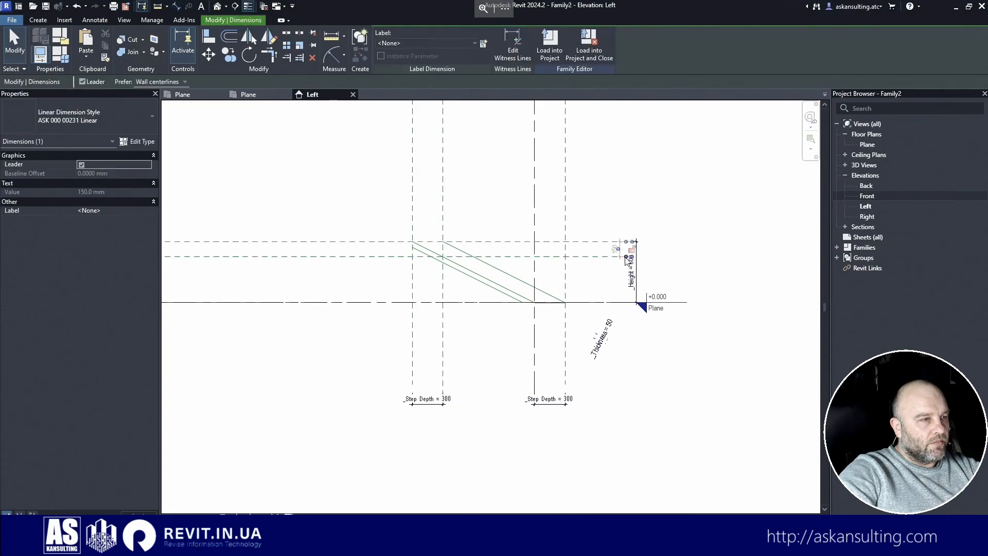
scroll(622, 262, up, 1)
drag(633, 256, 606, 238)
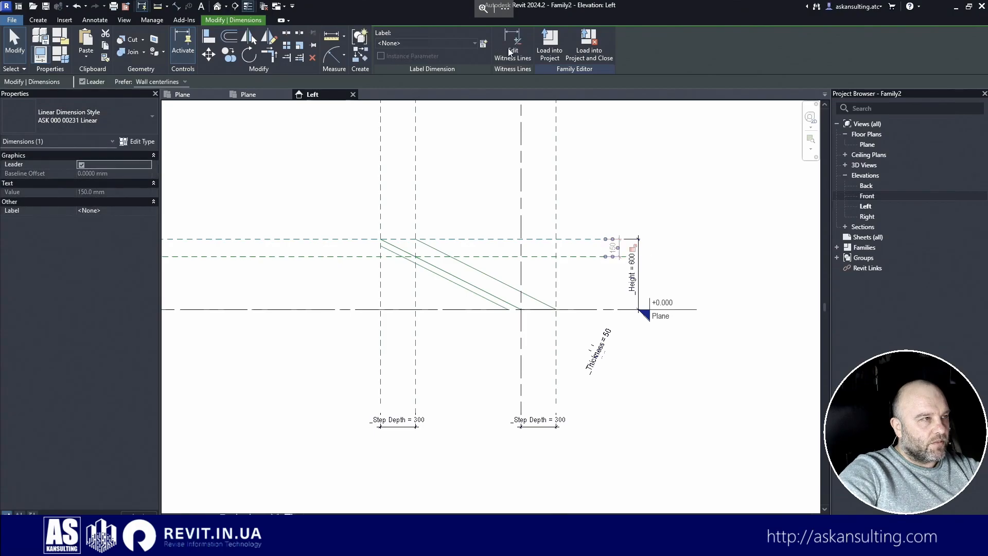
click(445, 43)
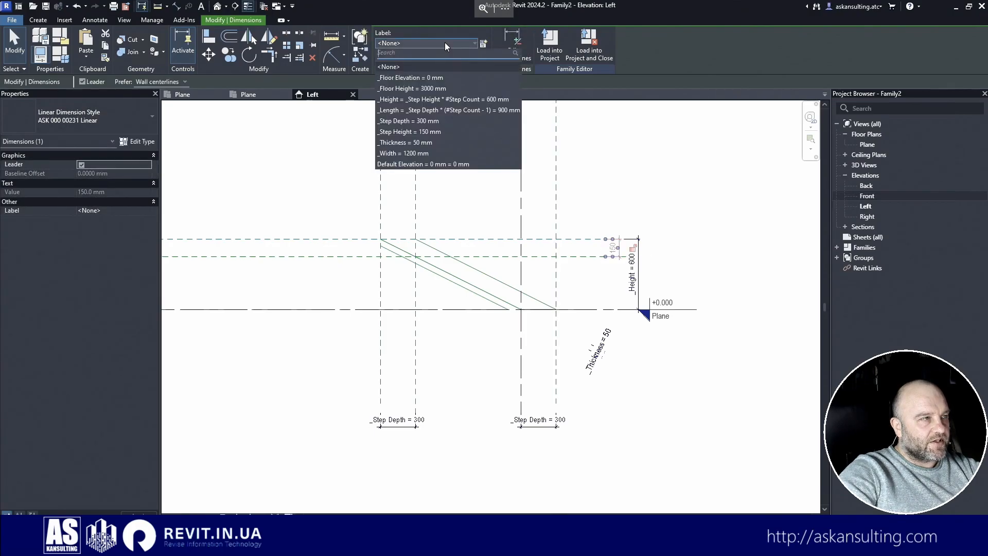
click(424, 132)
click(535, 270)
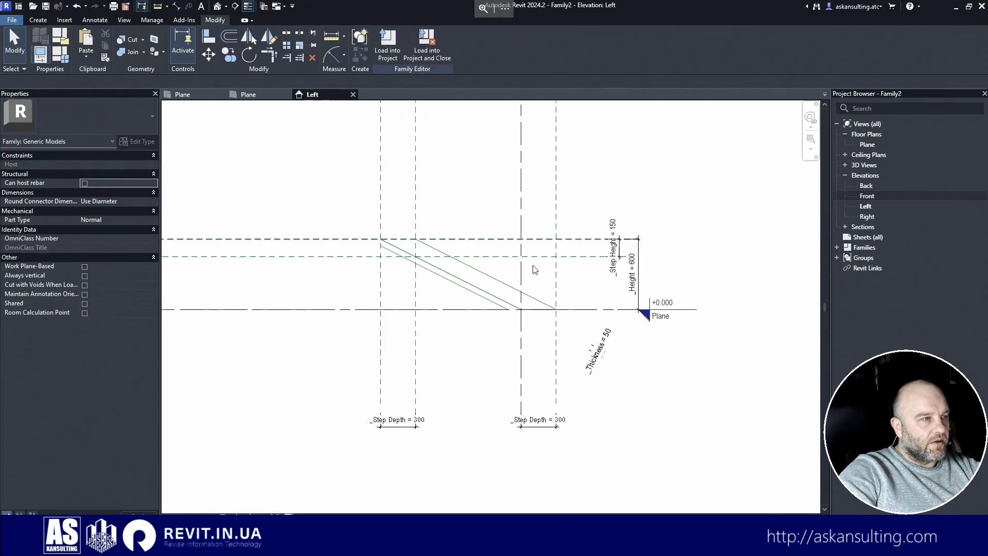
- Copy the lower step-height reference plane 300 mm downward, to 150 mm above the base level
click(498, 257)
drag(573, 259, 573, 292)
key(Escape)
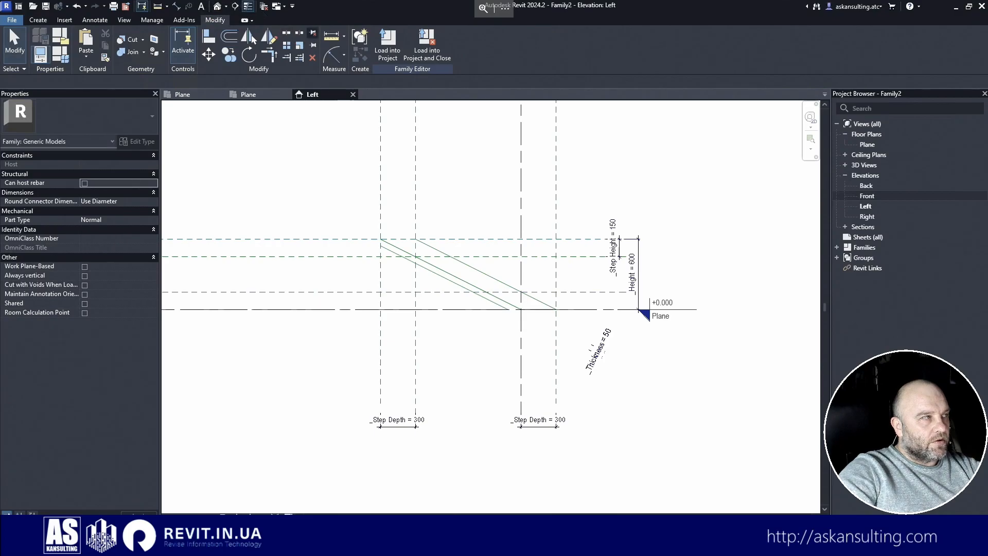
- Move the copied horizontal plane 300 mm downward so it lies 150 mm below the base level
click(176, 5)
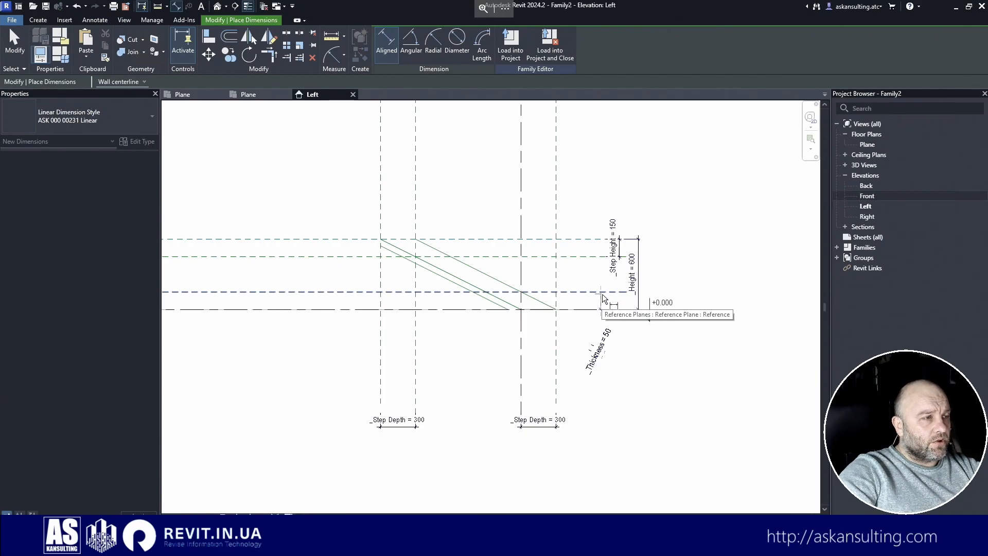
key(Escape)
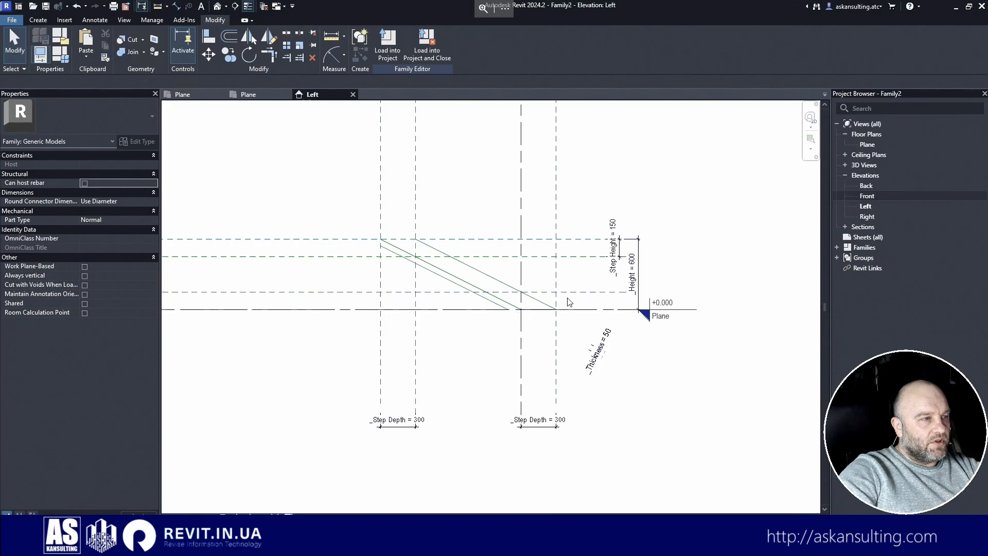
click(575, 293)
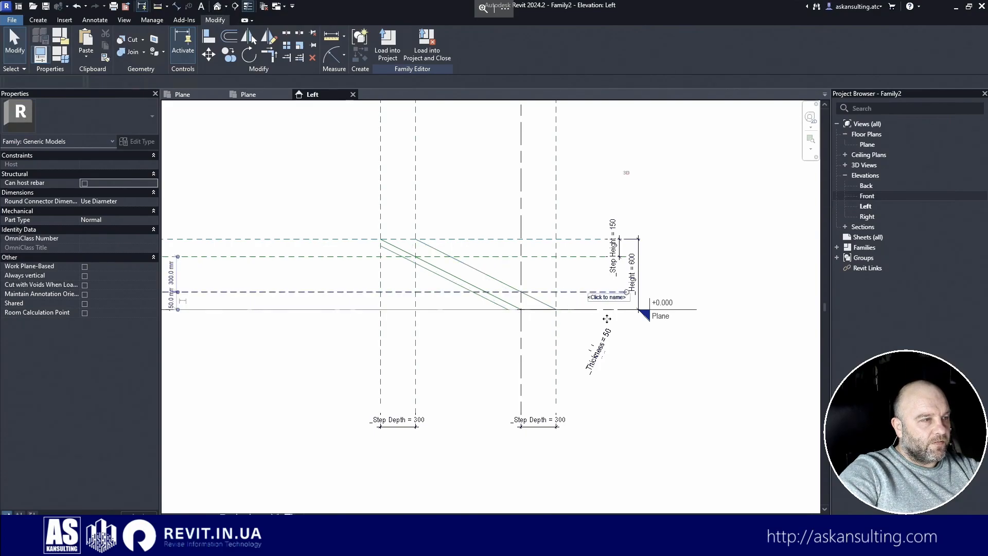
key(BackSpace)
key(Return)
key(Escape)
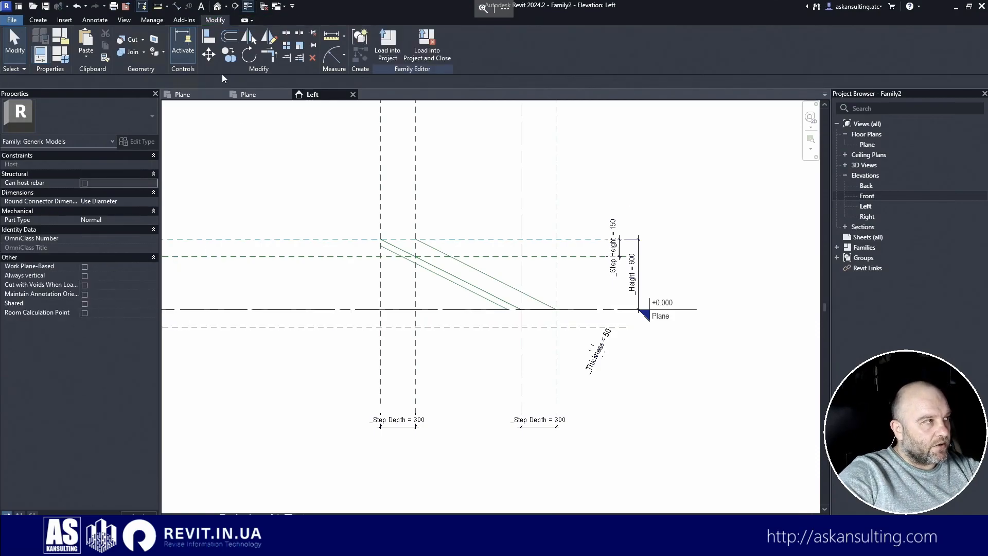
- Place an aligned dimension between the base level and the reference plane below it
click(177, 6)
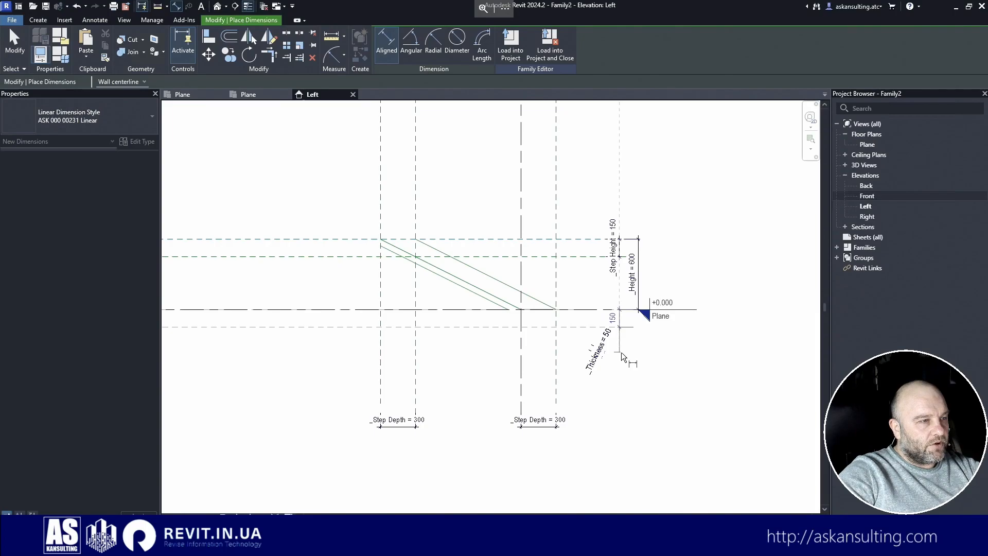
key(Escape)
key(Escape)
click(624, 327)
key(Escape)
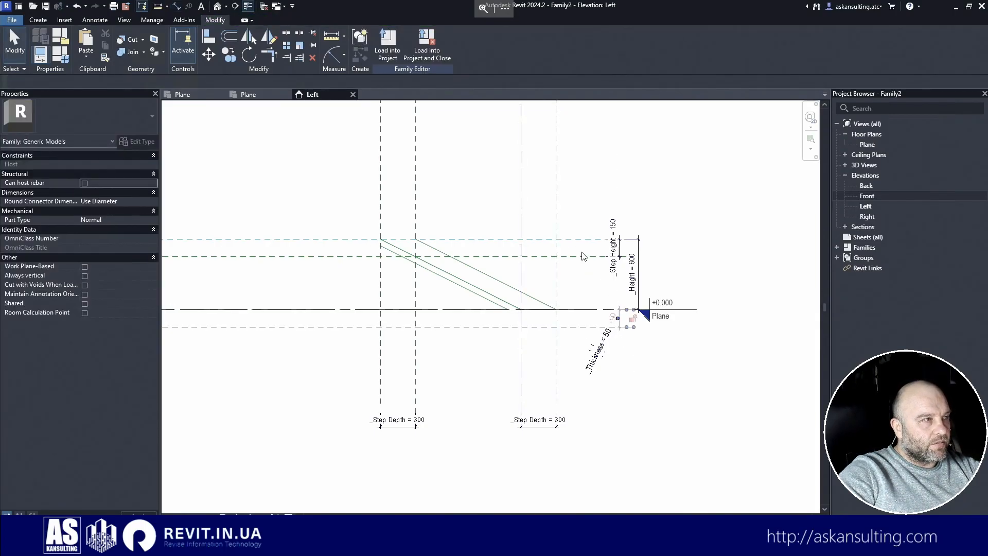
- Label the dimension below the base level with the _Step Height parameter and tidy its witness line
click(584, 257)
click(465, 45)
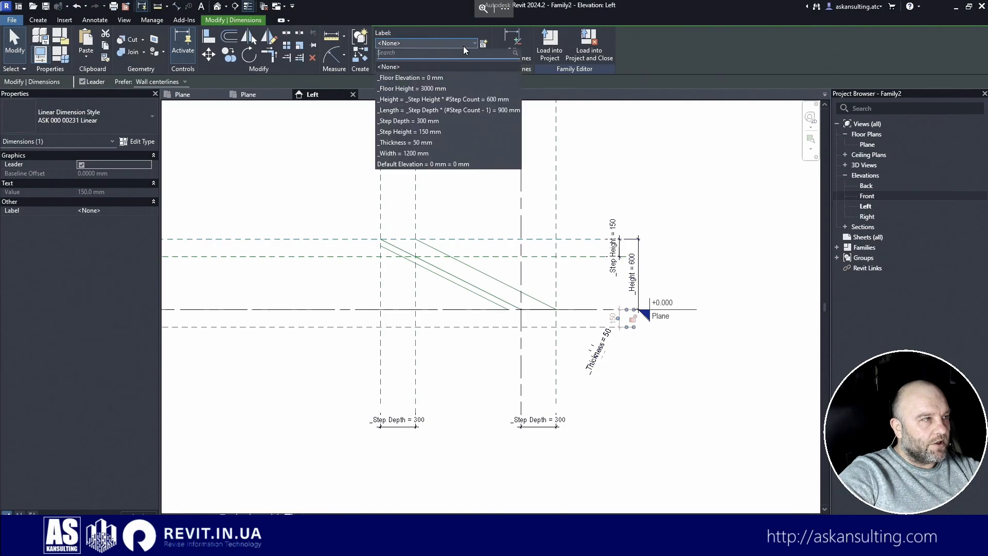
click(415, 131)
scroll(349, 323, up, 3)
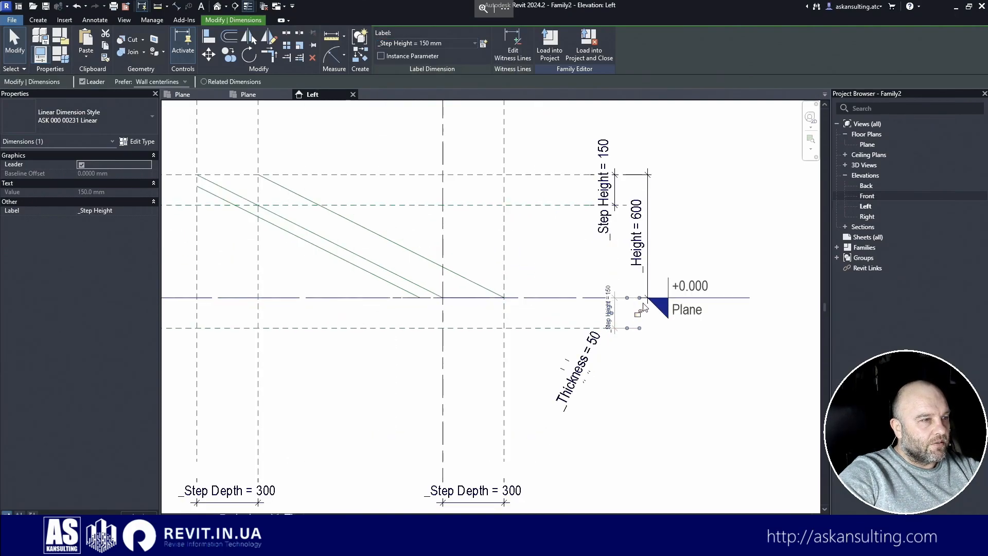
drag(640, 295, 583, 295)
click(690, 393)
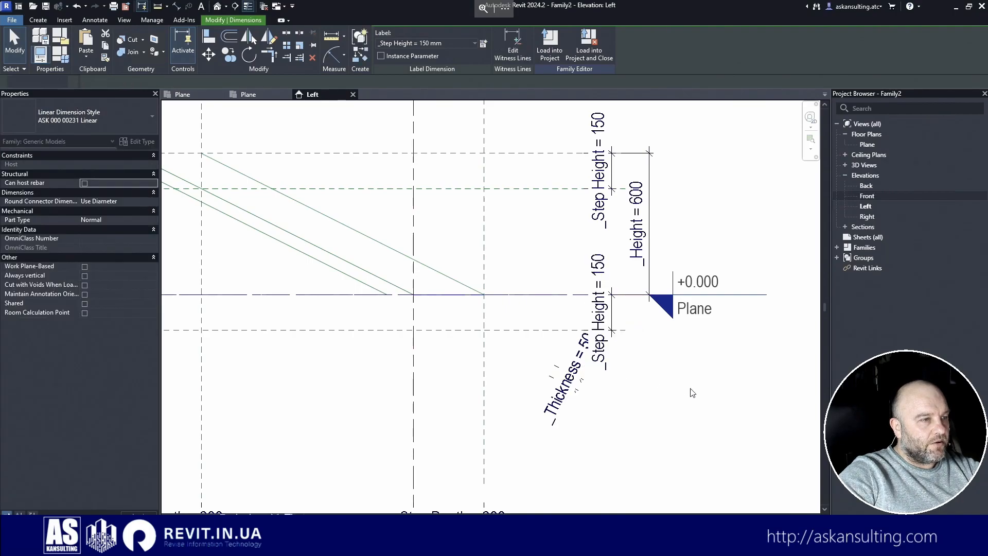
- Flex the family with a _Step Height of 250 mm and undo the change
scroll(698, 394, down, 1)
scroll(698, 394, down, 1)
scroll(698, 396, down, 1)
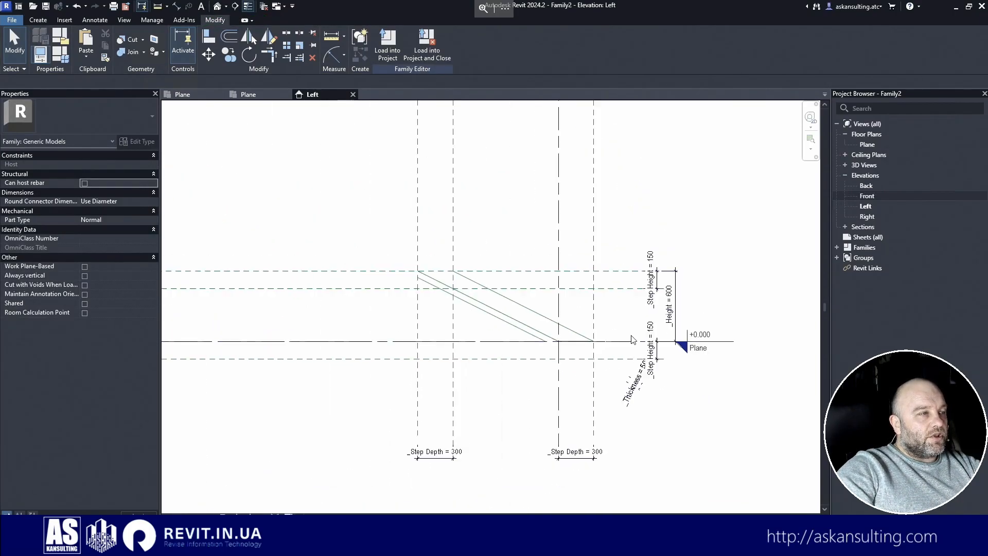
scroll(425, 274, up, 3)
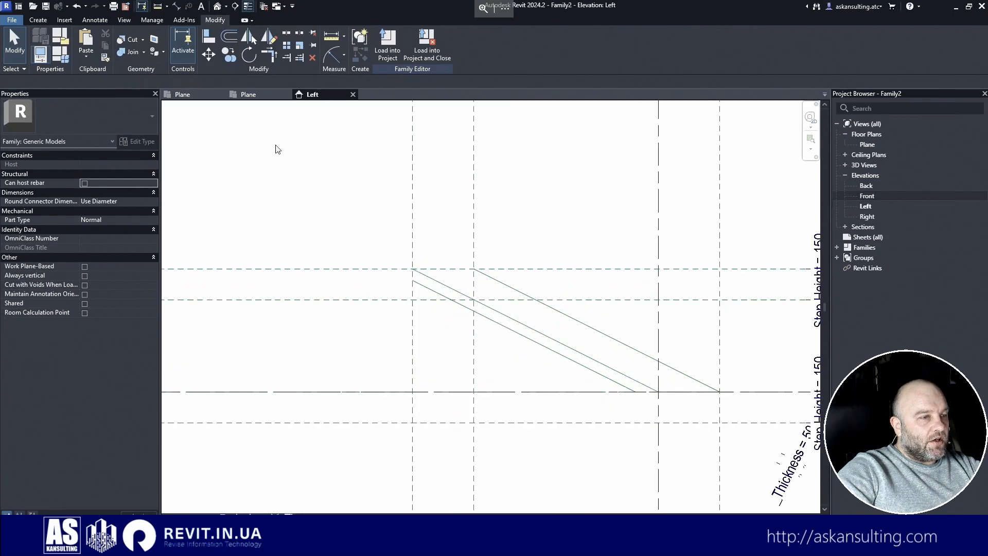
click(60, 53)
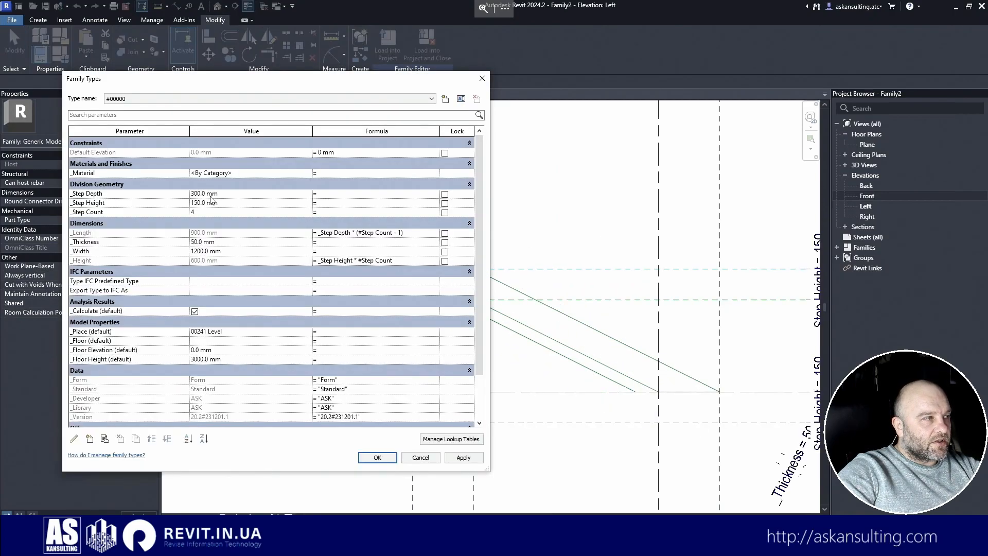
click(195, 205)
key(BackSpace)
text(2)
click(377, 457)
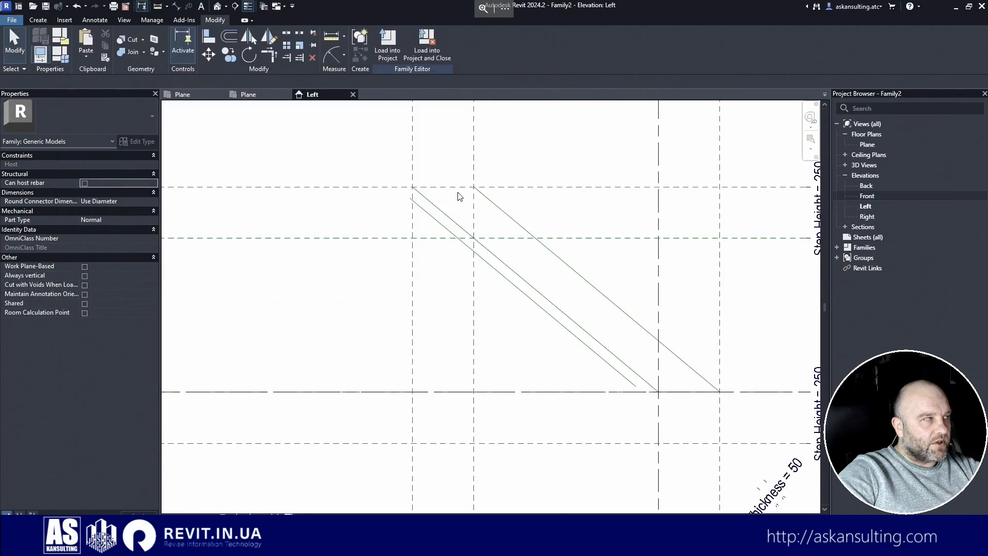
click(77, 6)
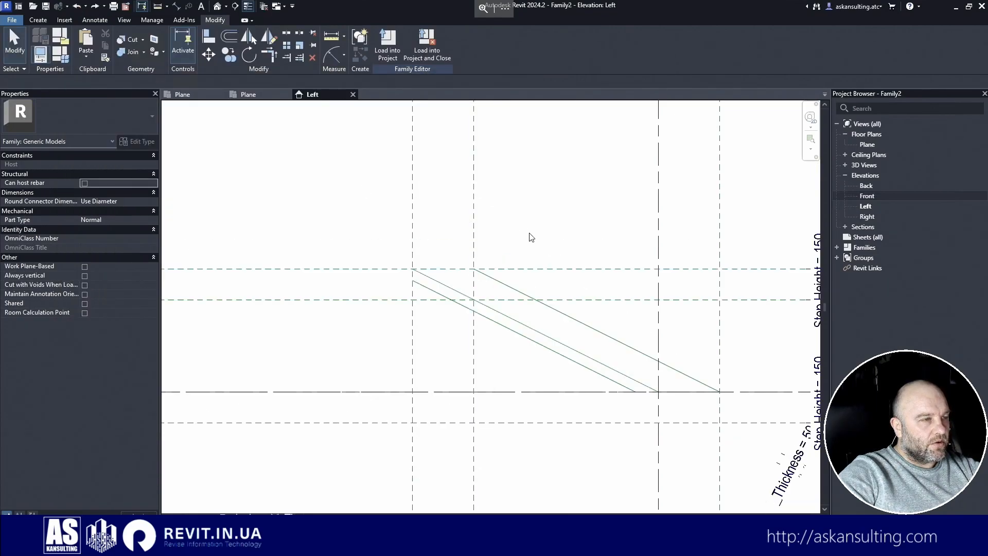
- Start saving the family and browse to the ASK-23001 Families folder in 02 Projects on the DAT drive
middle_drag(528, 237, 478, 193)
scroll(478, 193, down, 3)
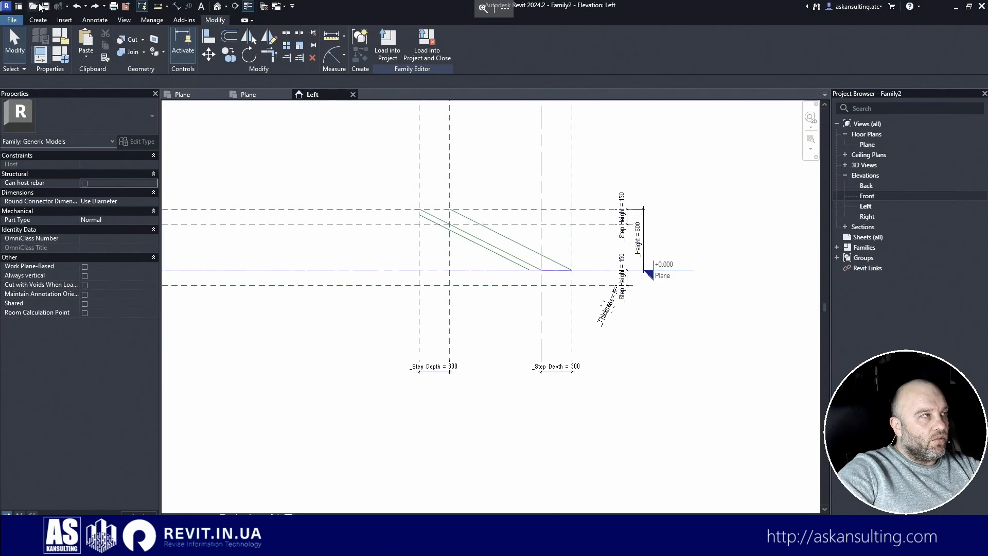
key(ctrl+s)
click(516, 177)
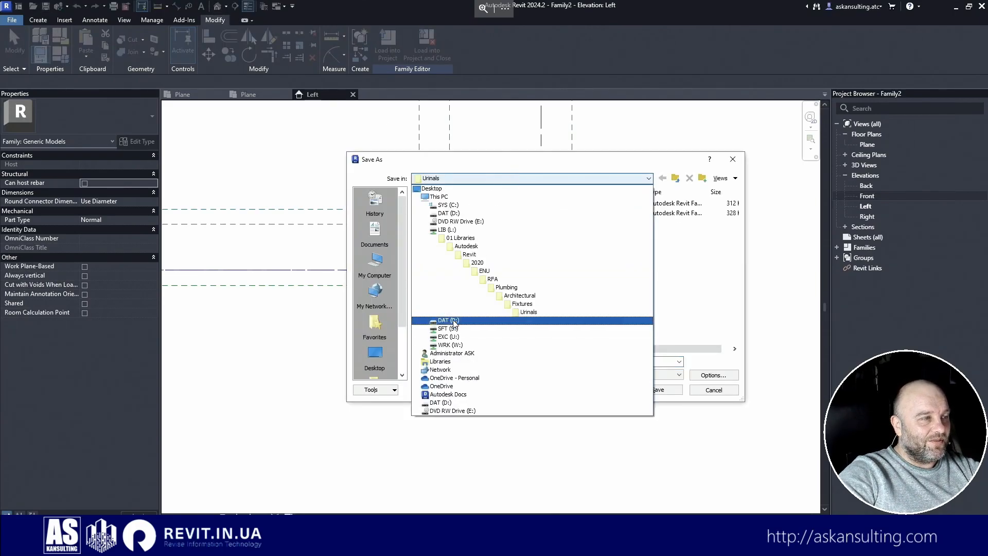
click(448, 320)
double_click(438, 227)
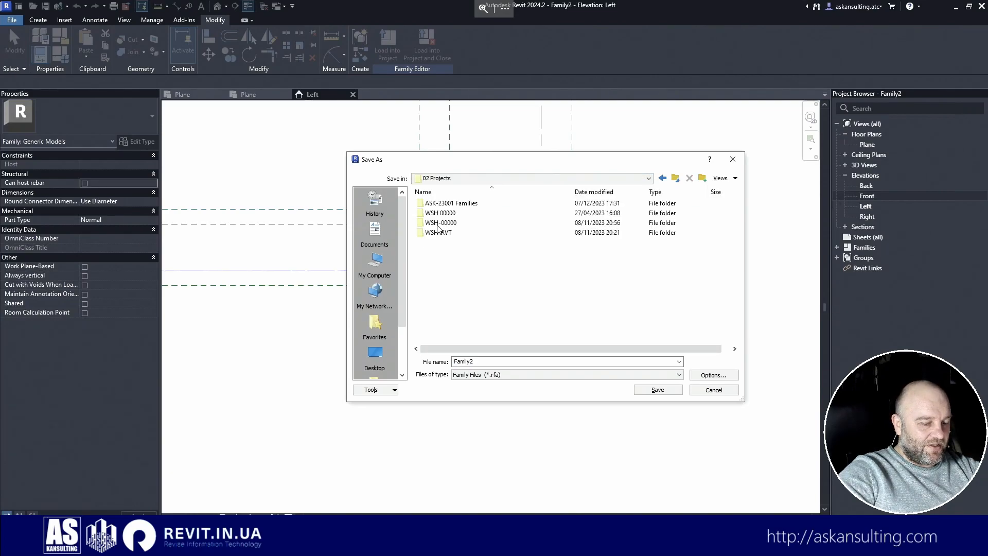
double_click(447, 204)
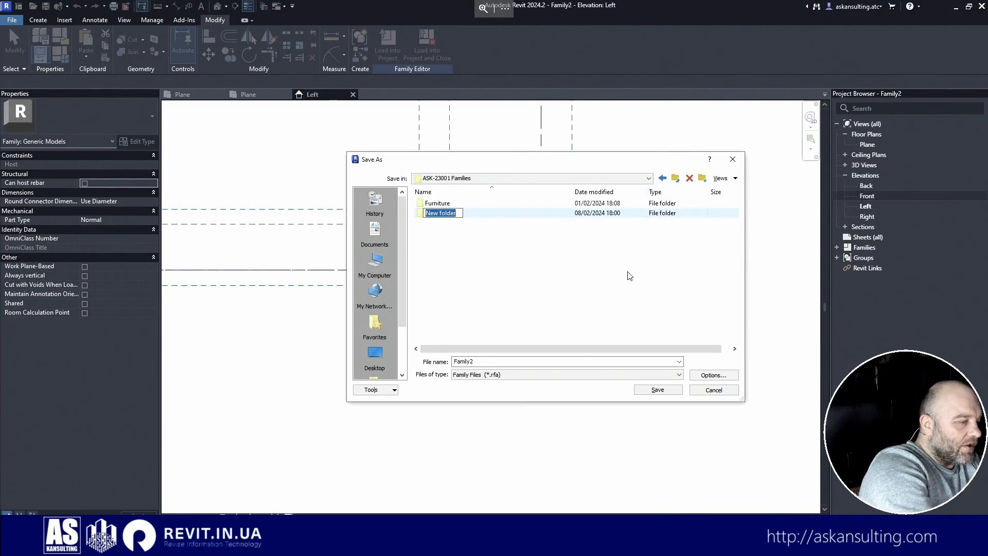
- Create a Stairs folder and save the family in it as ASK Stair Run_01000
text(Star)
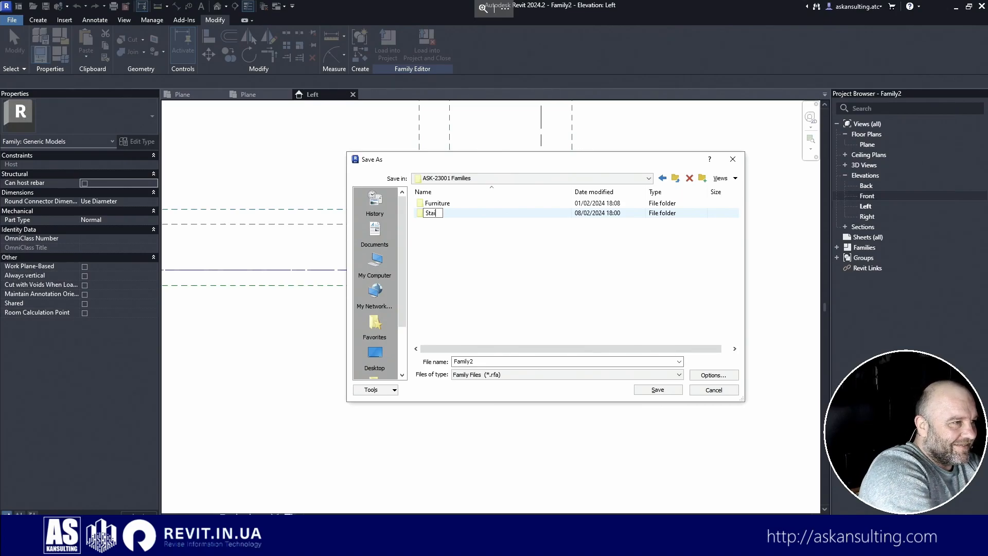
key(Return)
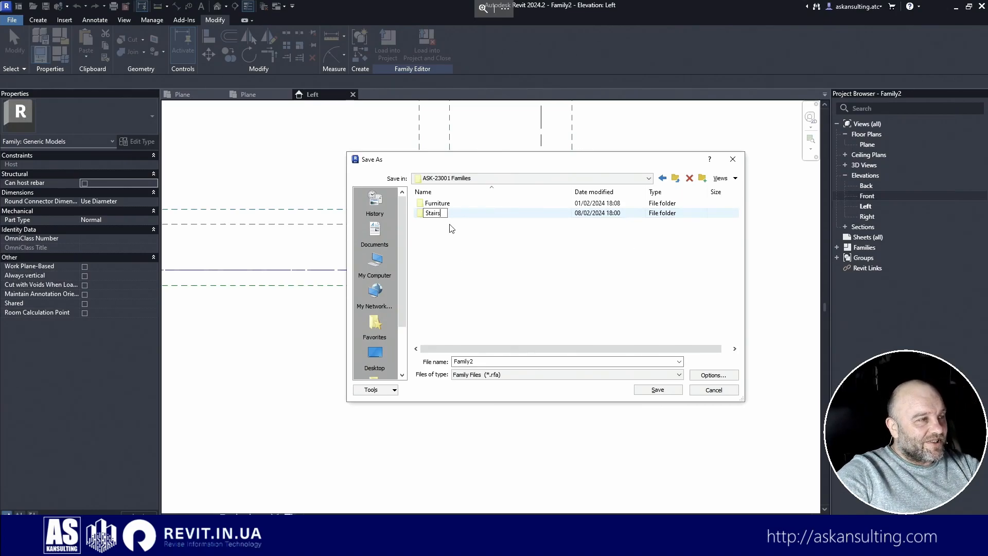
key(Return)
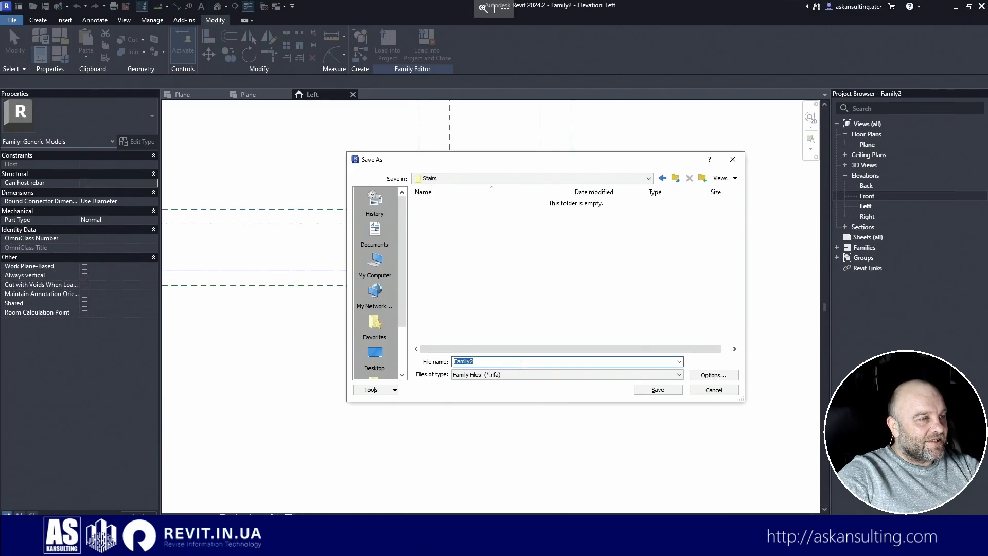
text(ASK Stair Run_01000)
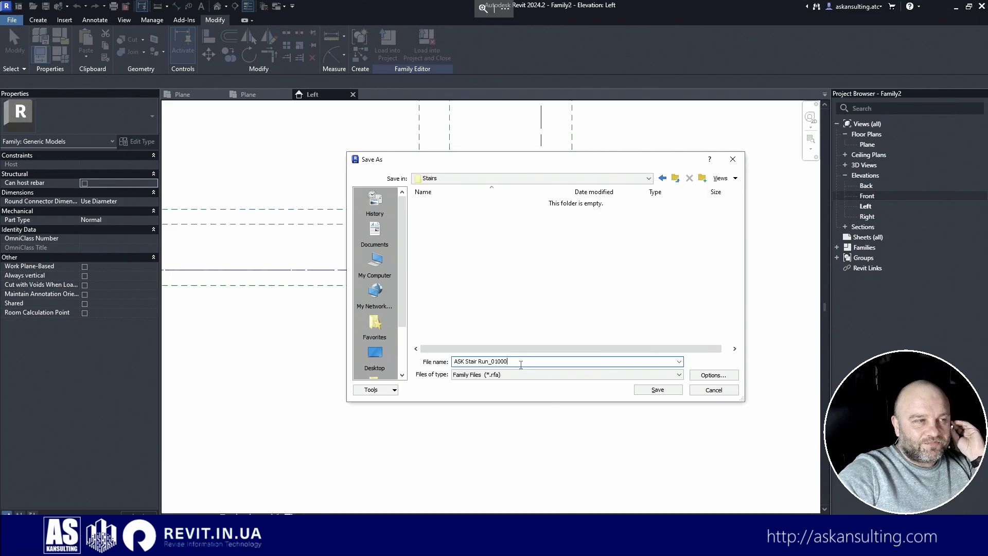
click(658, 391)
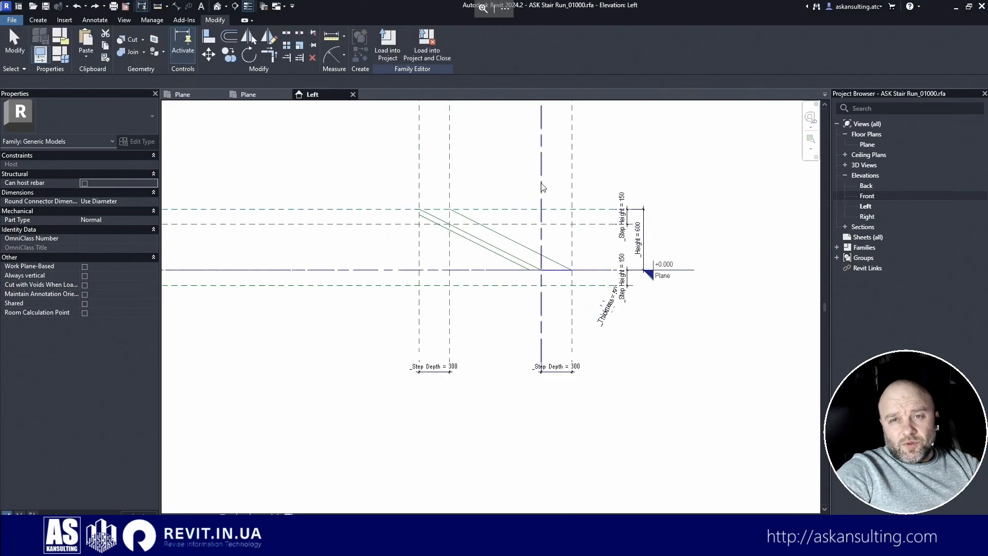
- Start an extrusion and pick locked sketch lines from the top height plane, the upper sloped line and the vertical plane at the run's lower end
scroll(525, 178, up, 2)
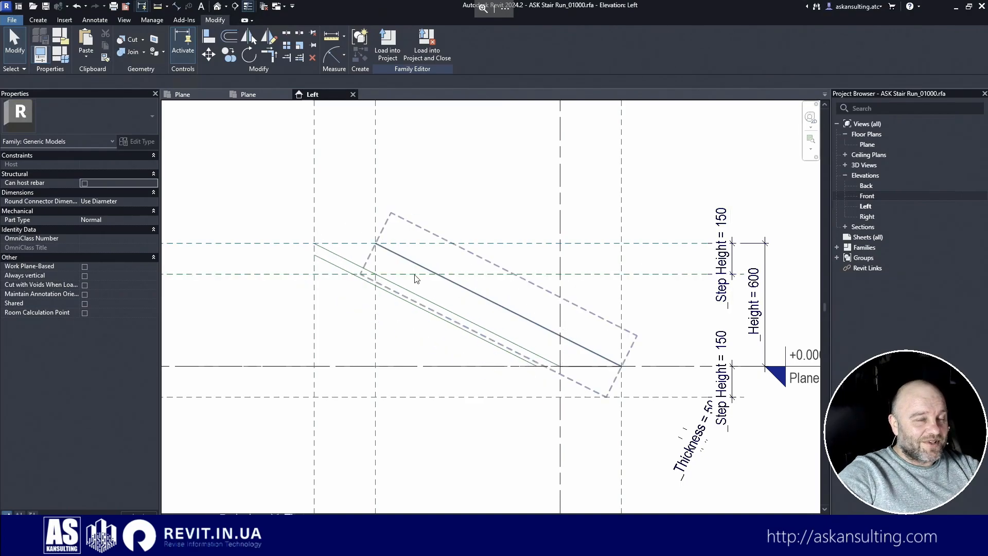
click(38, 19)
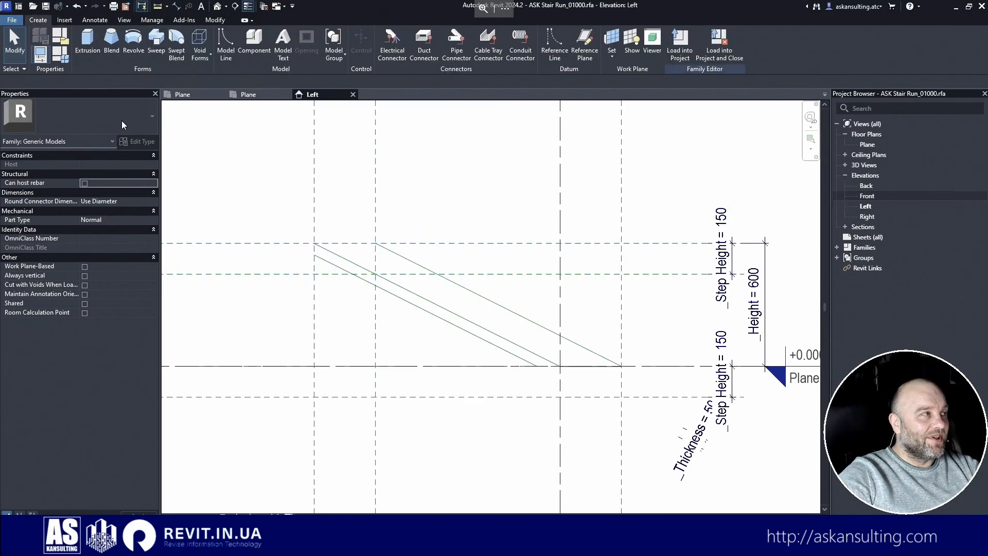
click(87, 43)
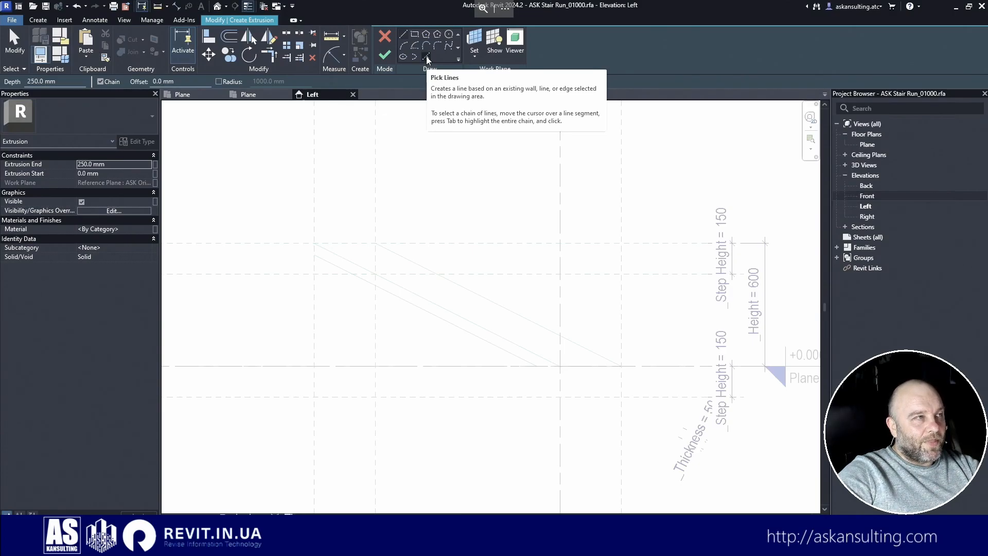
click(426, 57)
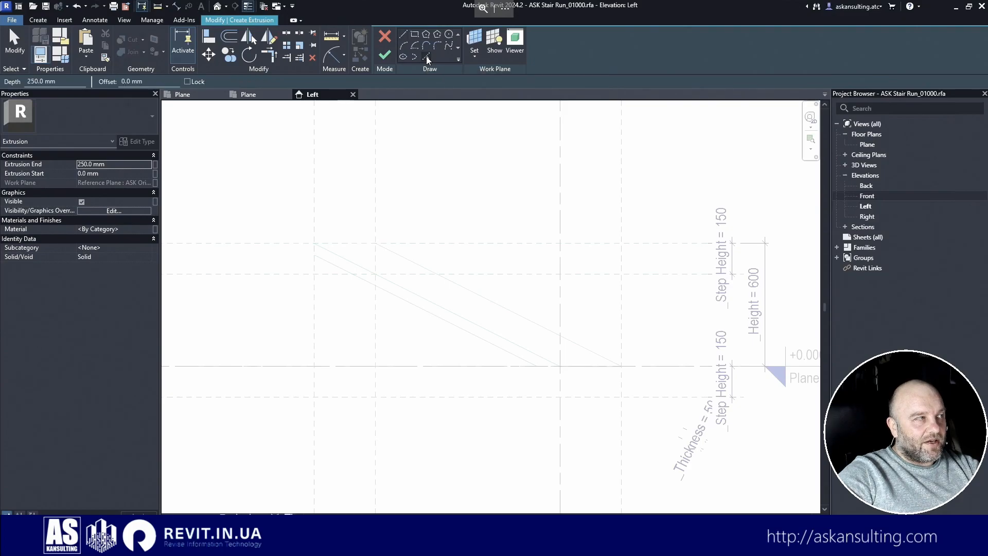
click(188, 82)
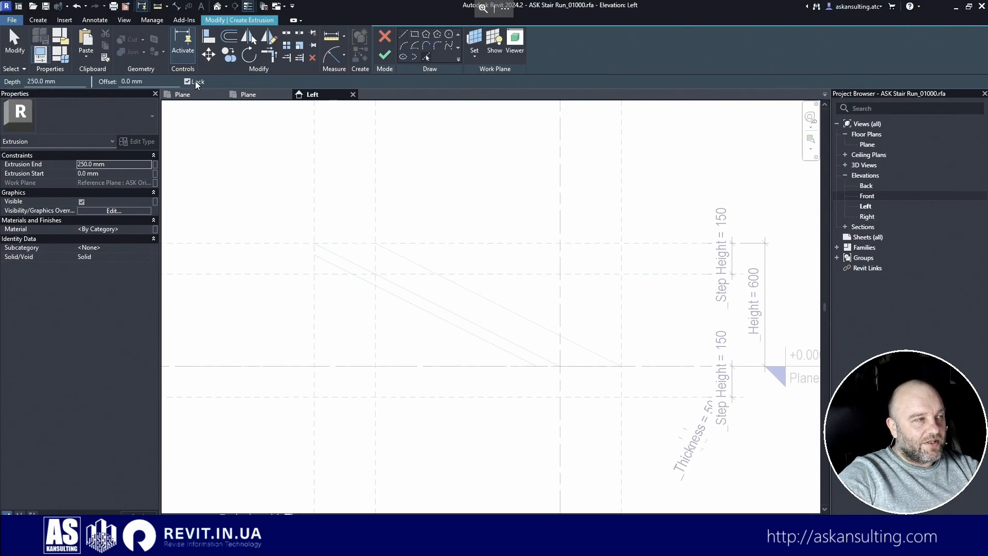
click(484, 243)
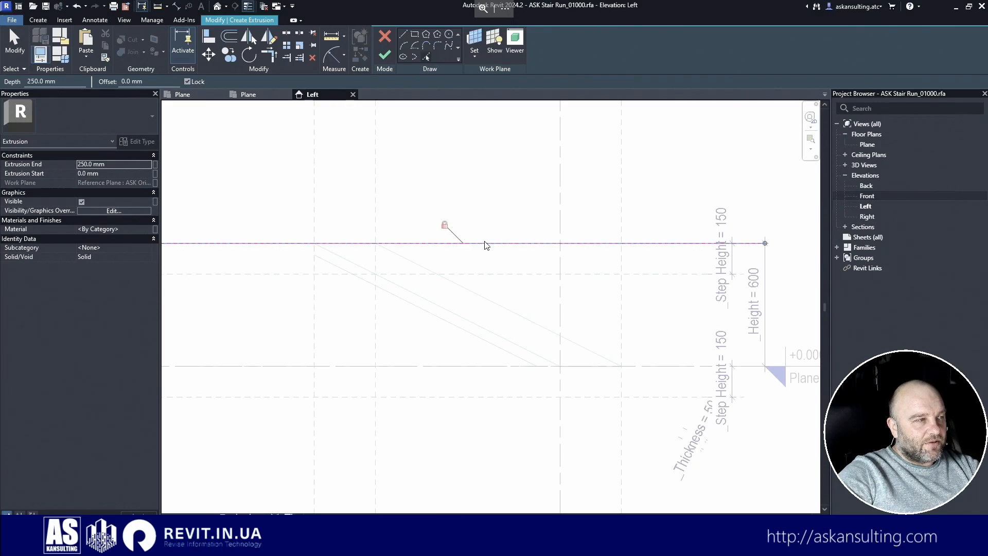
click(478, 297)
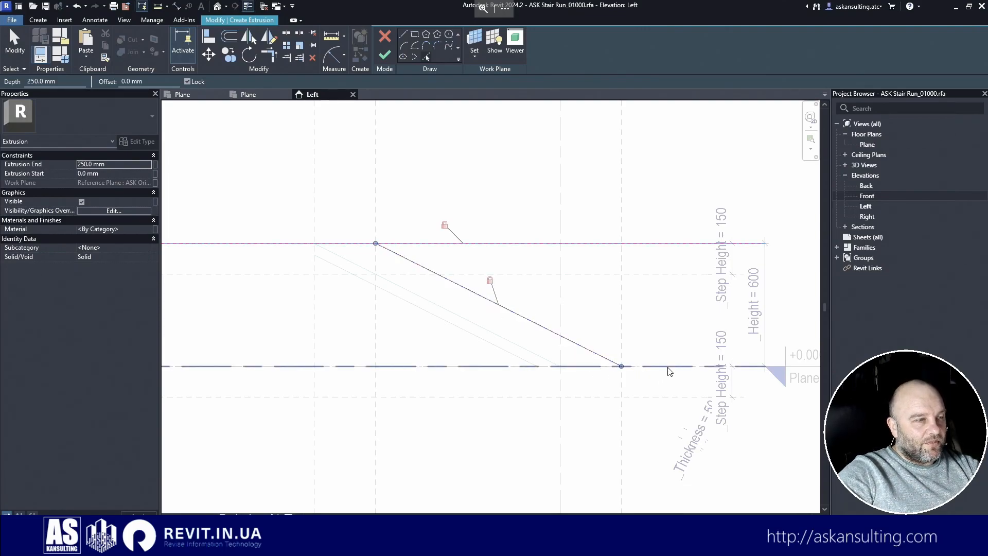
click(622, 441)
- Add locked sketch lines from both step-height planes, the lower sloped line and the vertical plane at the run's upper end
click(521, 405)
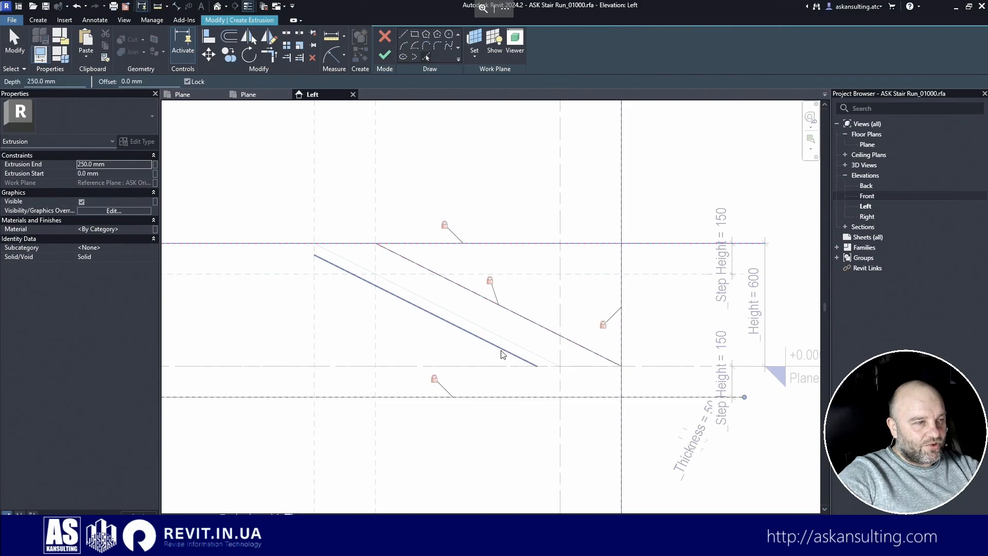
click(505, 350)
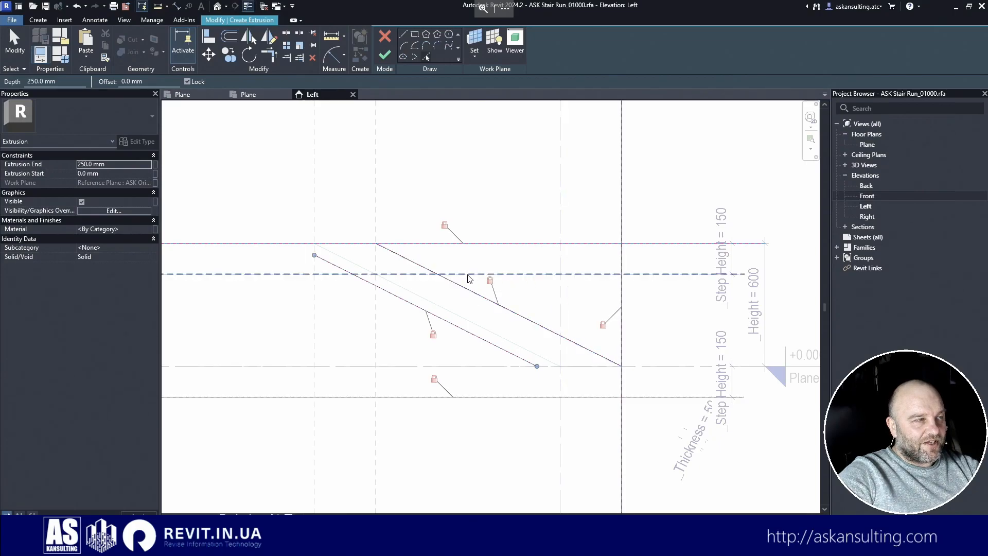
click(337, 275)
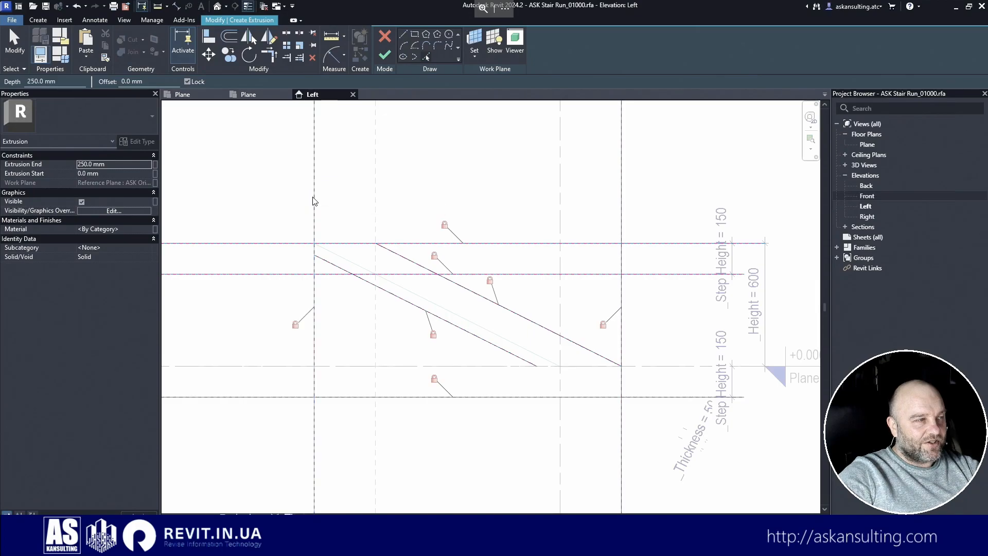
click(314, 201)
key(Escape)
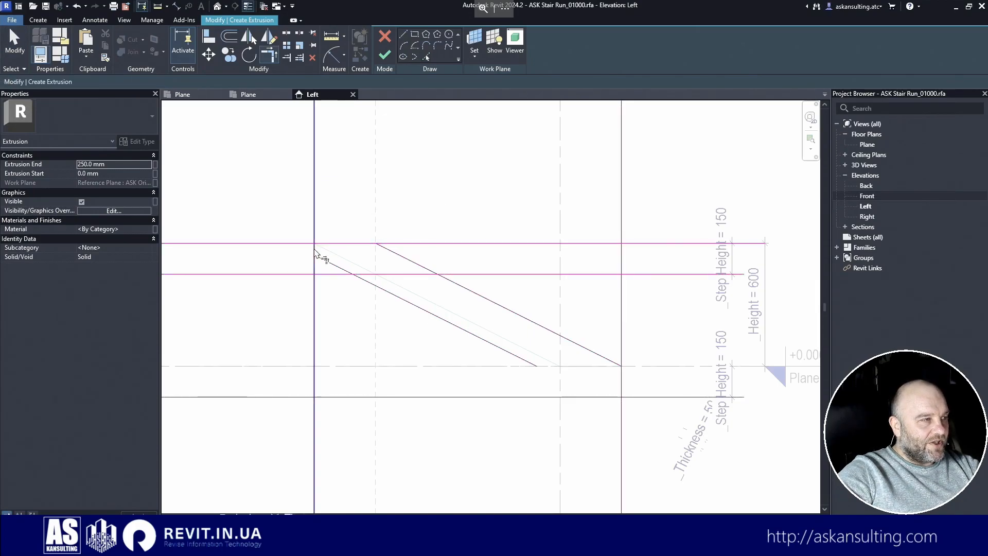
- Trim the sketch lines to corners along the underside of the stair profile, from the upper end to the lower end
click(337, 274)
click(338, 275)
click(380, 290)
click(522, 358)
click(646, 397)
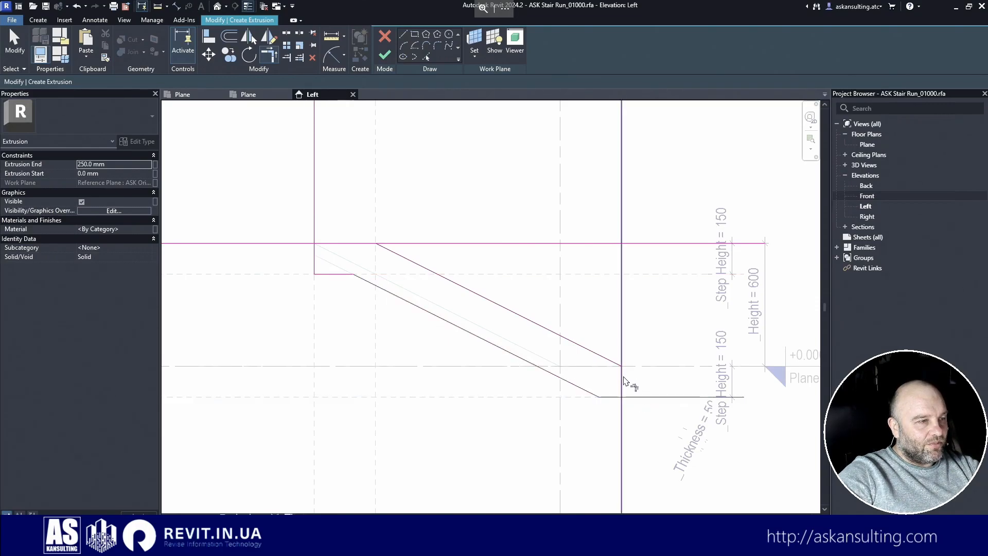
click(622, 389)
click(617, 396)
- Trim the remaining corners along the top of the profile into a closed loop and finish the extrusion
click(604, 358)
click(380, 246)
click(343, 244)
click(328, 244)
click(314, 264)
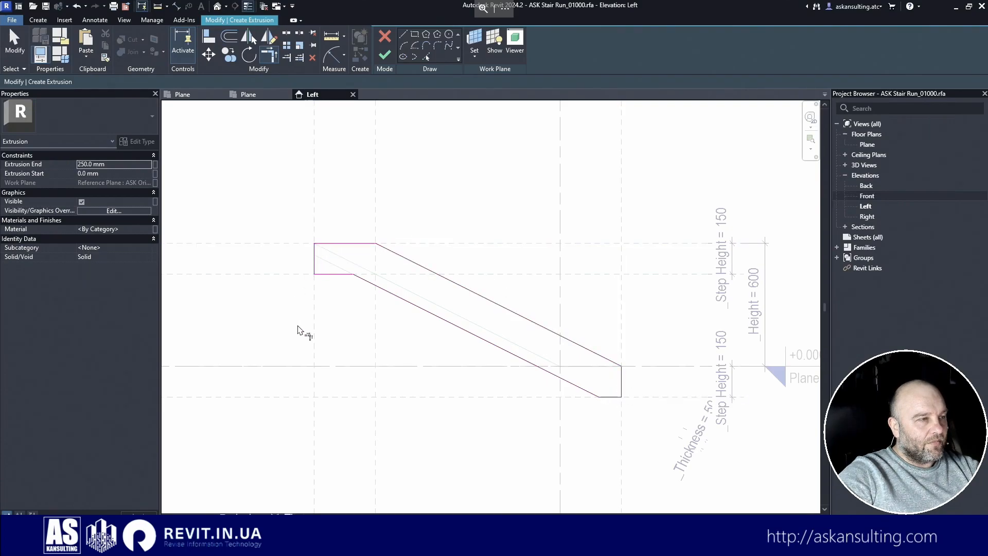
click(388, 54)
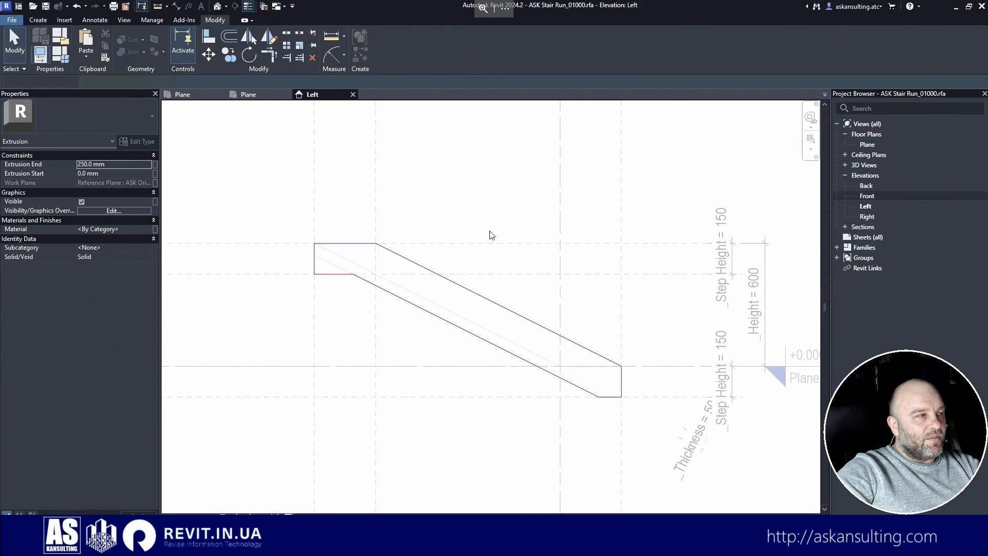
click(541, 280)
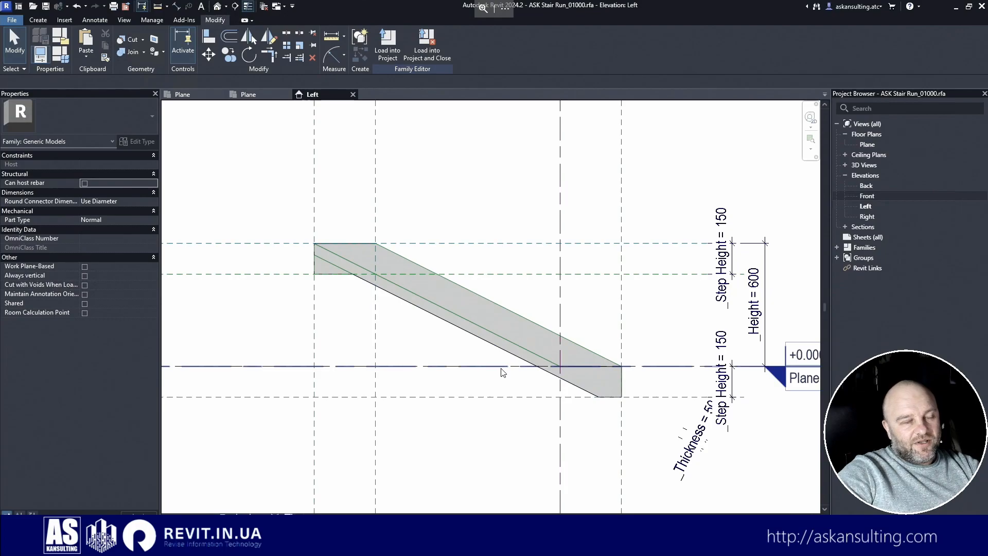
scroll(513, 386, up, 2)
scroll(514, 388, down, 1)
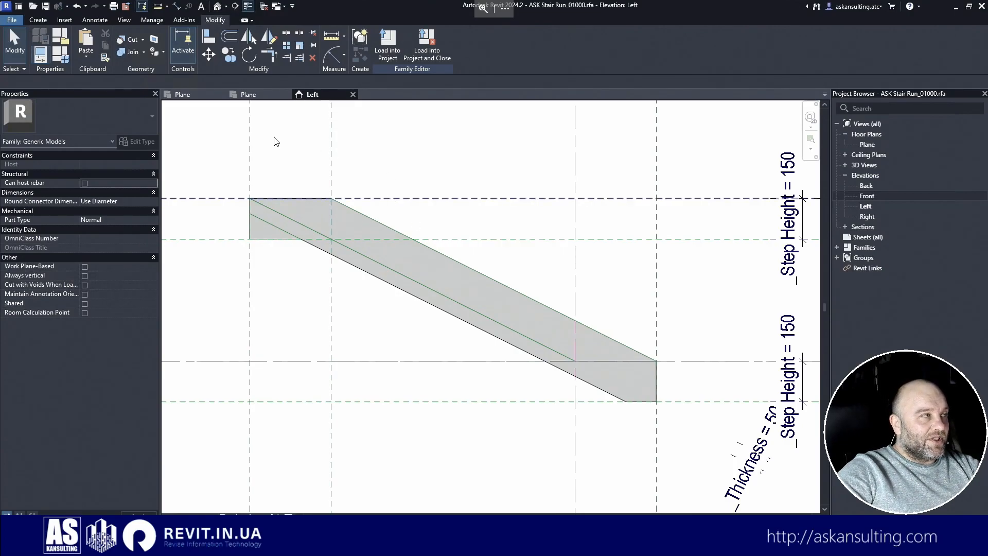
- In the floor plan, stretch the extrusion to the right width plane, then align and lock its left face to the left width plane
click(865, 145)
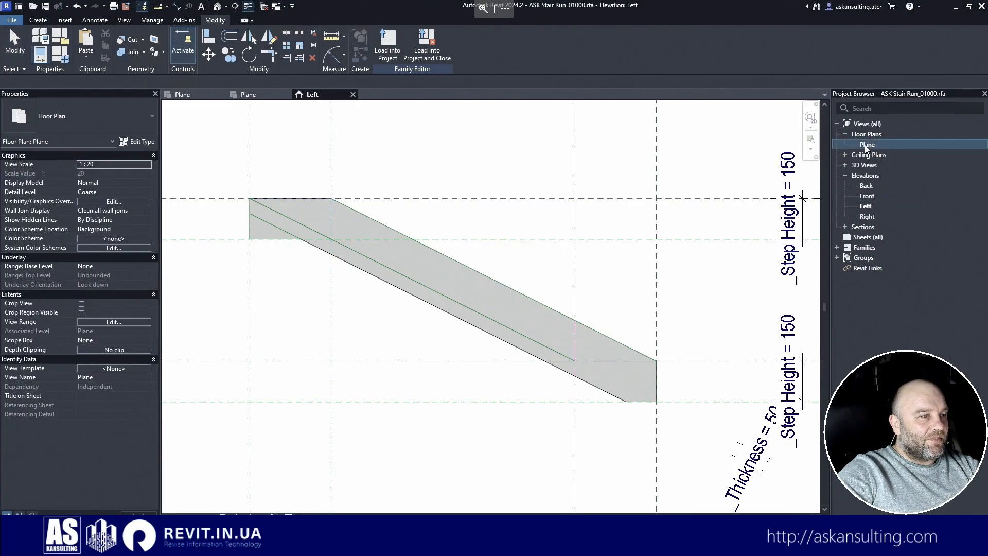
double_click(864, 145)
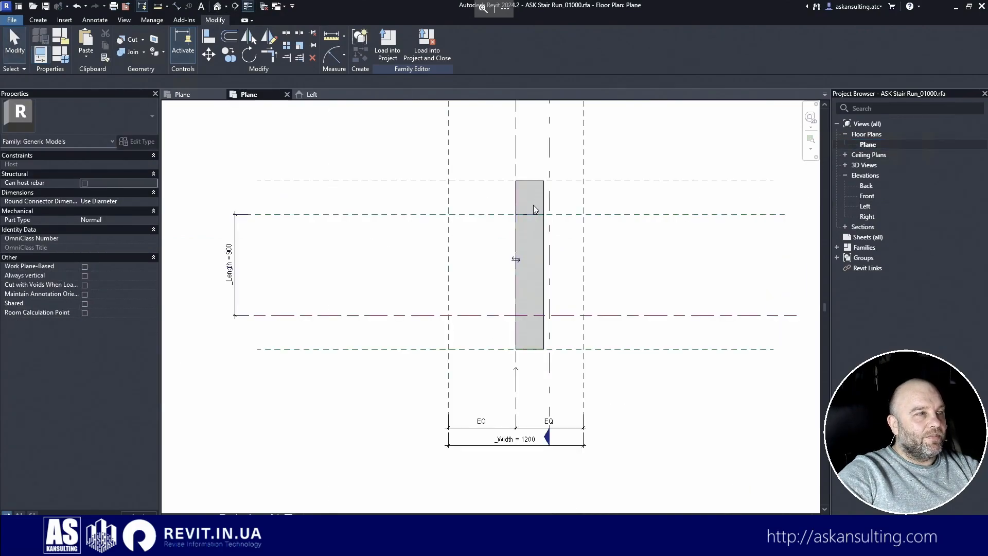
click(544, 207)
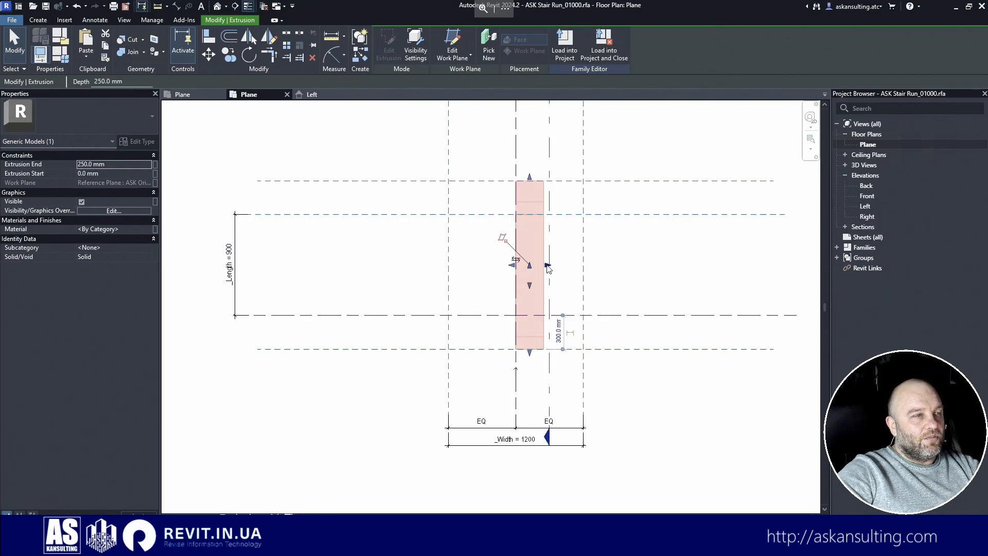
drag(548, 266, 587, 269)
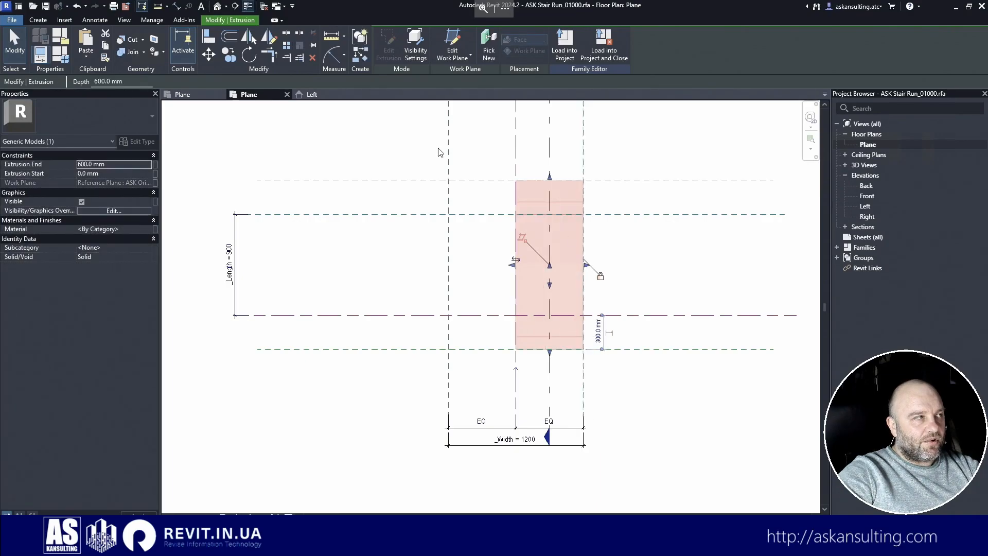
click(209, 37)
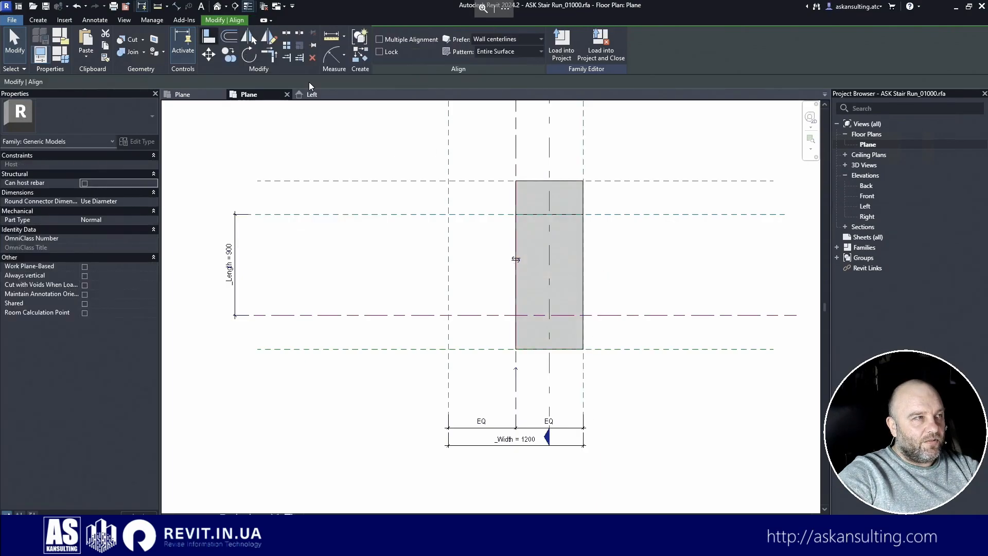
click(517, 232)
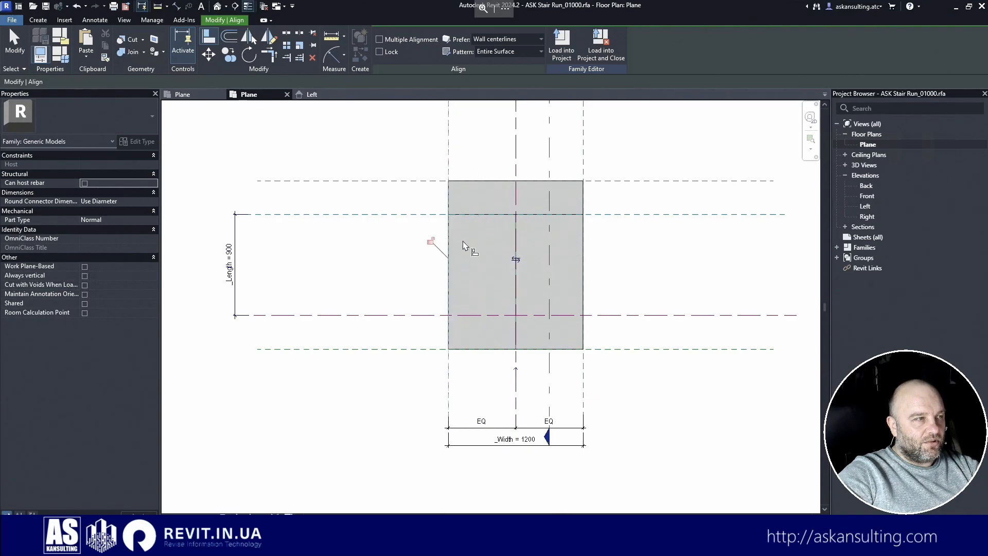
key(Escape)
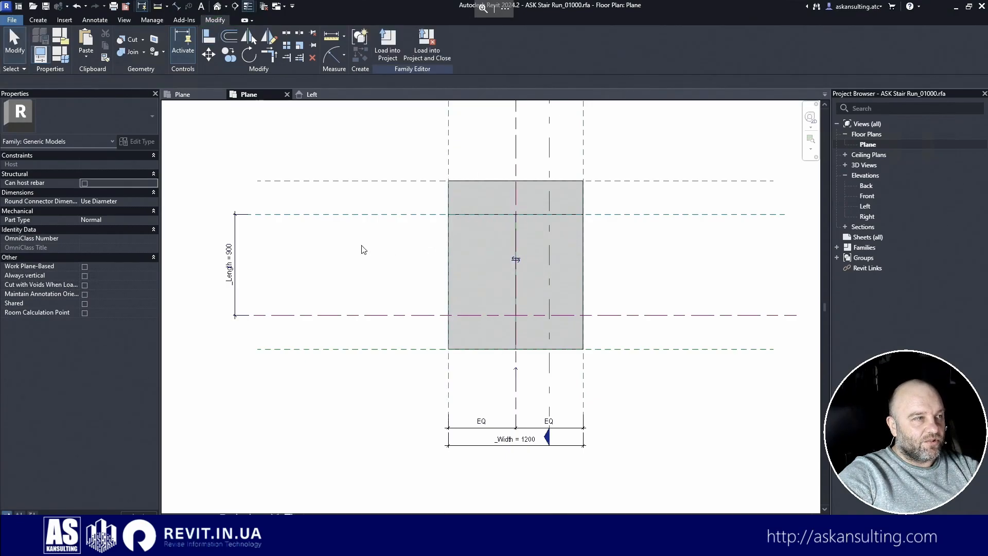
- Associate the extrusion's Material property with the _Material family parameter
click(461, 181)
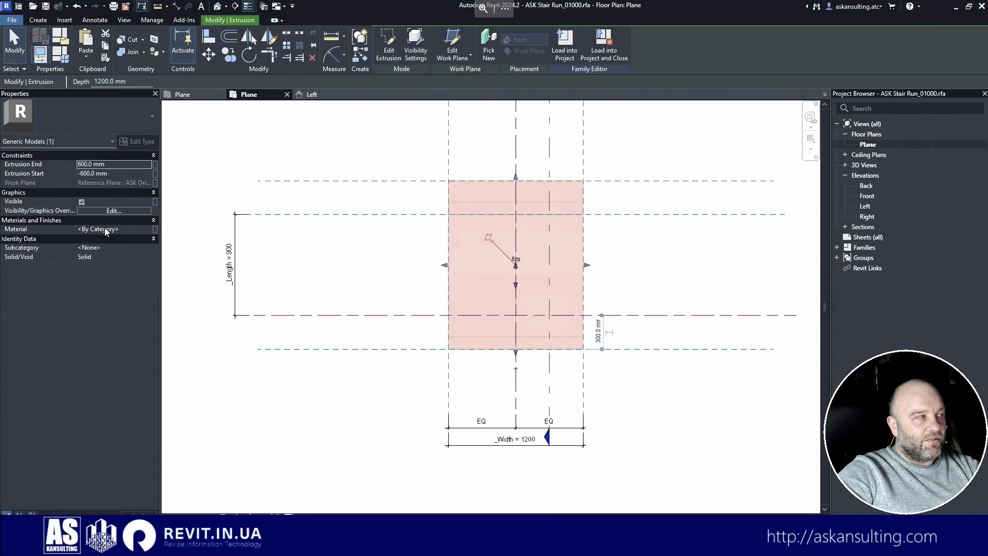
click(155, 229)
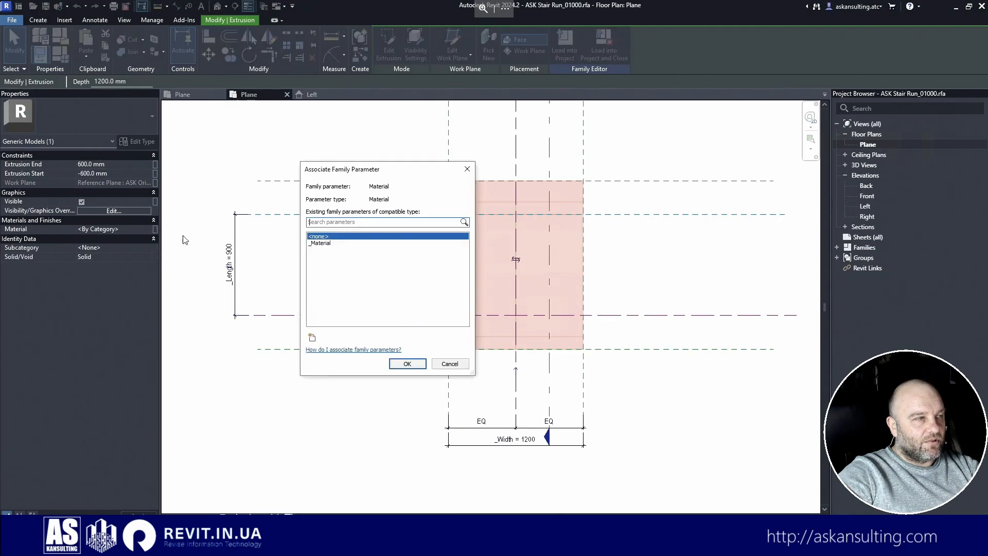
click(320, 243)
click(407, 363)
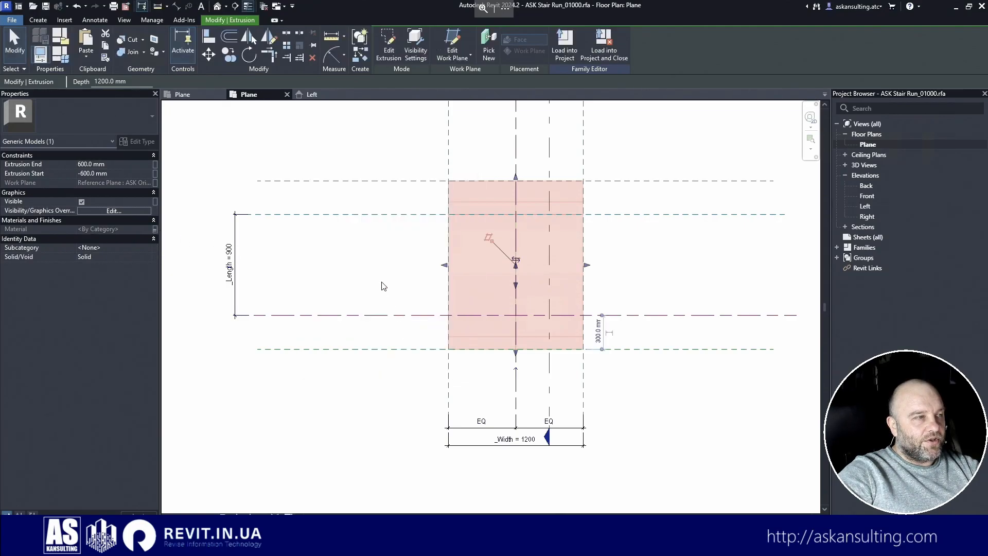
key(Escape)
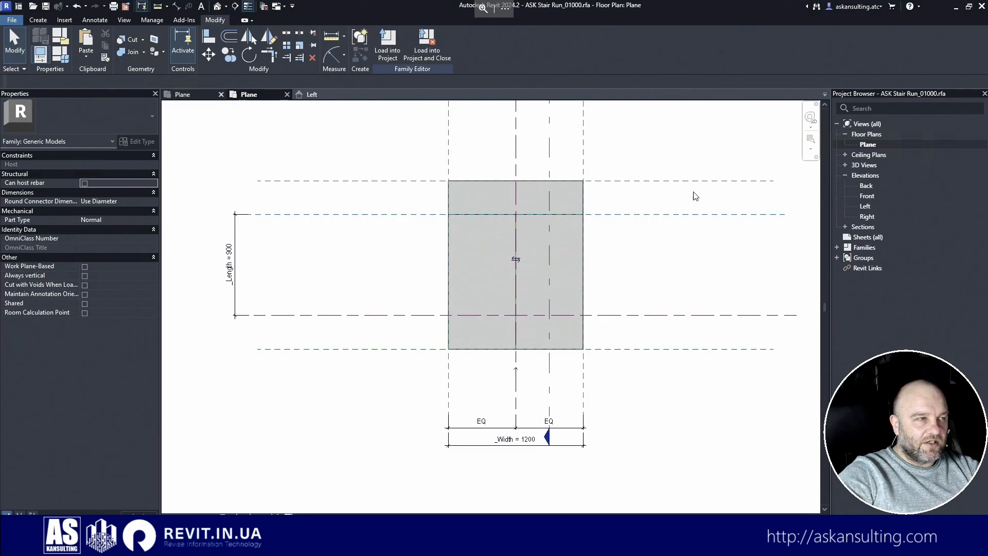
- Change the family category to Structural Framing
click(61, 36)
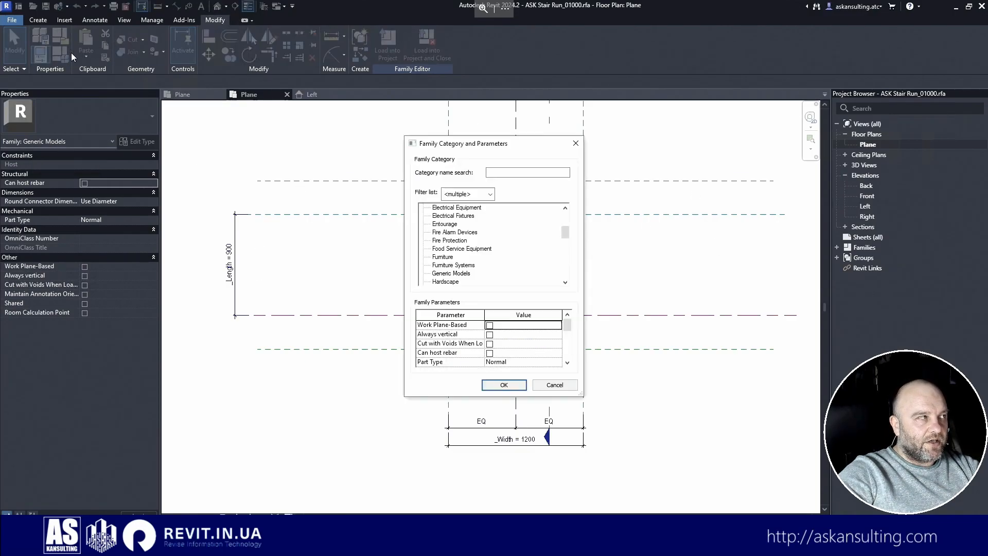
drag(565, 234, 569, 278)
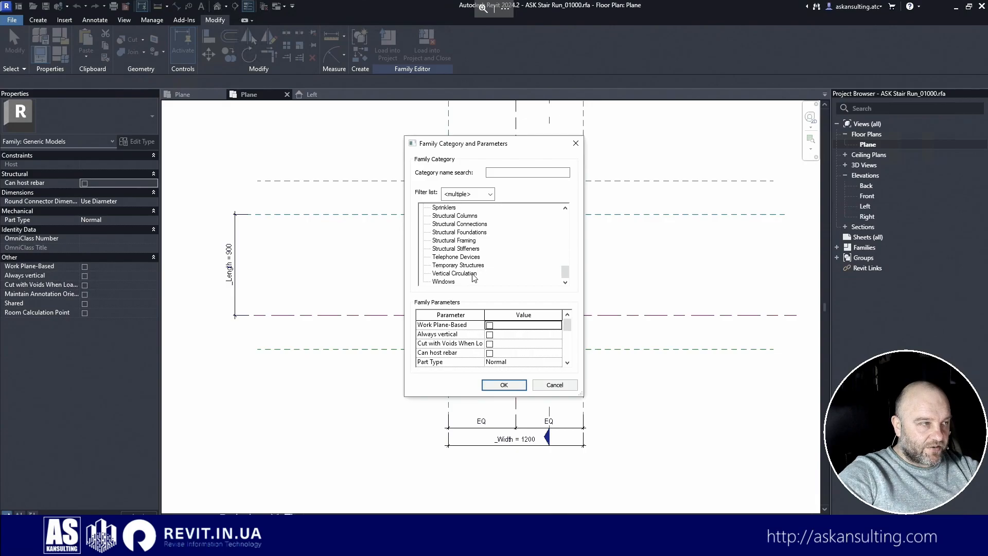
click(459, 241)
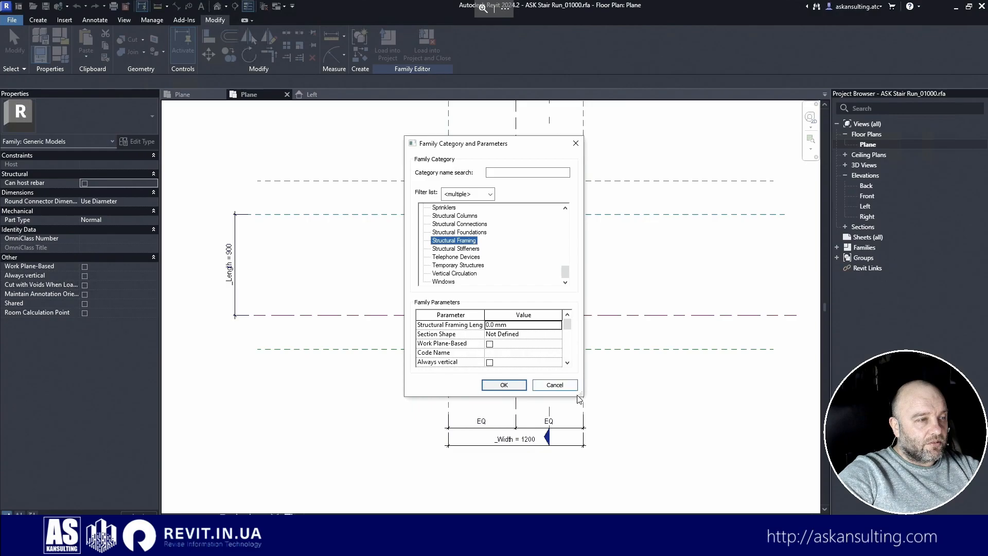
drag(578, 397, 580, 442)
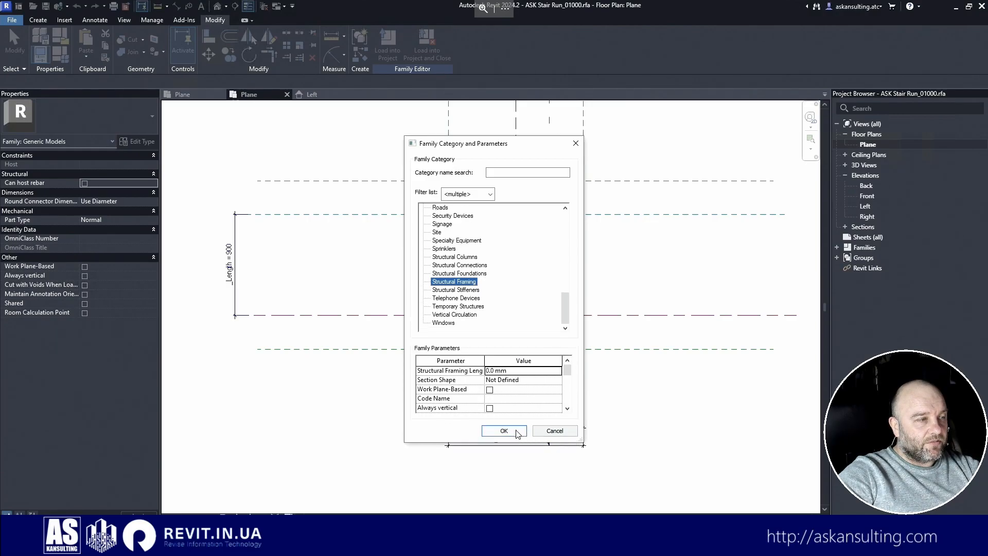
click(517, 432)
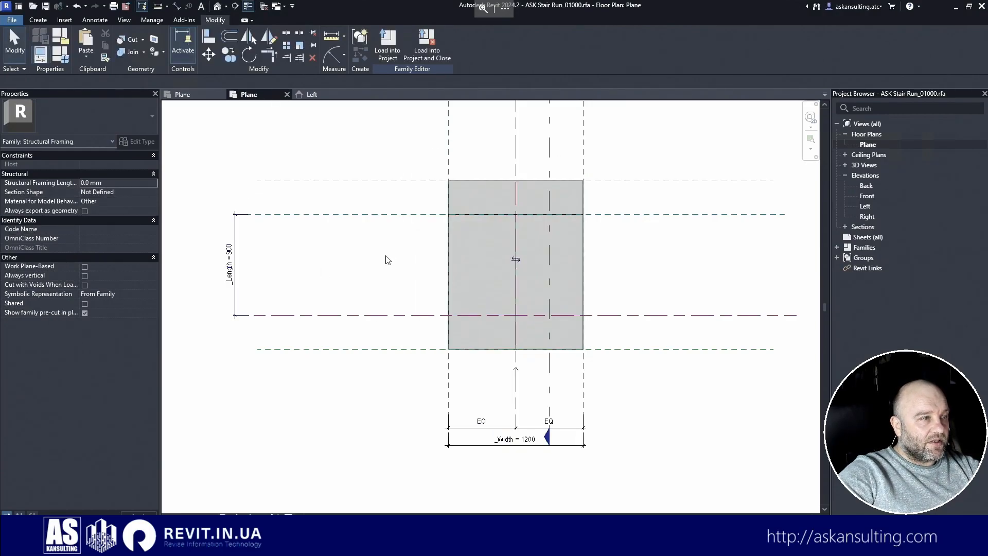
- Set the family's Material for Model Behavior to Precast Concrete
mouse_move(37, 204)
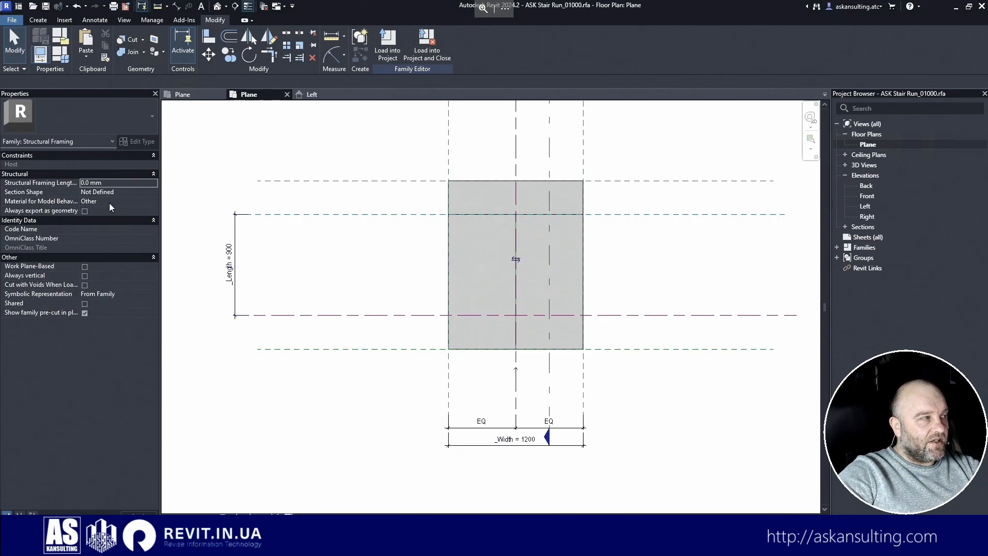
click(153, 204)
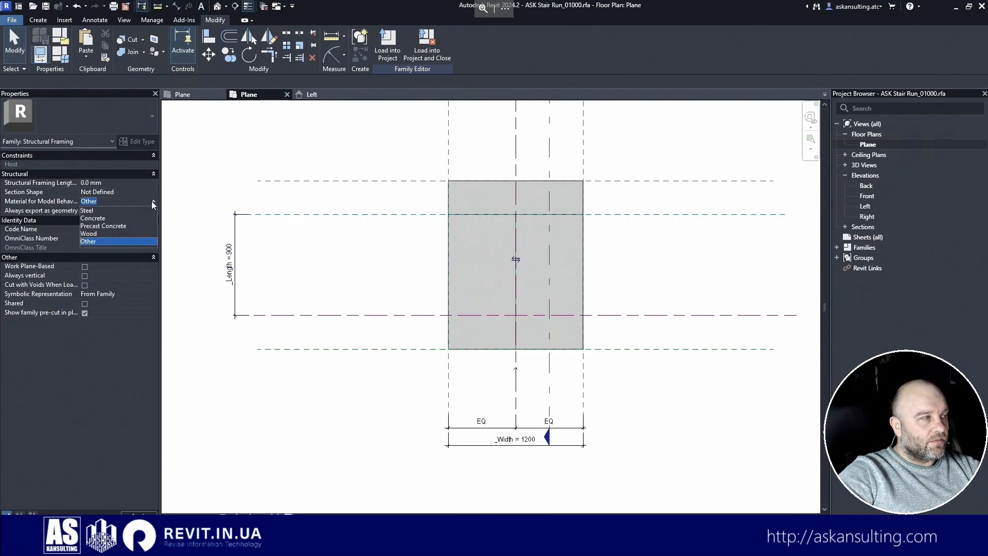
click(98, 225)
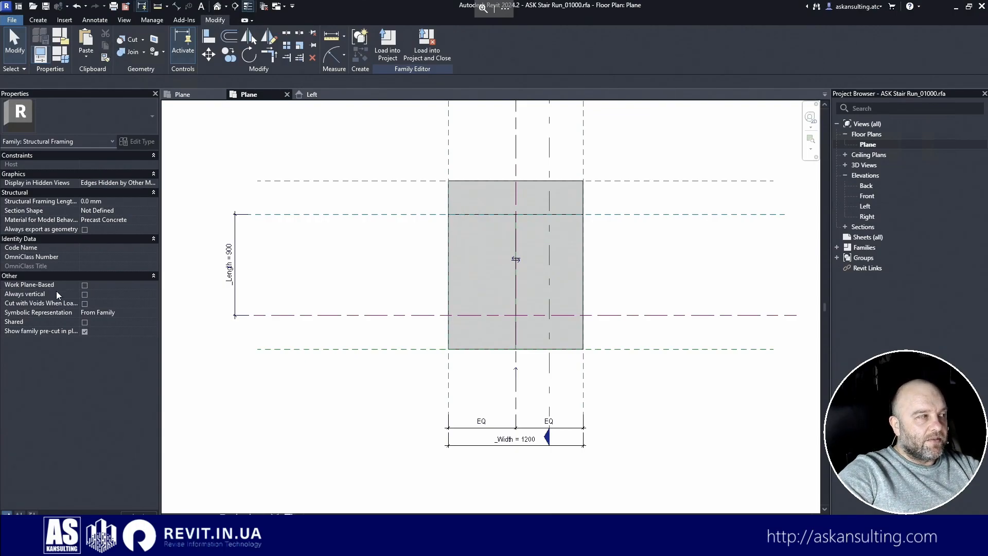
- Enable Cut with Voids When Loaded for the stair run family
click(85, 304)
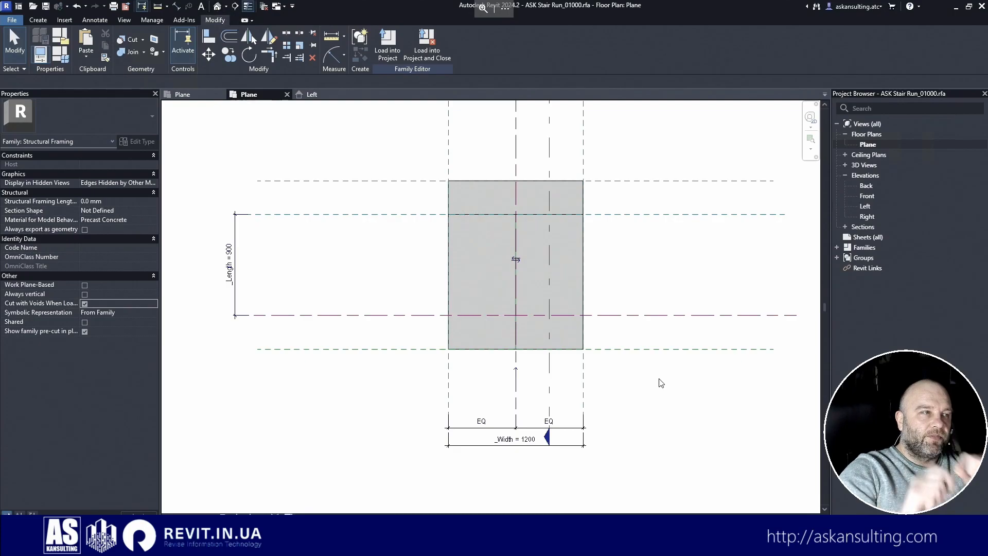
- In the Left elevation, test the stair run with _Step Depth 200 mm, _Step Height 450 mm and _Step Count 6, and undo the change
click(311, 95)
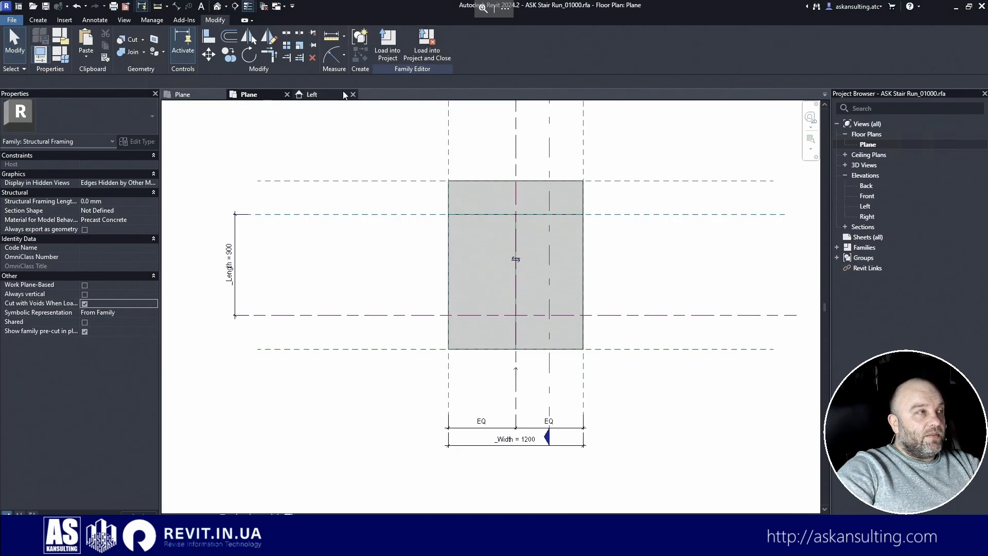
scroll(628, 330, down, 5)
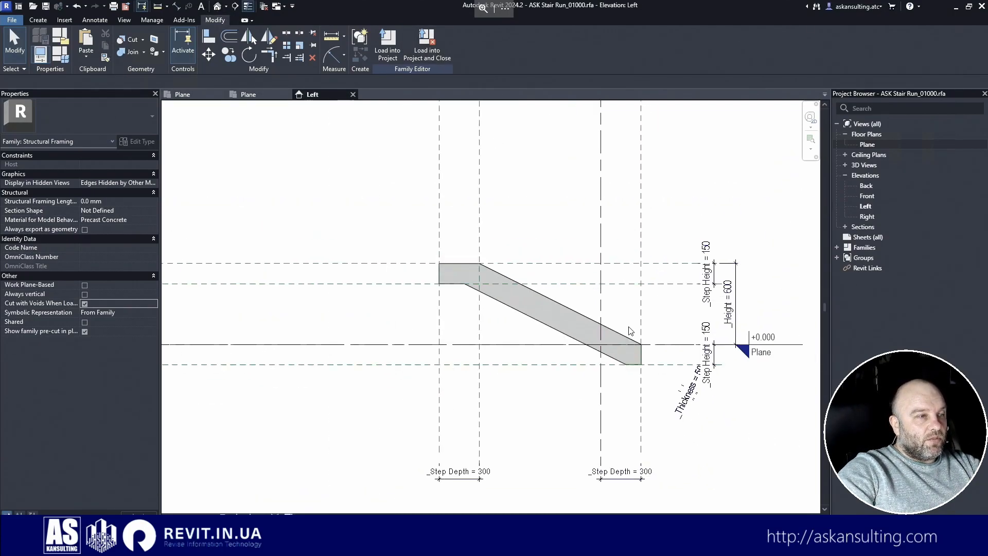
click(61, 54)
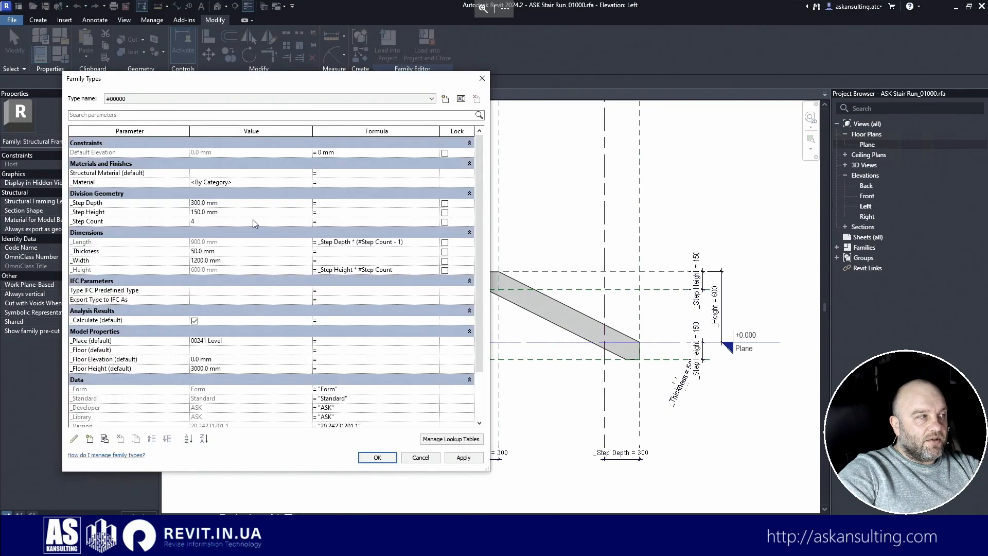
click(232, 224)
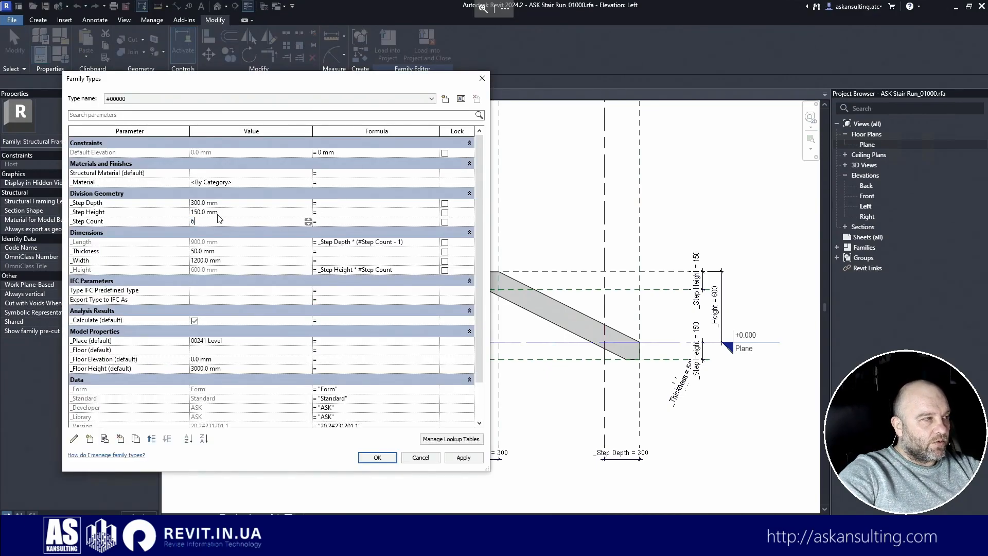
click(199, 204)
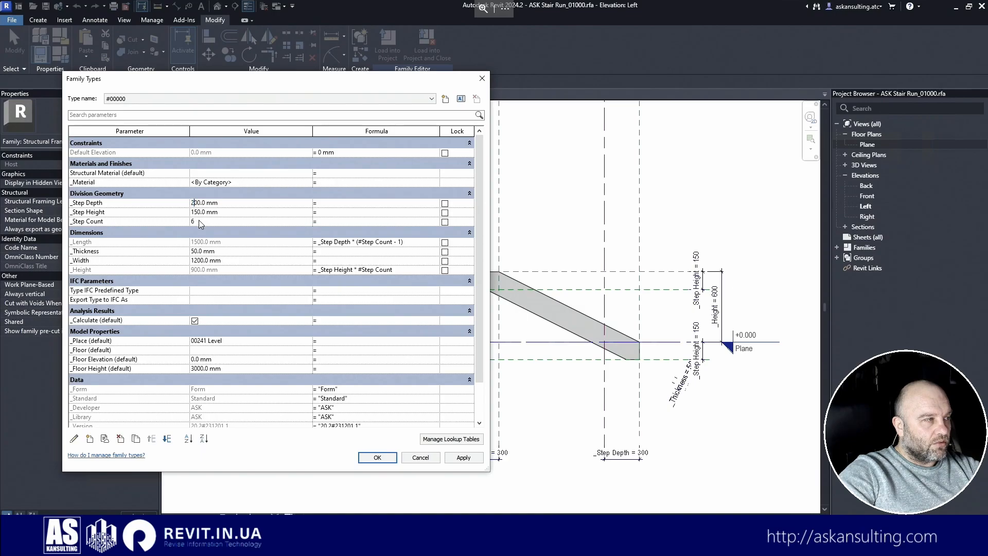
click(200, 213)
text(4)
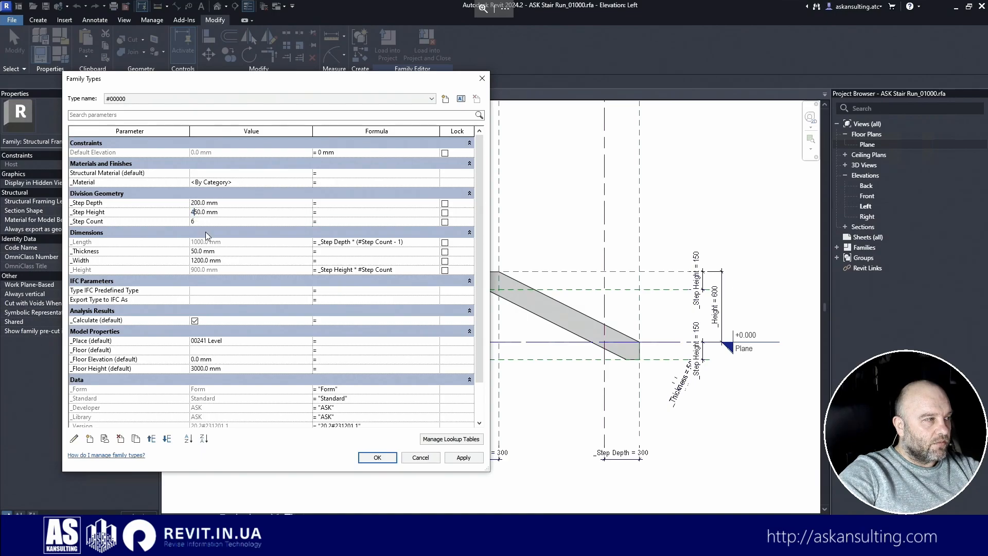
click(377, 457)
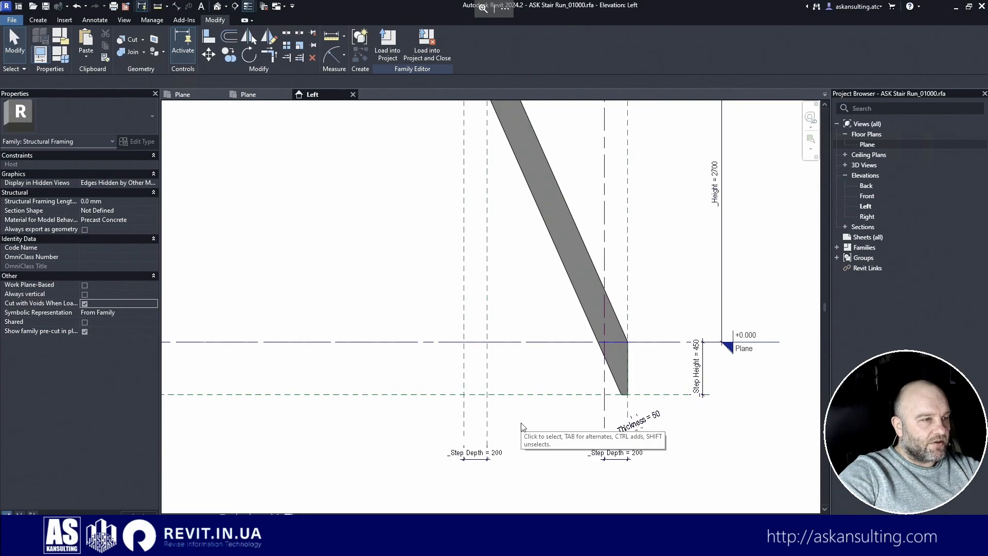
scroll(522, 427, down, 3)
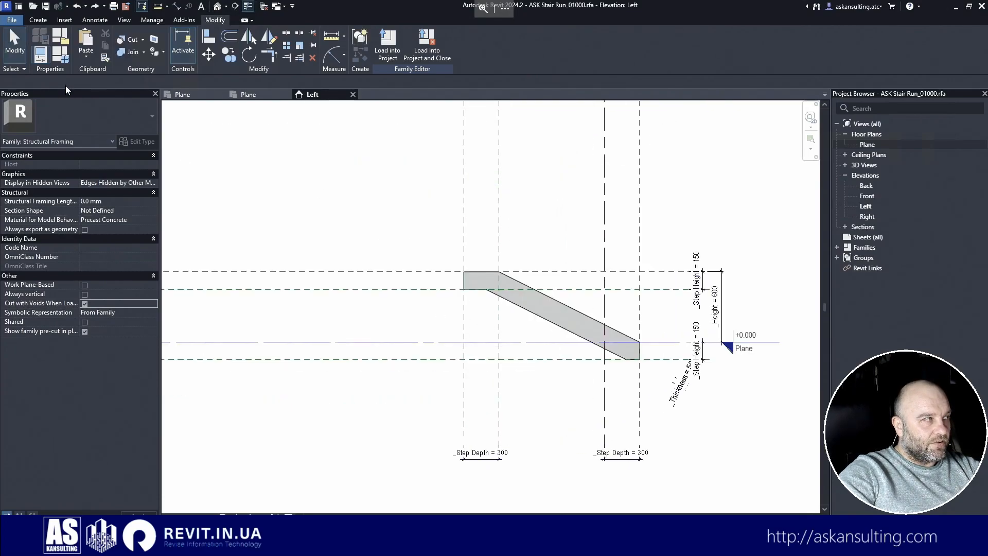
- Test the stair run with _Step Depth 450 mm, _Step Height 250 mm and _Step Count 2, and undo the change
click(63, 57)
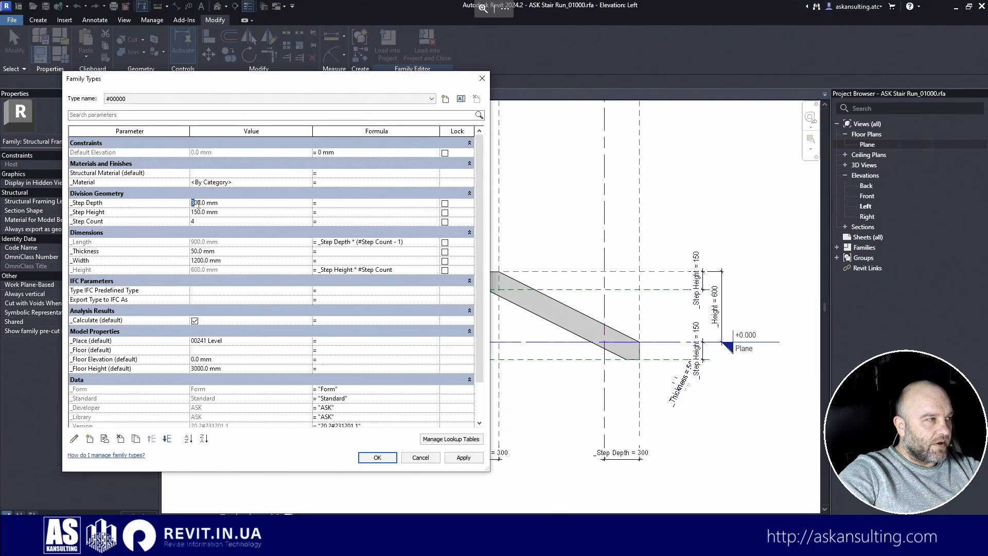
text(45)
click(197, 212)
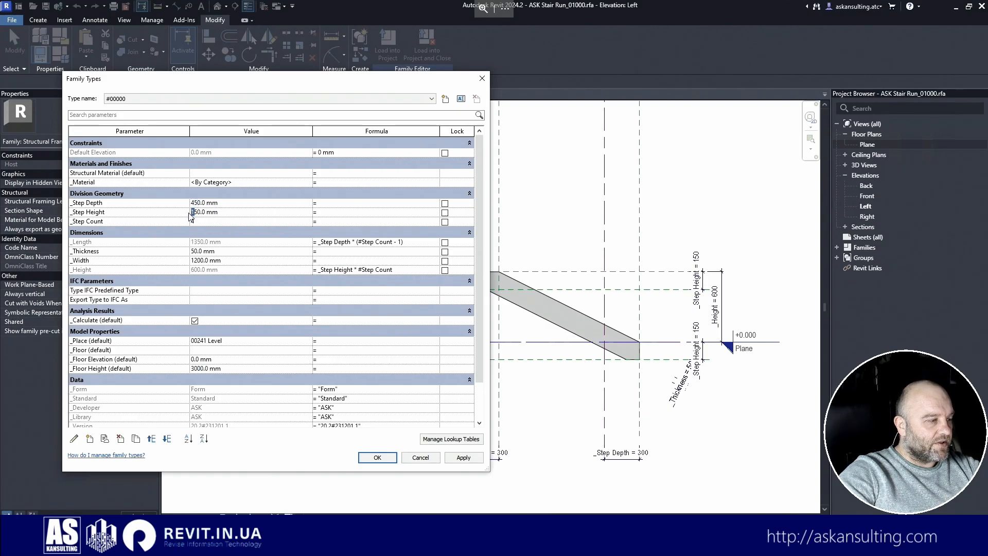
text(2)
click(216, 226)
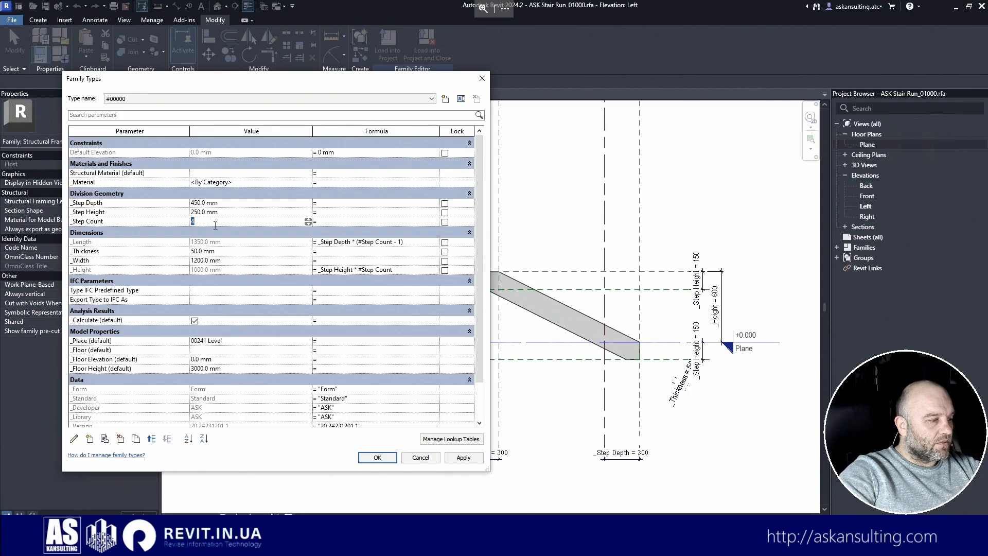
text(2)
click(376, 457)
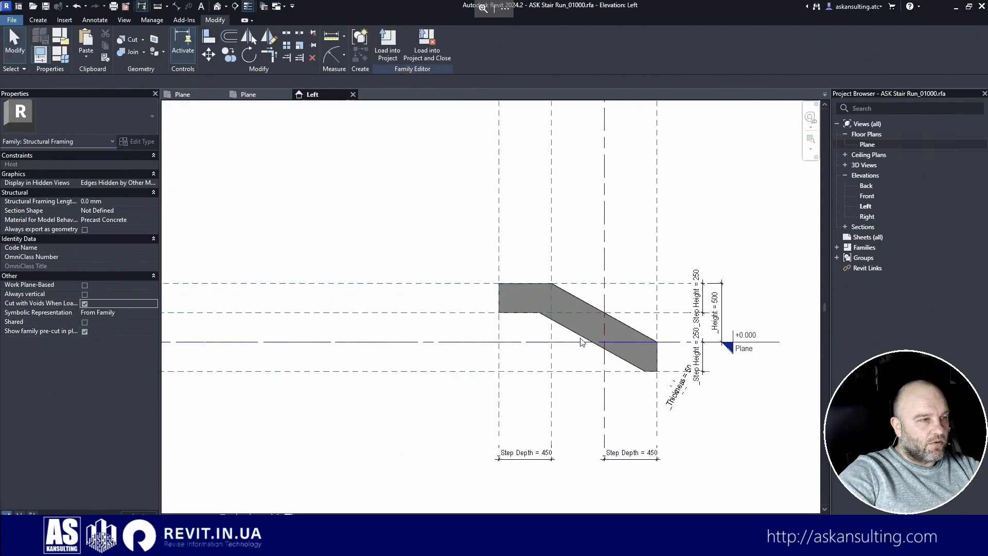
click(78, 5)
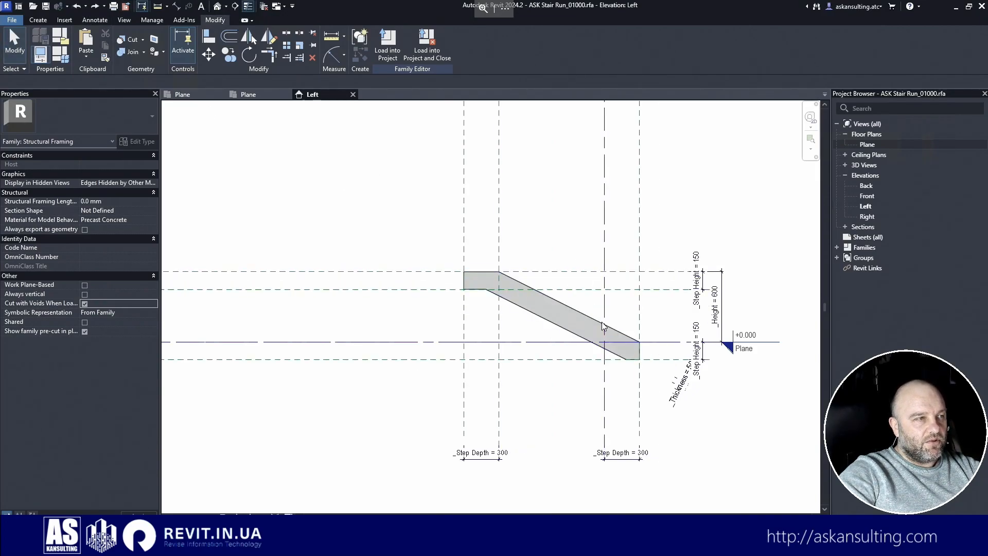
- In the object styles, delete the Analytical Panels material and assign ASK 000 01000 Model to the Structural Framing category
click(152, 20)
click(65, 52)
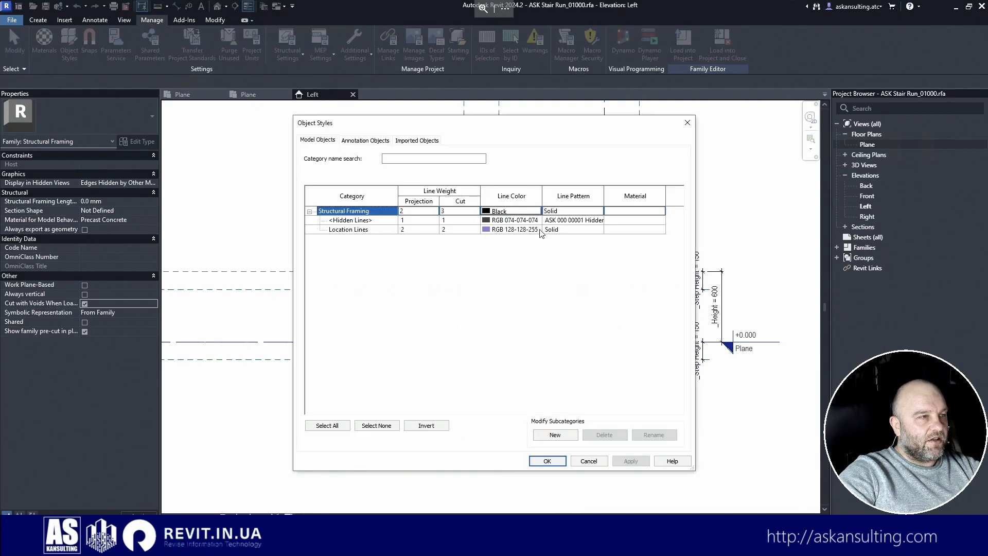
click(632, 212)
click(662, 211)
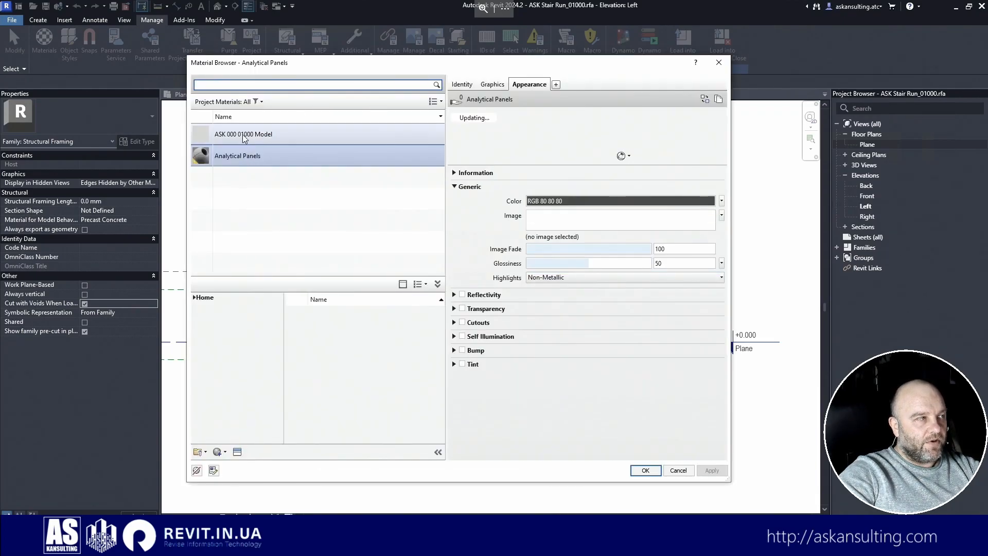
click(243, 137)
click(248, 154)
key(Delete)
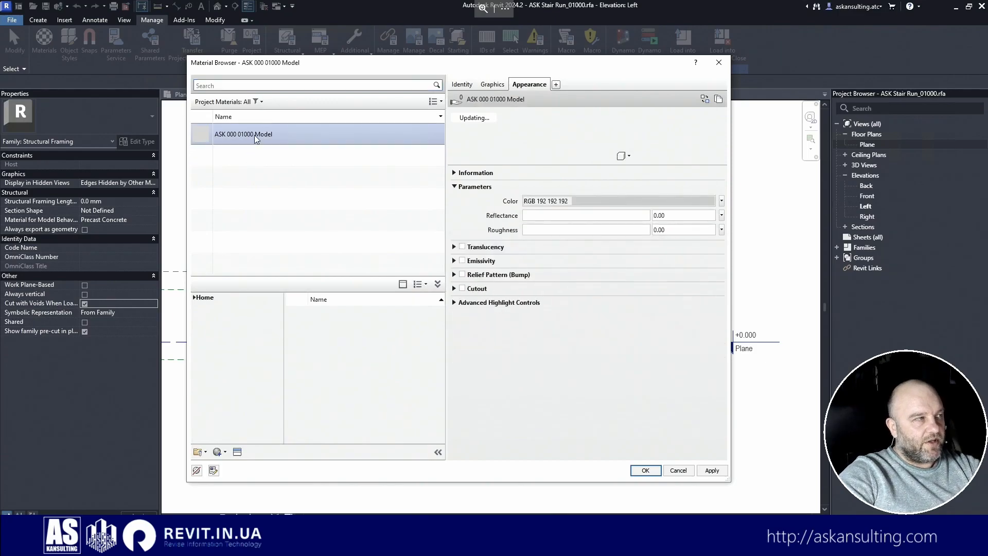
double_click(255, 136)
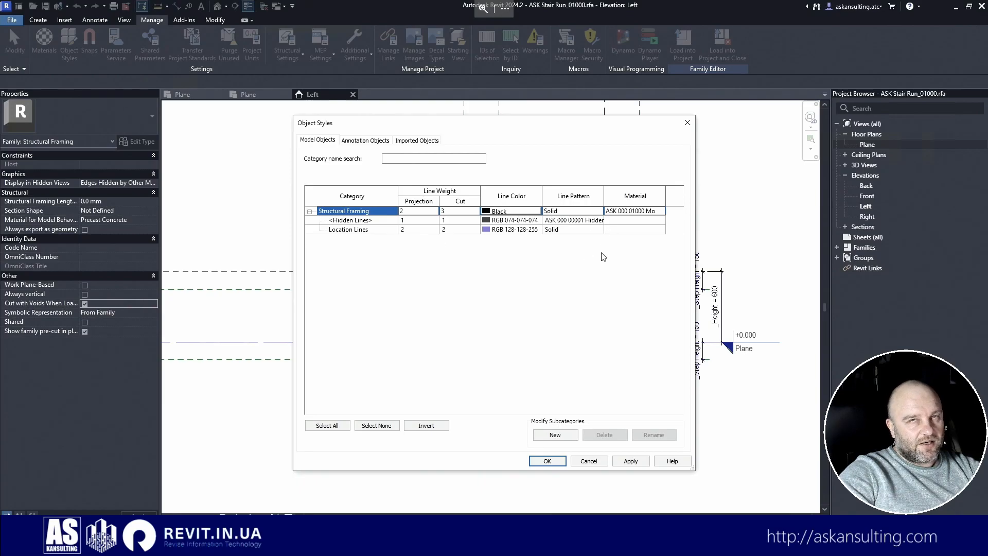
click(555, 462)
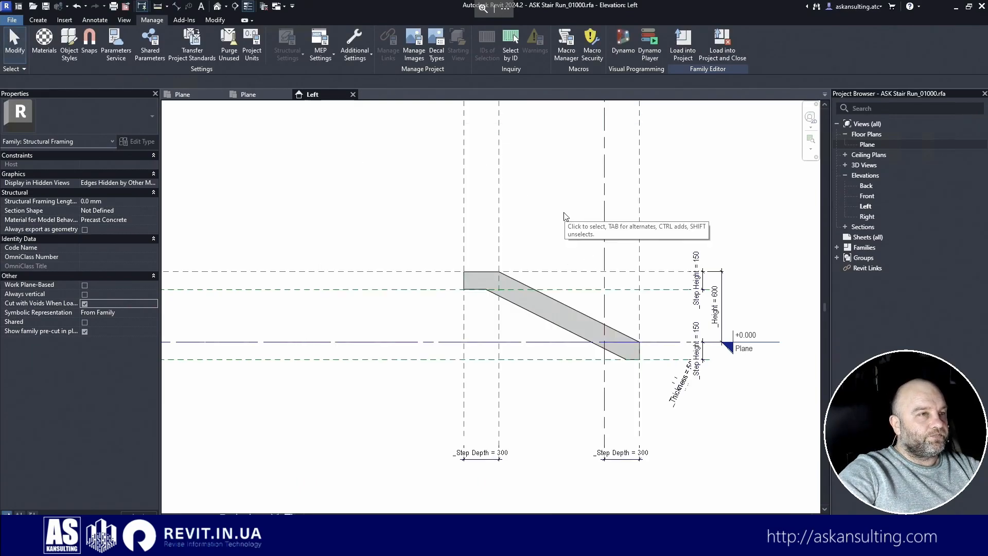
- Open the Preview 3D view, close the inactive views of the family and save the file
click(846, 165)
double_click(872, 176)
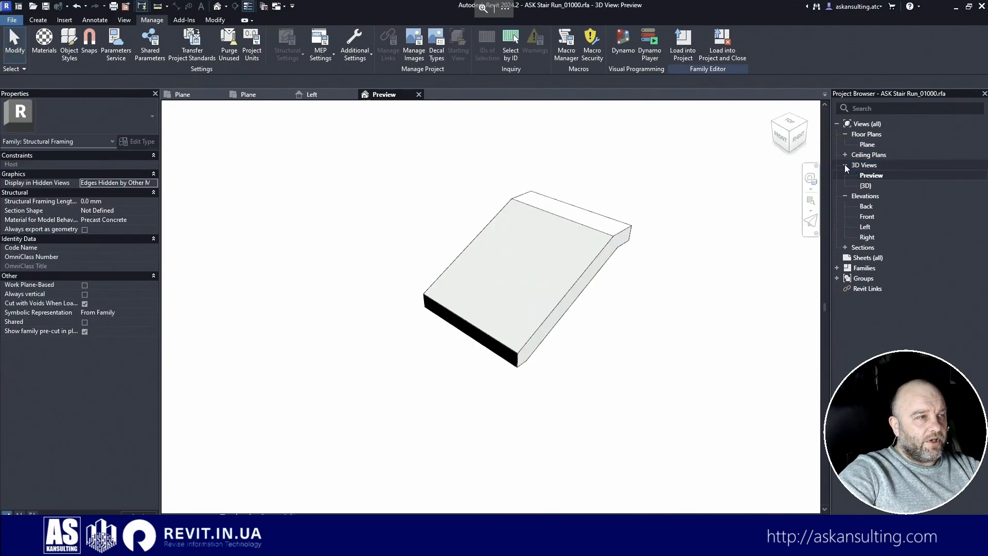
click(845, 165)
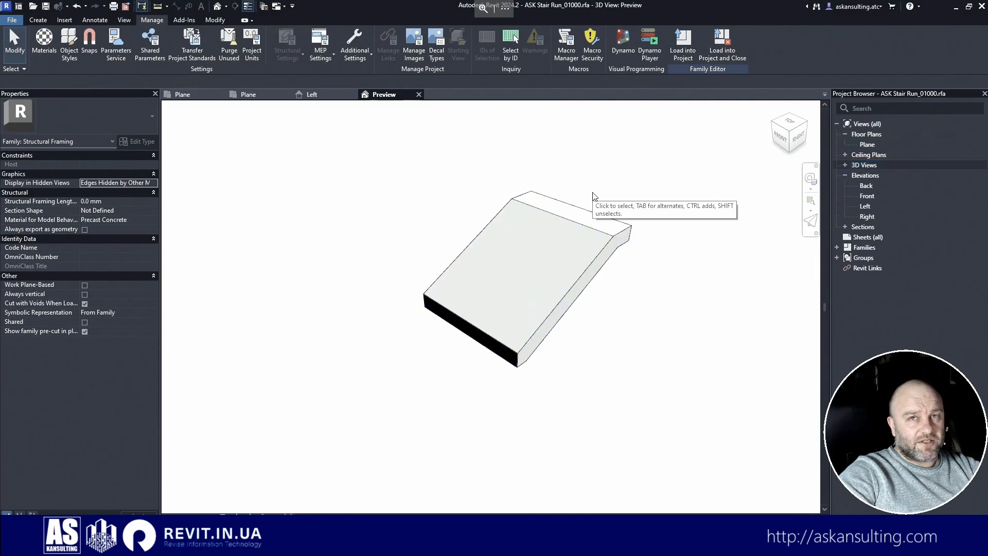
click(264, 6)
click(50, 7)
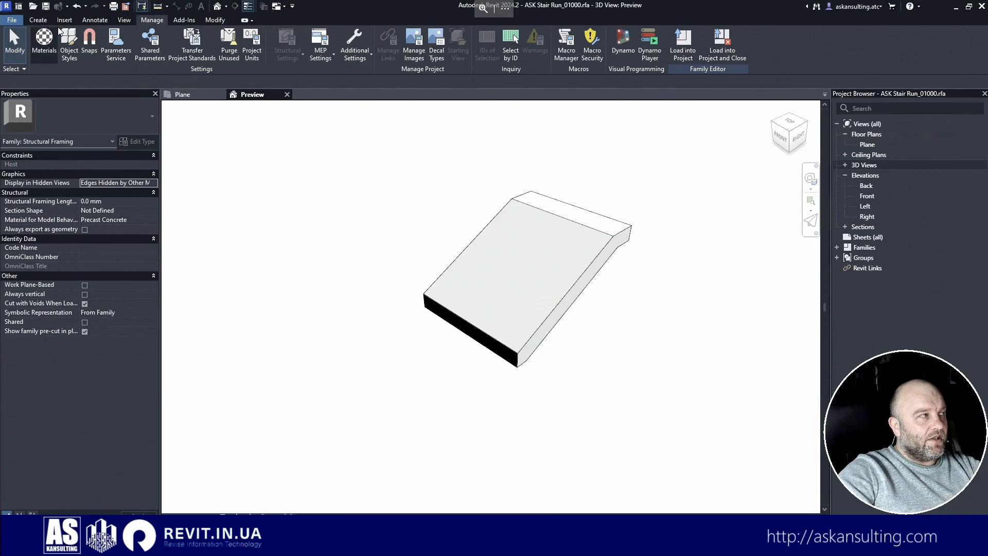
- Set the family's _Version formula to "24.2#2402081.1" and review the Identity Data parameters
click(41, 20)
click(60, 54)
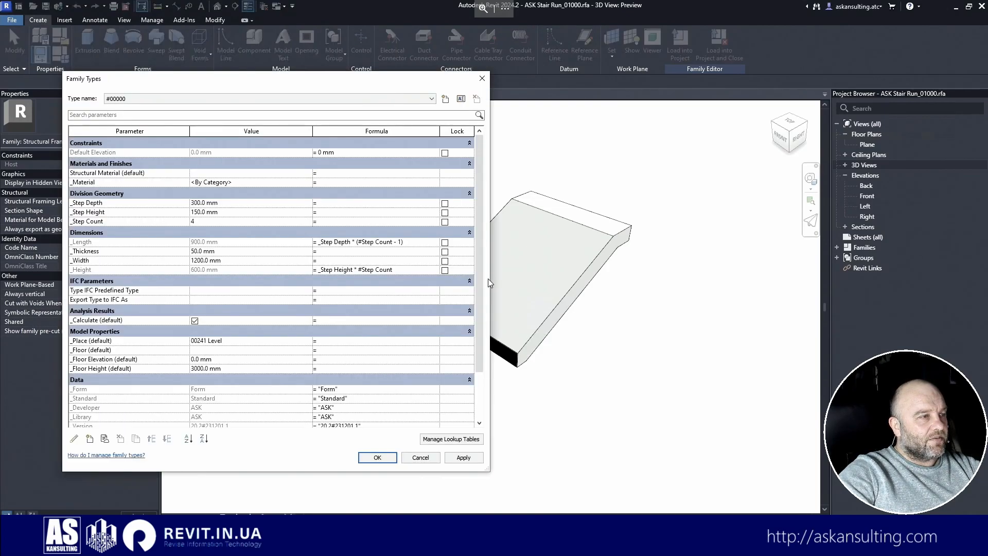
drag(478, 314, 476, 410)
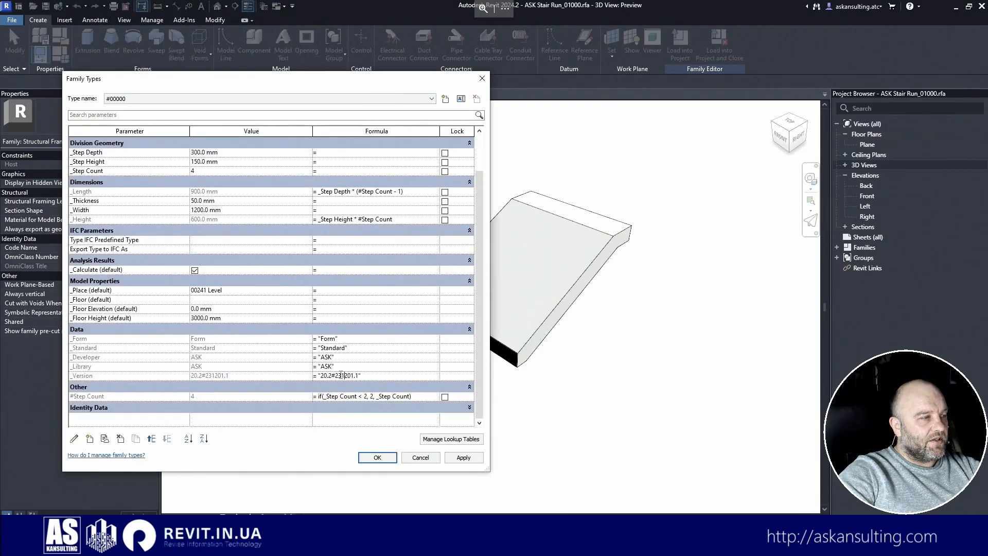
drag(339, 376, 352, 375)
click(325, 376)
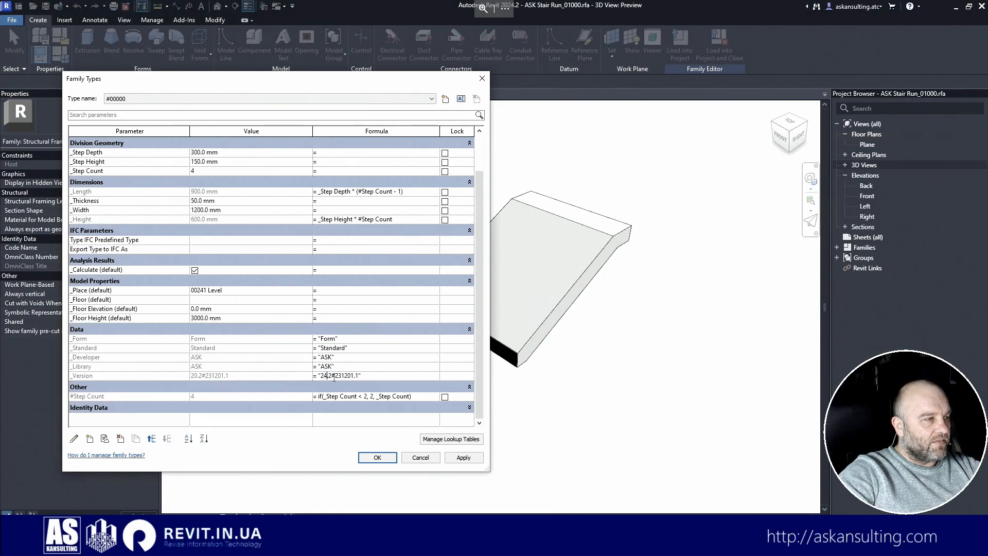
drag(337, 375, 353, 375)
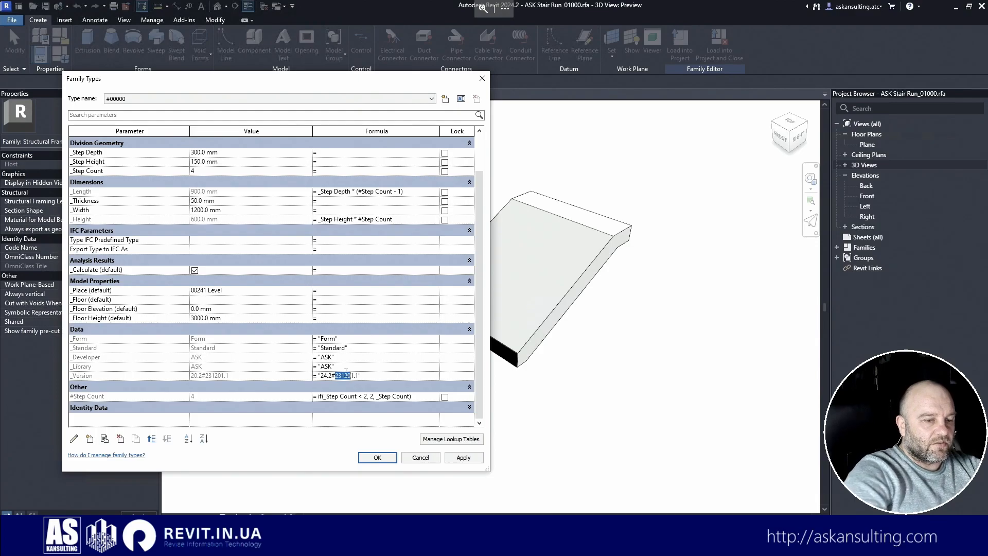
text(208)
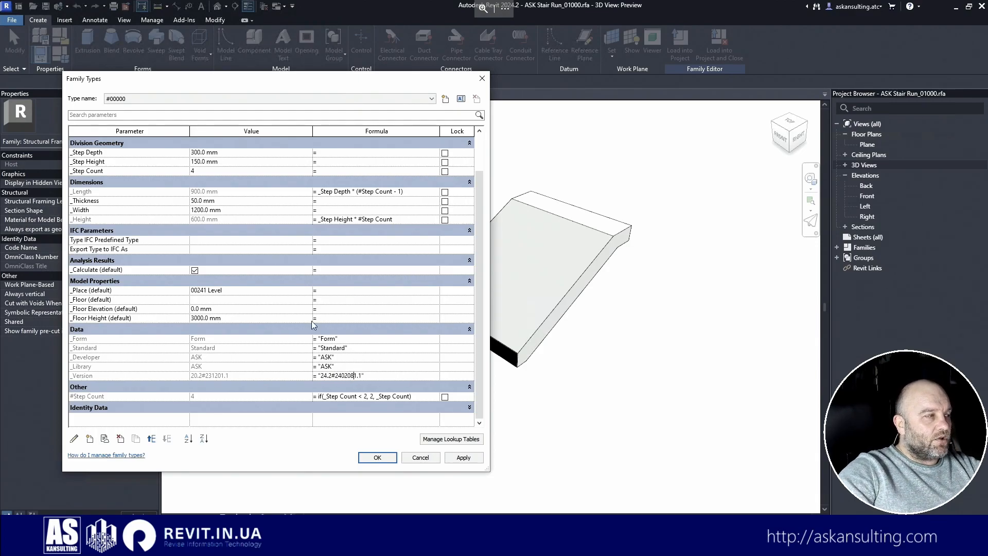
click(323, 357)
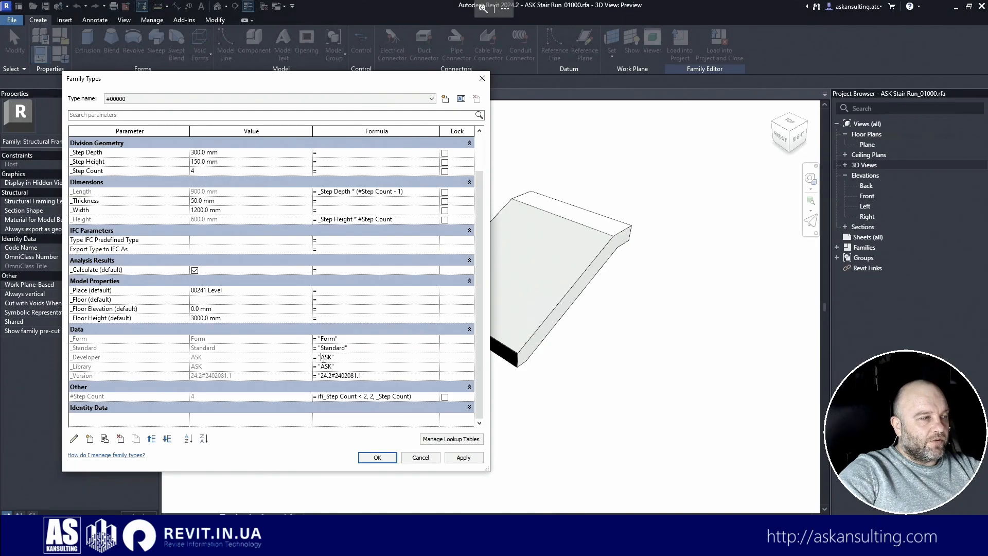
click(382, 404)
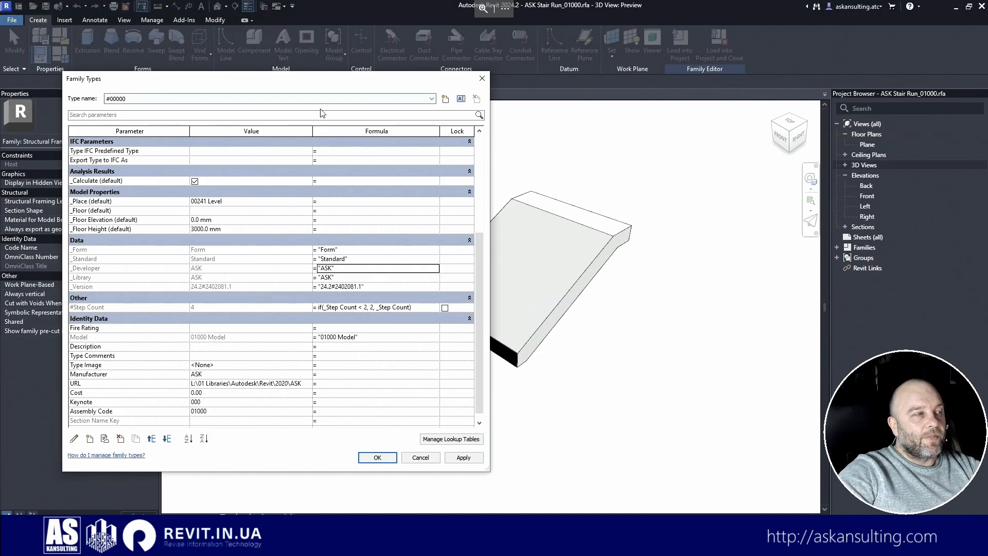
click(377, 458)
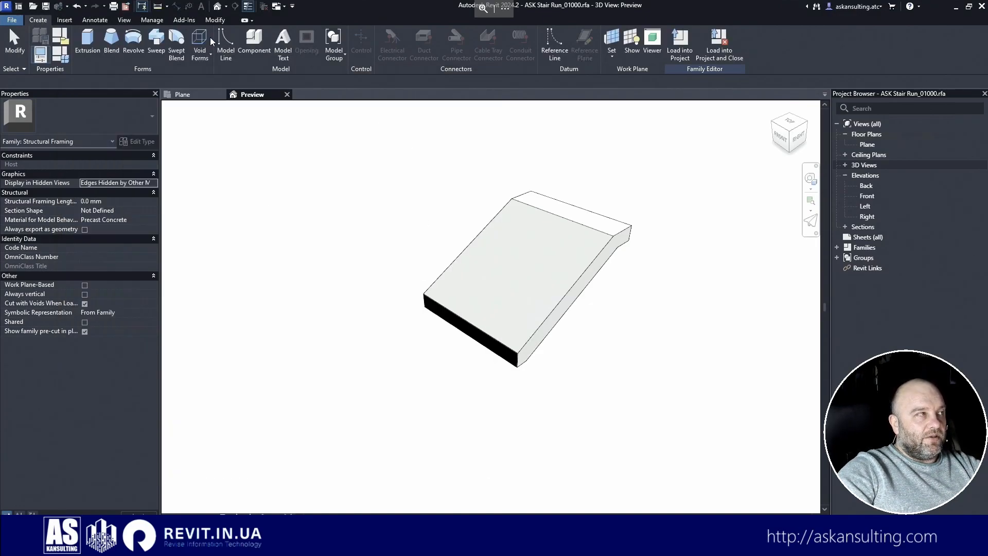